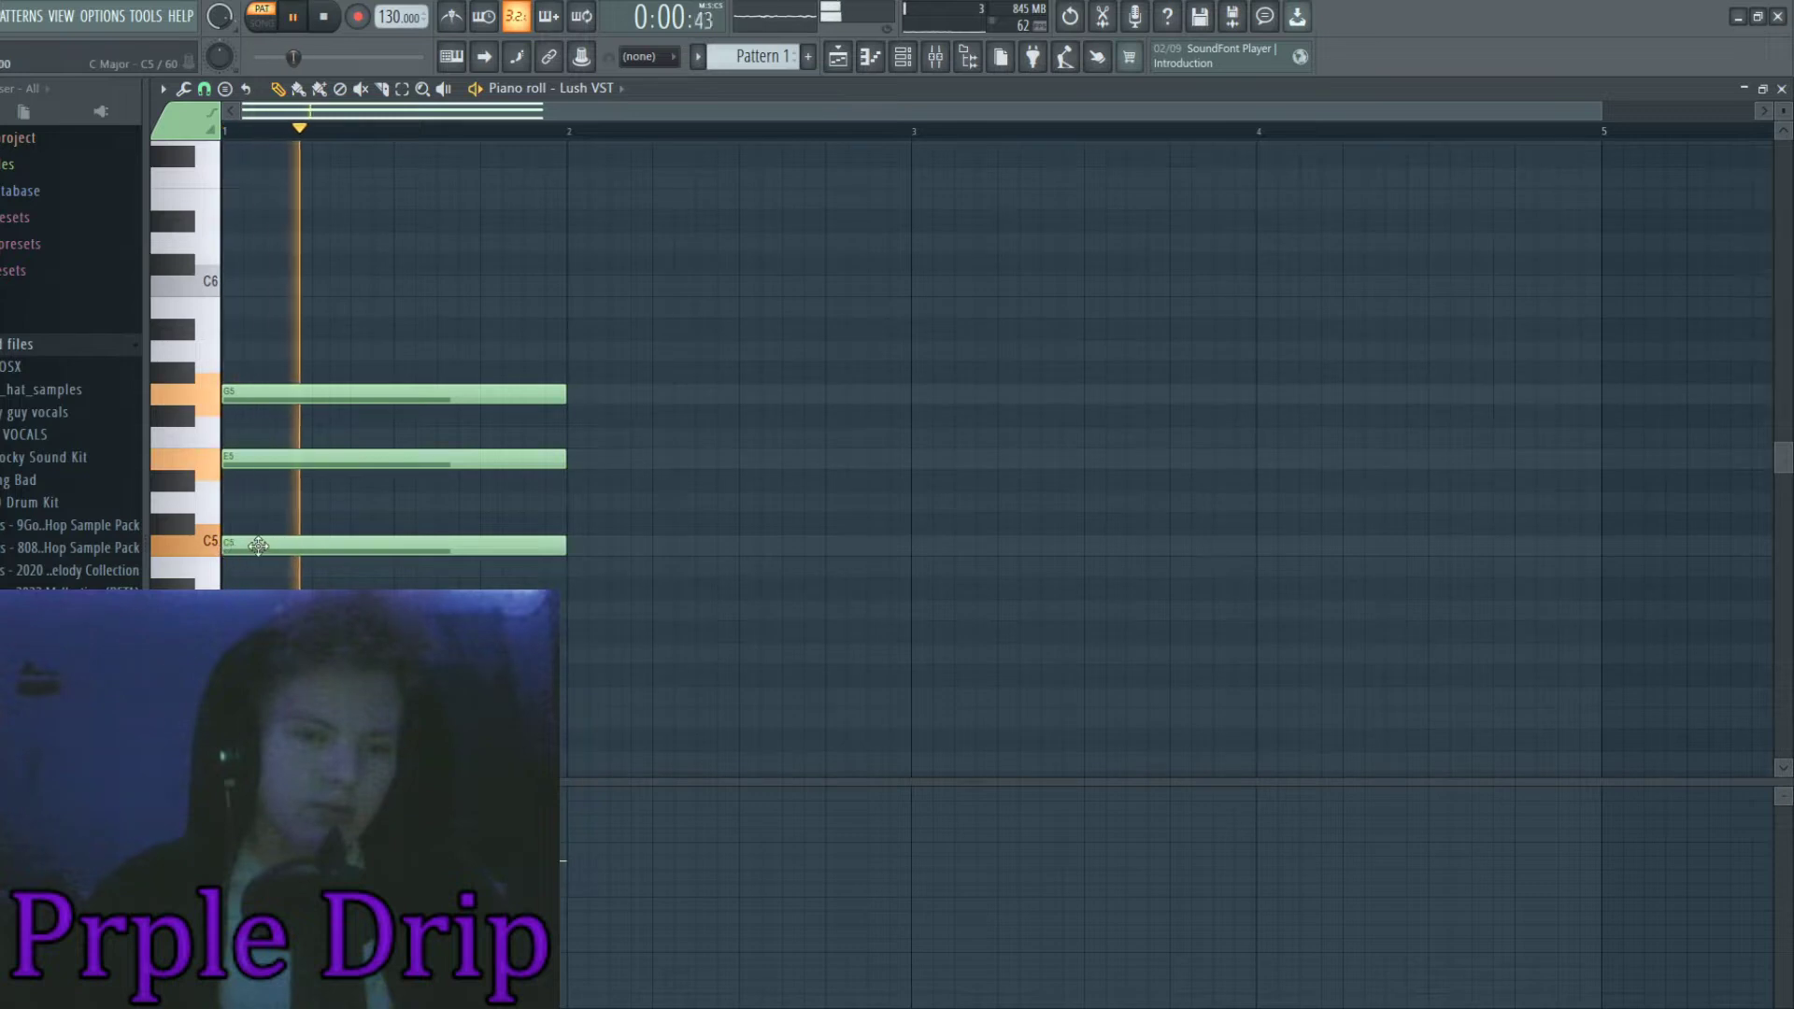
Lower the middle note of the bar-long chord to D#5 and replay the chord
{"action": "key", "text": "space"}
{"action": "left_click_drag", "start_coordinate": [266, 459], "coordinate": [267, 480]}
{"action": "key", "text": "space"}
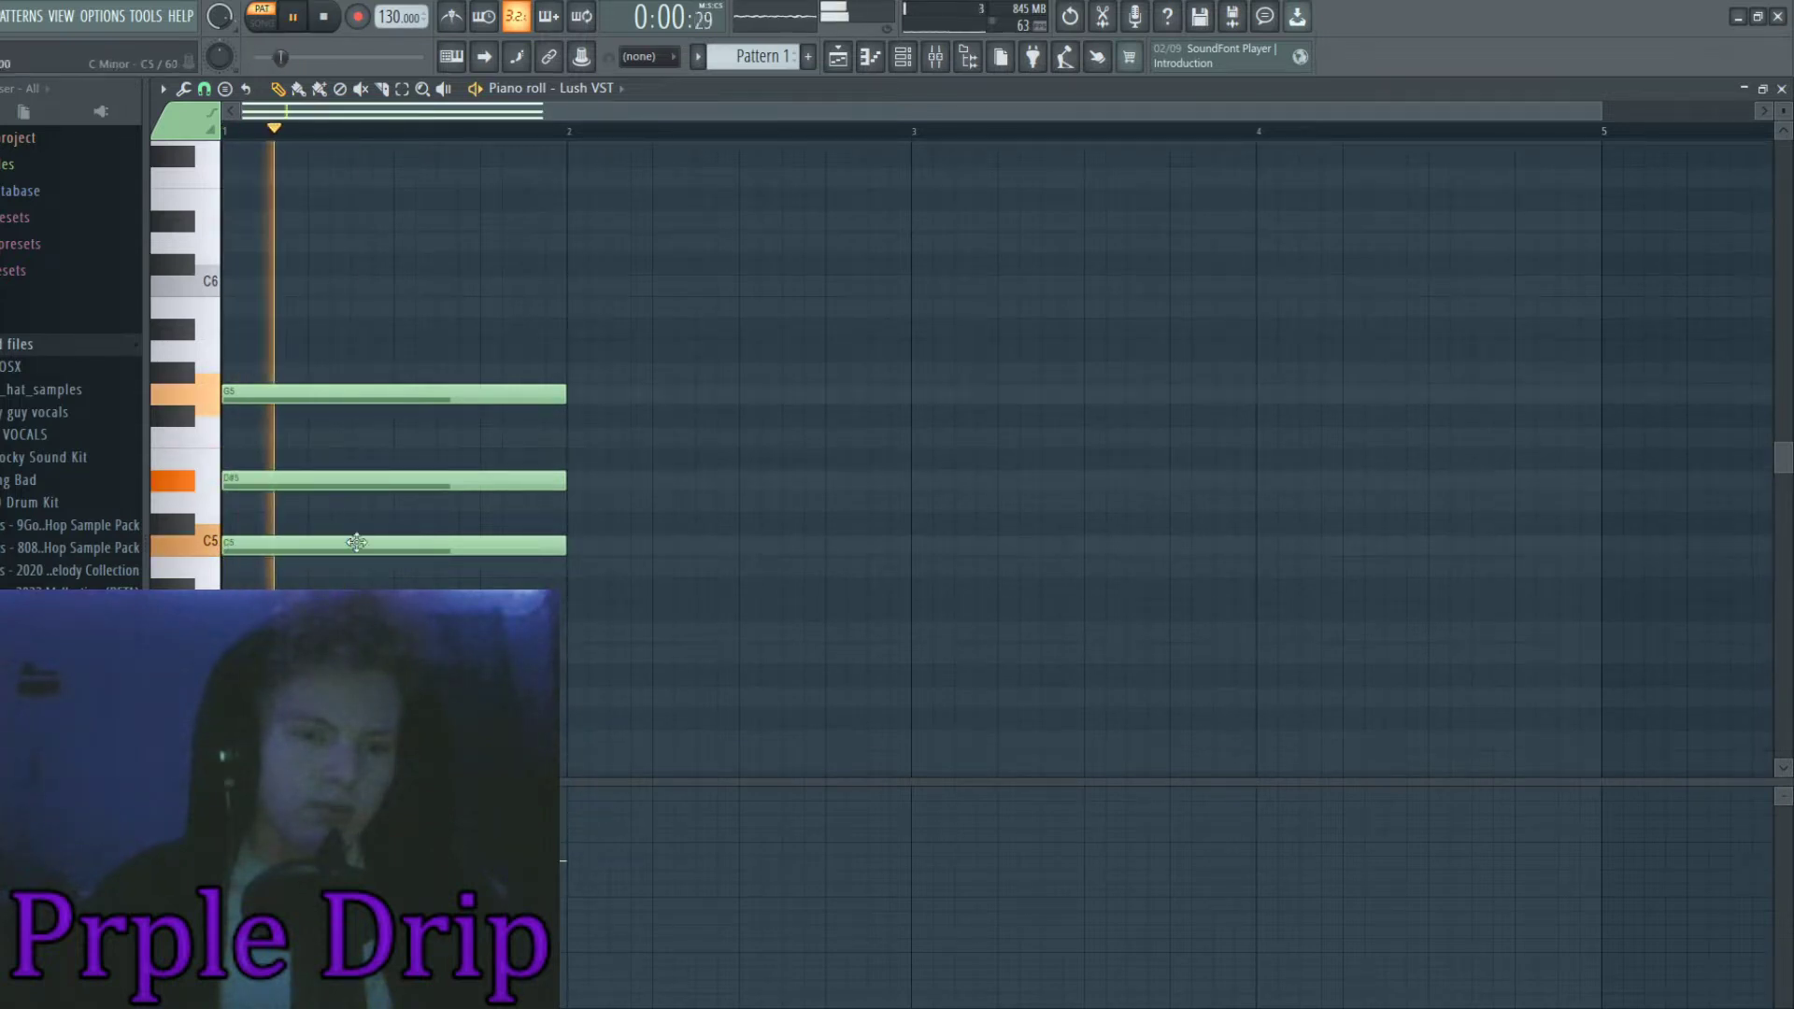
Transpose the whole three-note chord down two semitones and play it back
{"action": "key", "text": "shift+Down"}
{"action": "key", "text": "shift+Down"}
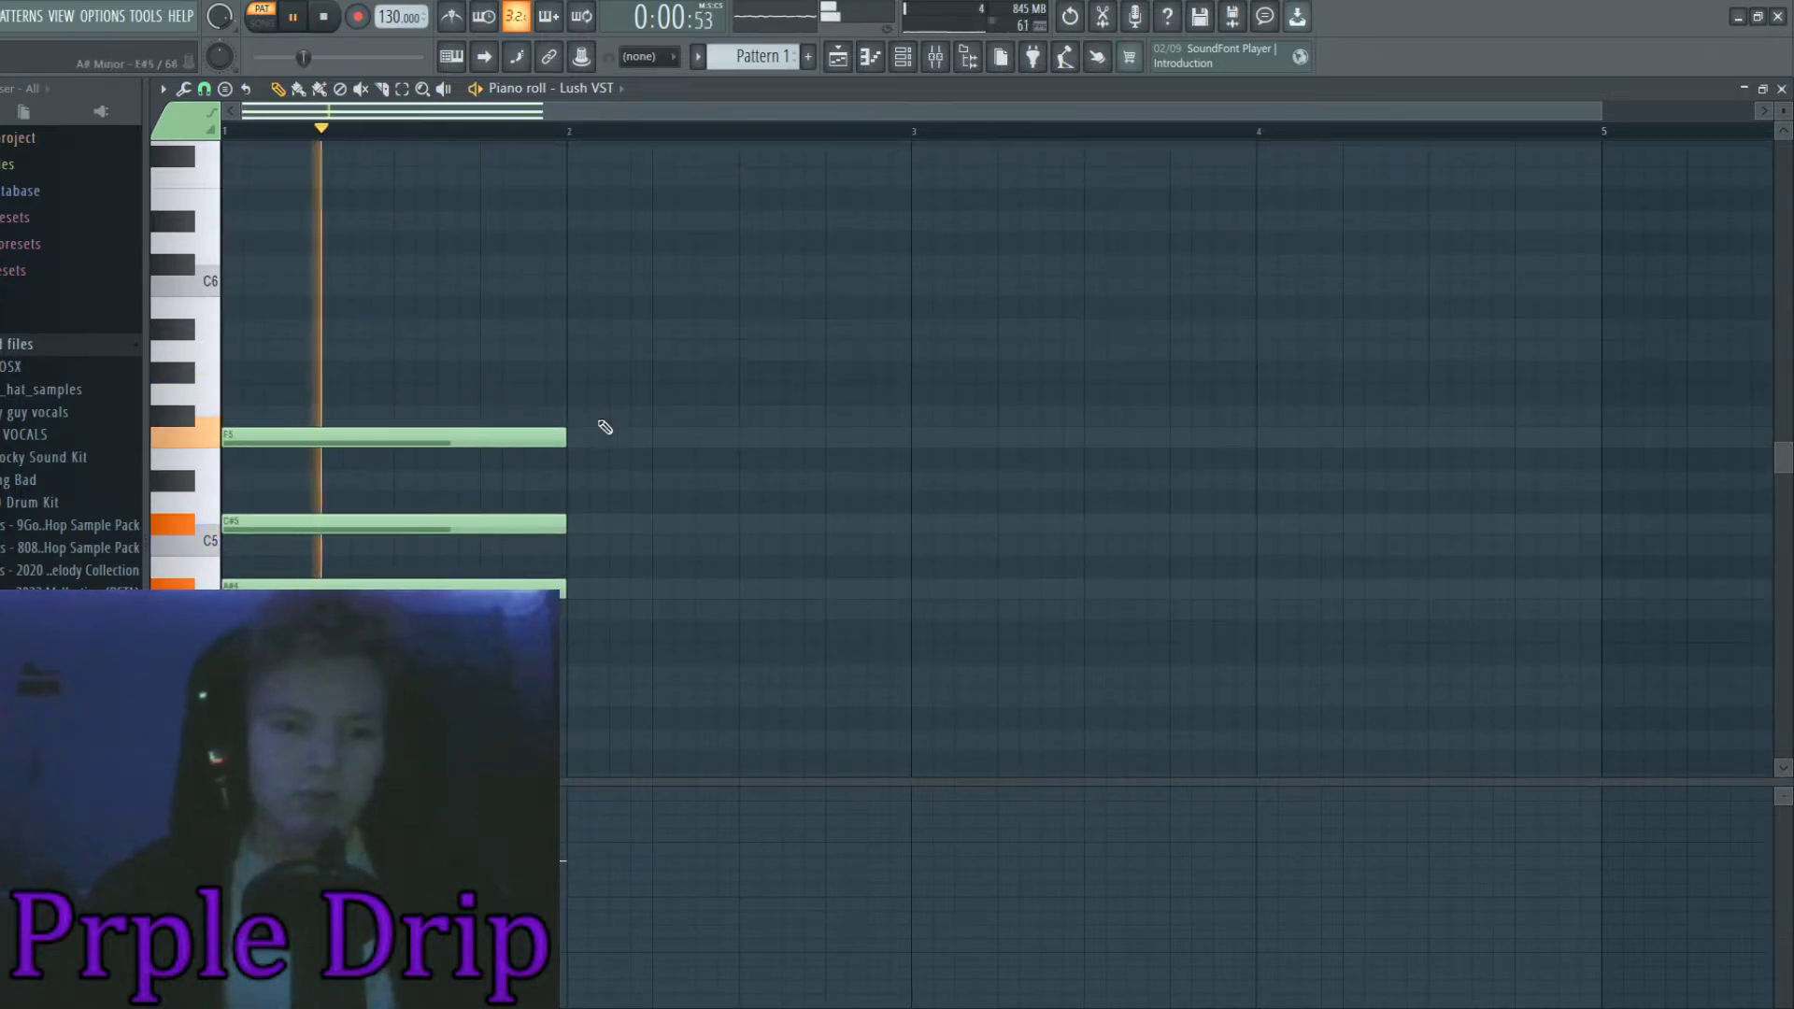
{"action": "scroll", "coordinate": [617, 407], "scroll_direction": "down", "scroll_amount": 2}
{"action": "key", "text": "space"}
{"action": "key", "text": "space"}
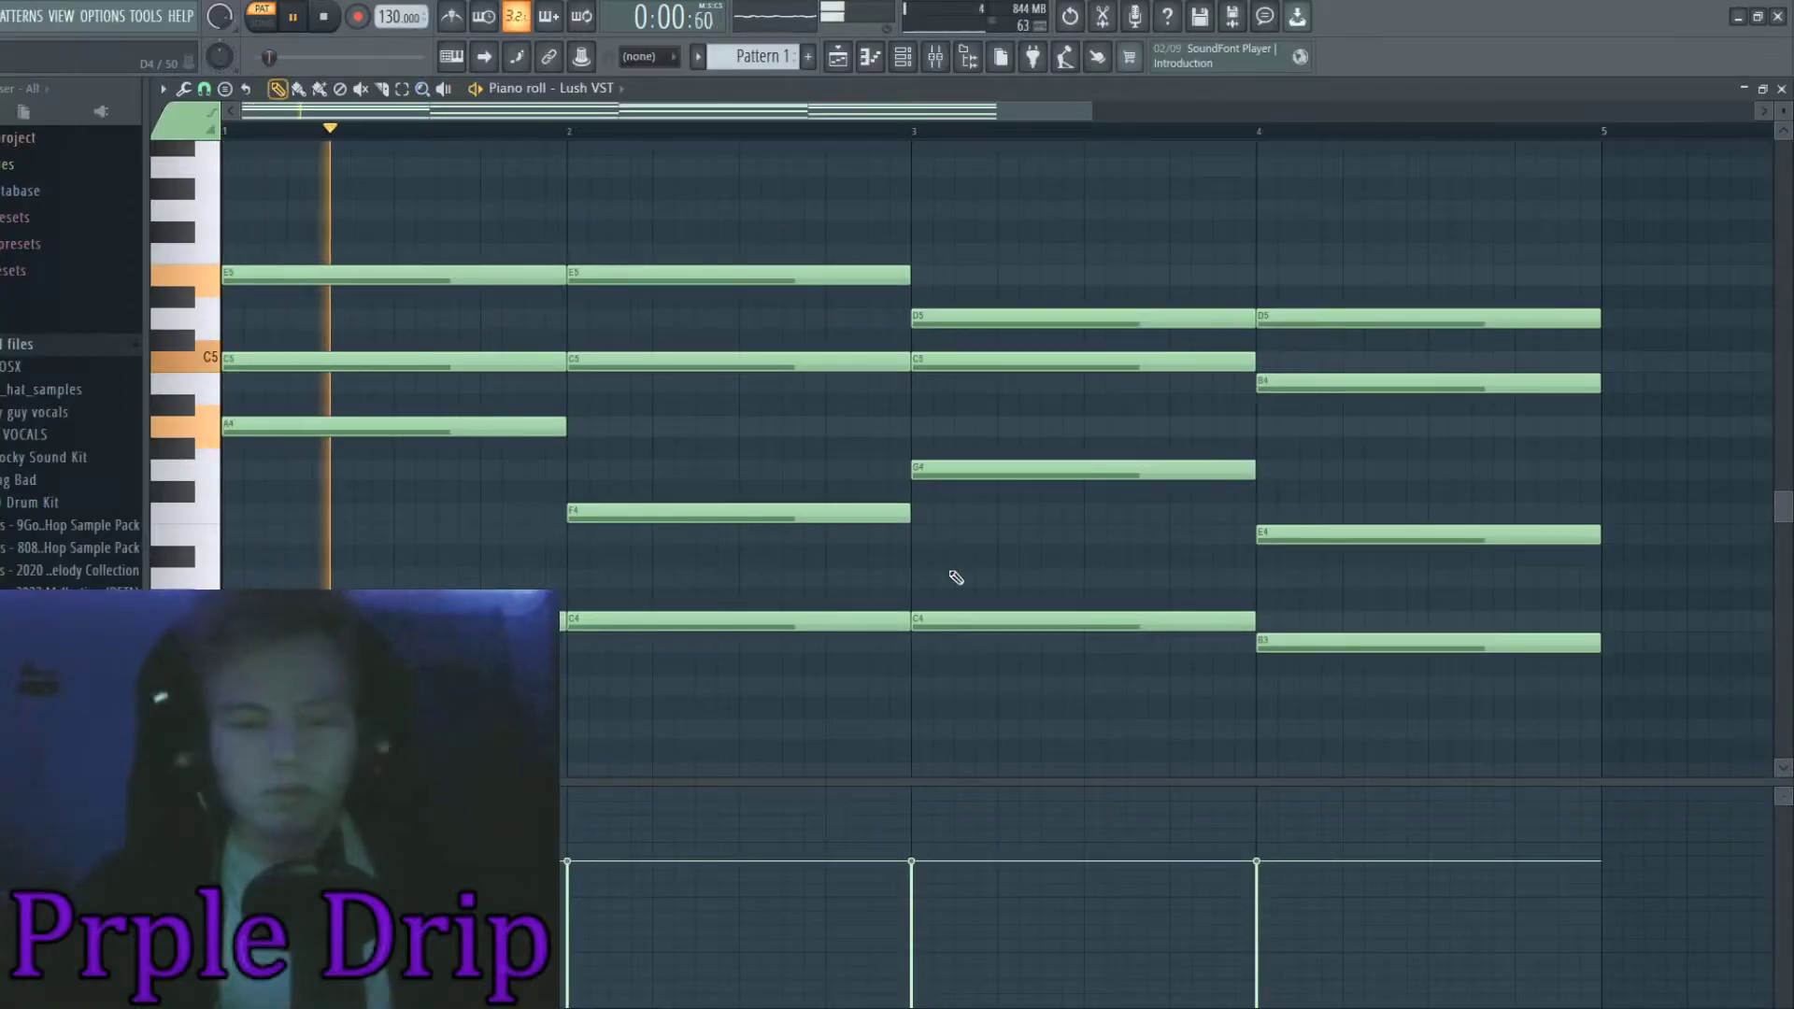
Try the first chord's A4 note one octave lower, audition it, and return it to its original octave
{"action": "left_click", "coordinate": [424, 369]}
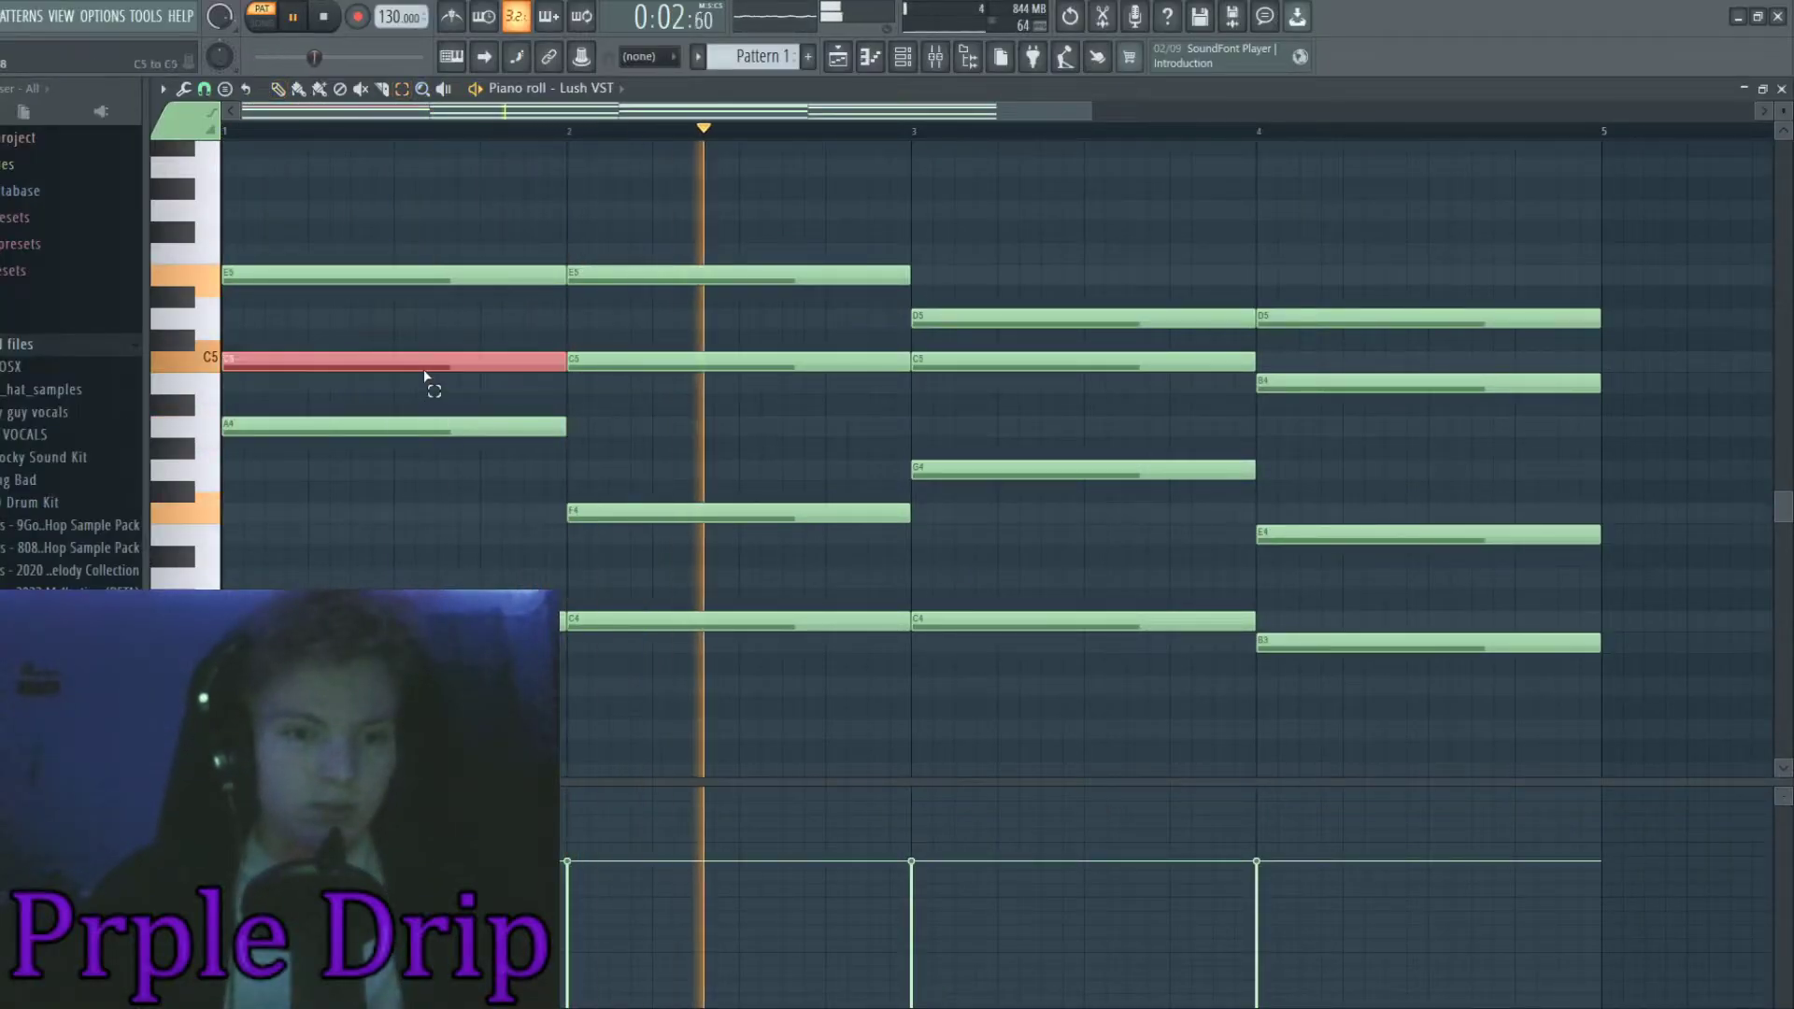
{"action": "left_click", "coordinate": [424, 428]}
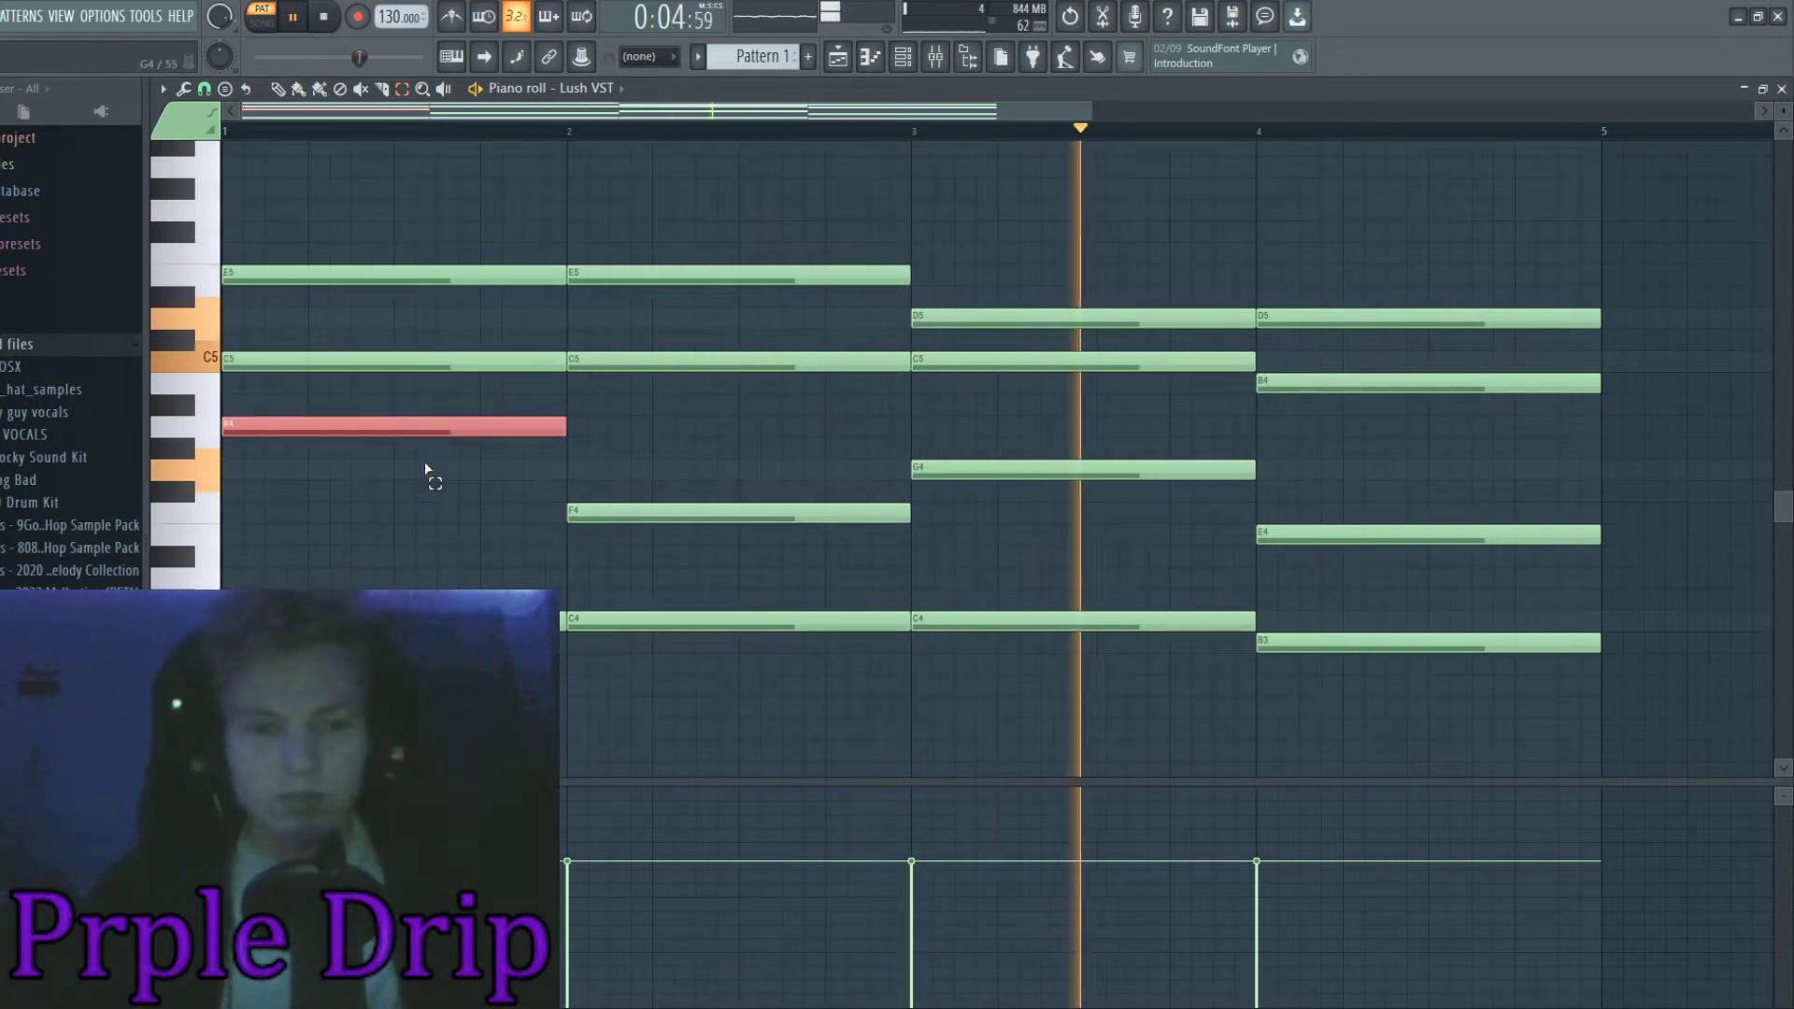
{"action": "key", "text": "ctrl+Down"}
{"action": "key", "text": "space"}
{"action": "key", "text": "space"}
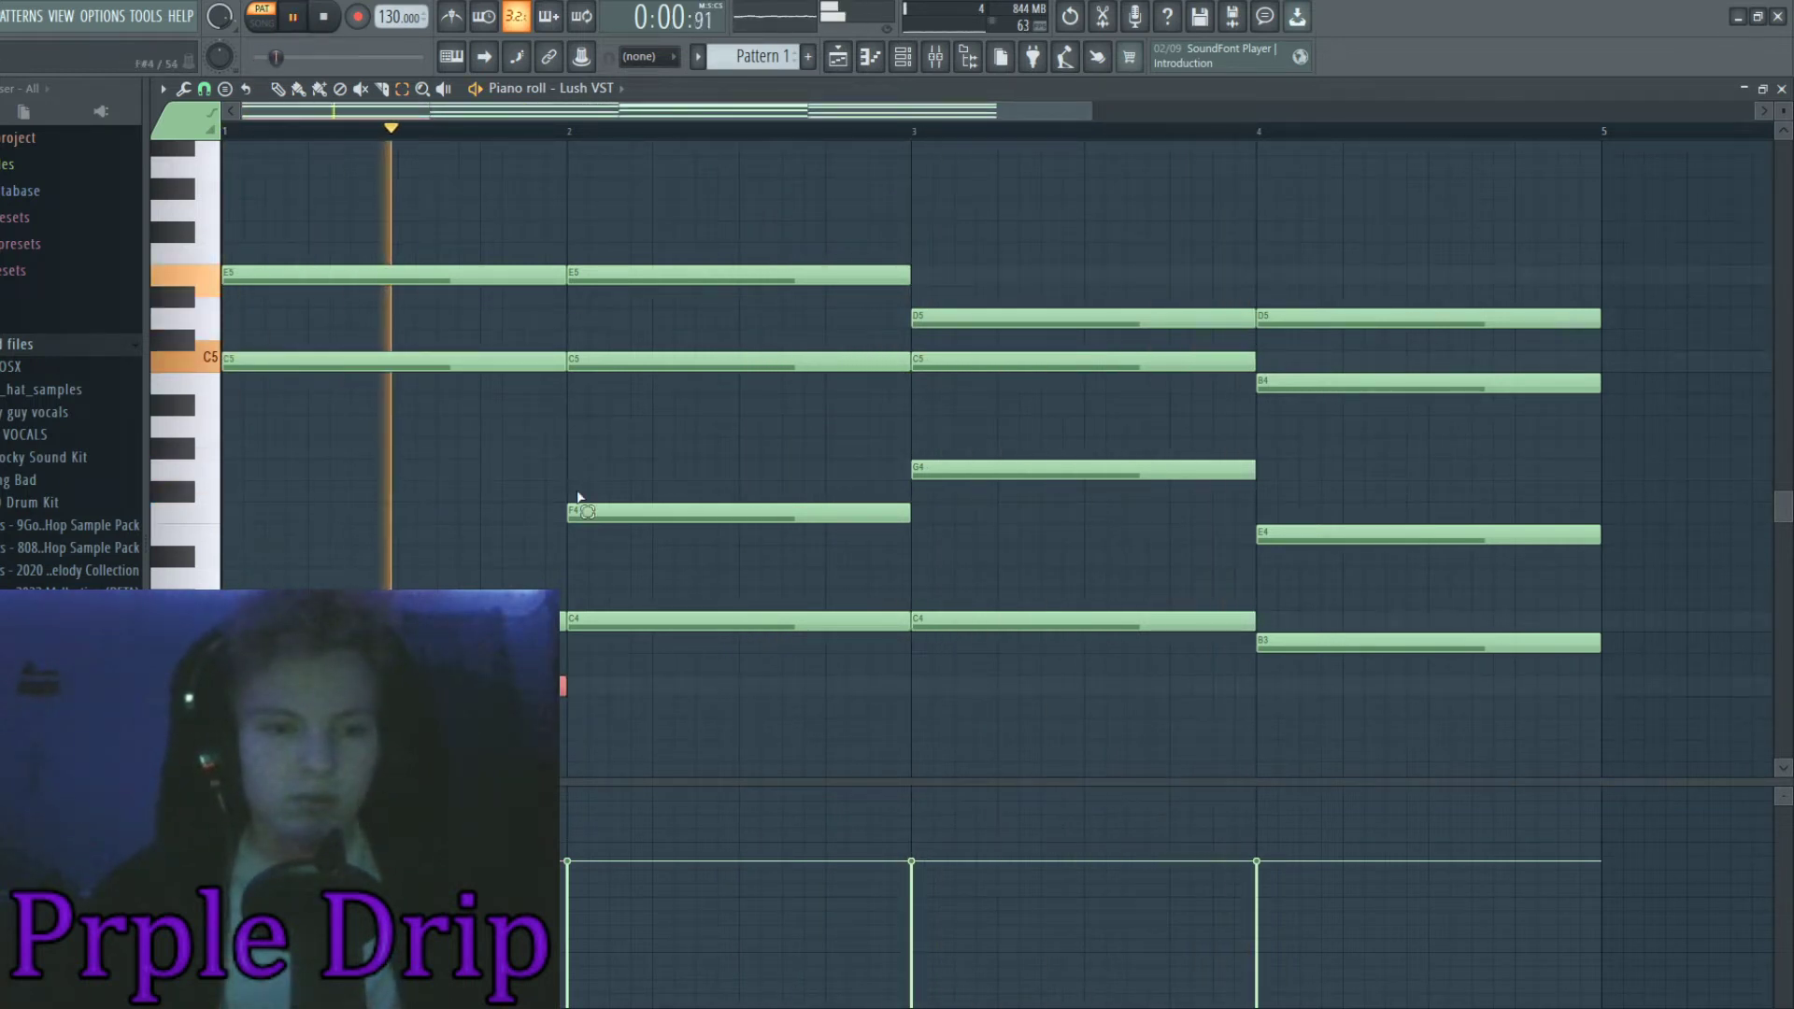
{"action": "key", "text": "ctrl+Up"}
{"action": "key", "text": "space"}
Transpose every note of the four-bar chord progression up three semitones and play it back
{"action": "key", "text": "ctrl+a"}
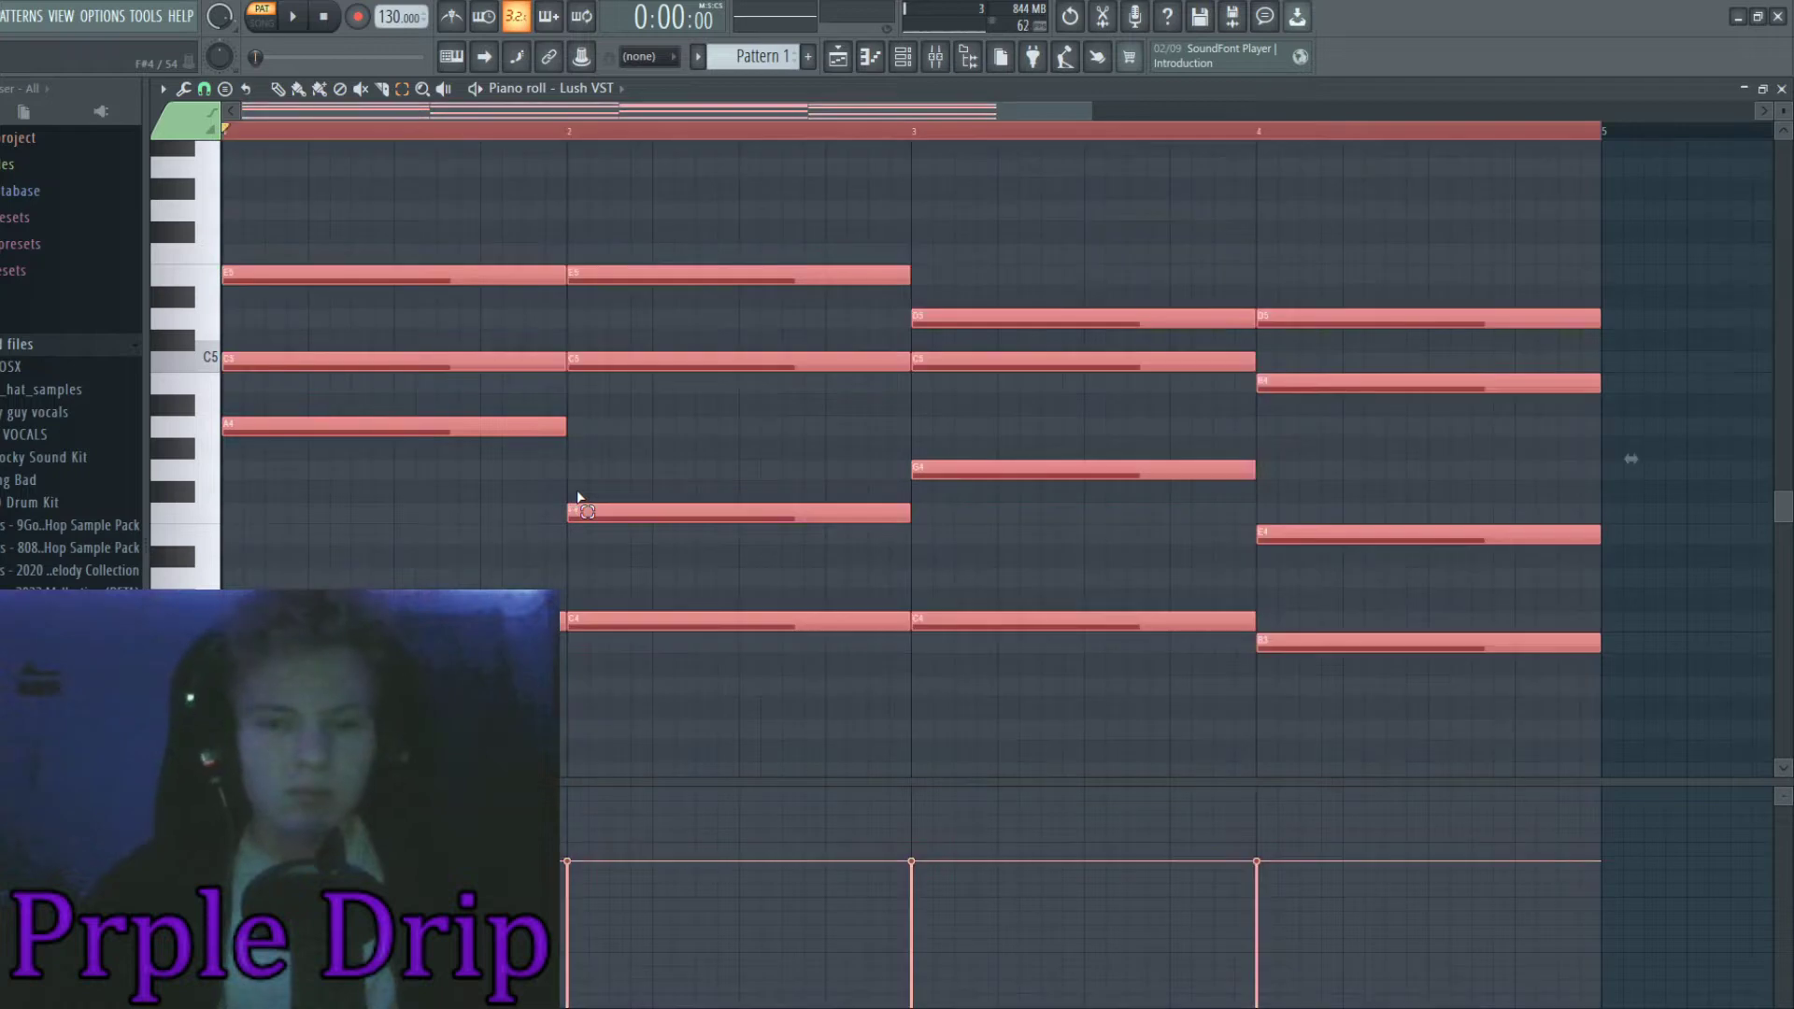
{"action": "key", "text": "Up"}
{"action": "key", "text": "Up"}
{"action": "key", "text": "Up"}
{"action": "key", "text": "space"}
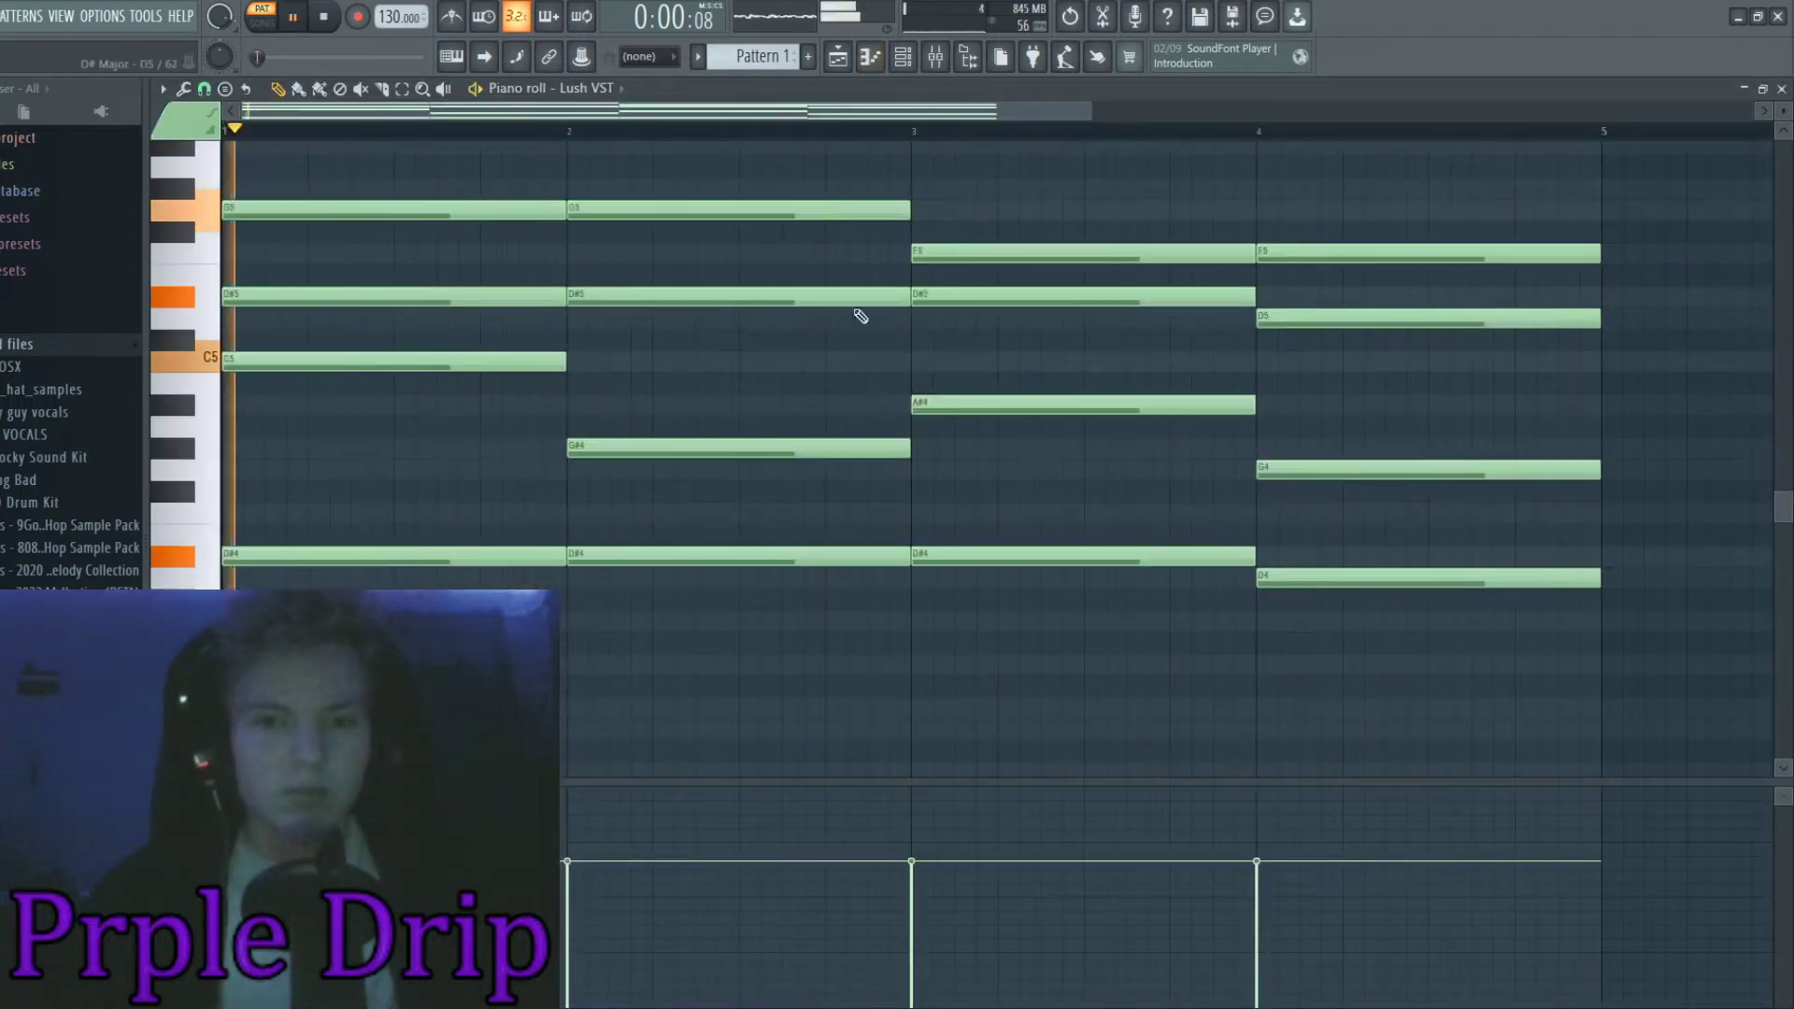
Display the channel rack to view the Lush VST channel's pattern while the progression plays
{"action": "scroll", "coordinate": [708, 445], "scroll_direction": "down", "scroll_amount": 1}
{"action": "scroll", "coordinate": [713, 413], "scroll_direction": "up", "scroll_amount": 2}
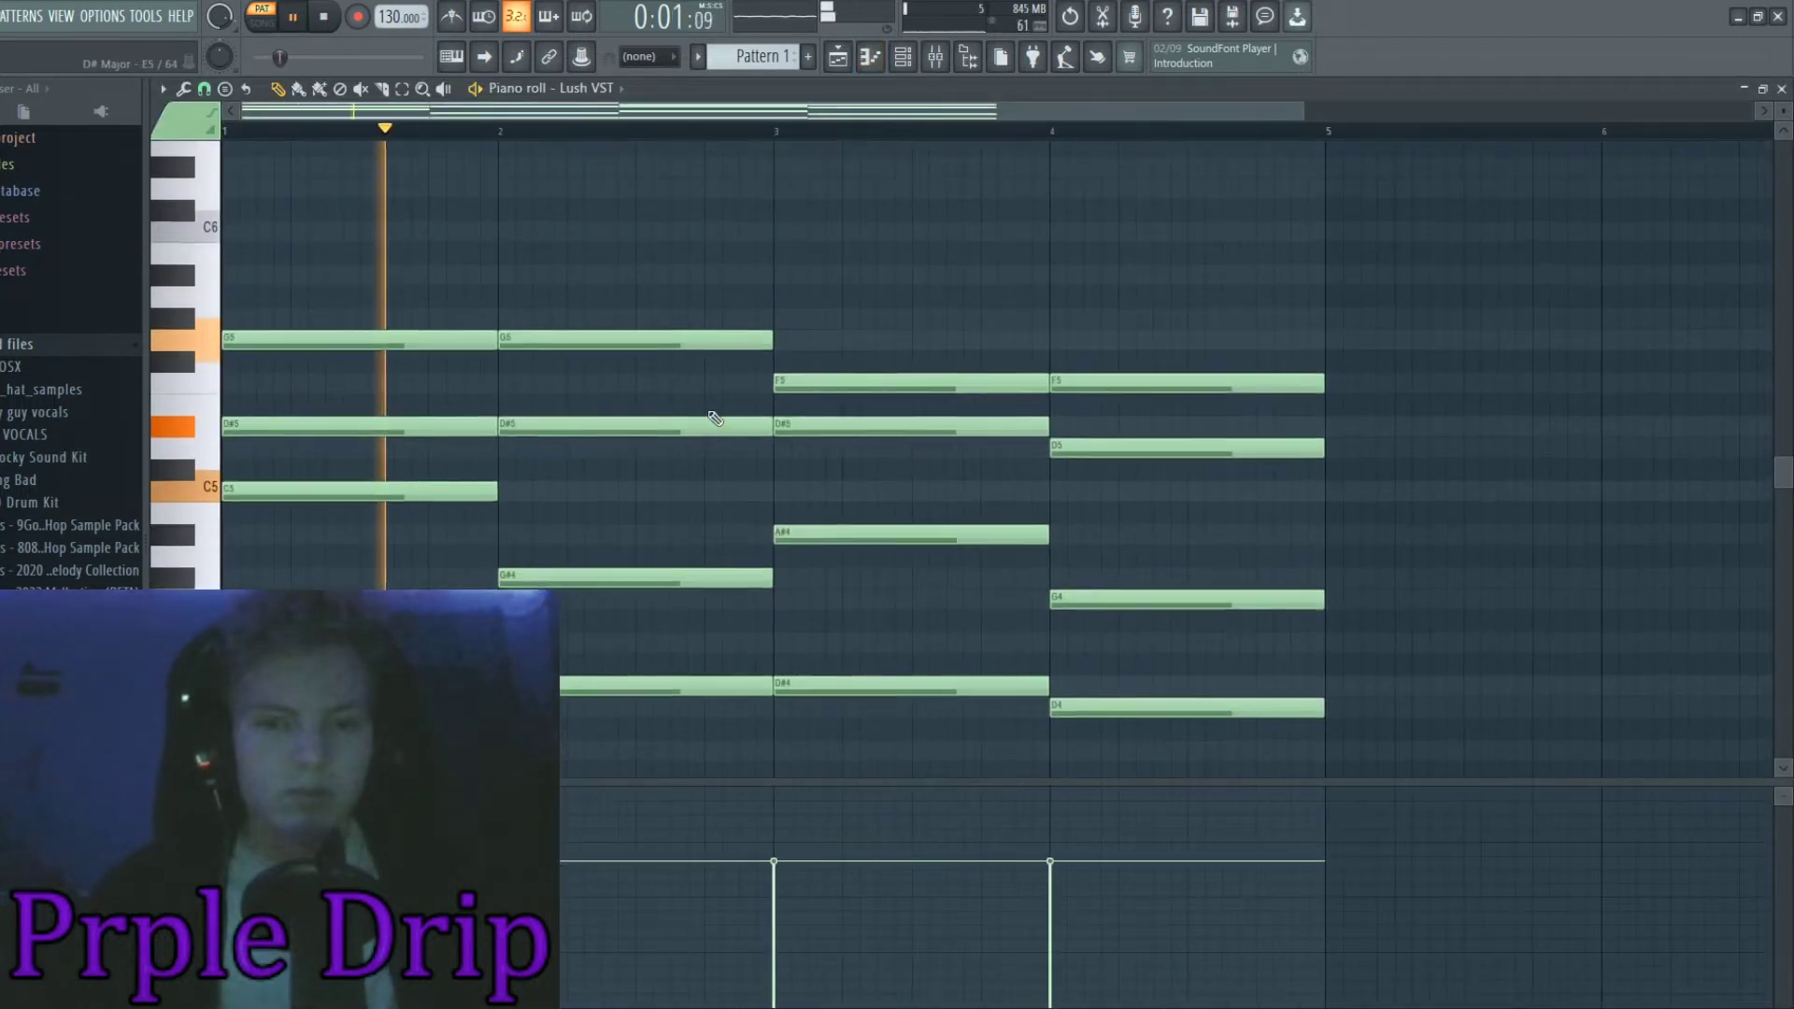
{"action": "scroll", "coordinate": [713, 413], "scroll_direction": "down", "scroll_amount": 1}
{"action": "left_click", "coordinate": [905, 57]}
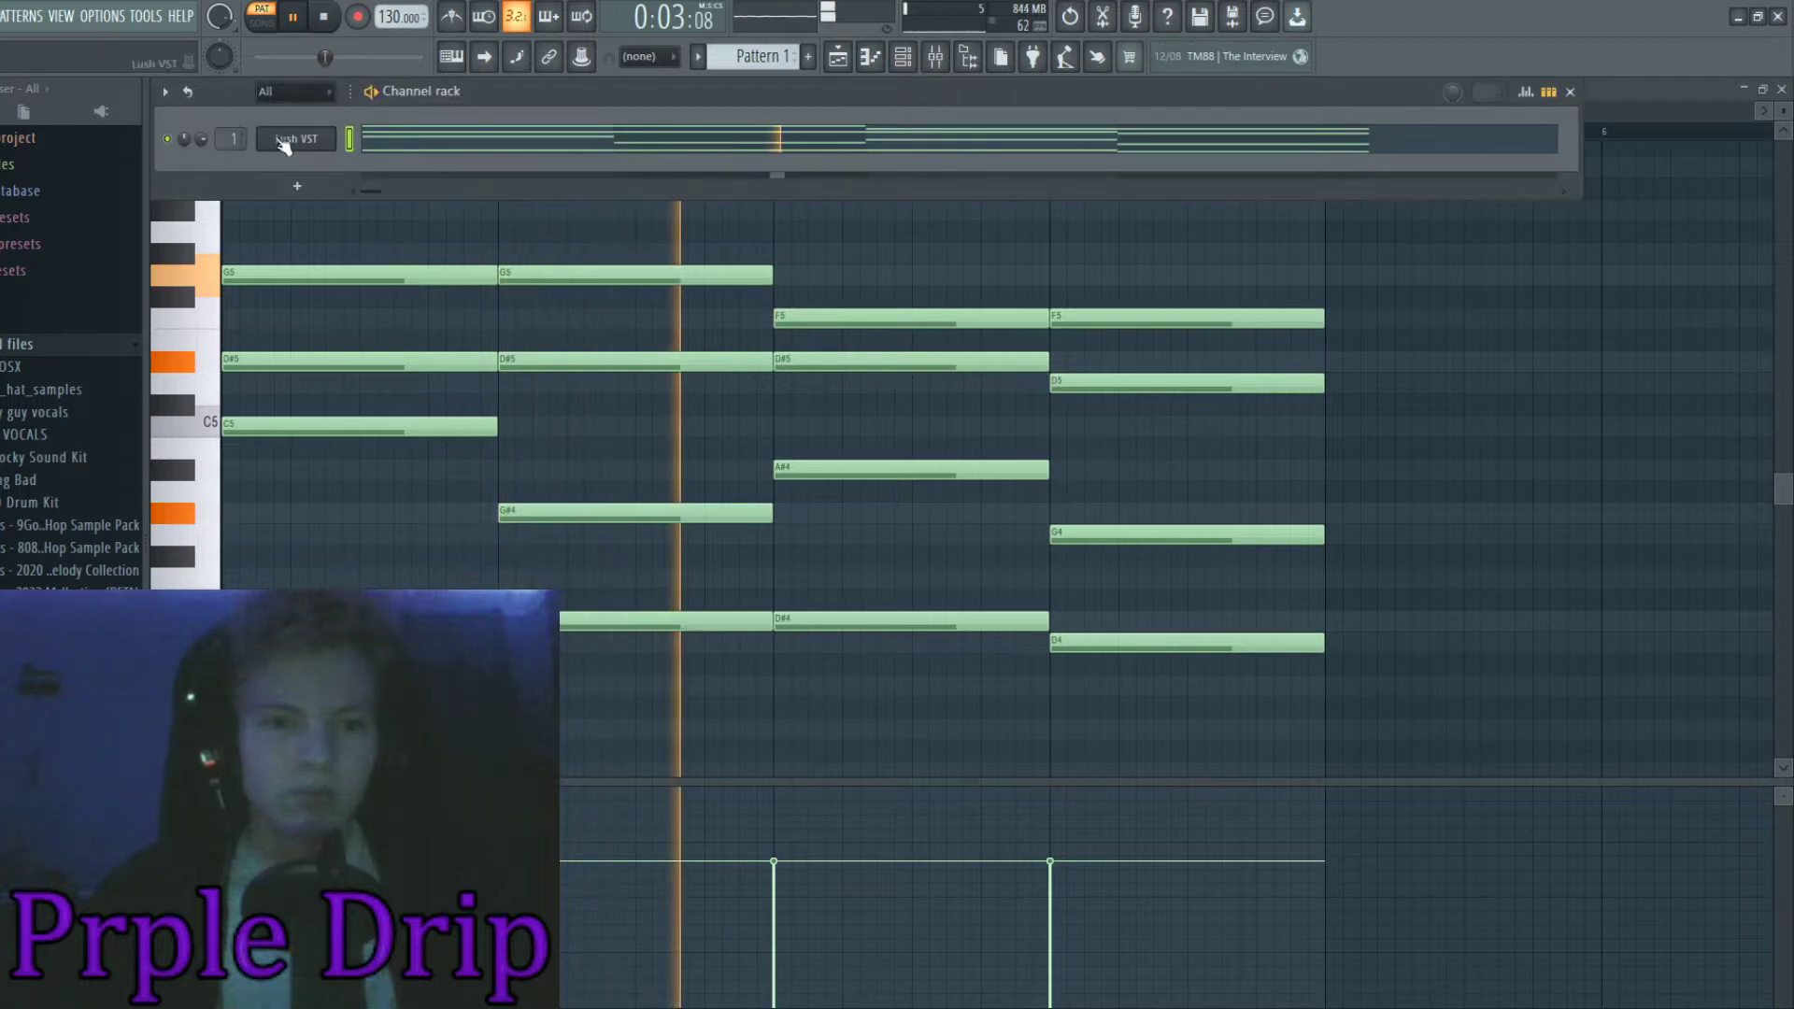
{"action": "key", "text": "F6"}
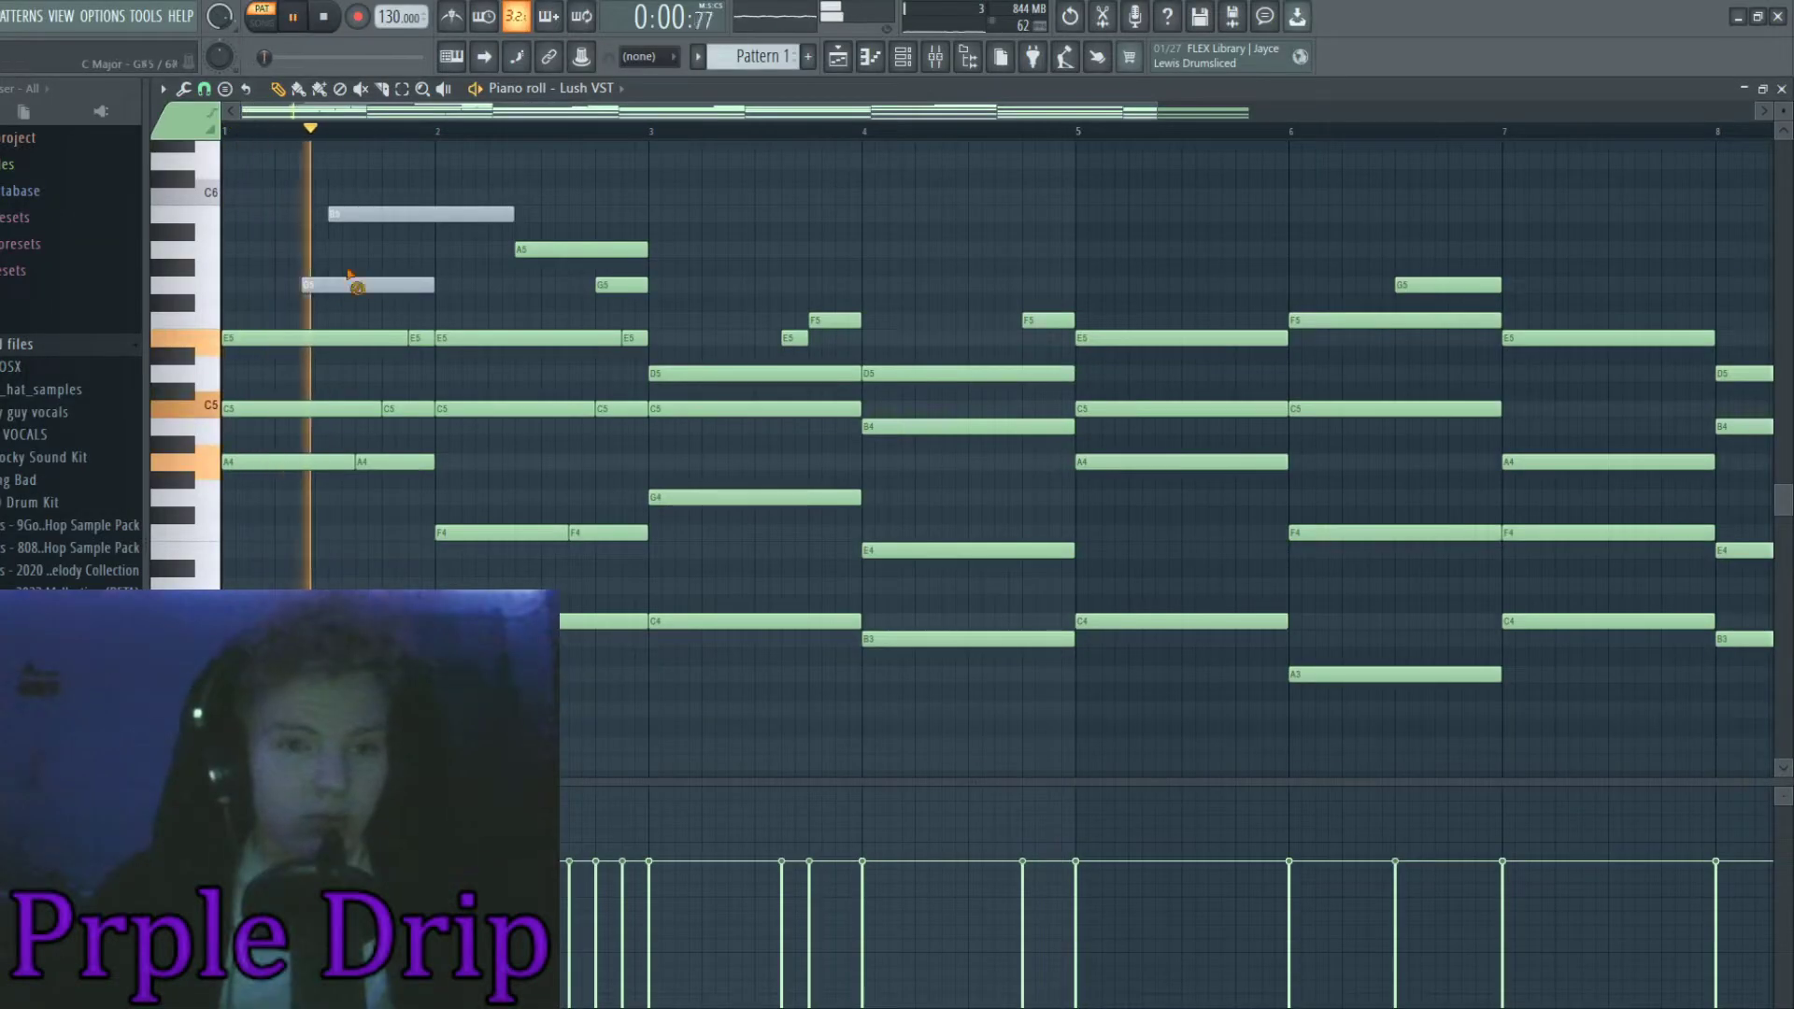
Delete the two grey notes above the first chord and stop playback
{"action": "right_click", "coordinate": [351, 283]}
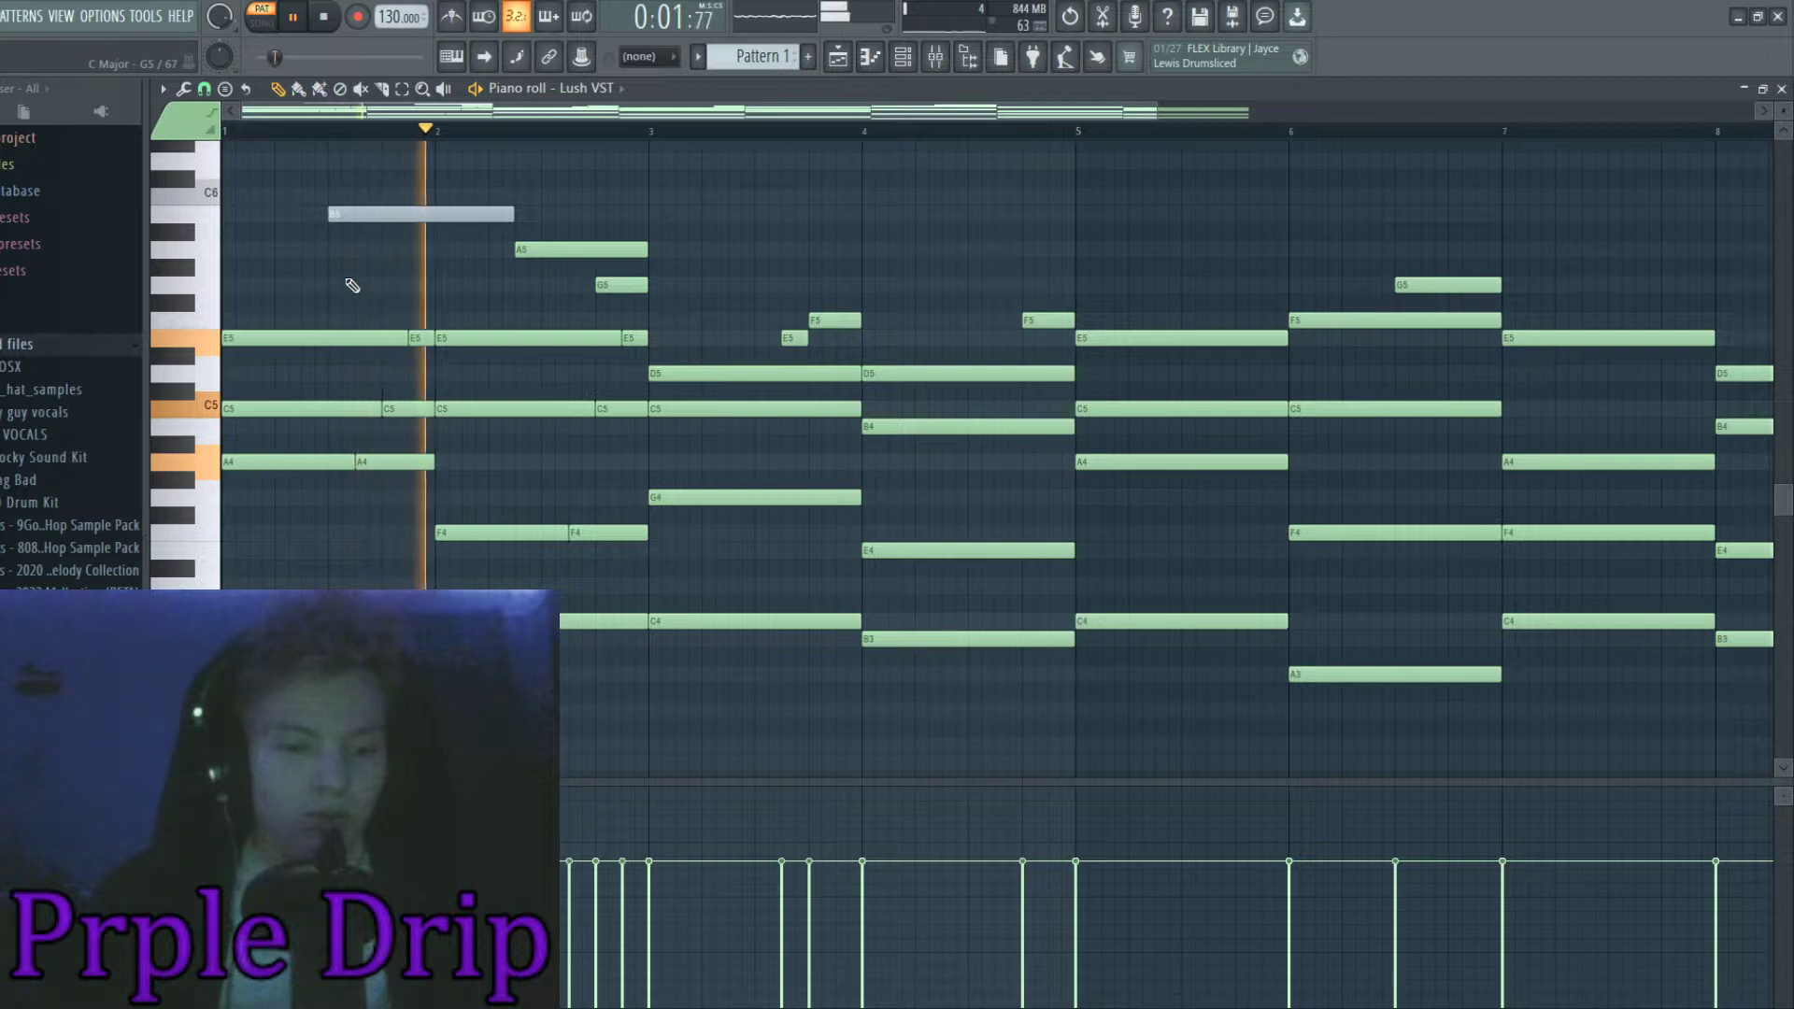
{"action": "right_click", "coordinate": [403, 214]}
{"action": "key", "text": "space"}
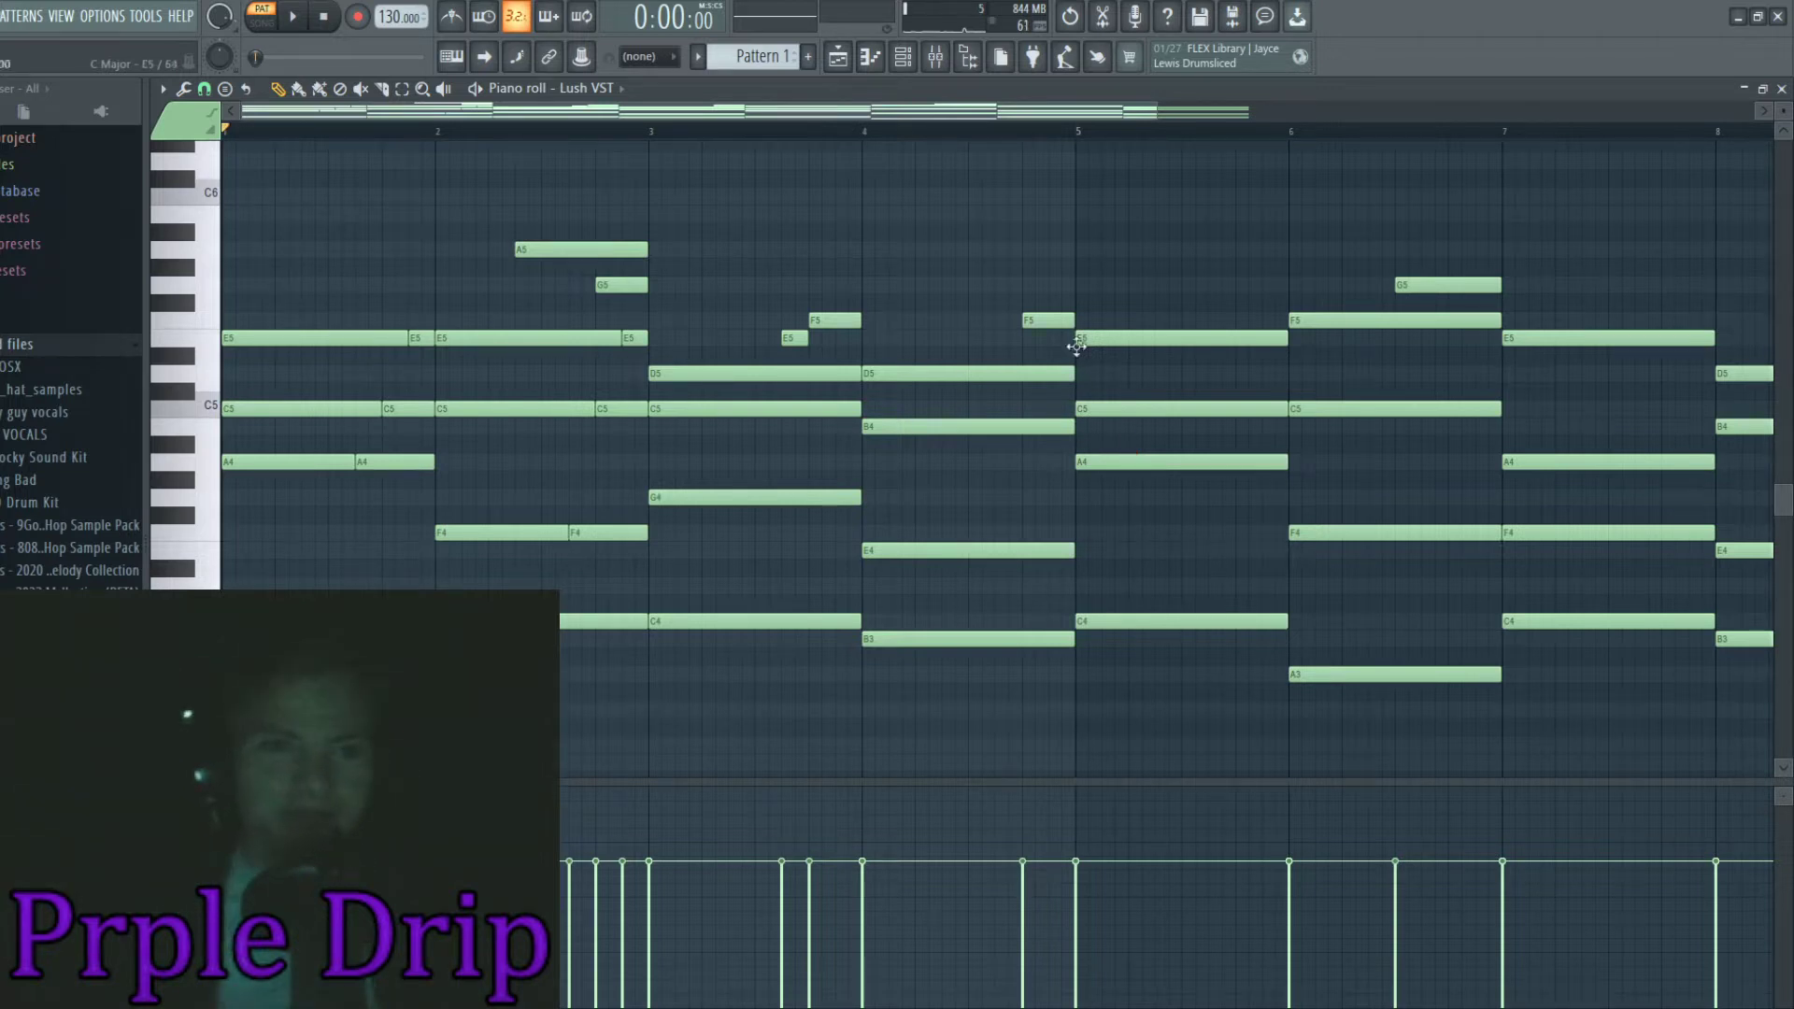
Play the progression, delete the A5 note in bar 2, and play it again
{"action": "key", "text": "space"}
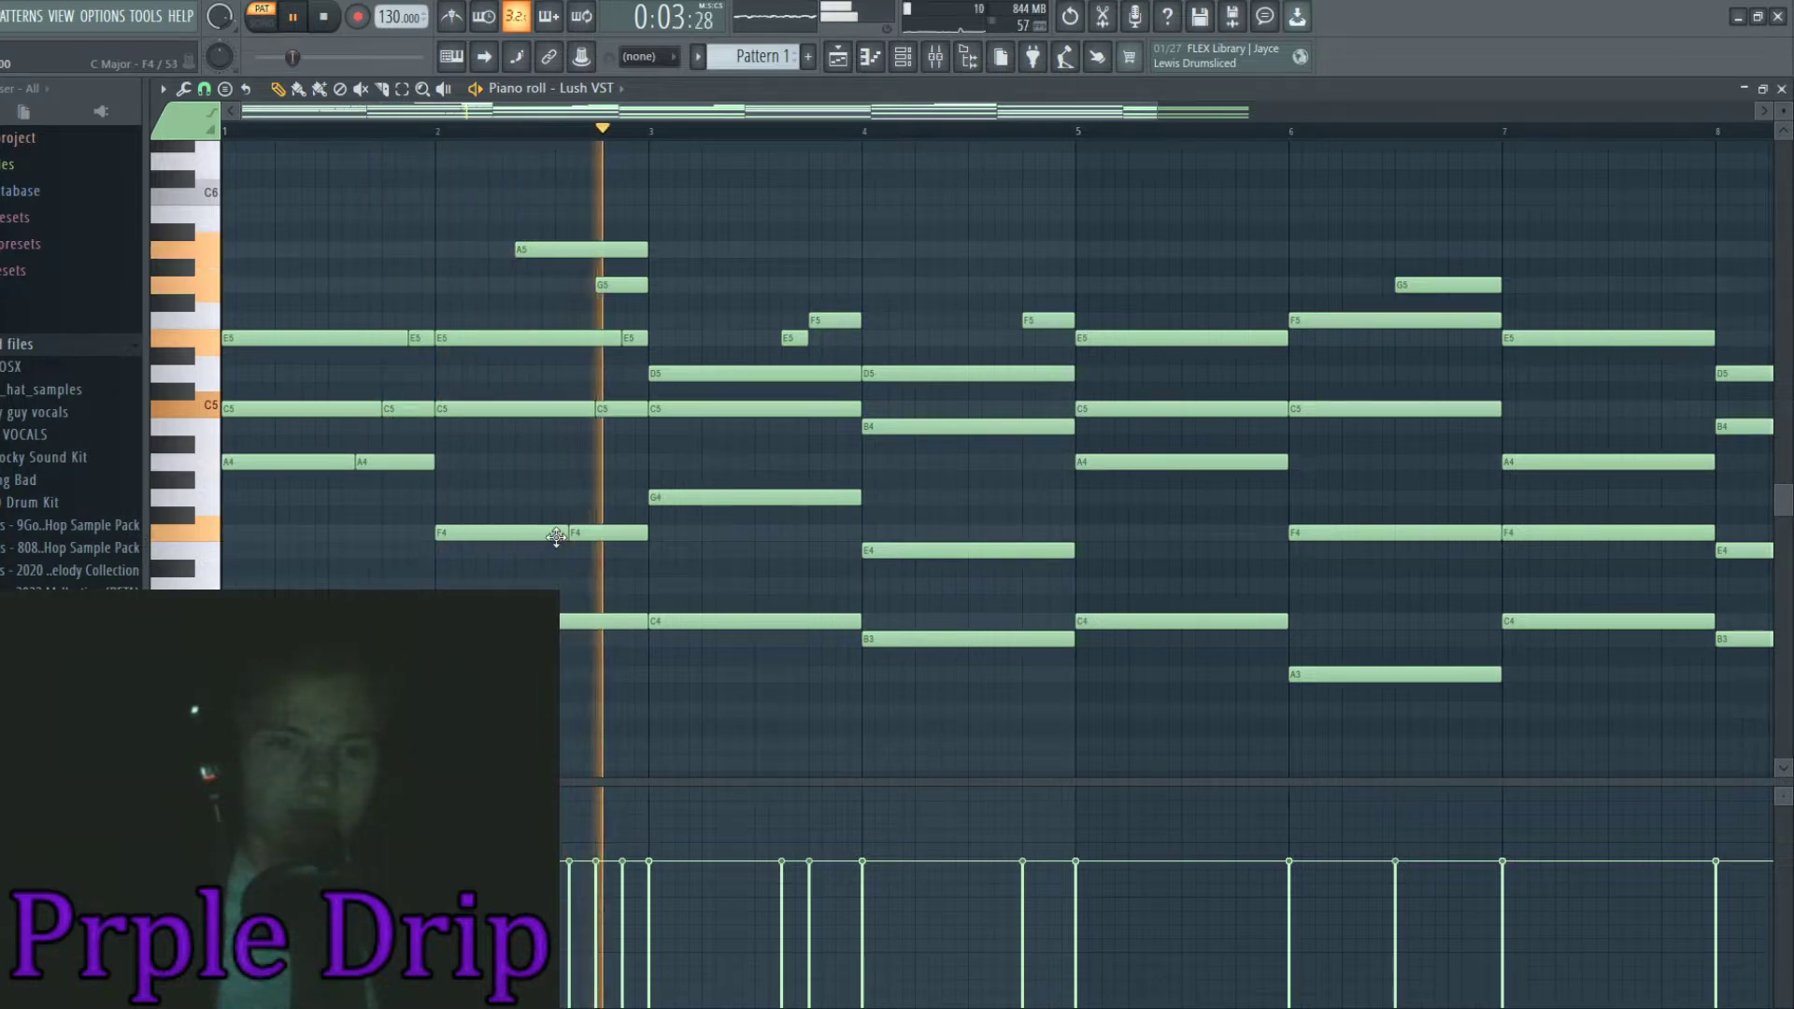
{"action": "key", "text": "space"}
{"action": "right_click", "coordinate": [544, 250]}
{"action": "key", "text": "space"}
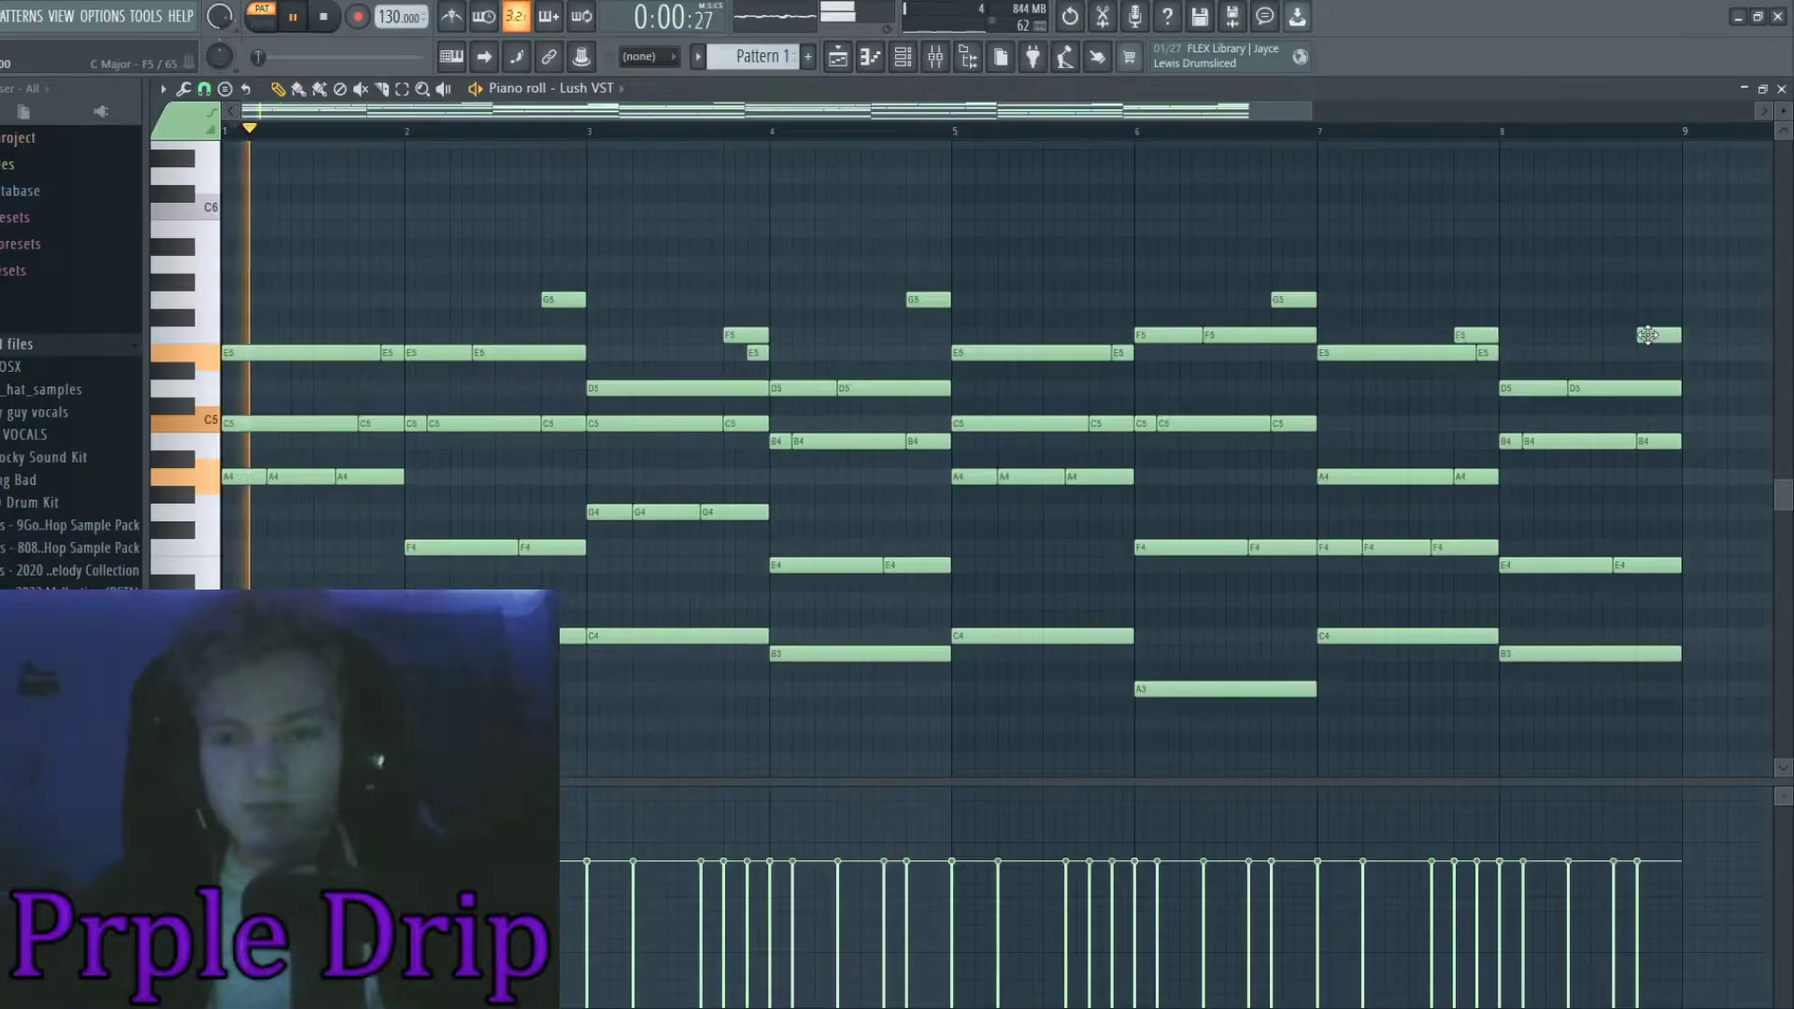
{"action": "right_click", "coordinate": [1451, 317], "text": "ctrl"}
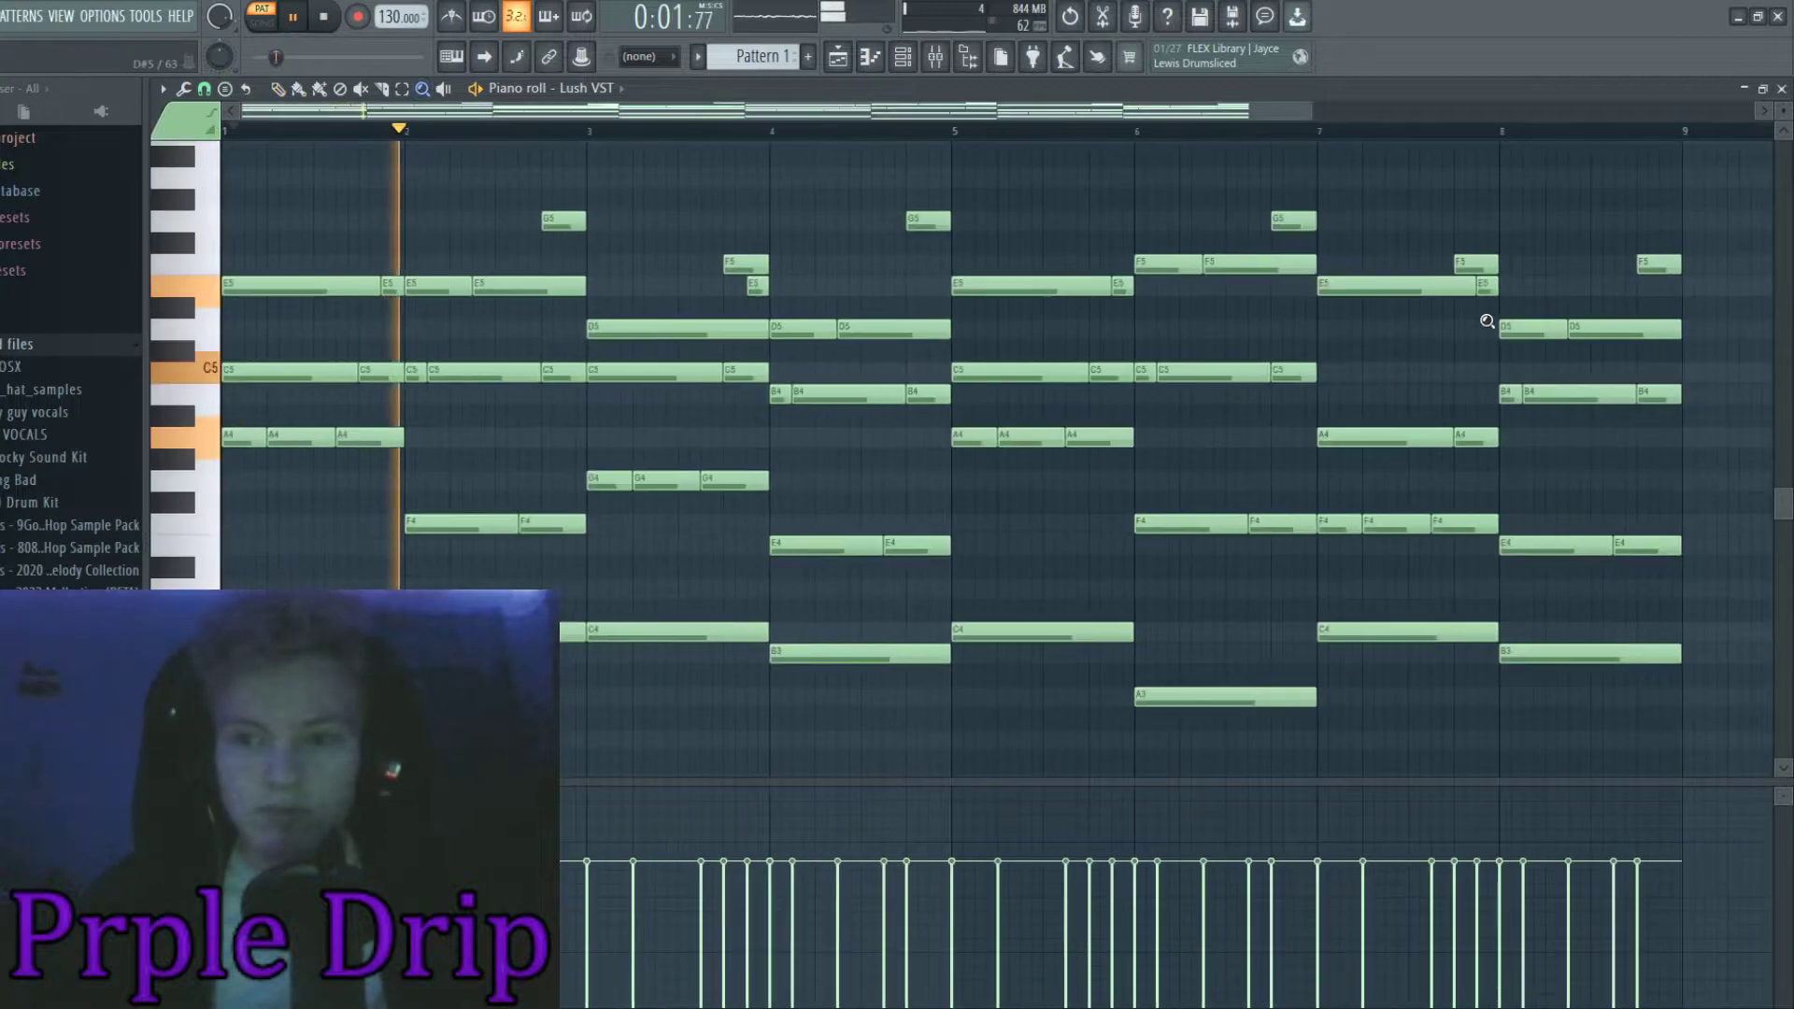
{"action": "scroll", "coordinate": [1487, 322], "scroll_direction": "up", "scroll_amount": 1}
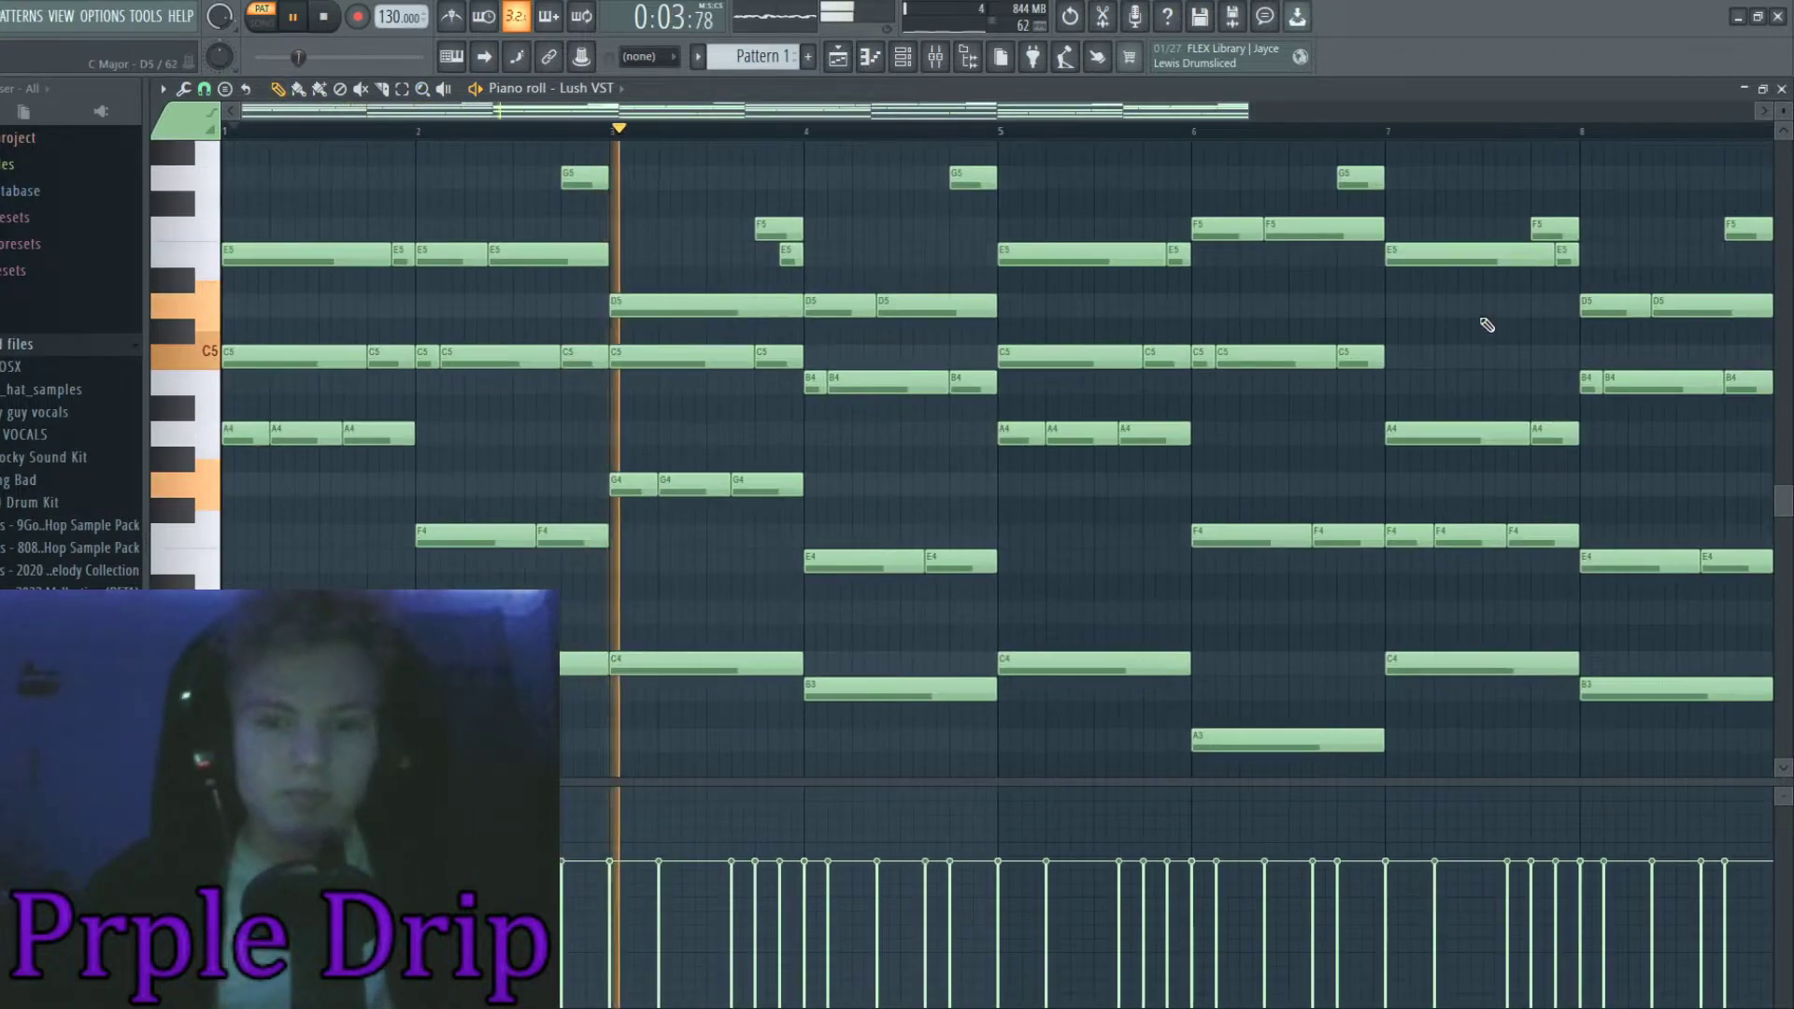
{"action": "scroll", "coordinate": [1487, 326], "scroll_direction": "down", "scroll_amount": 1}
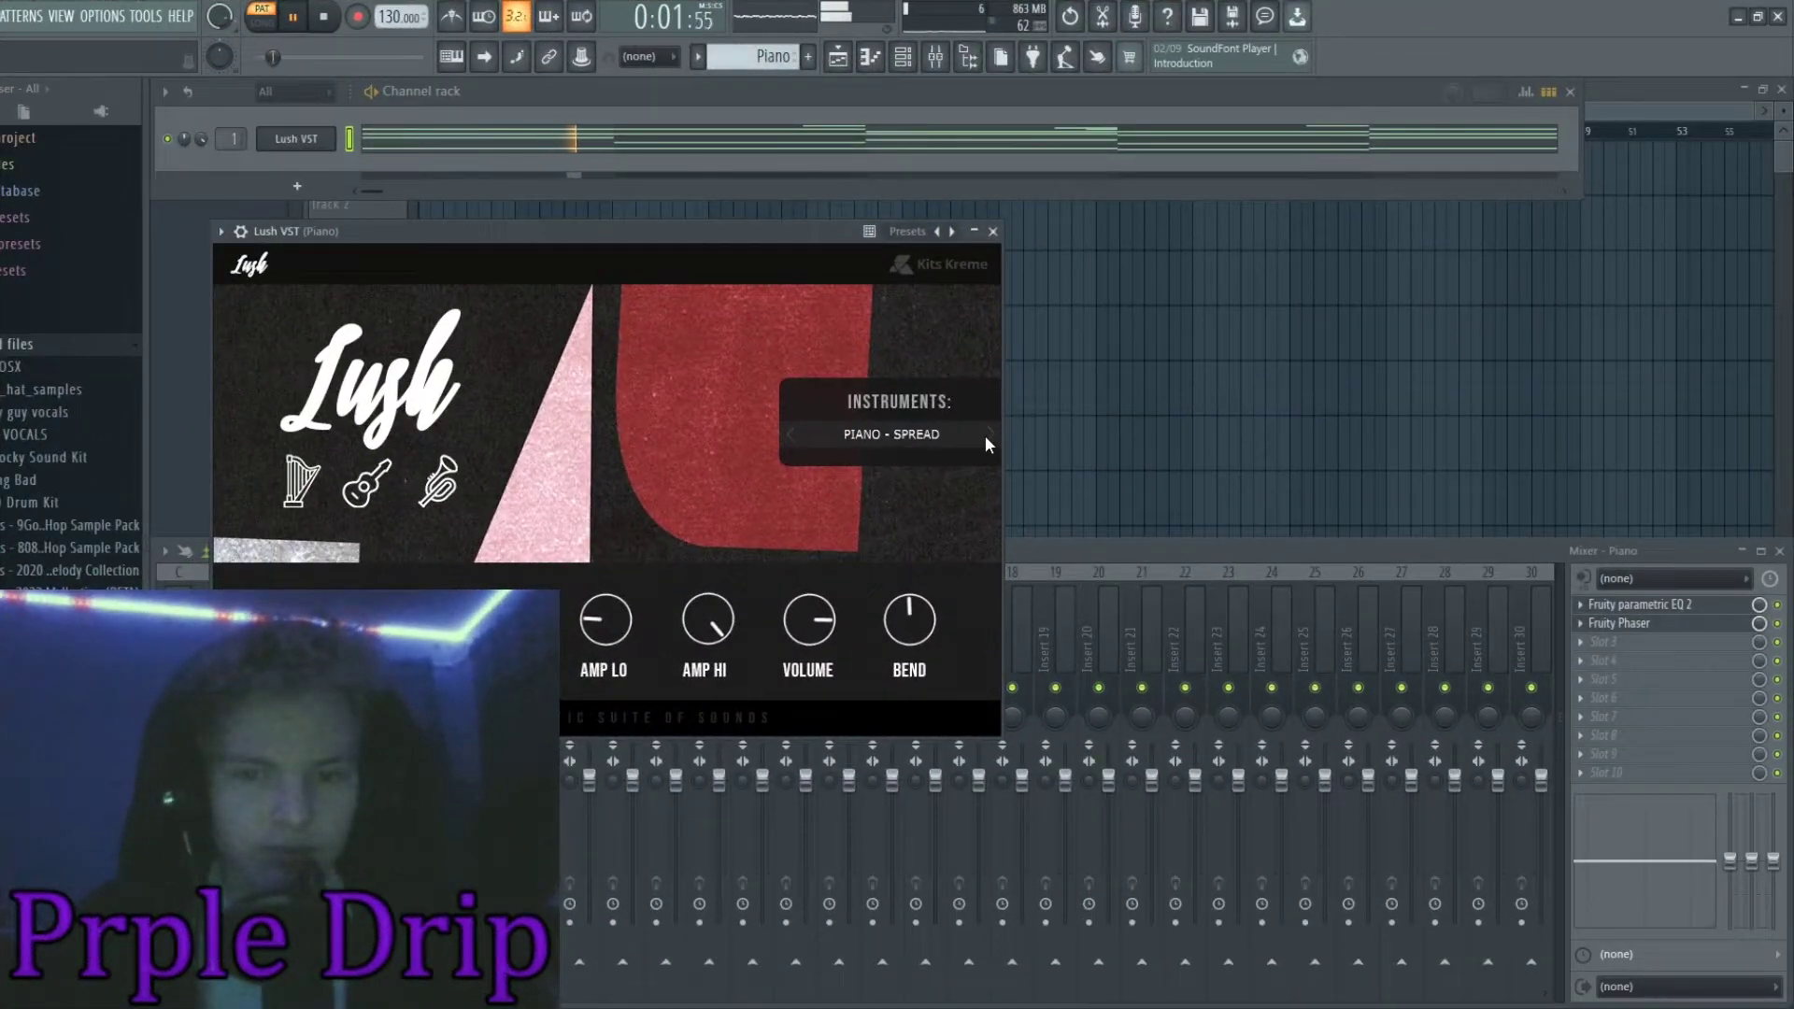
Step through the Lush VST instruments during playback, choose Piano - Round, and raise its volume slightly
{"action": "left_click", "coordinate": [989, 434]}
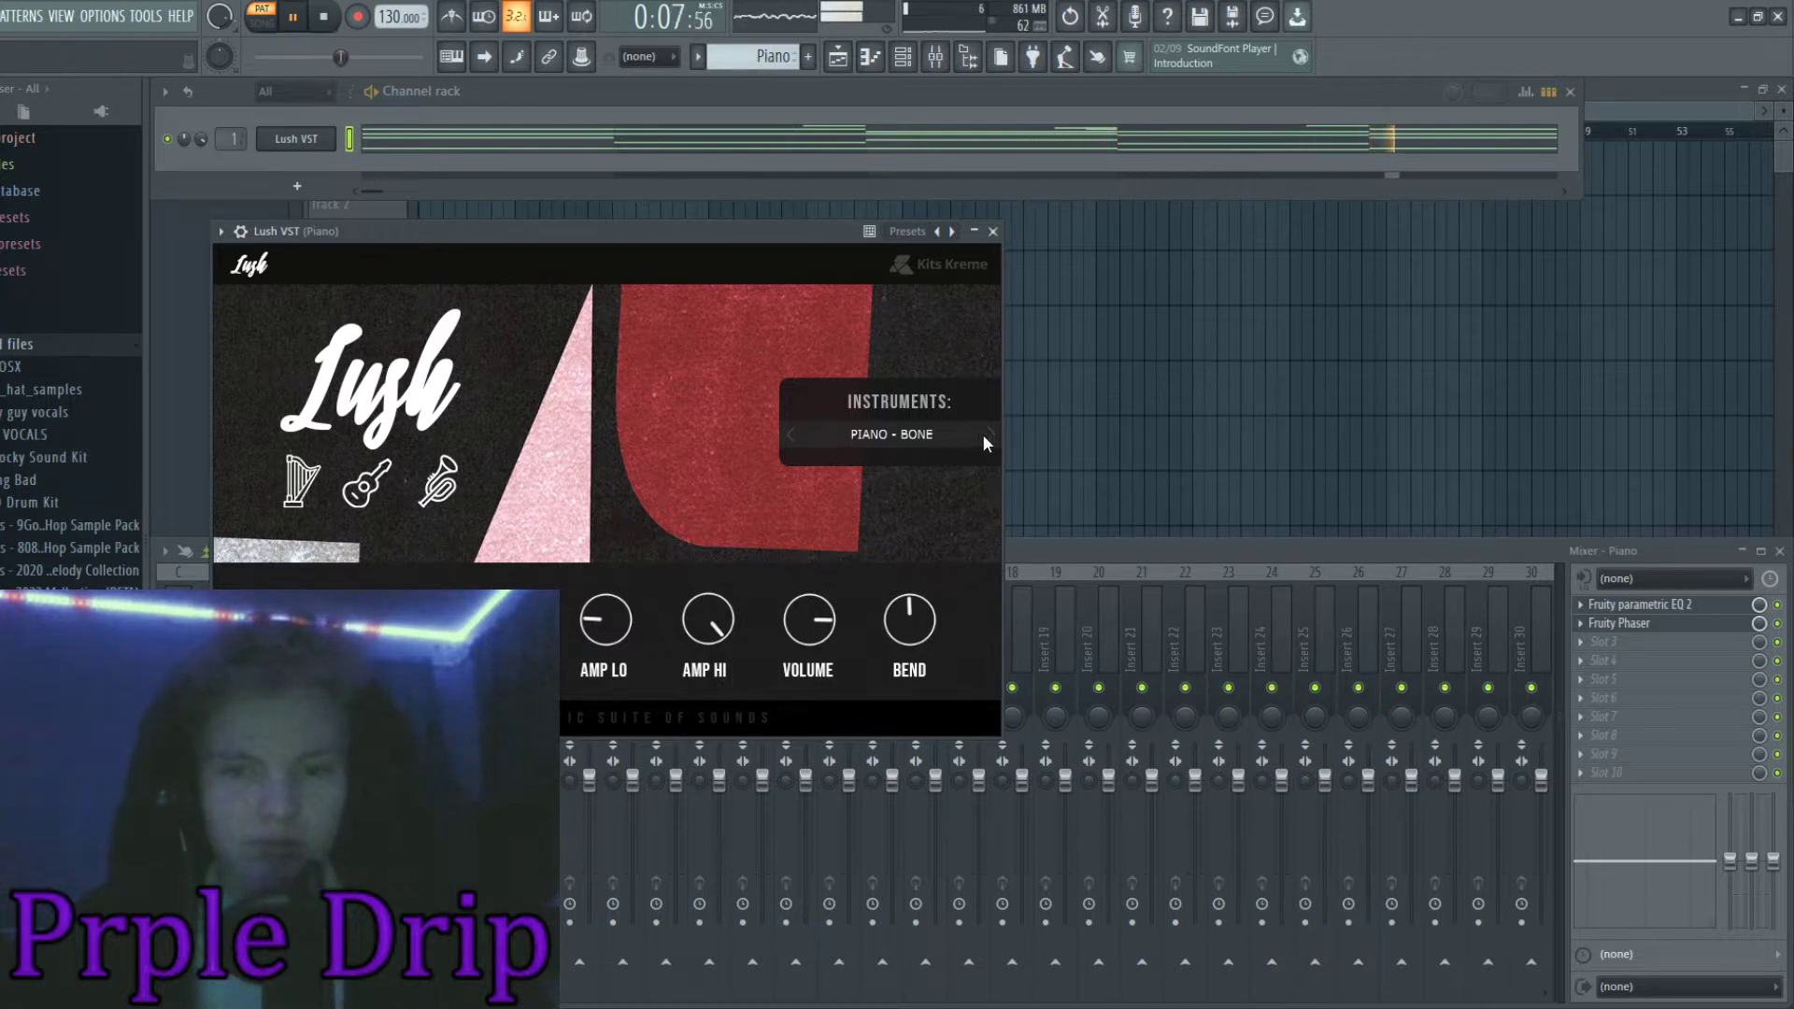
{"action": "left_click", "coordinate": [988, 434]}
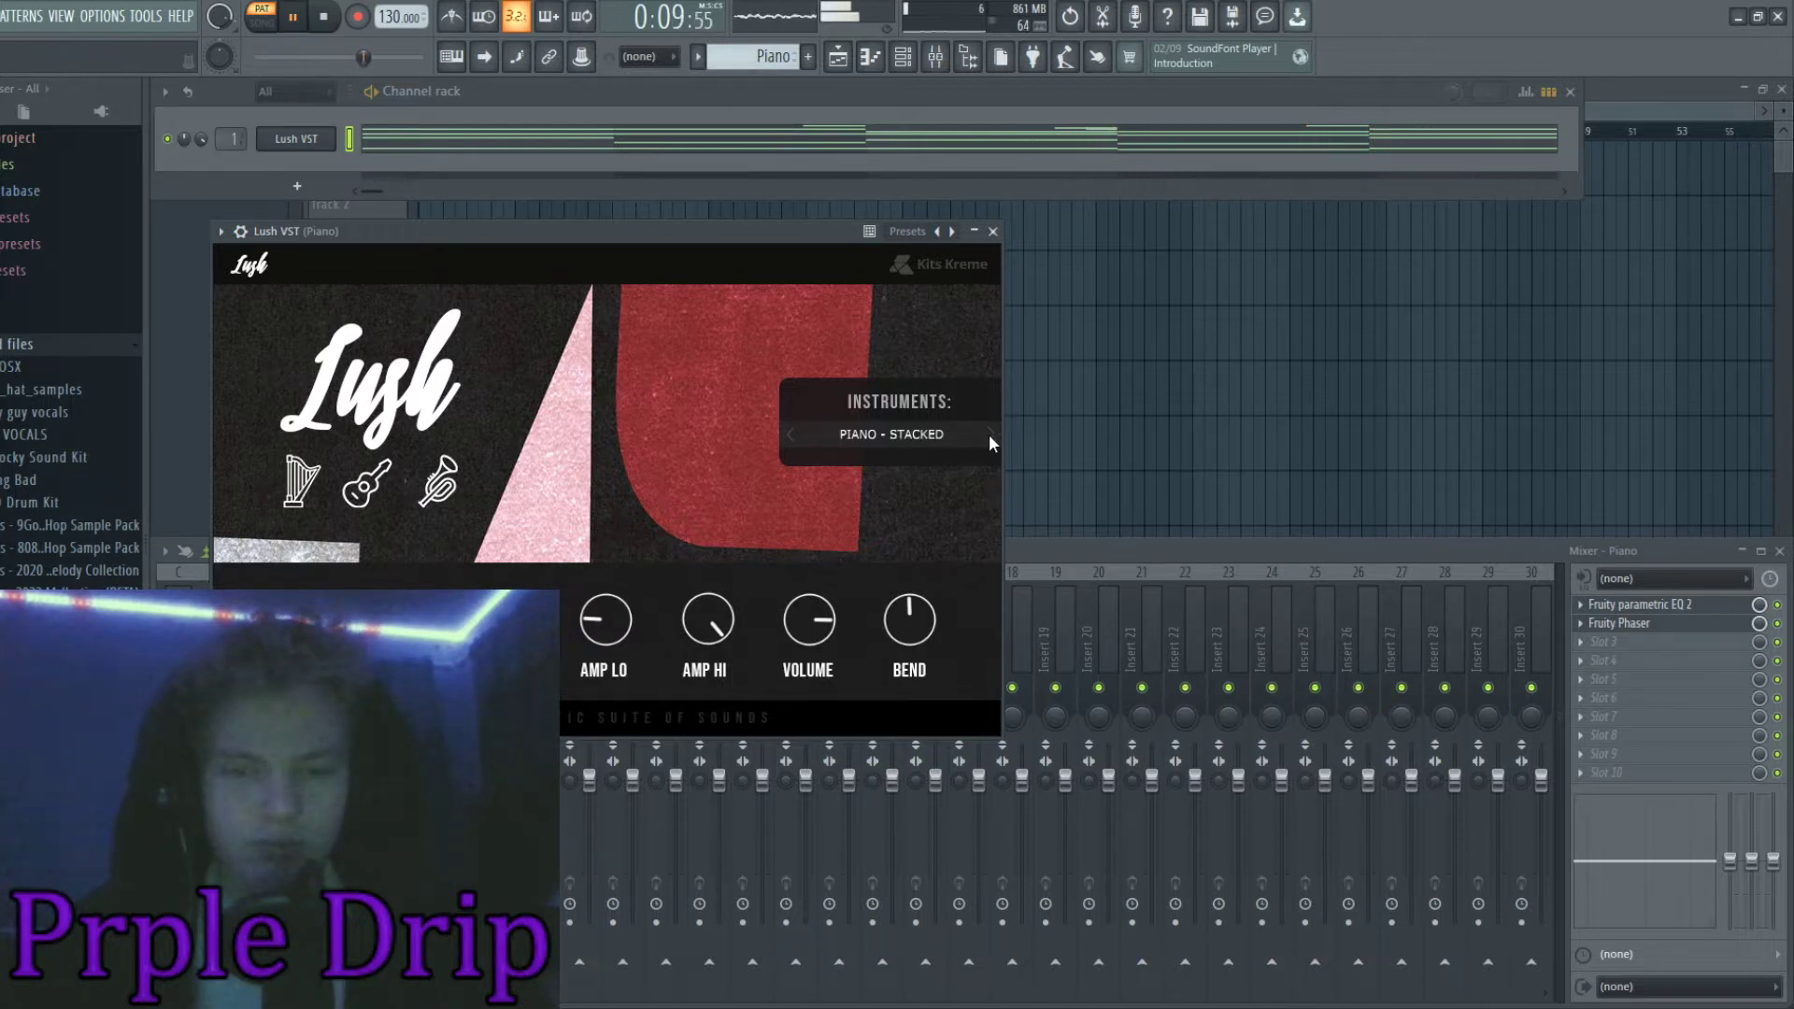
{"action": "left_click", "coordinate": [988, 434]}
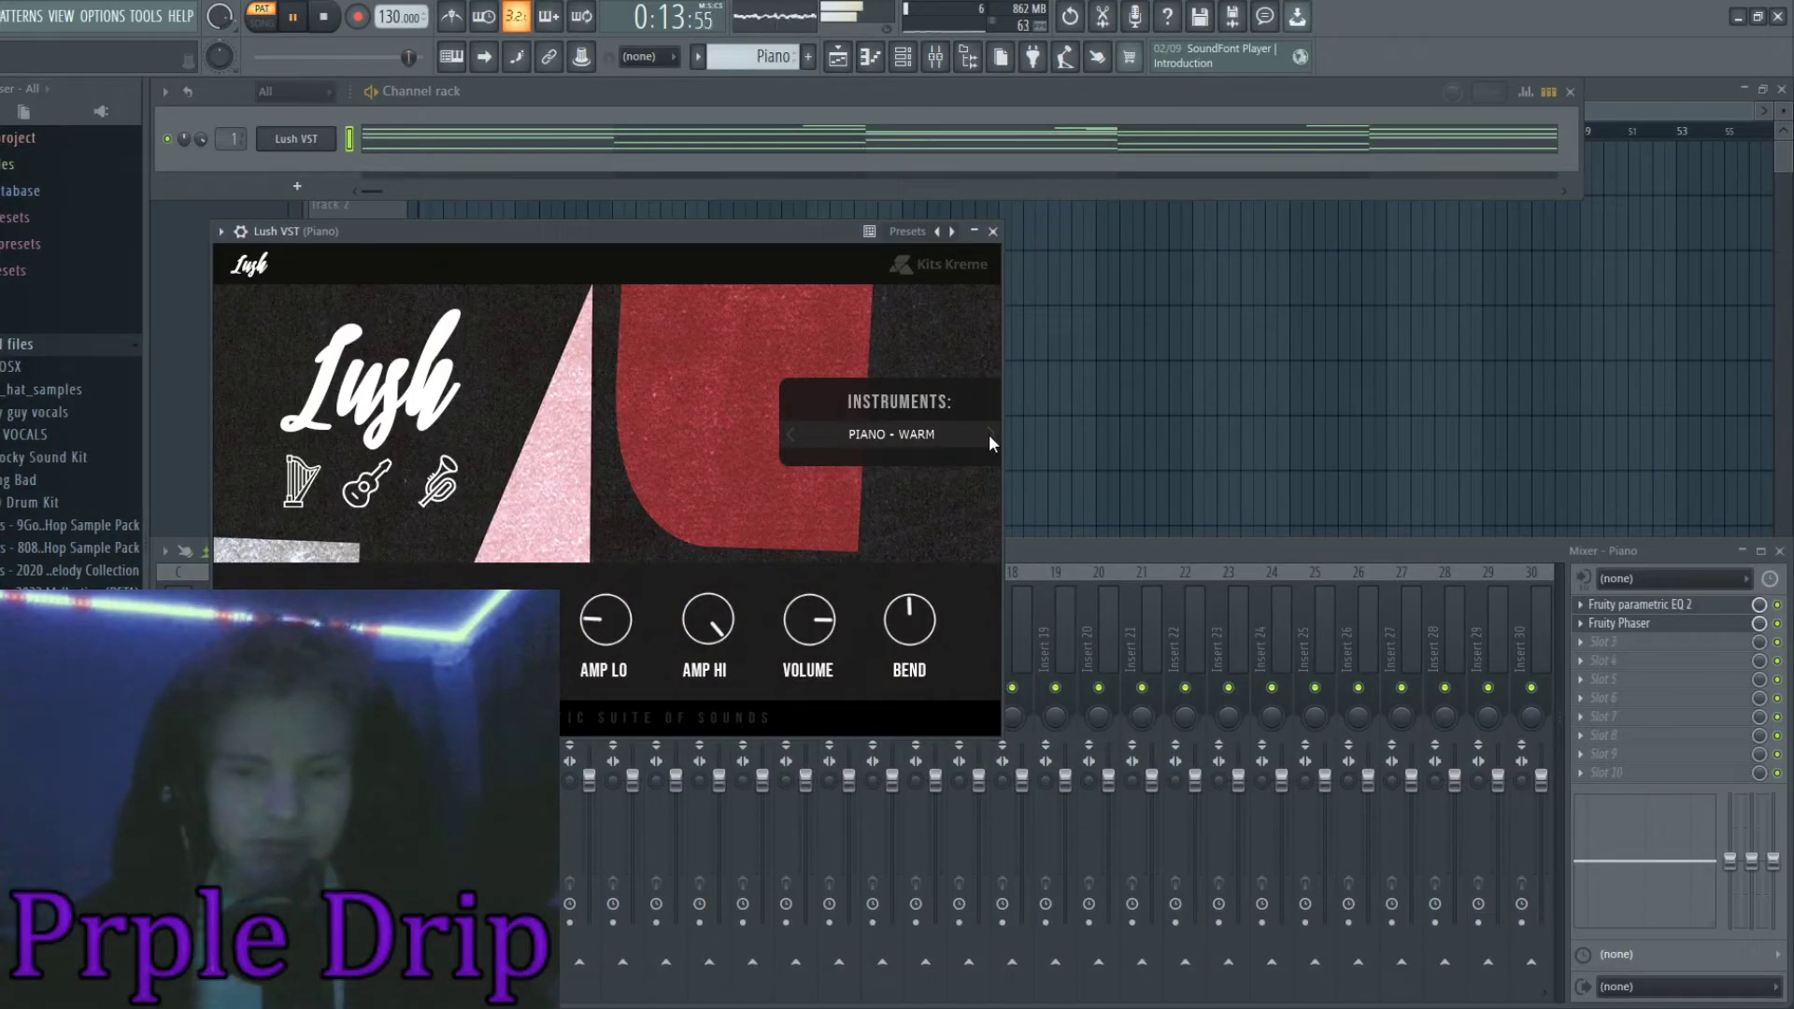
{"action": "left_click", "coordinate": [988, 436]}
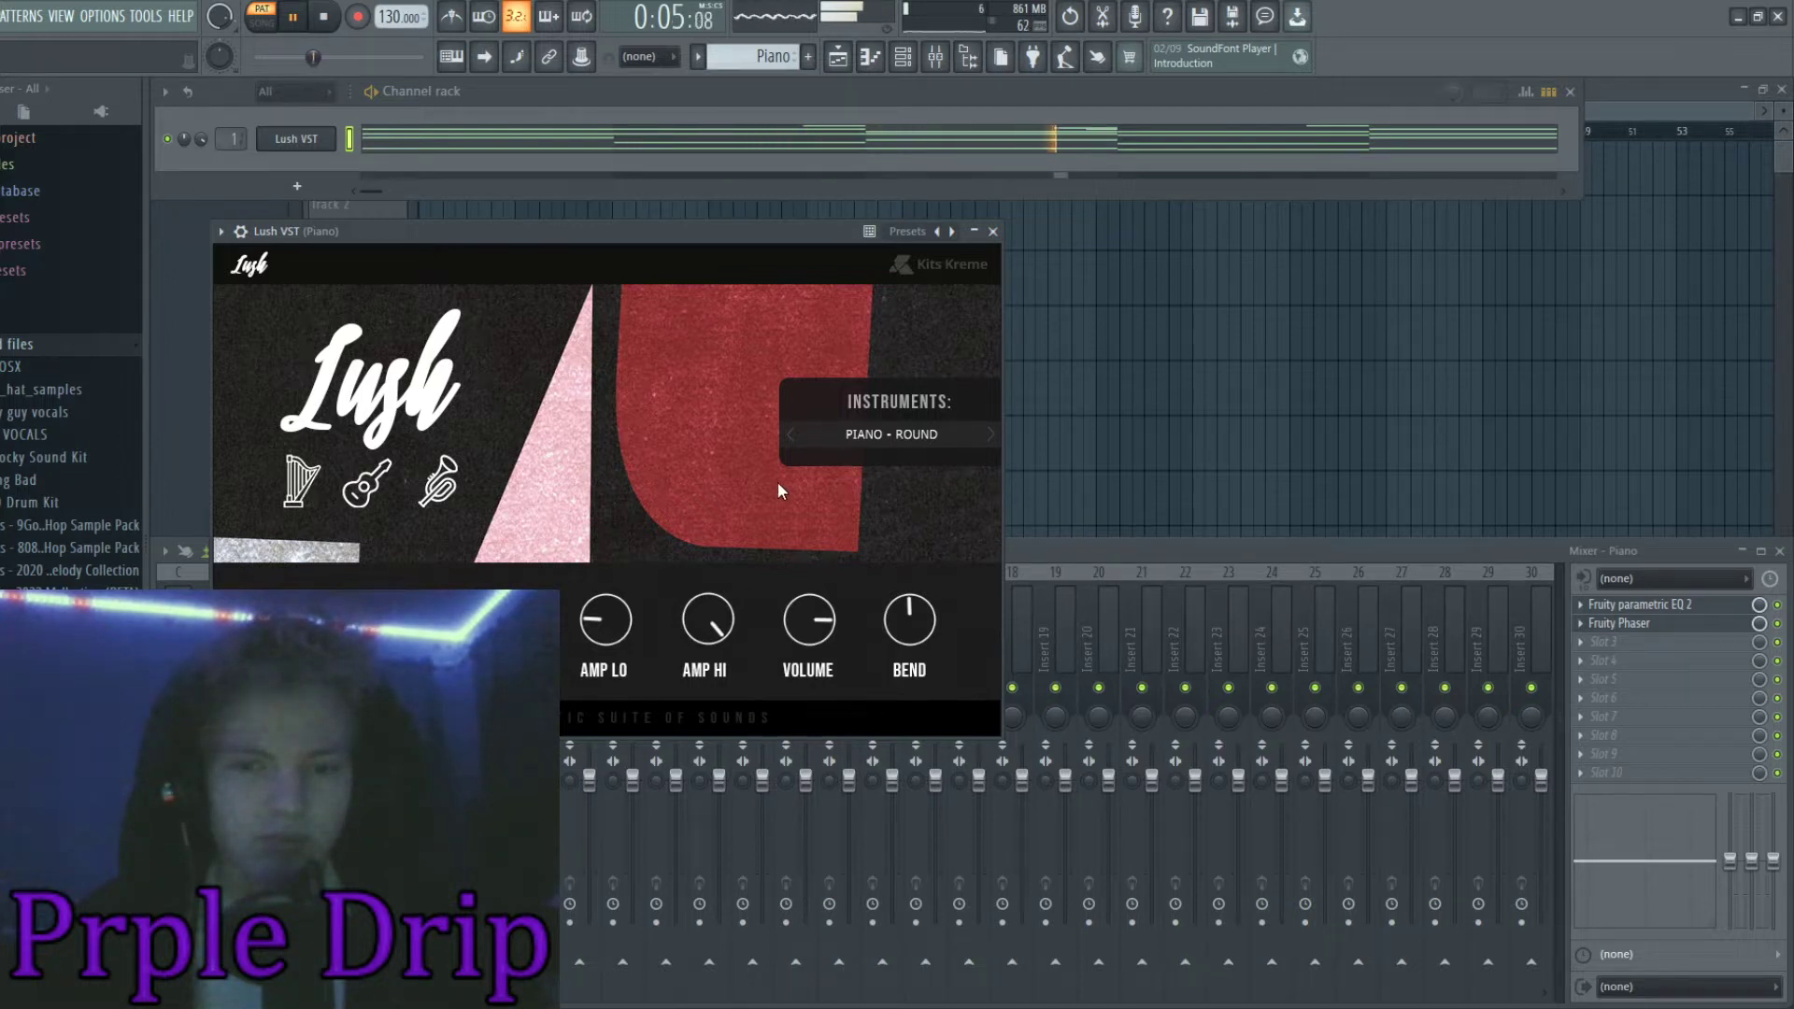
{"action": "left_click_drag", "start_coordinate": [820, 640], "coordinate": [817, 614]}
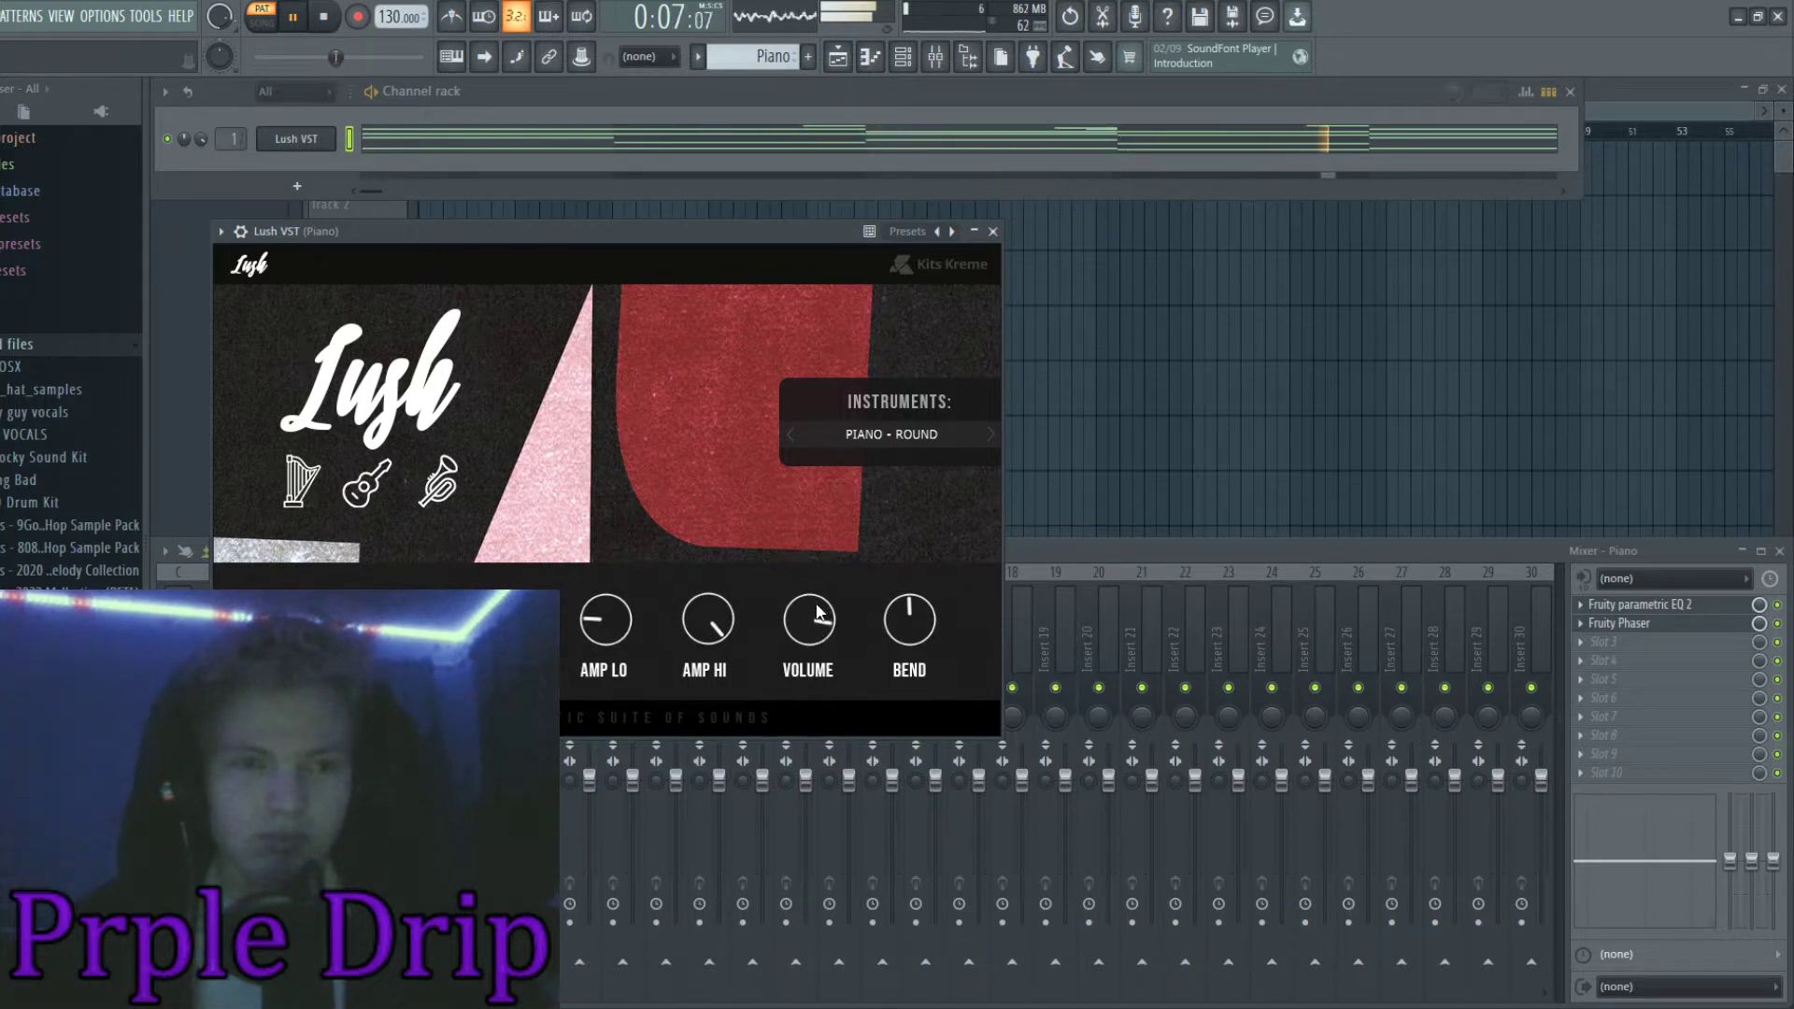
Load the Drip effect into the third slot of the Piano mixer track and show its presets
{"action": "left_click_drag", "start_coordinate": [1617, 648], "coordinate": [1558, 665]}
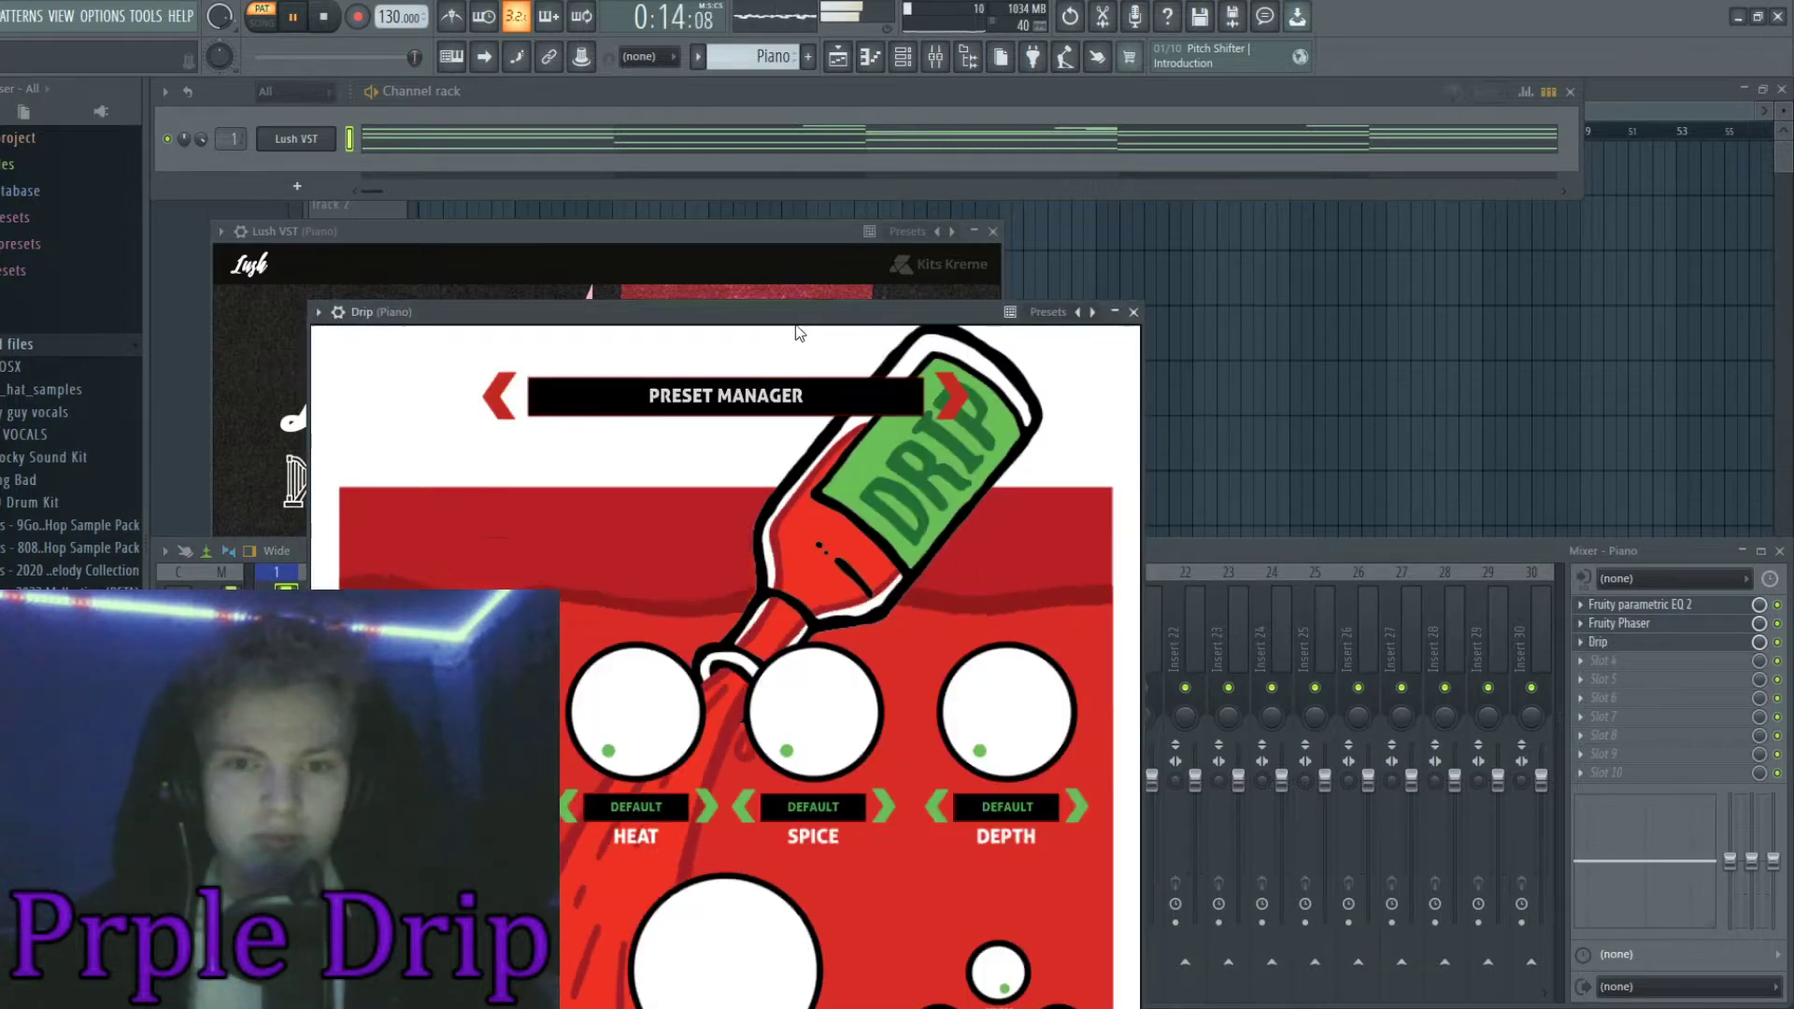
{"action": "left_click_drag", "start_coordinate": [785, 308], "coordinate": [814, 164]}
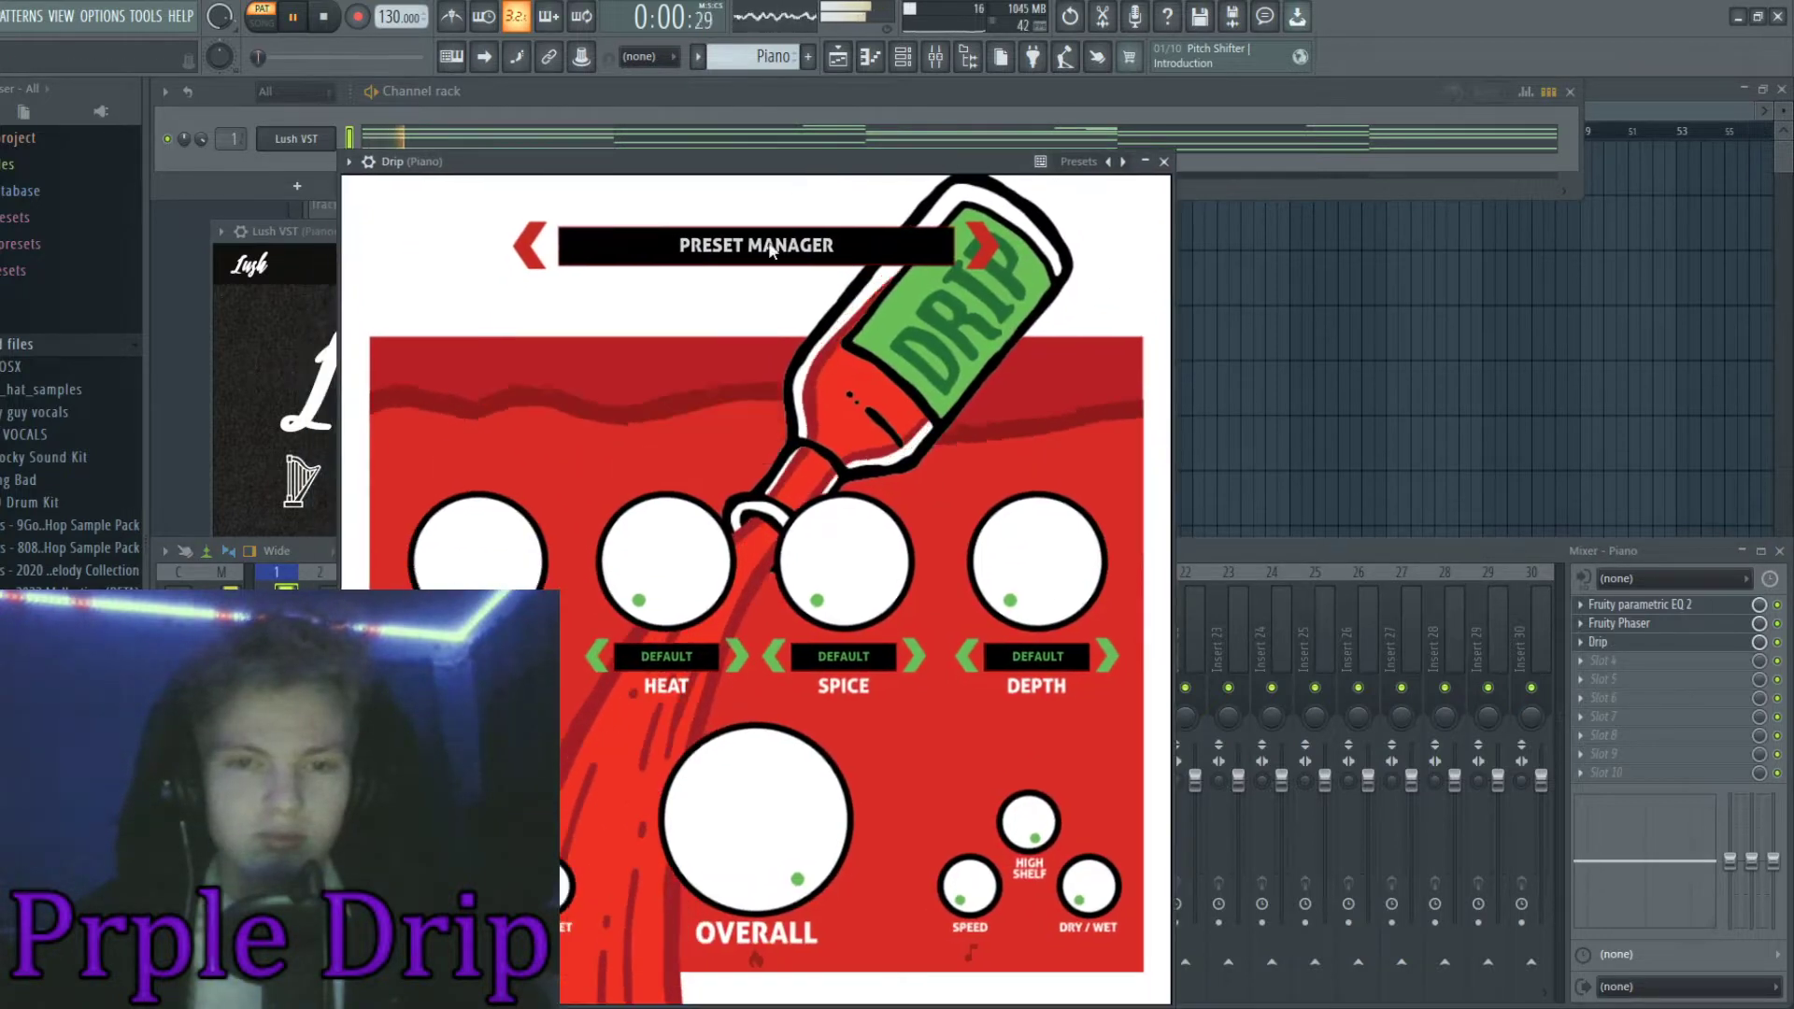
{"action": "left_click", "coordinate": [773, 246]}
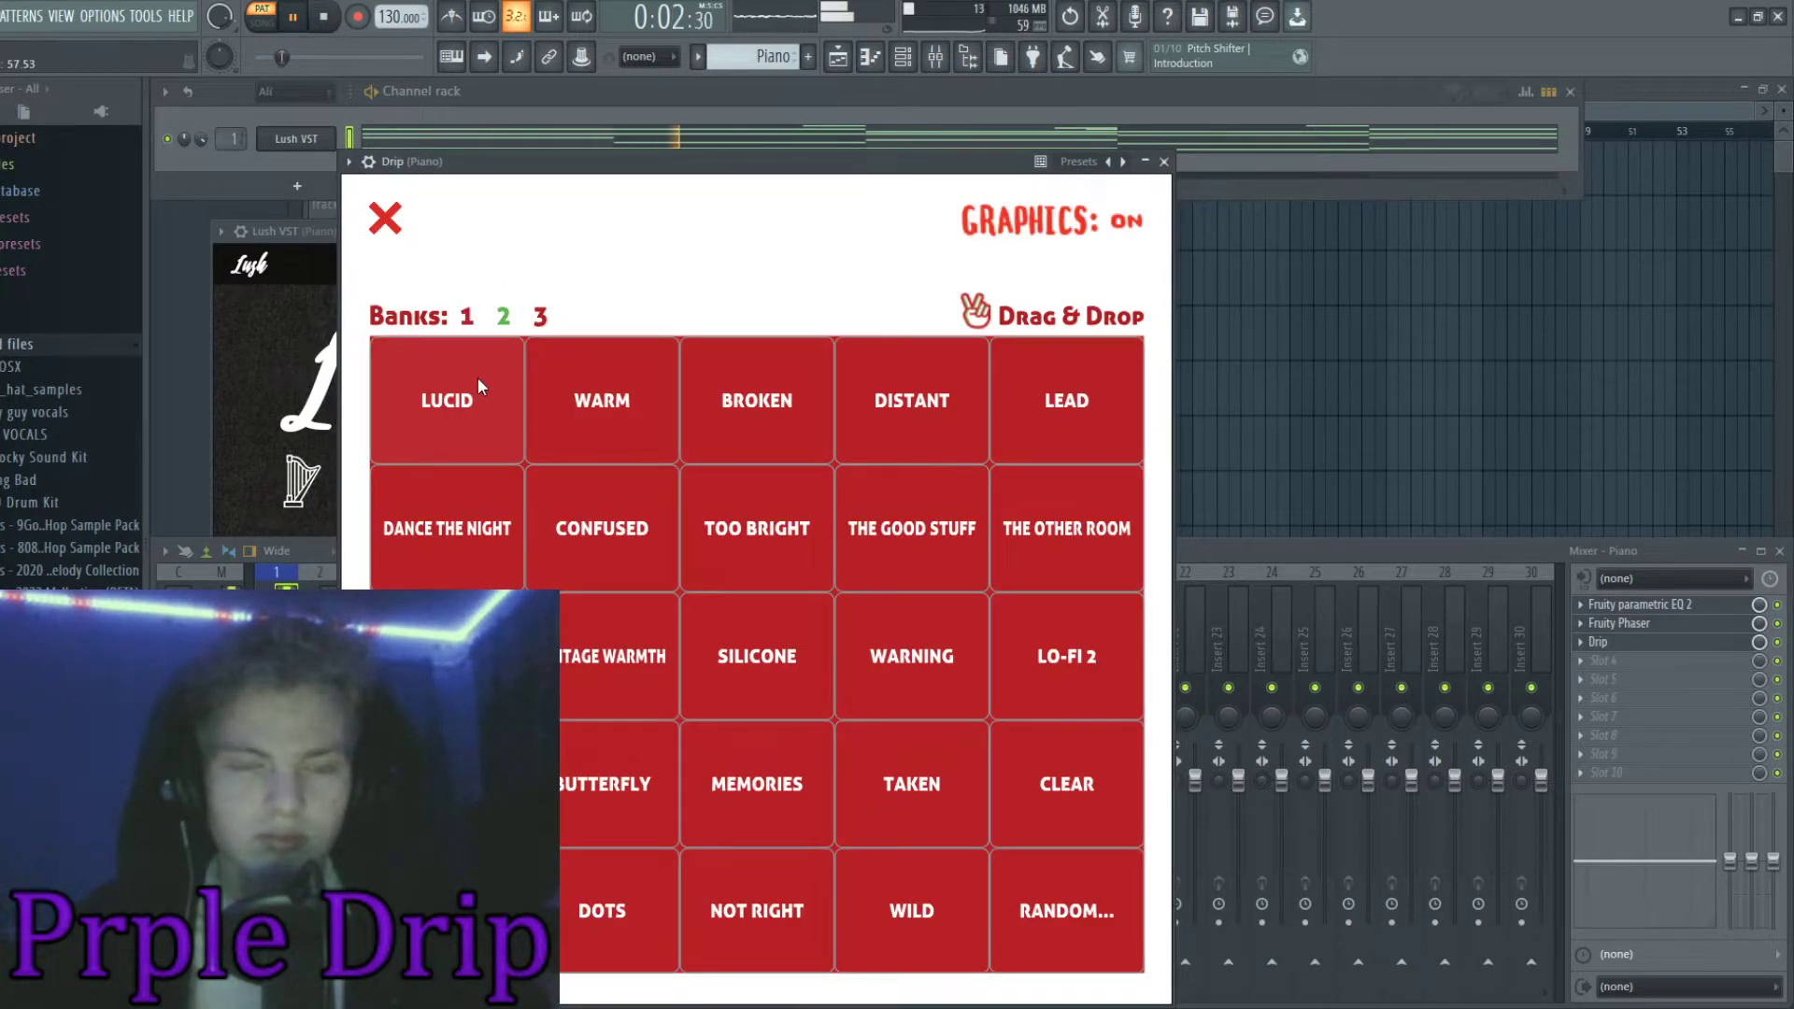
Browse Drip's preset bank 1 and switch to bank 2
{"action": "left_click", "coordinate": [466, 318]}
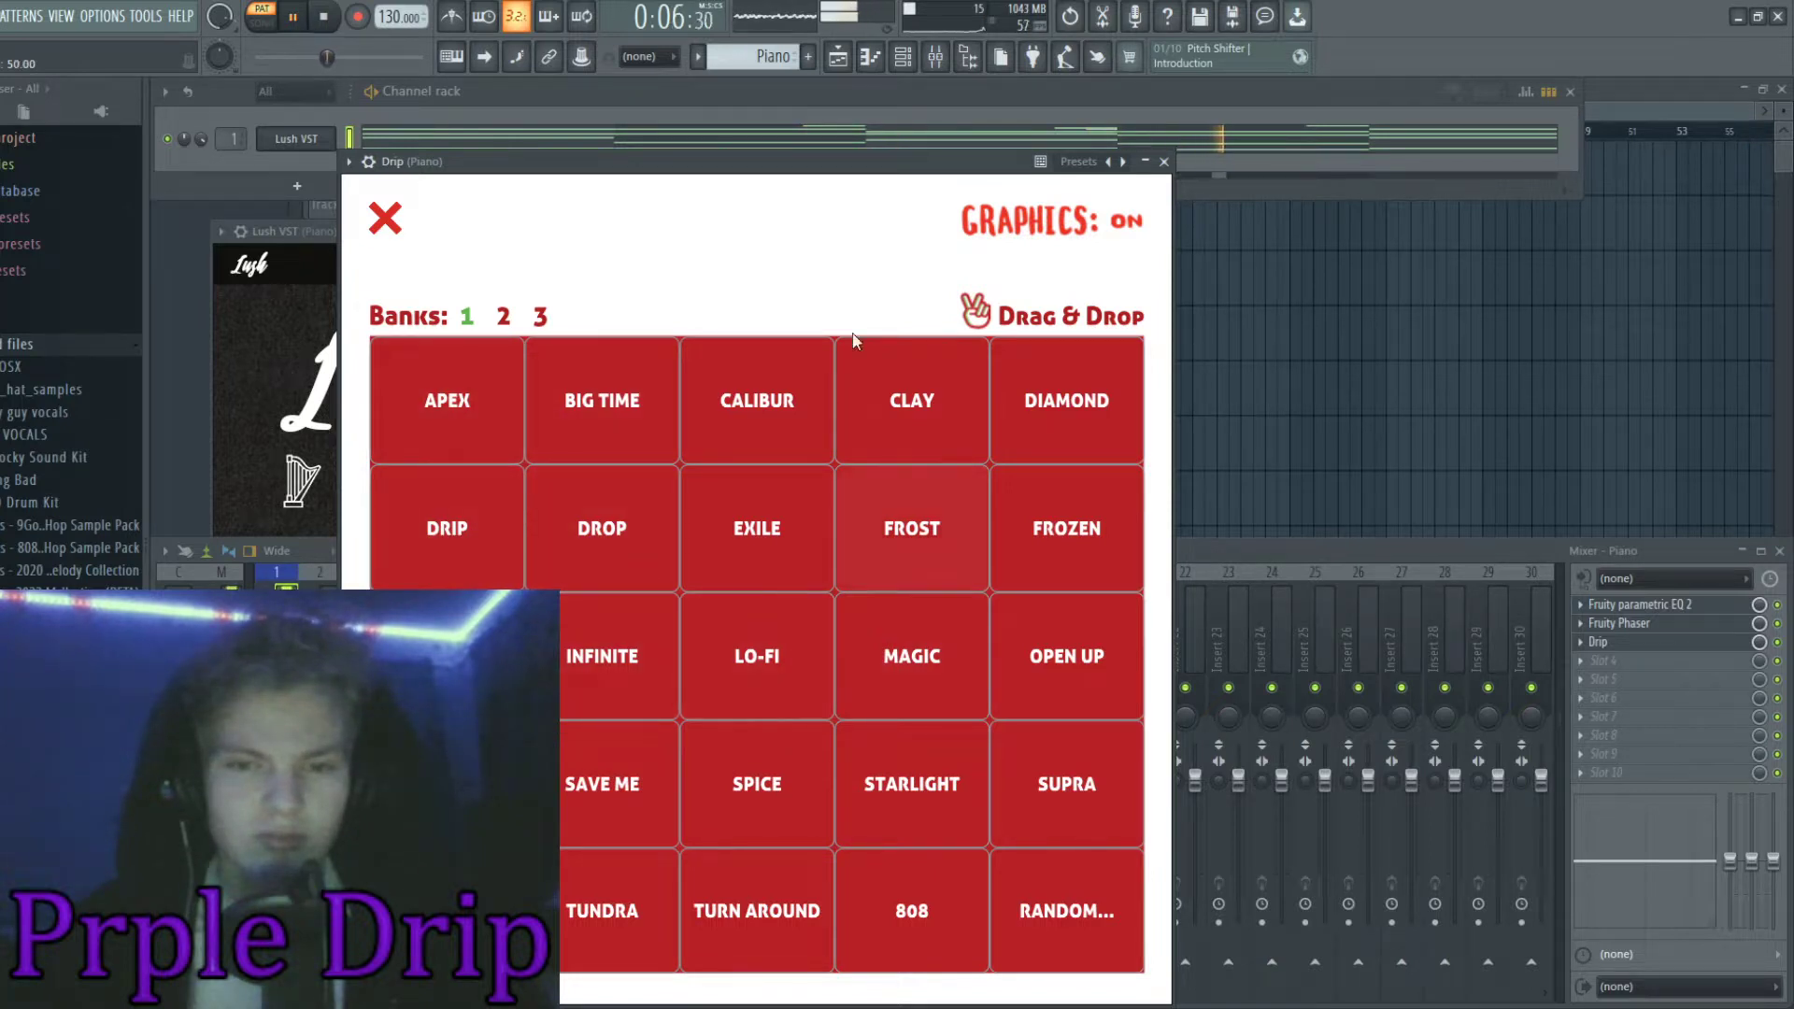
{"action": "left_click_drag", "start_coordinate": [758, 181], "coordinate": [927, 117]}
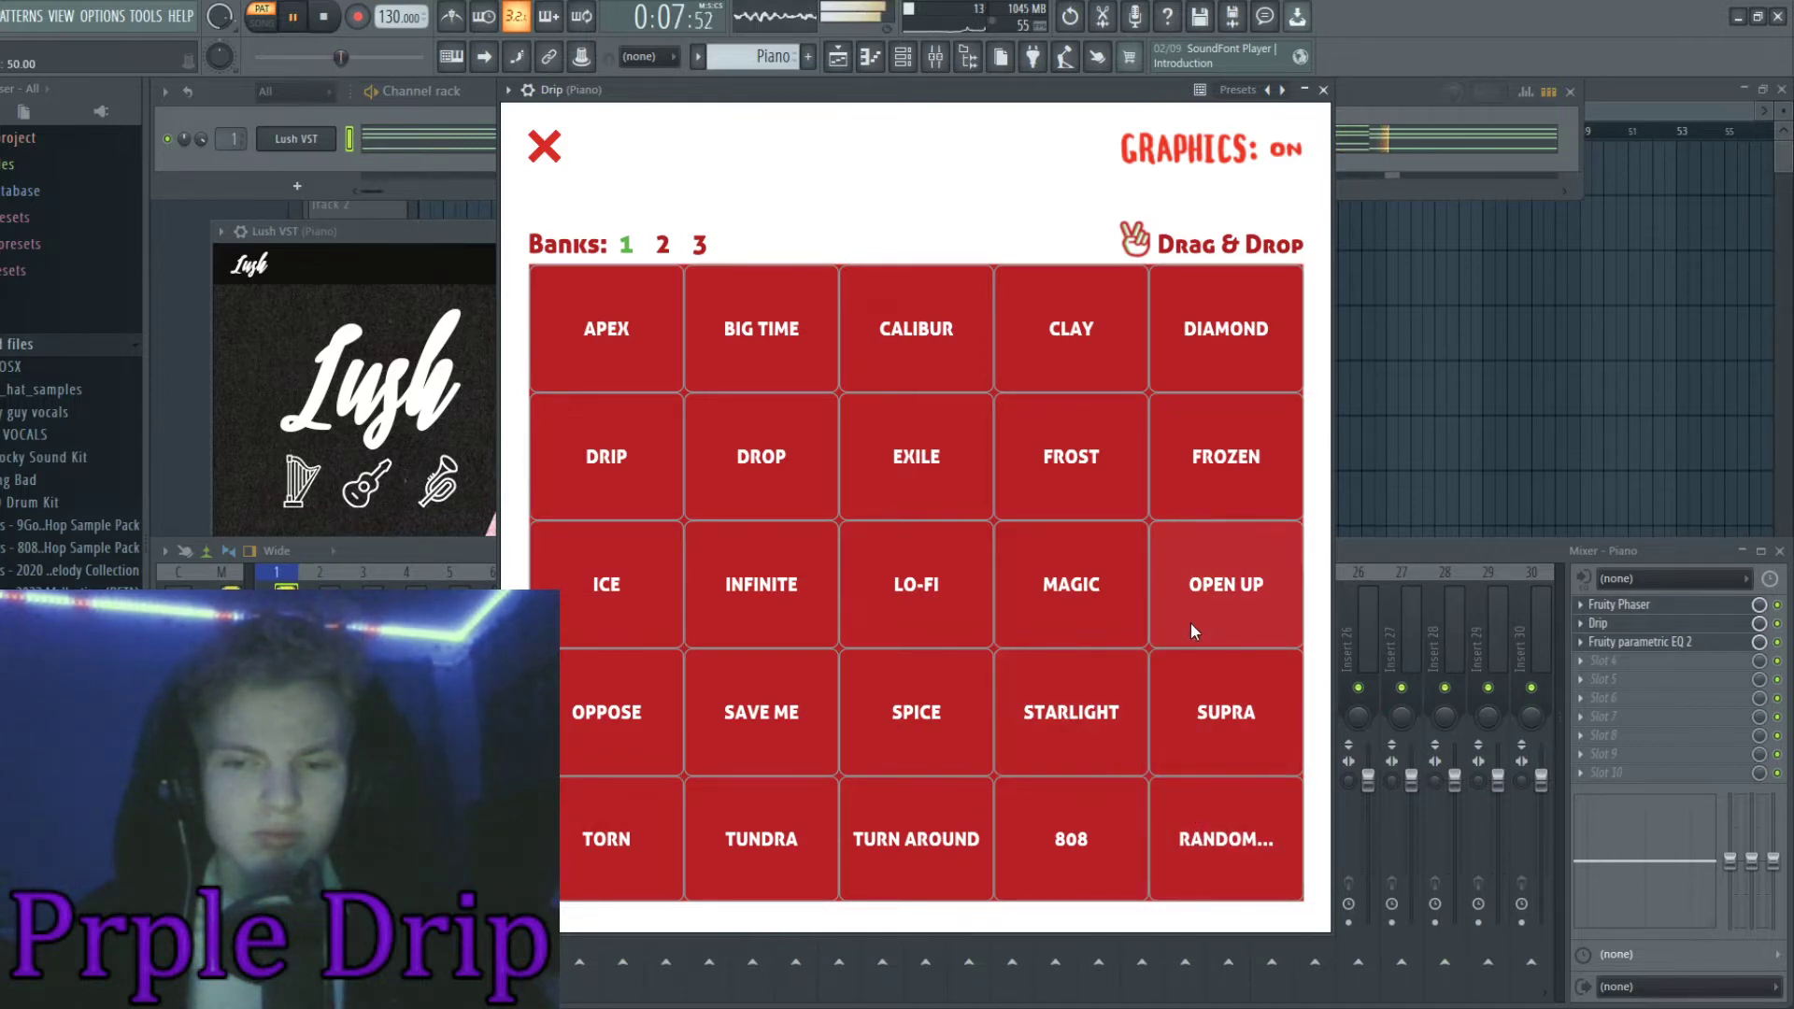
{"action": "left_click", "coordinate": [662, 244]}
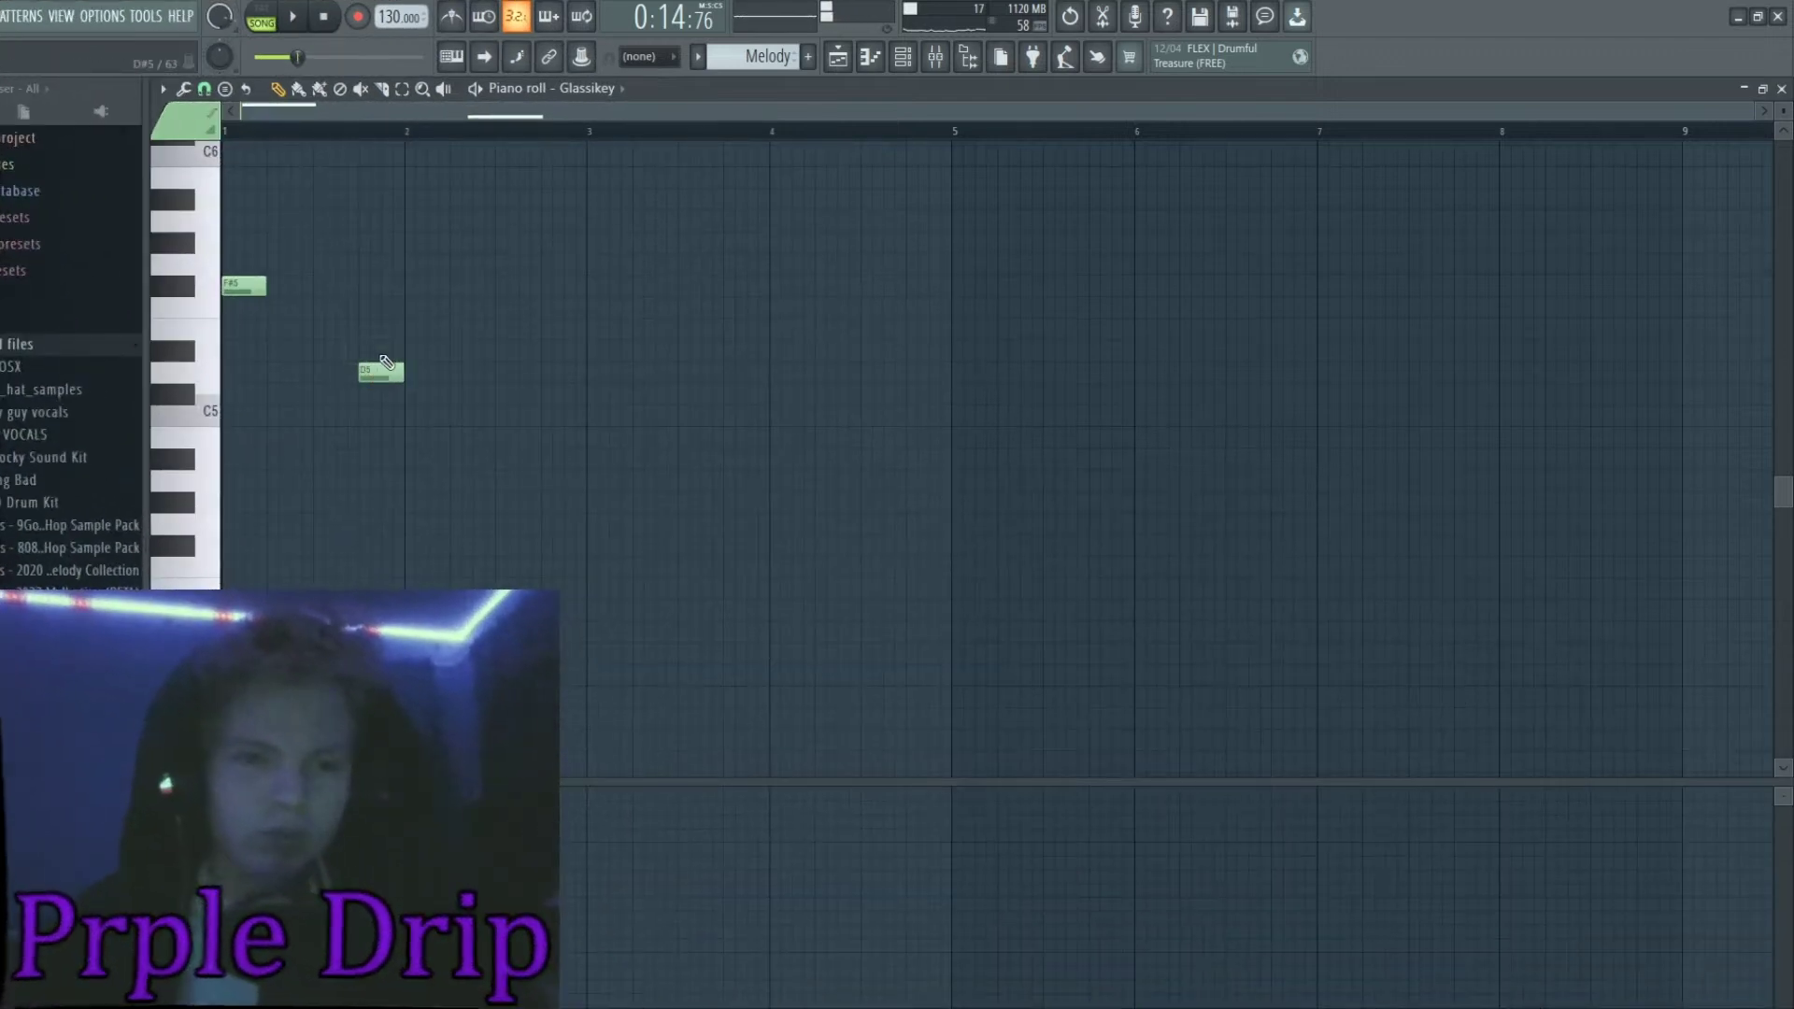
Raise the second melody note to E5 and add a short D5 note at the start of bar 2
{"action": "left_click_drag", "start_coordinate": [383, 412], "coordinate": [356, 313]}
{"action": "right_click", "coordinate": [383, 396]}
{"action": "key", "text": "space"}
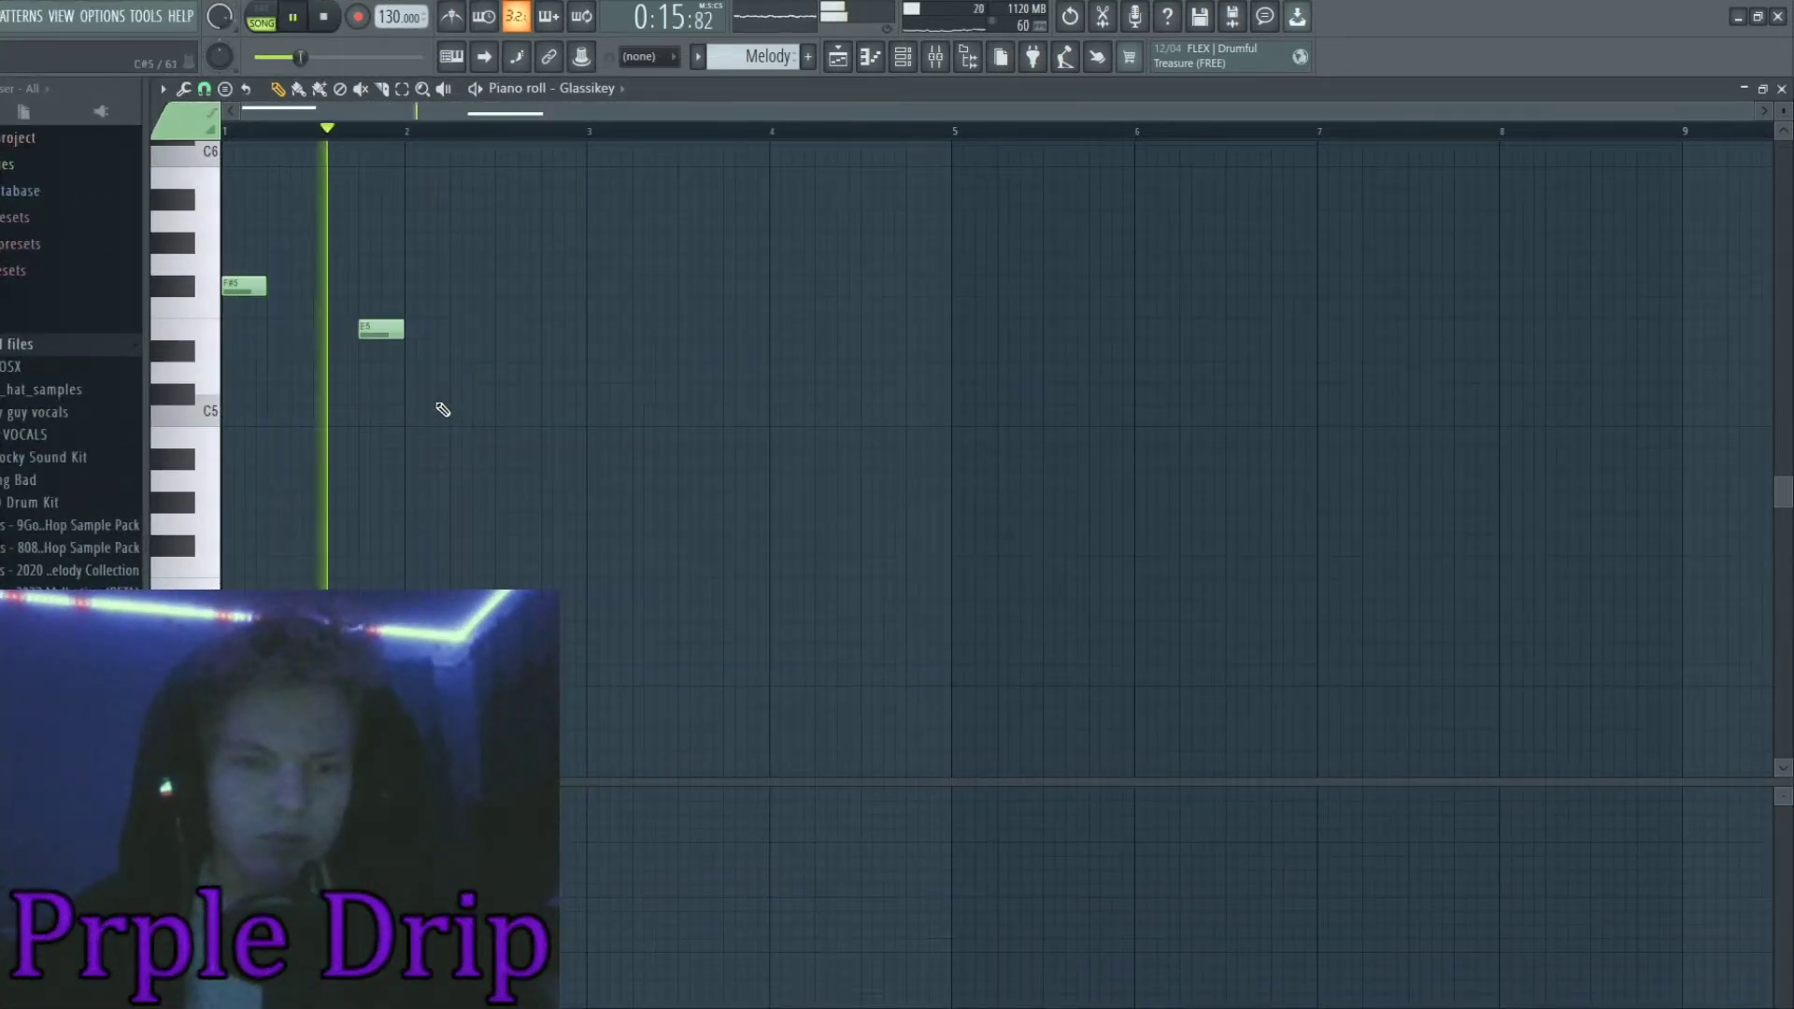
{"action": "left_click", "coordinate": [415, 368]}
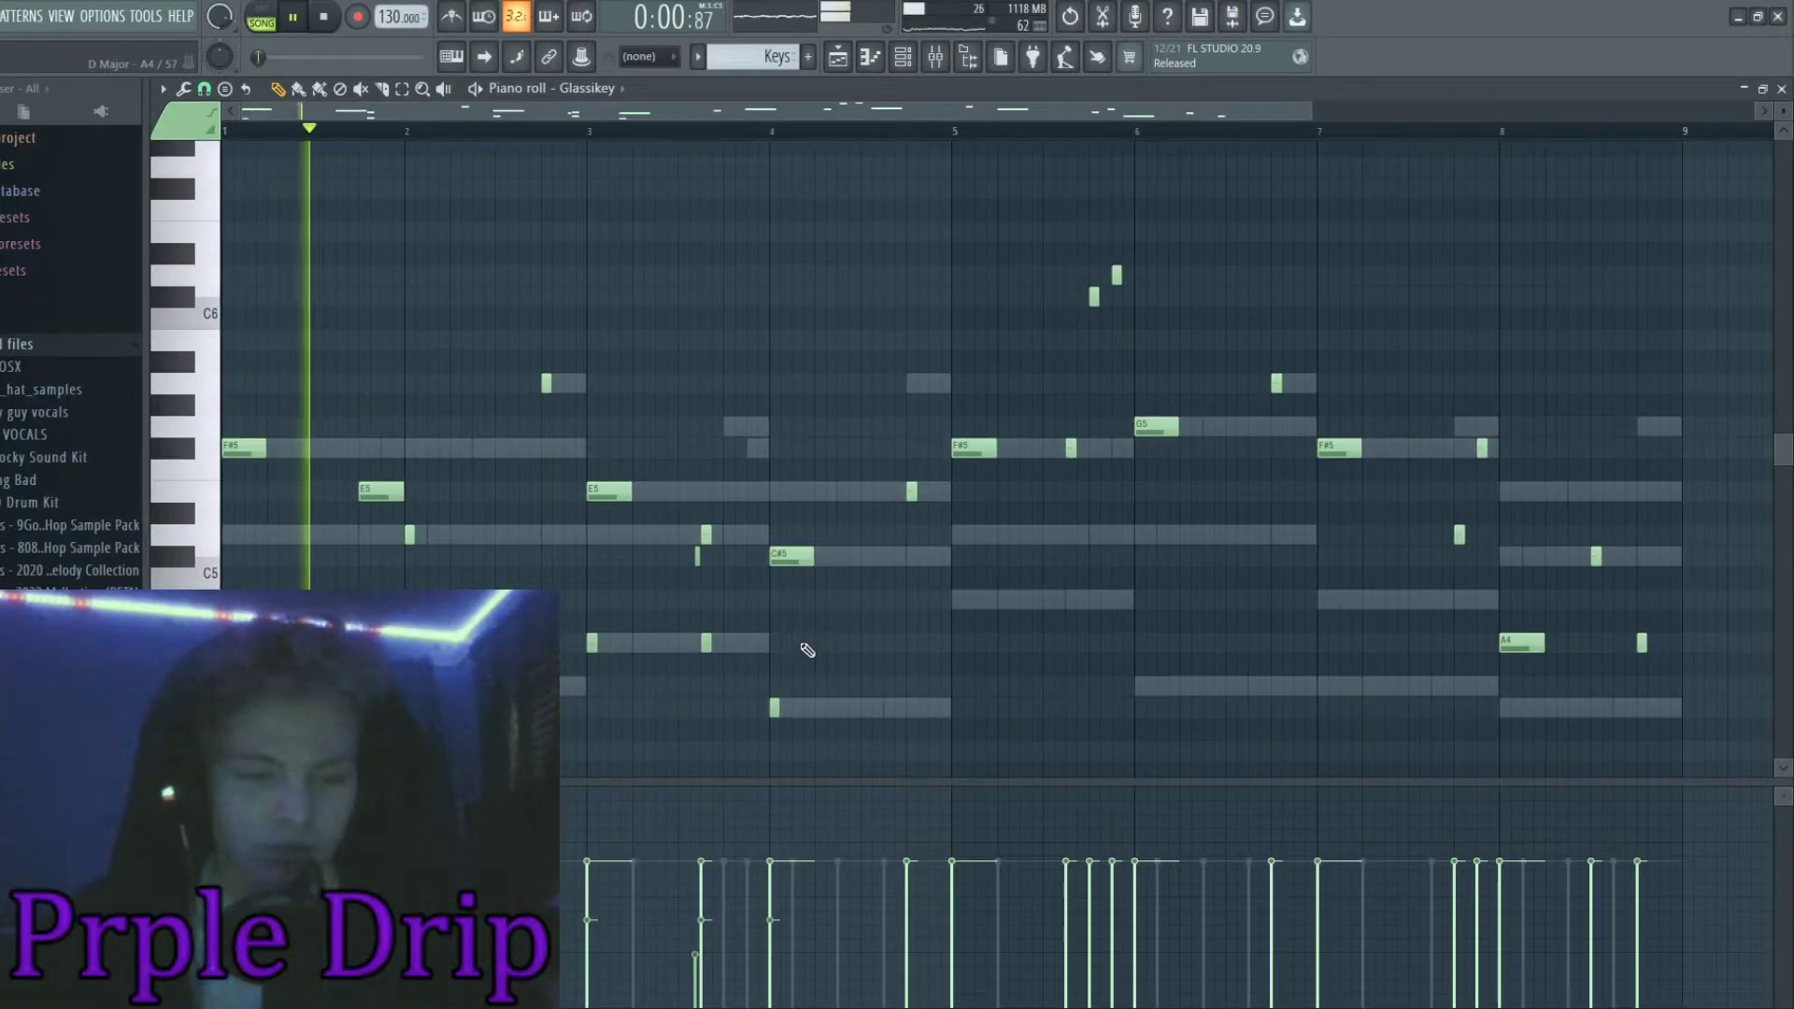
Delete the short A4 note late in bar 3 of the Glassikey part and play it back
{"action": "scroll", "coordinate": [814, 650], "scroll_direction": "down", "scroll_amount": 1}
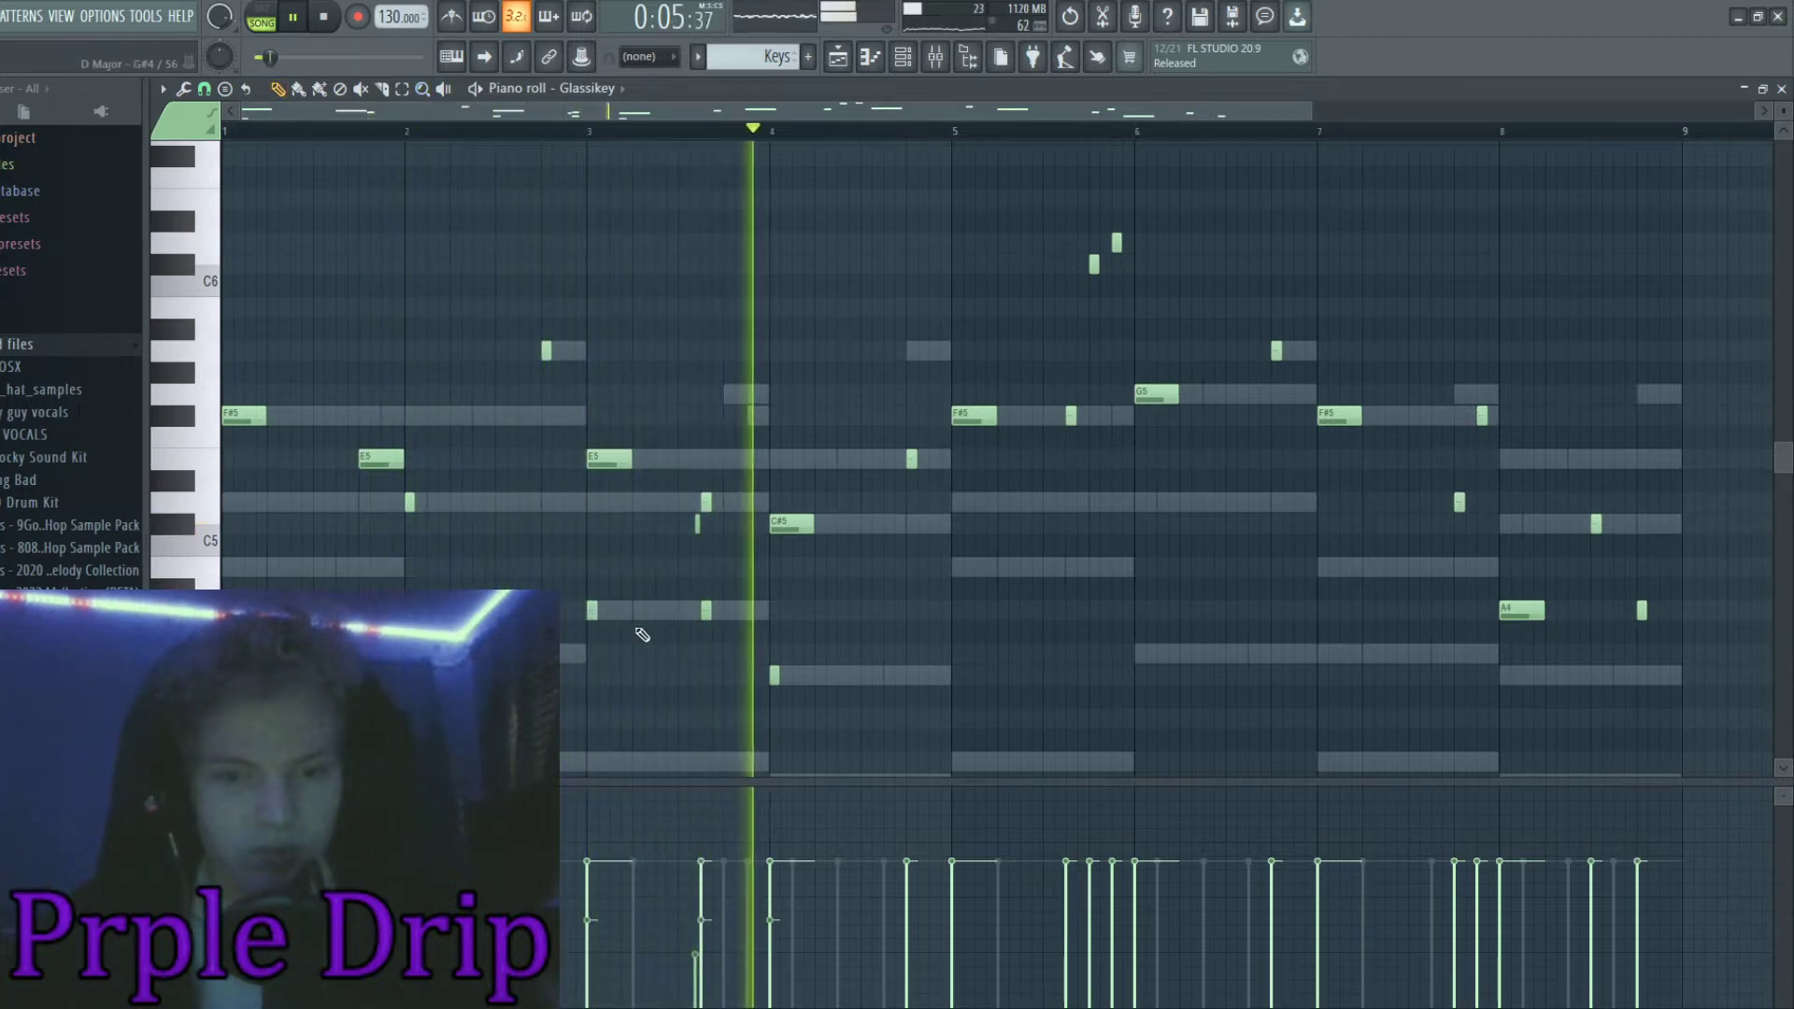
{"action": "right_click", "coordinate": [707, 611]}
{"action": "key", "text": "space"}
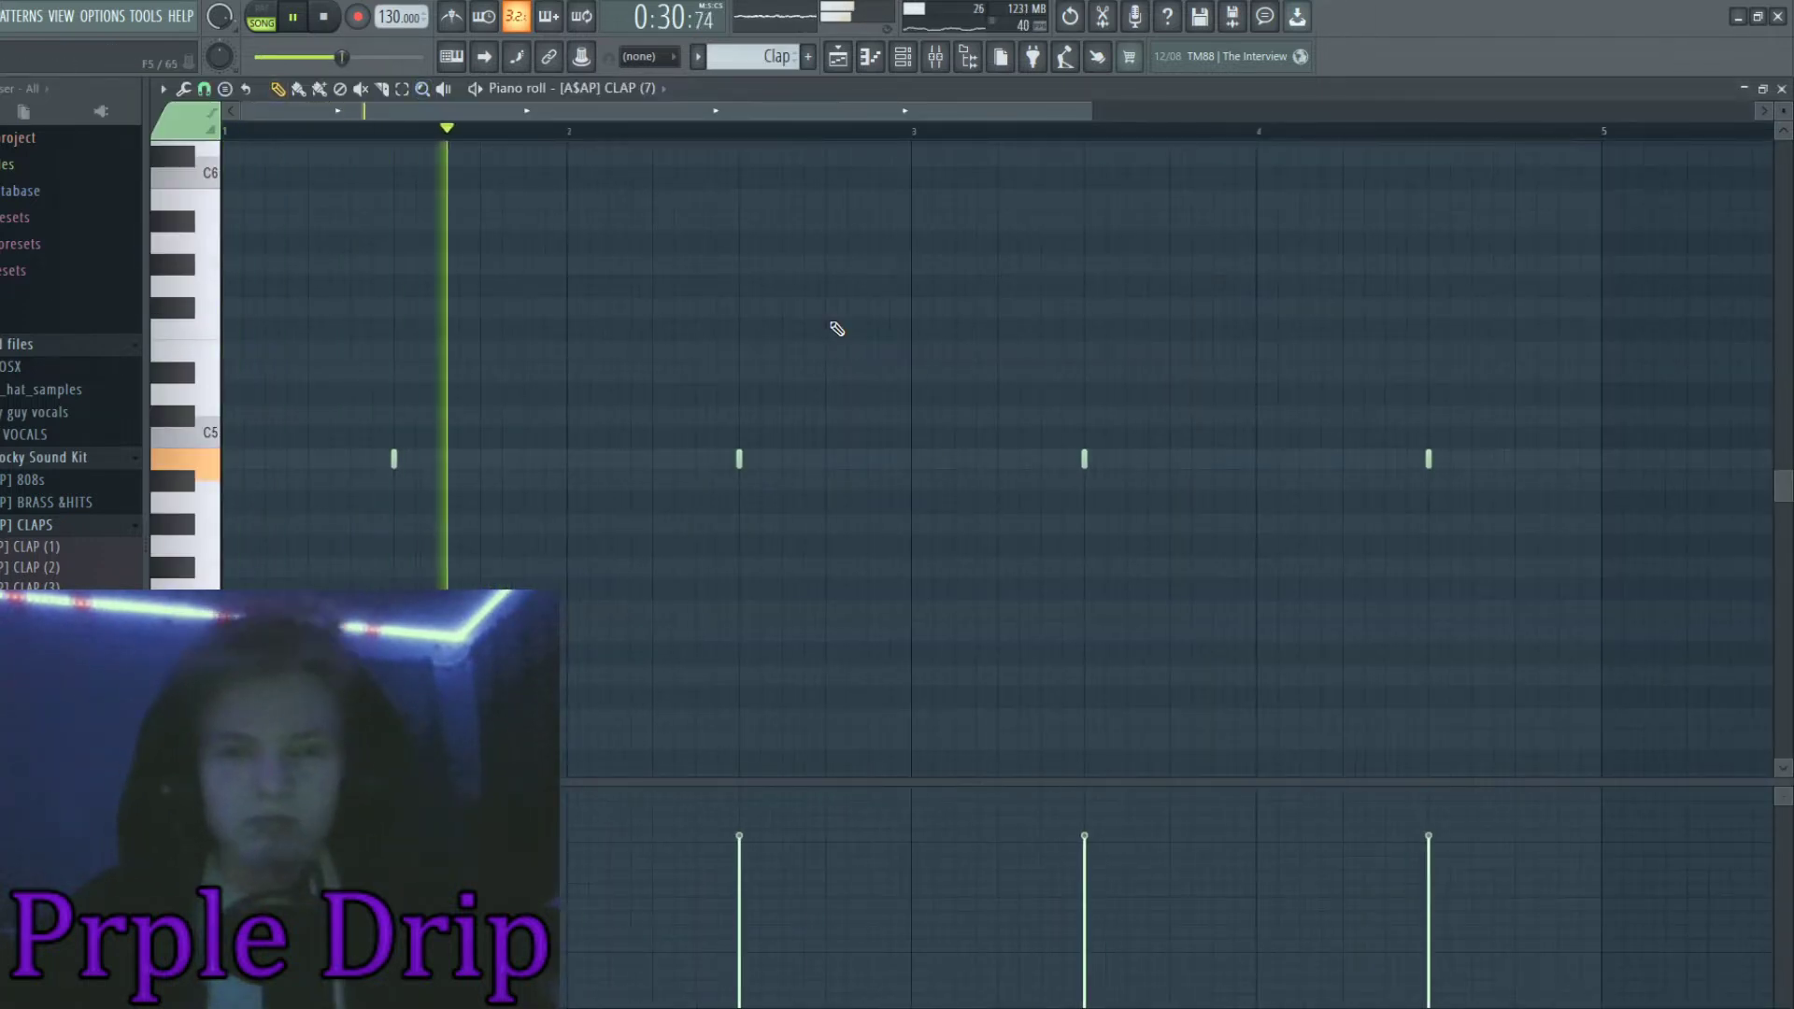
Route the clap channel to a mixer track
{"action": "left_click", "coordinate": [903, 56]}
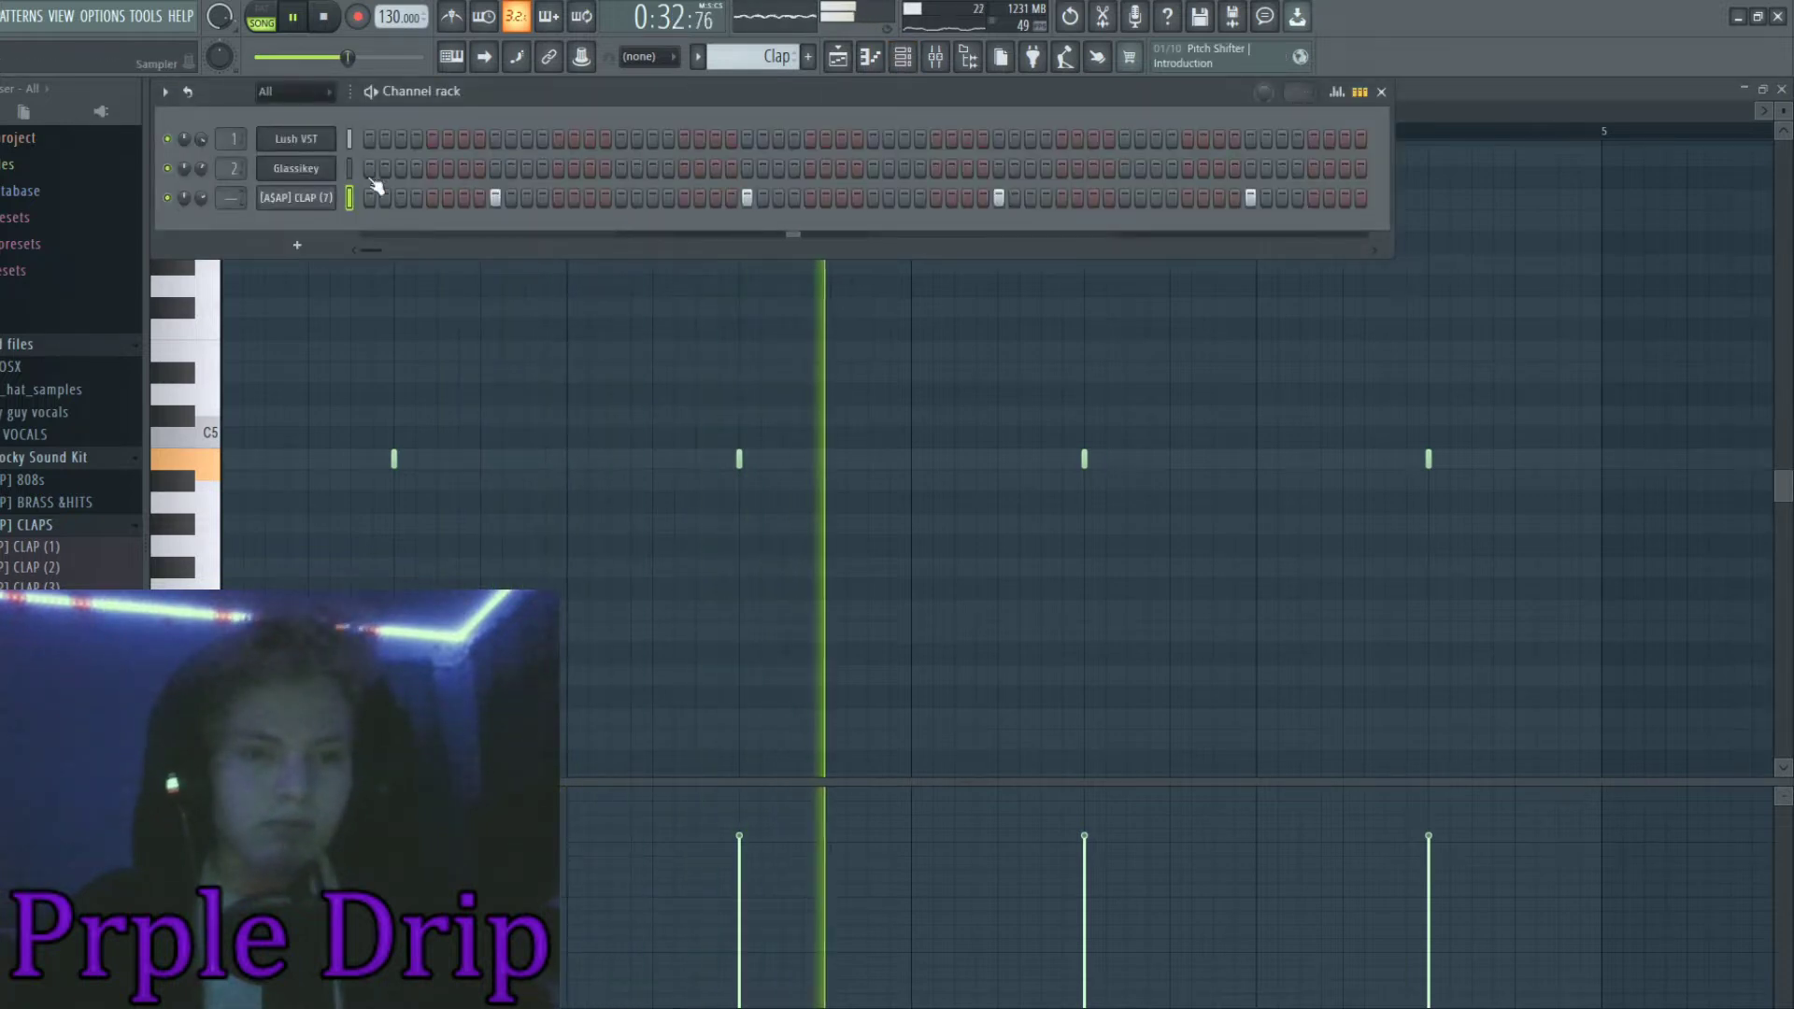
{"action": "left_click", "coordinate": [934, 56]}
{"action": "mouse_move", "coordinate": [232, 197]}
{"action": "left_mouse_down"}
{"action": "mouse_move", "coordinate": [232, 173]}
{"action": "mouse_move", "coordinate": [231, 209]}
{"action": "left_mouse_up"}
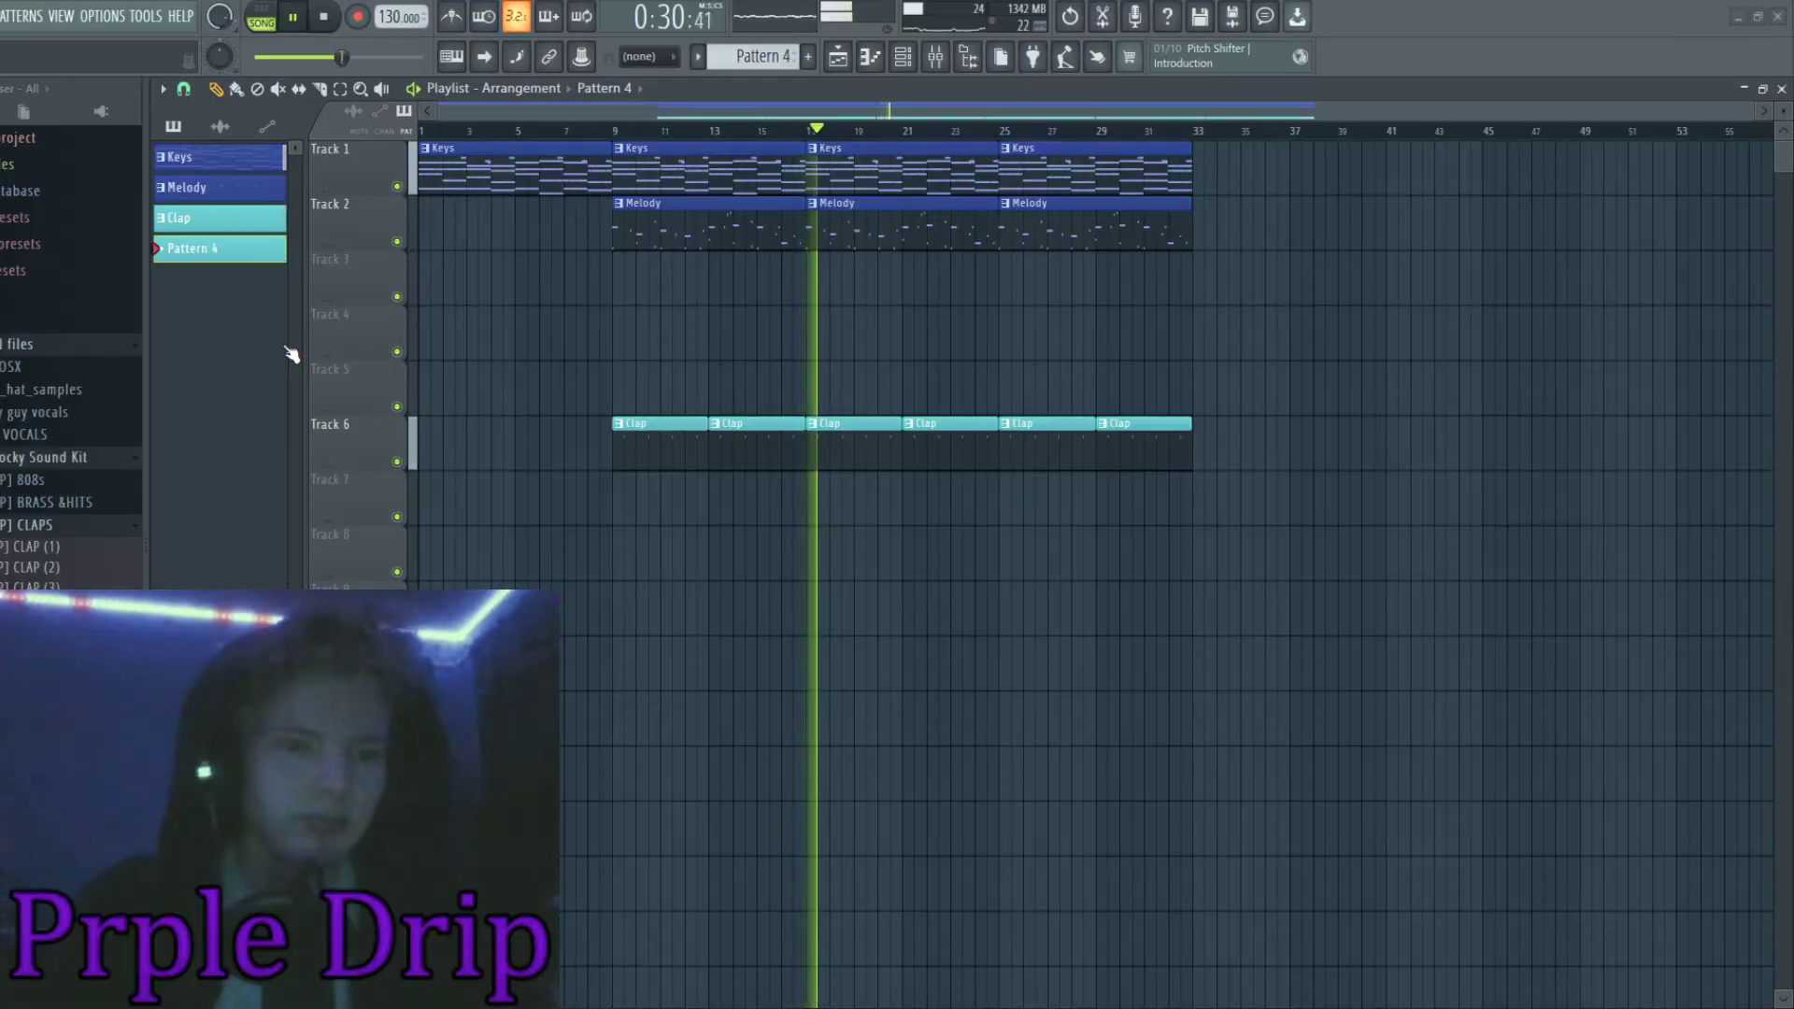
Rename Pattern 4 as Hats
{"action": "key", "text": "F2"}
{"action": "type", "text": "Hats"}
{"action": "key", "text": "Return"}
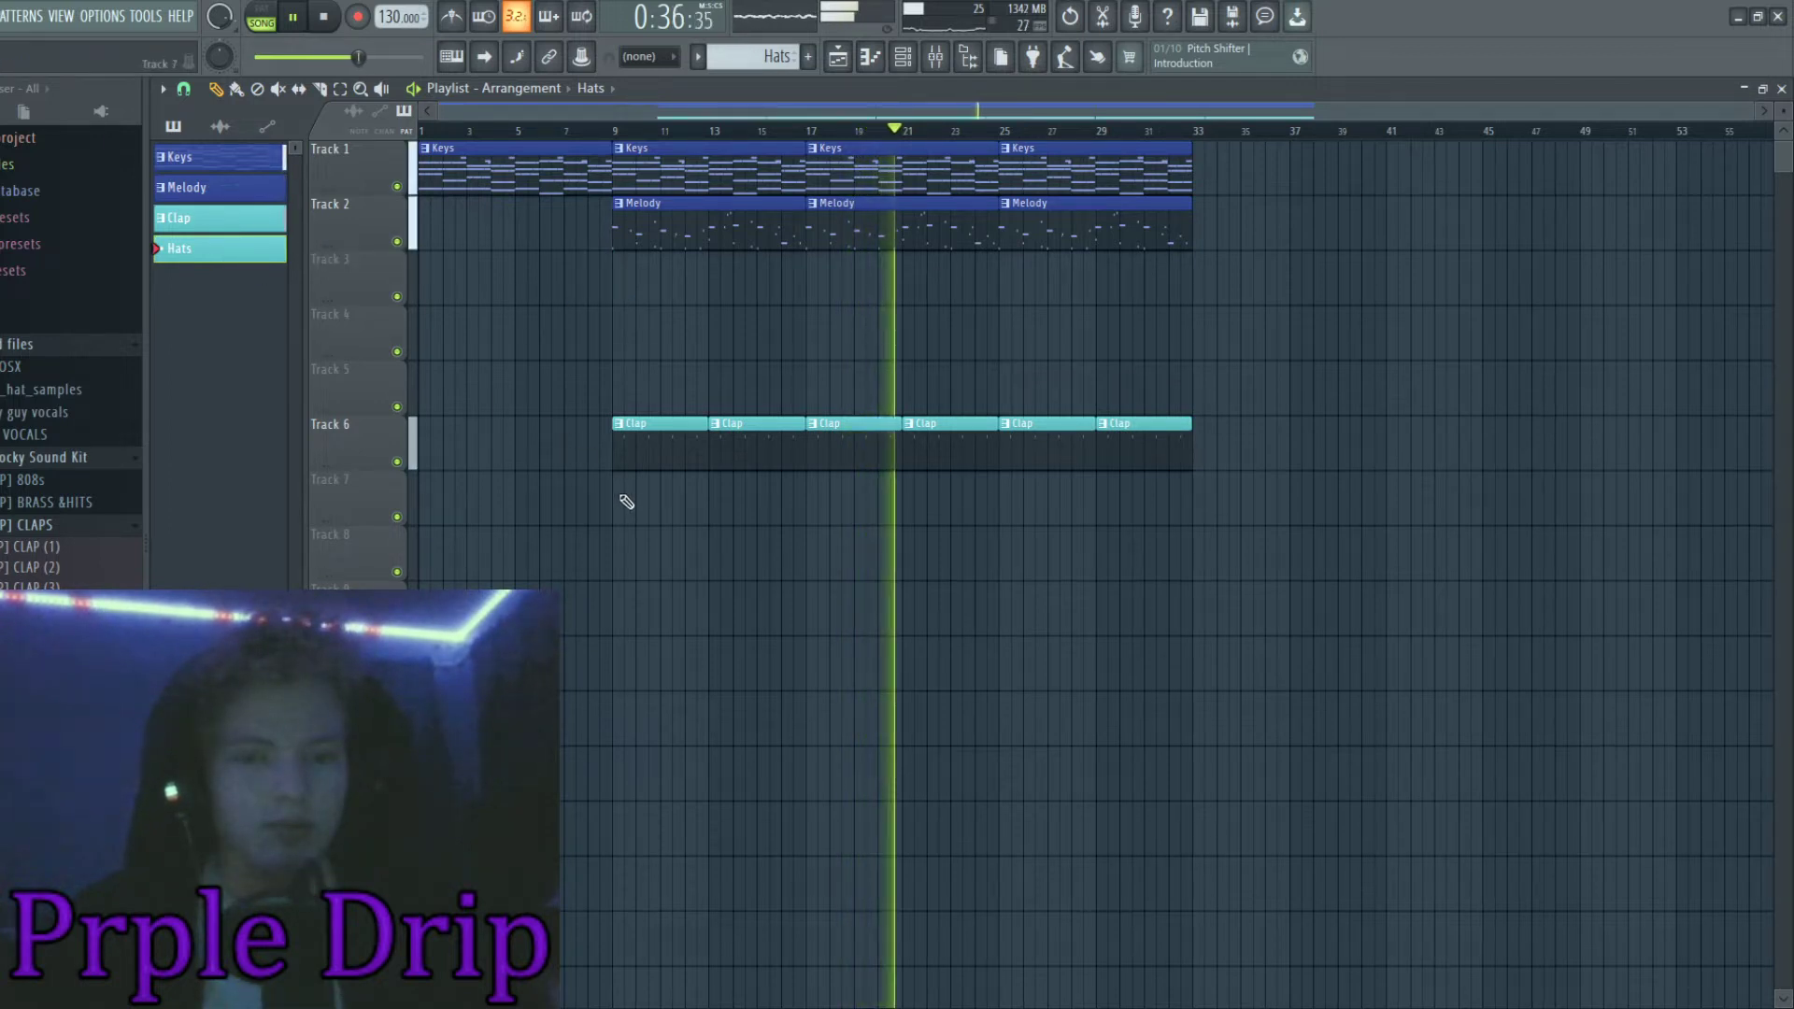
Place Hats pattern clips back to back on Track 7 of the playlist from bar 17 to bar 41
{"action": "left_click_drag", "start_coordinate": [626, 502], "coordinate": [899, 502]}
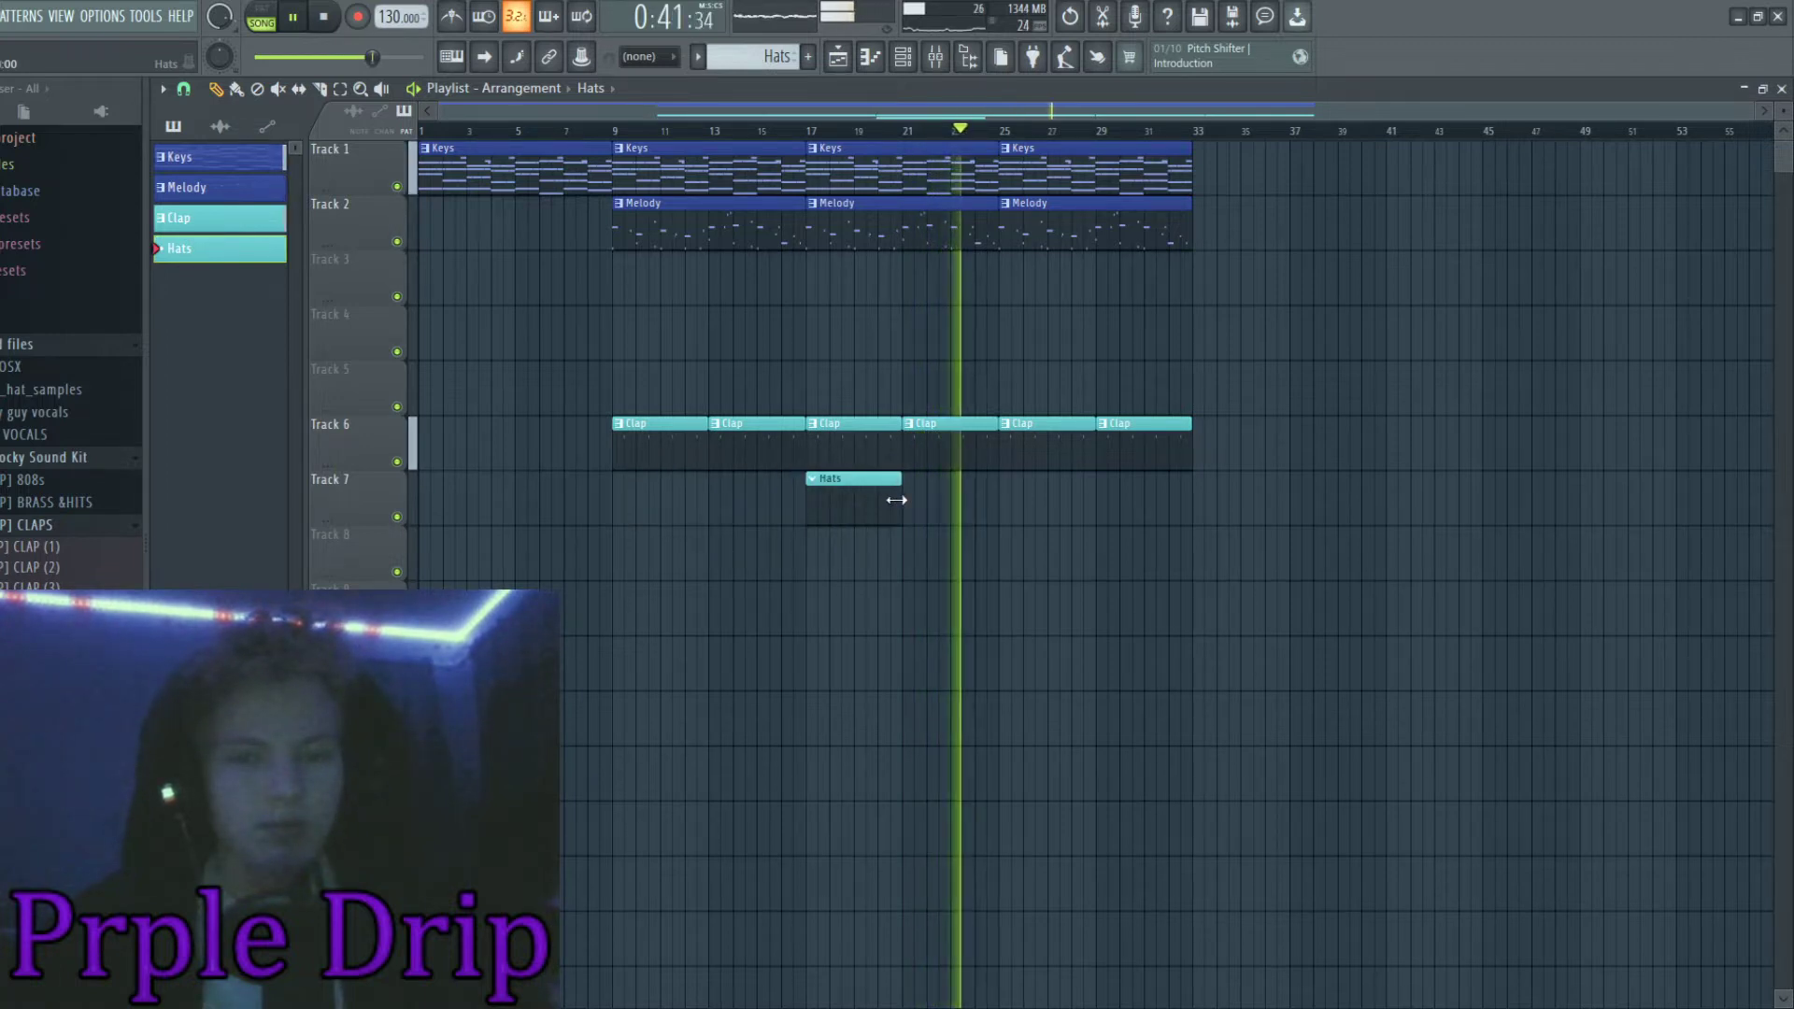
{"action": "right_click", "coordinate": [1089, 240]}
{"action": "left_click", "coordinate": [916, 505]}
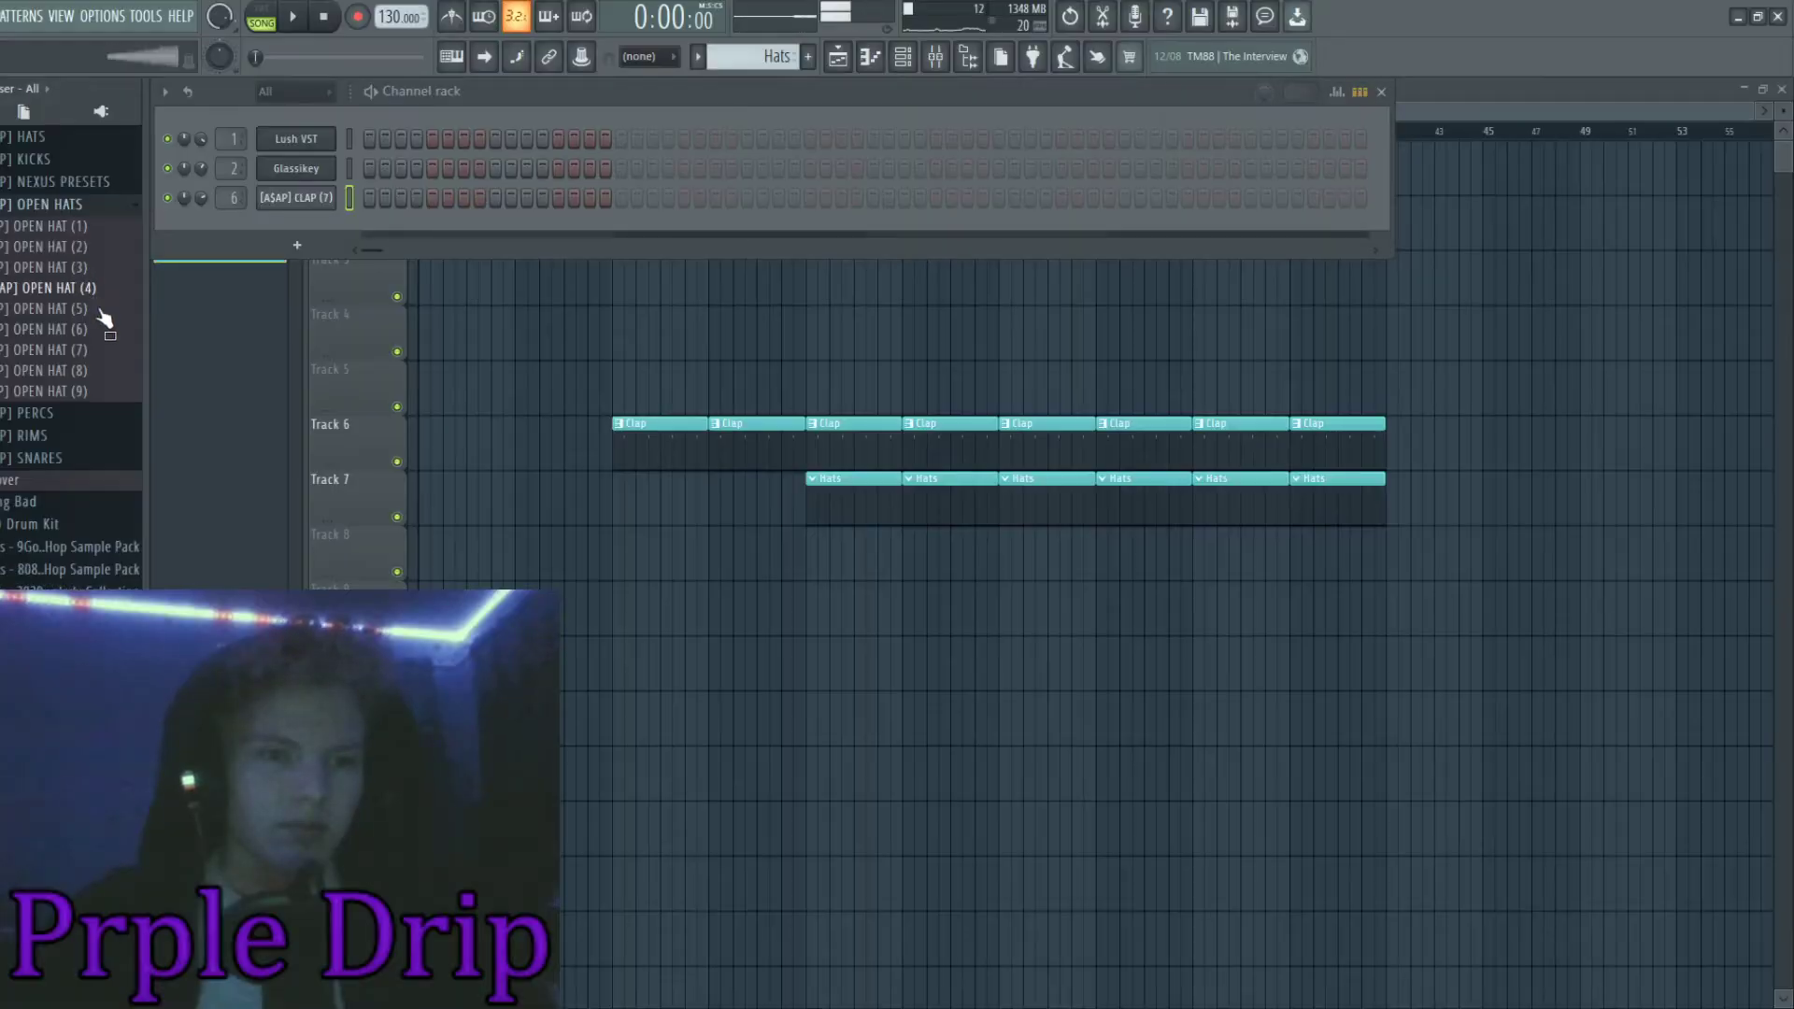
Add the Gucci Mane Hi Hat (5) sample as a channel and fill every second step of the Hats pattern
{"action": "scroll", "coordinate": [105, 364], "scroll_direction": "up", "scroll_amount": 3}
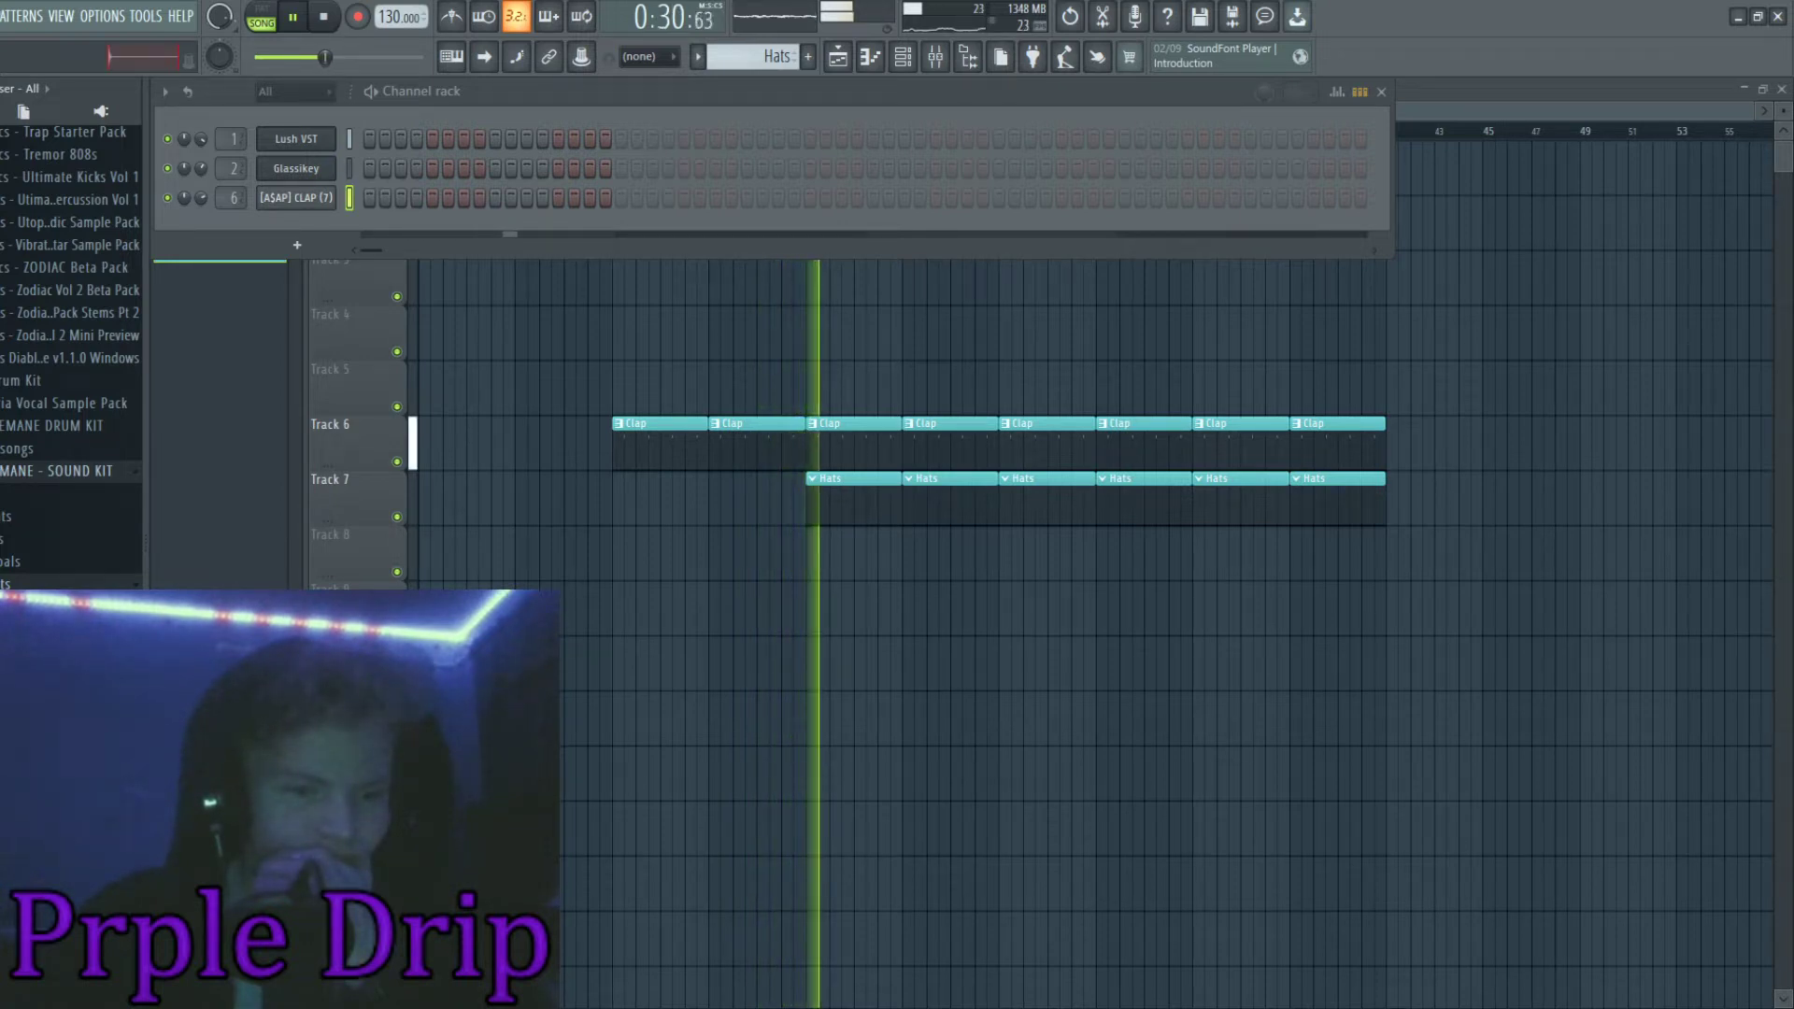
{"action": "left_click_drag", "start_coordinate": [293, 211], "coordinate": [295, 224]}
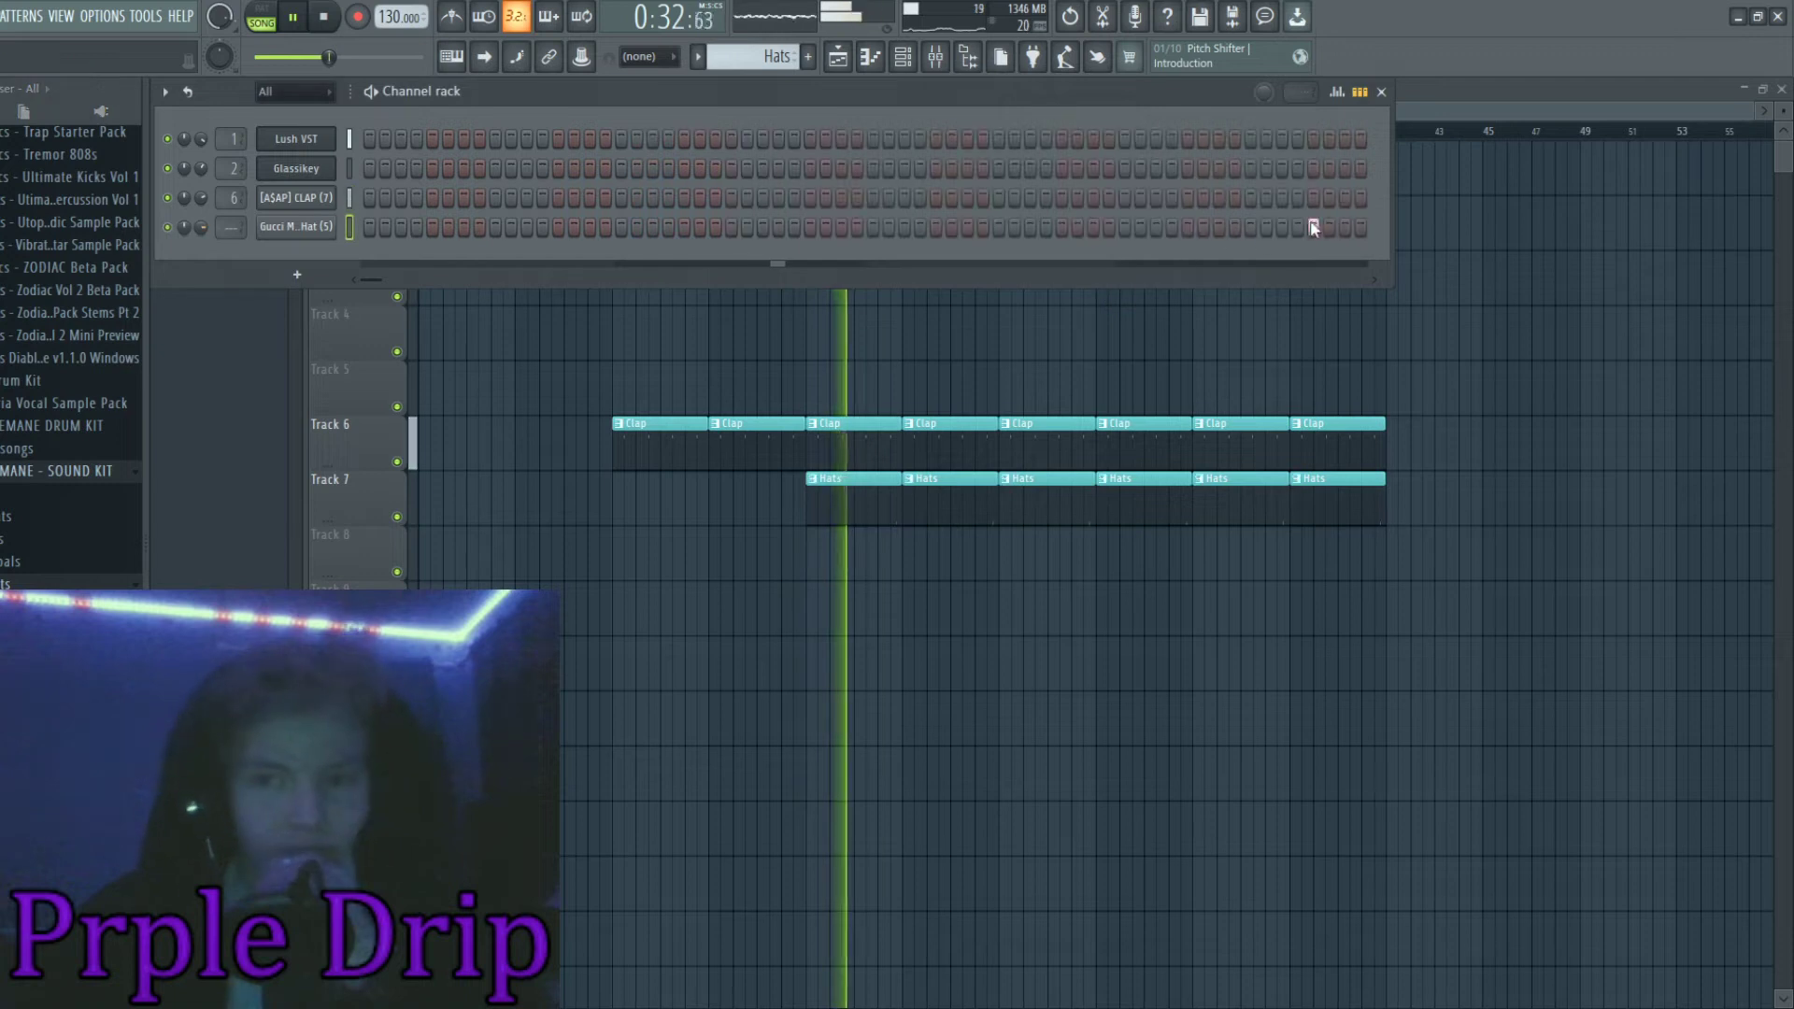
{"action": "key", "text": "ctrl+v"}
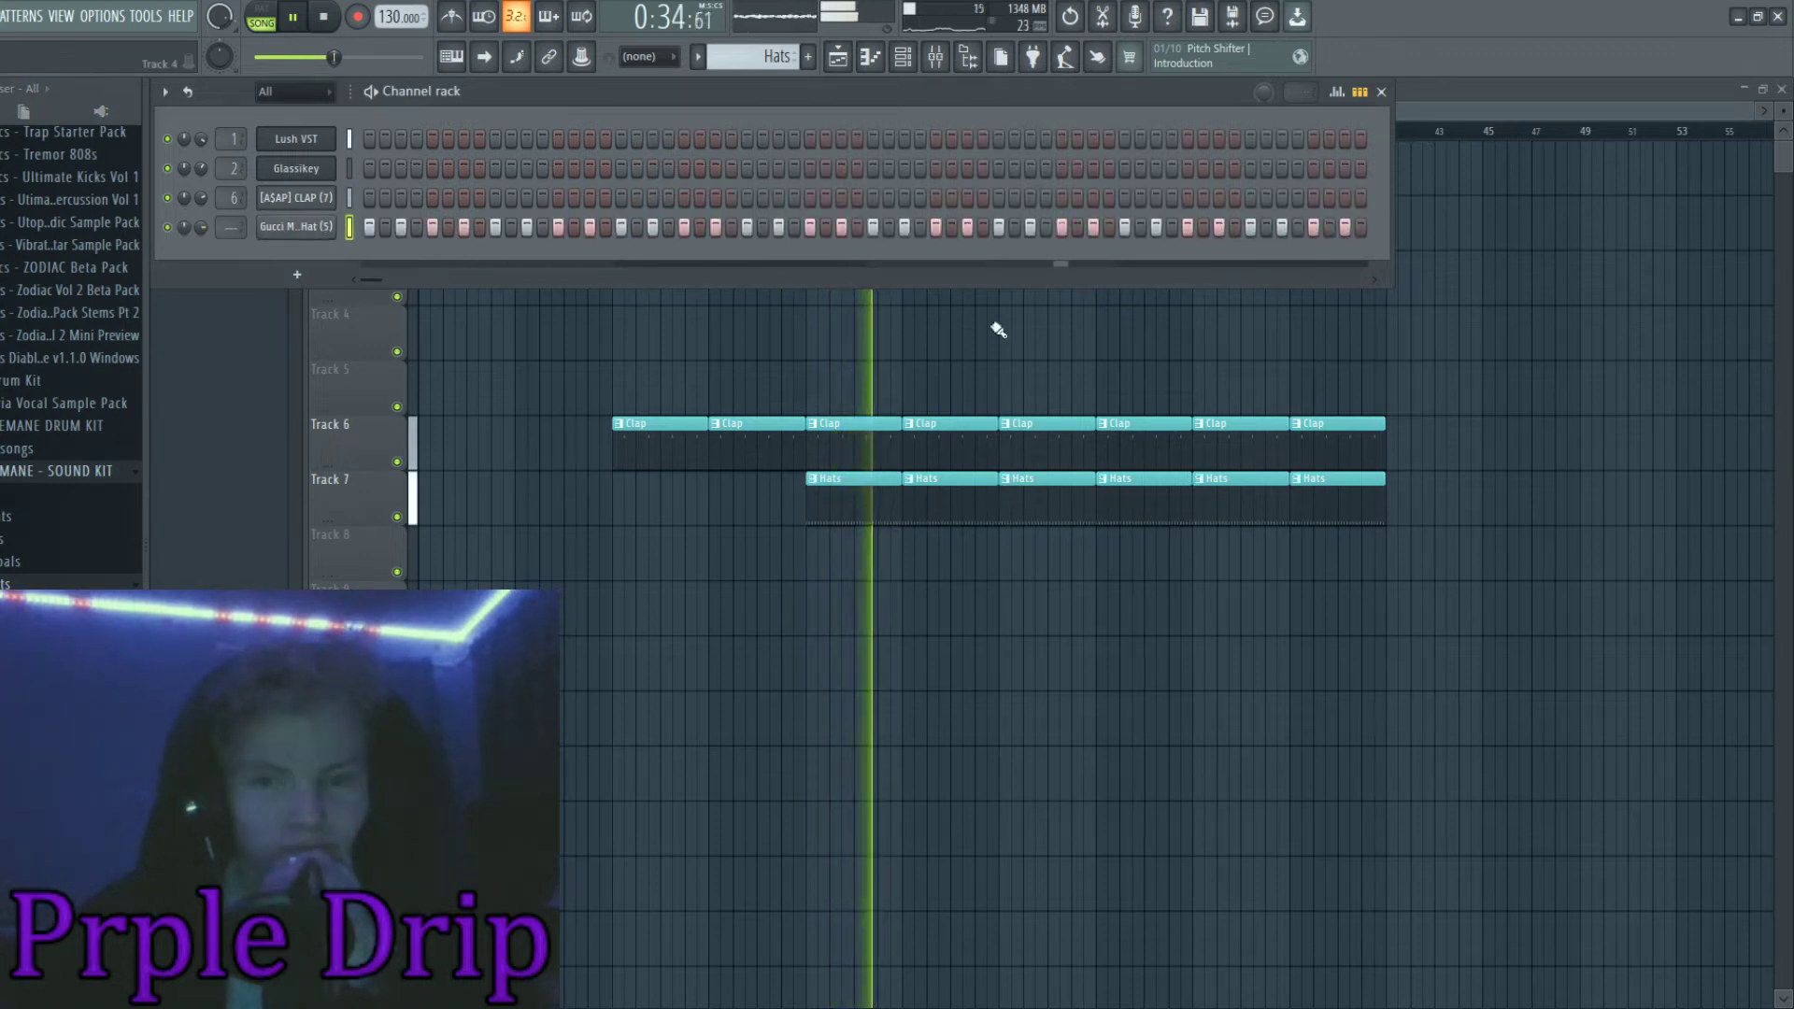
{"action": "left_click_drag", "start_coordinate": [1127, 230], "coordinate": [1370, 219]}
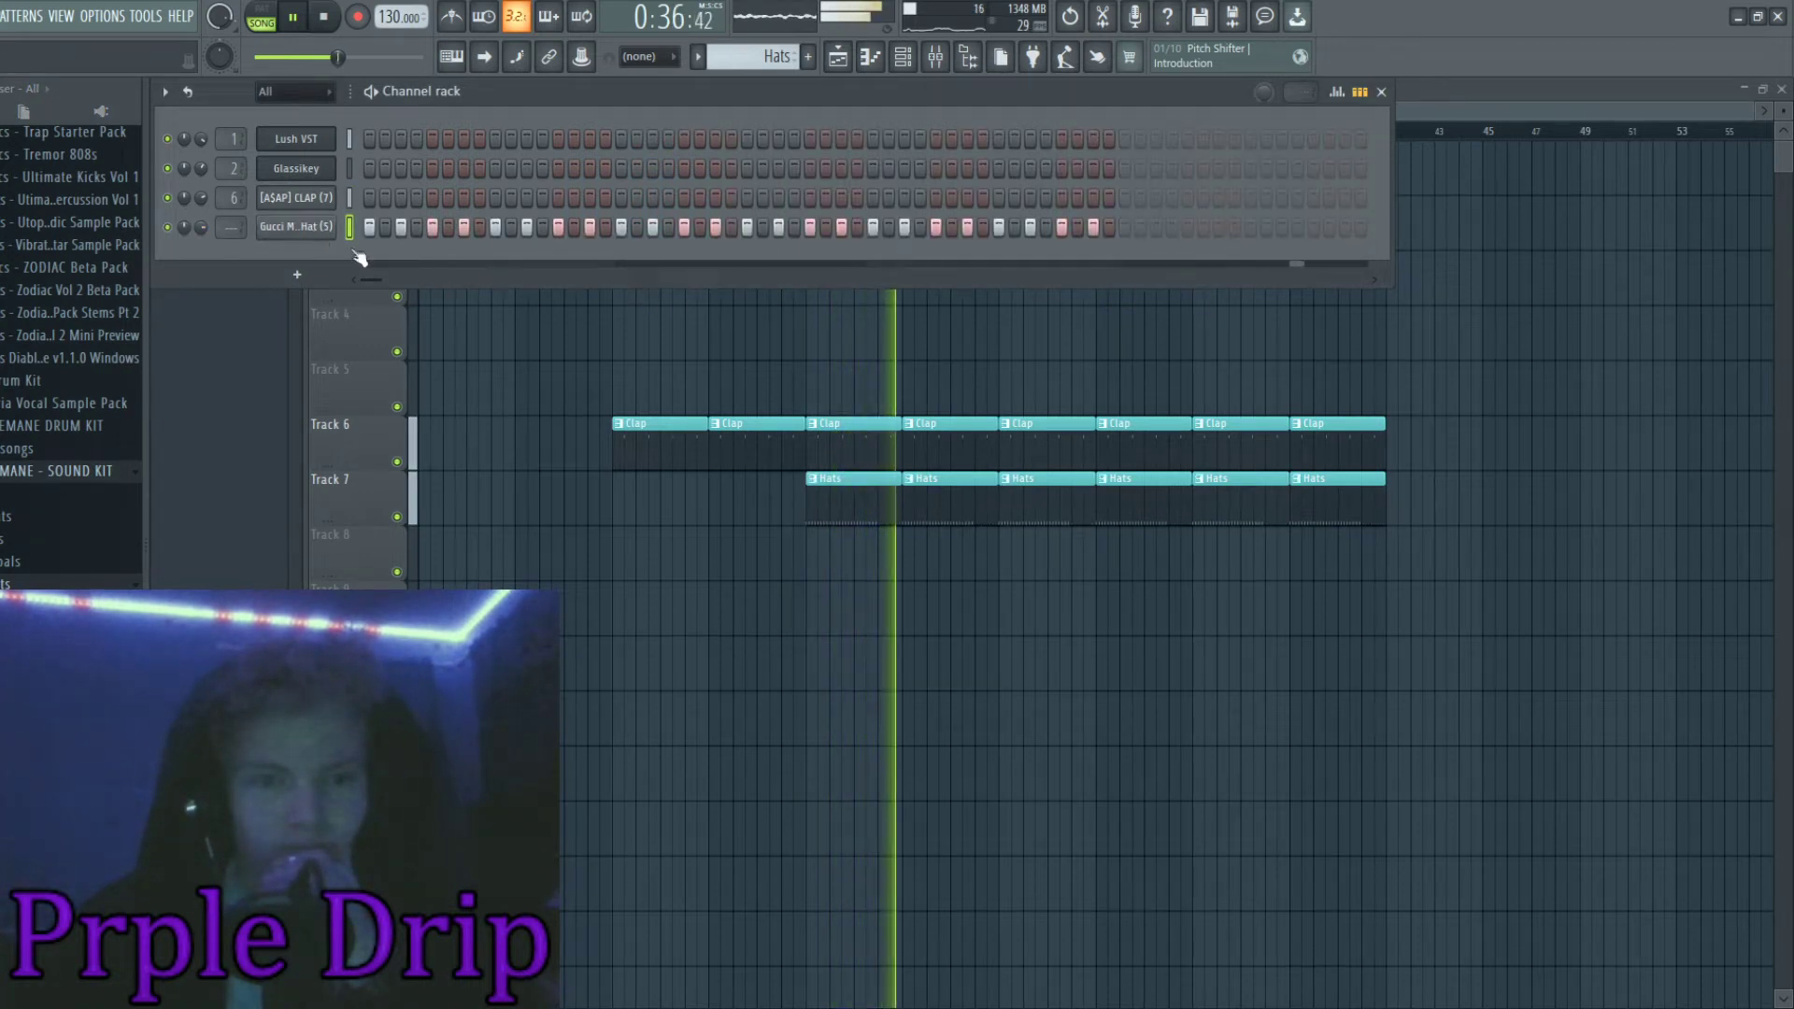
Open the Gucci Mane Hi Hat (5) channel settings and route the channel to mixer track 7
{"action": "left_click", "coordinate": [295, 227]}
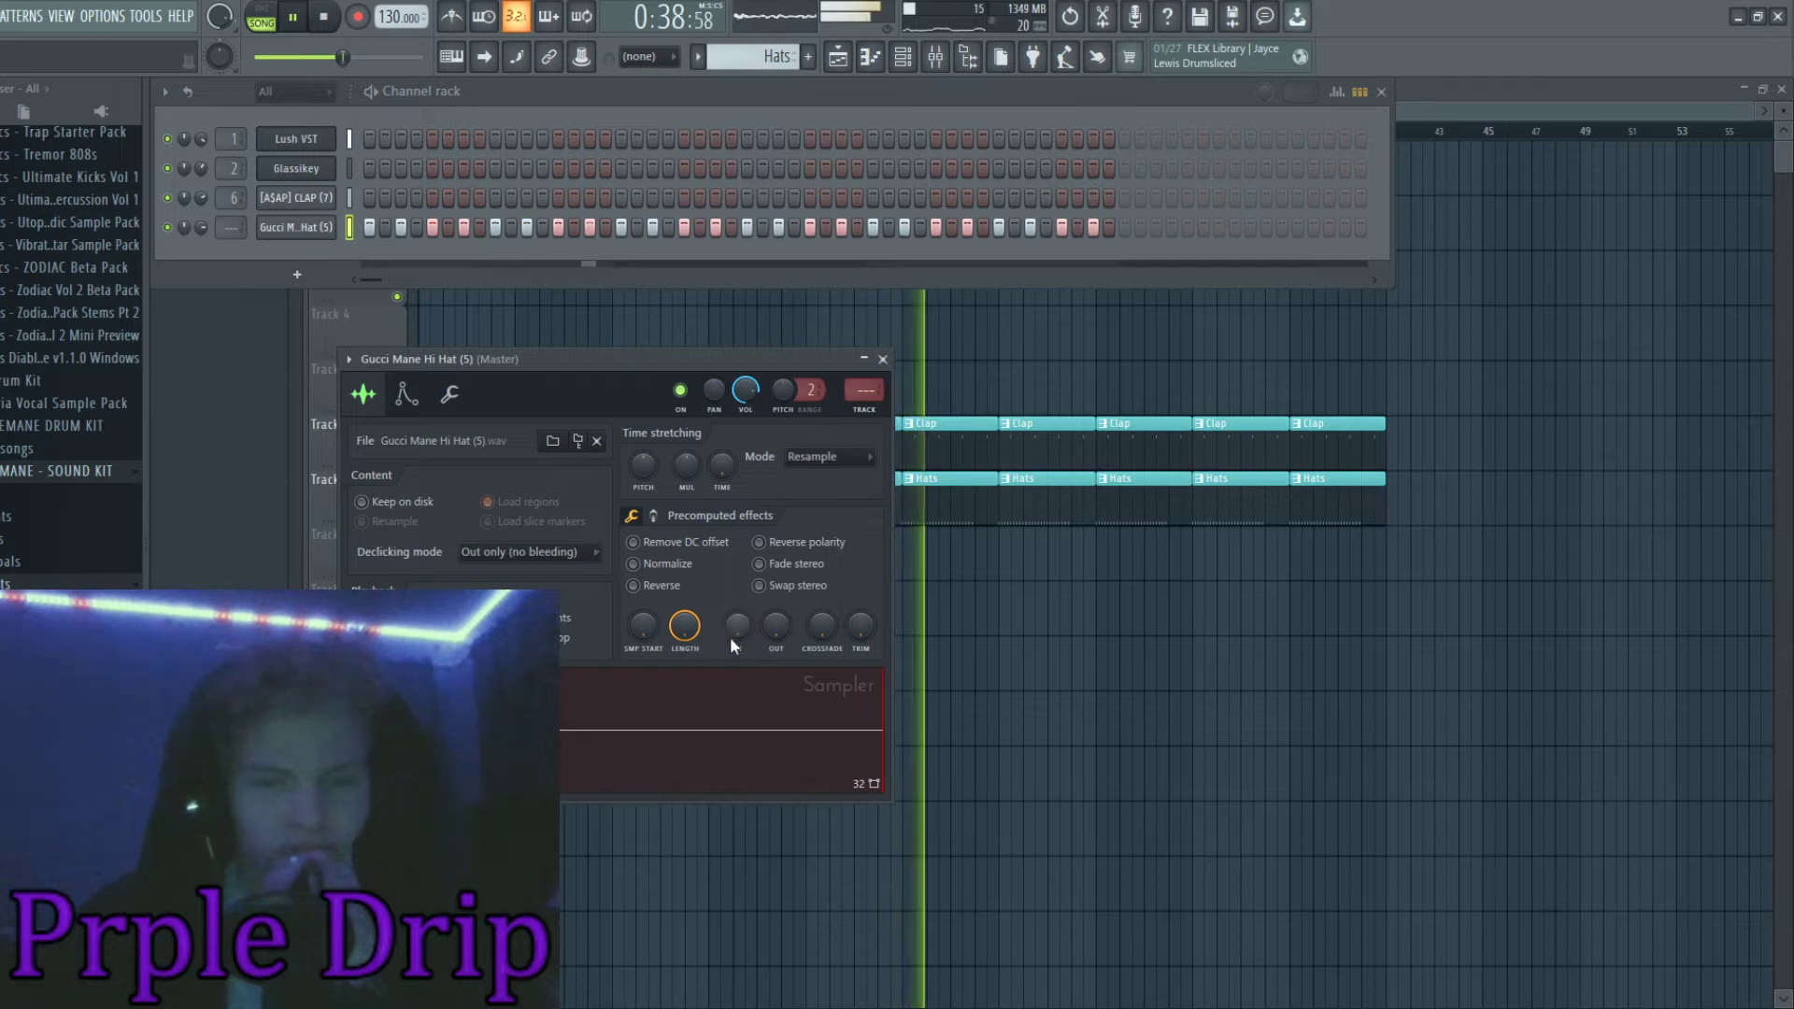
{"action": "left_click_drag", "start_coordinate": [848, 626], "coordinate": [848, 710]}
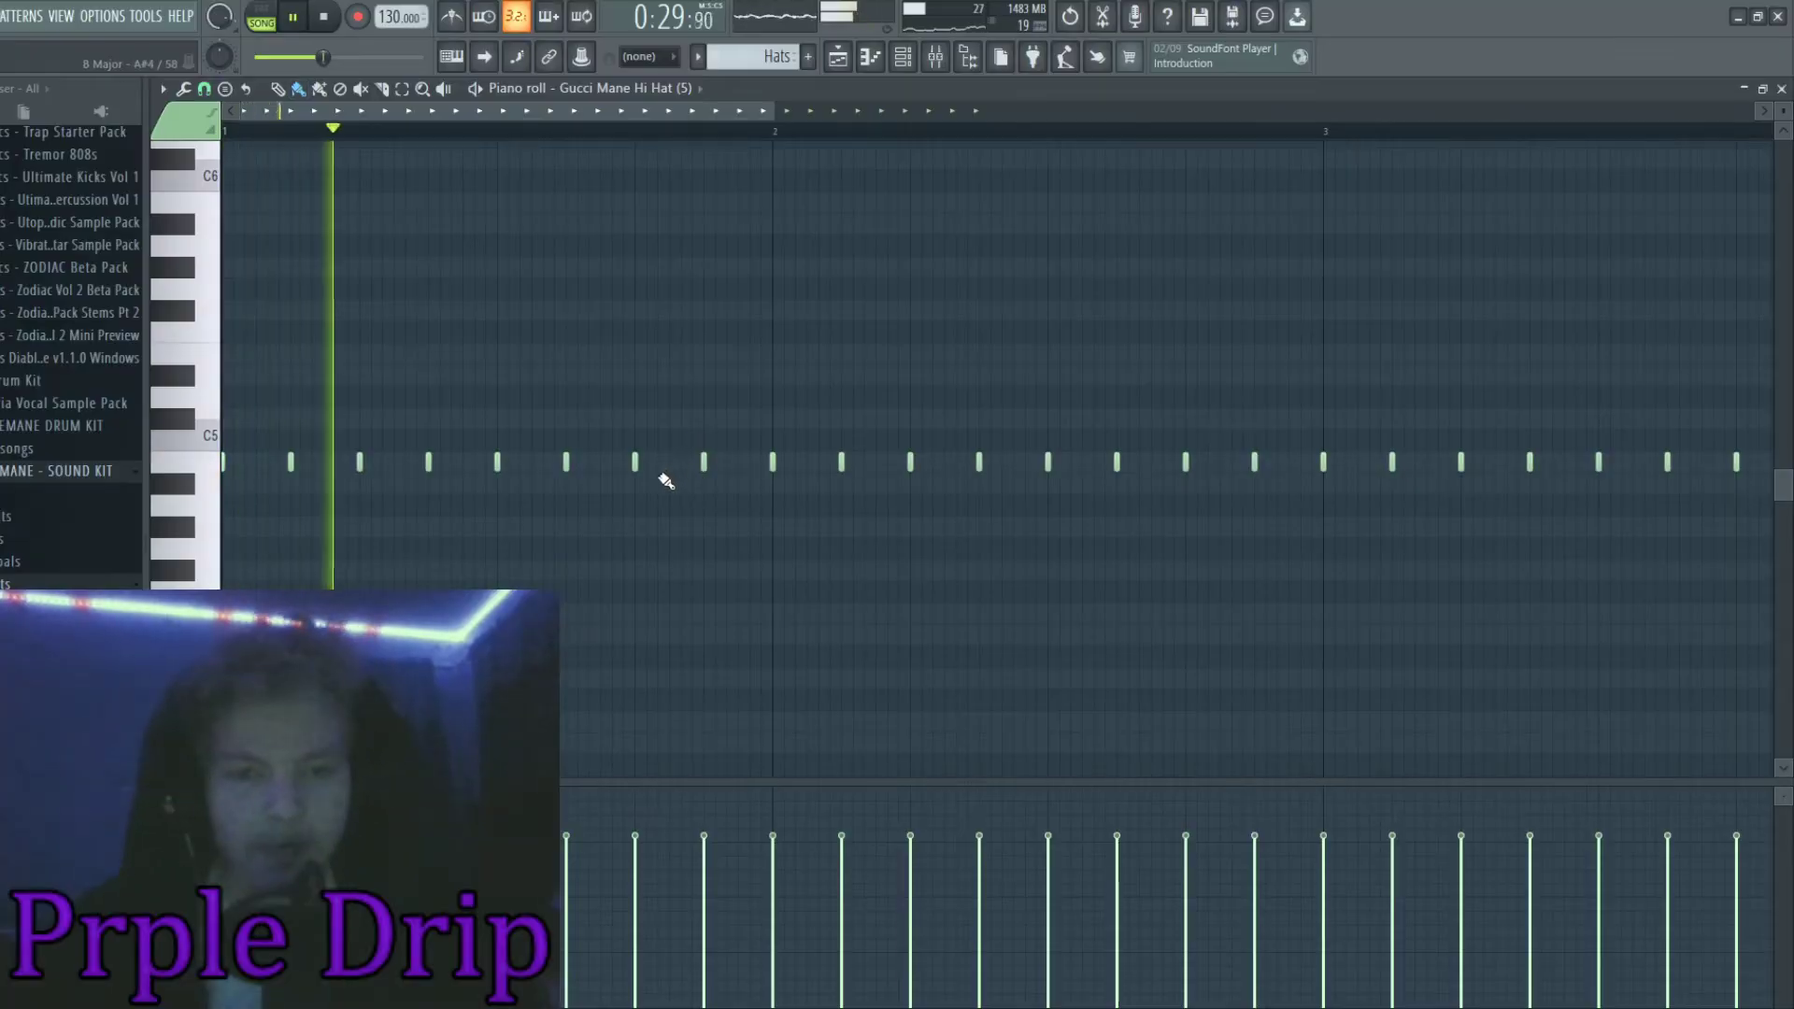
Try a roll of five quick B4 notes after beat 4 of bar 1 in the hi-hat part and check the Hats mixer track
{"action": "scroll", "coordinate": [659, 476], "scroll_direction": "up", "scroll_amount": 2}
{"action": "left_click_drag", "start_coordinate": [638, 464], "coordinate": [711, 462]}
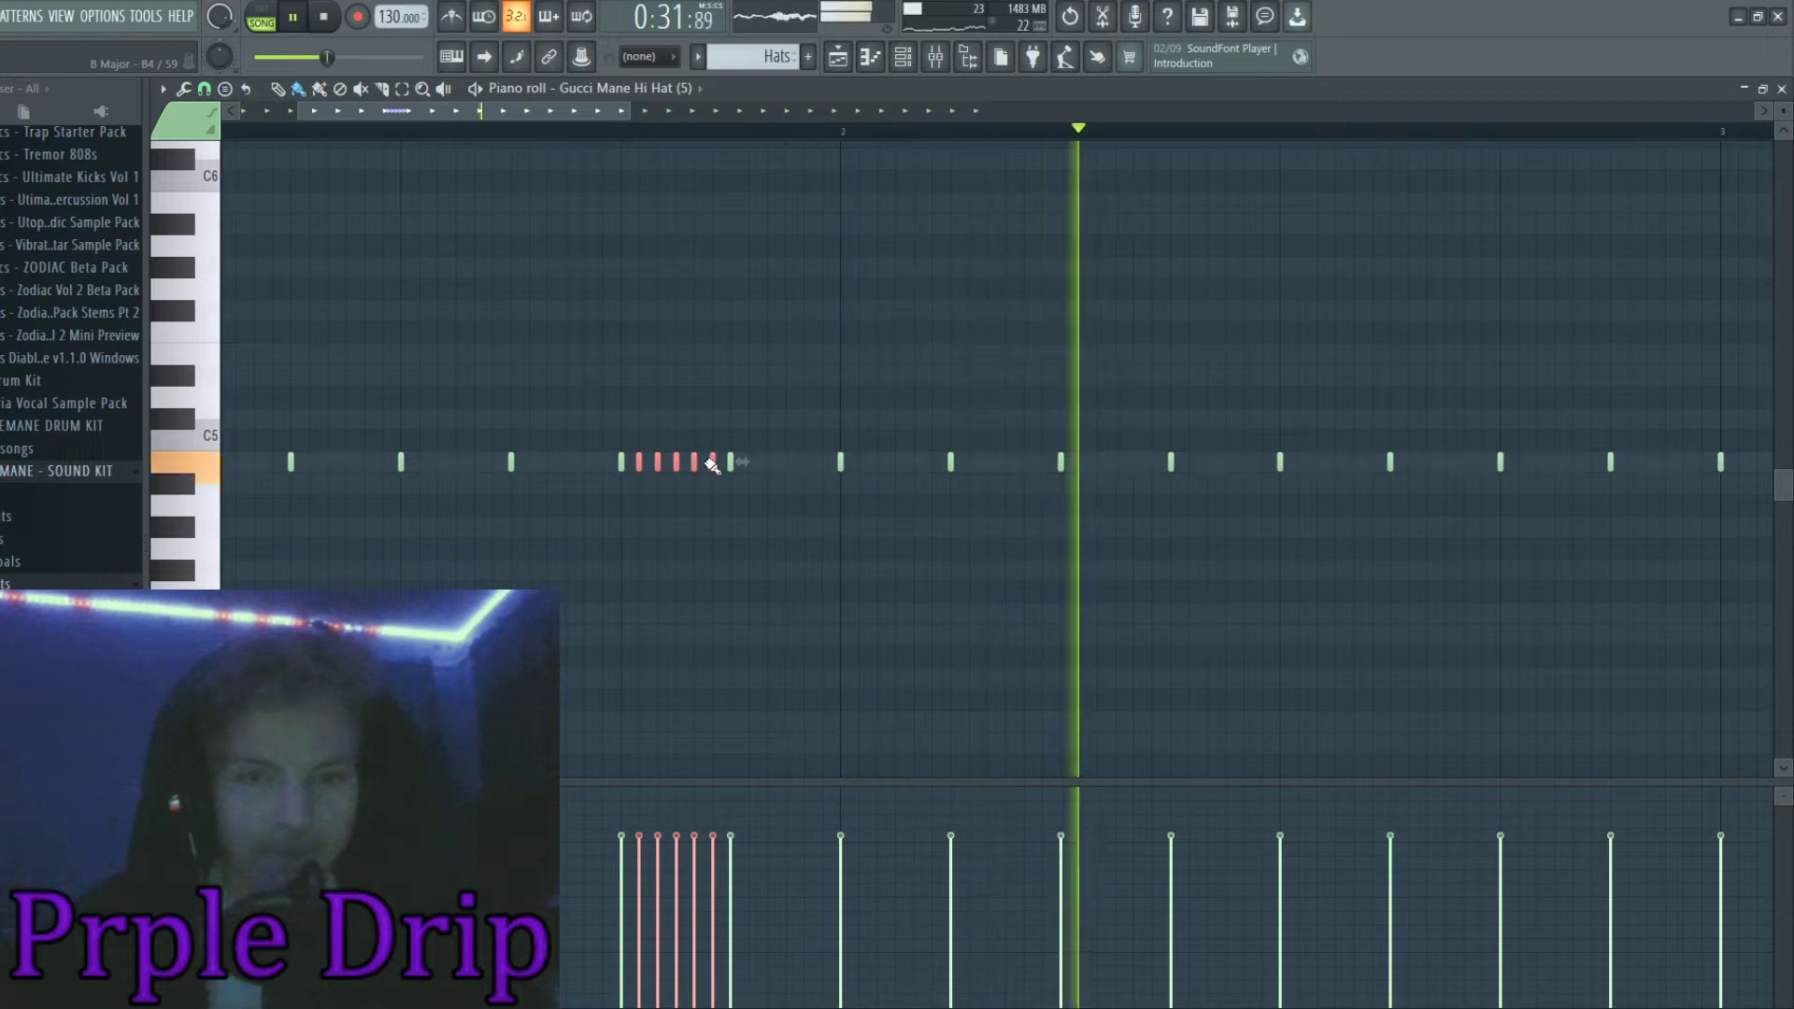
{"action": "key", "text": "F9"}
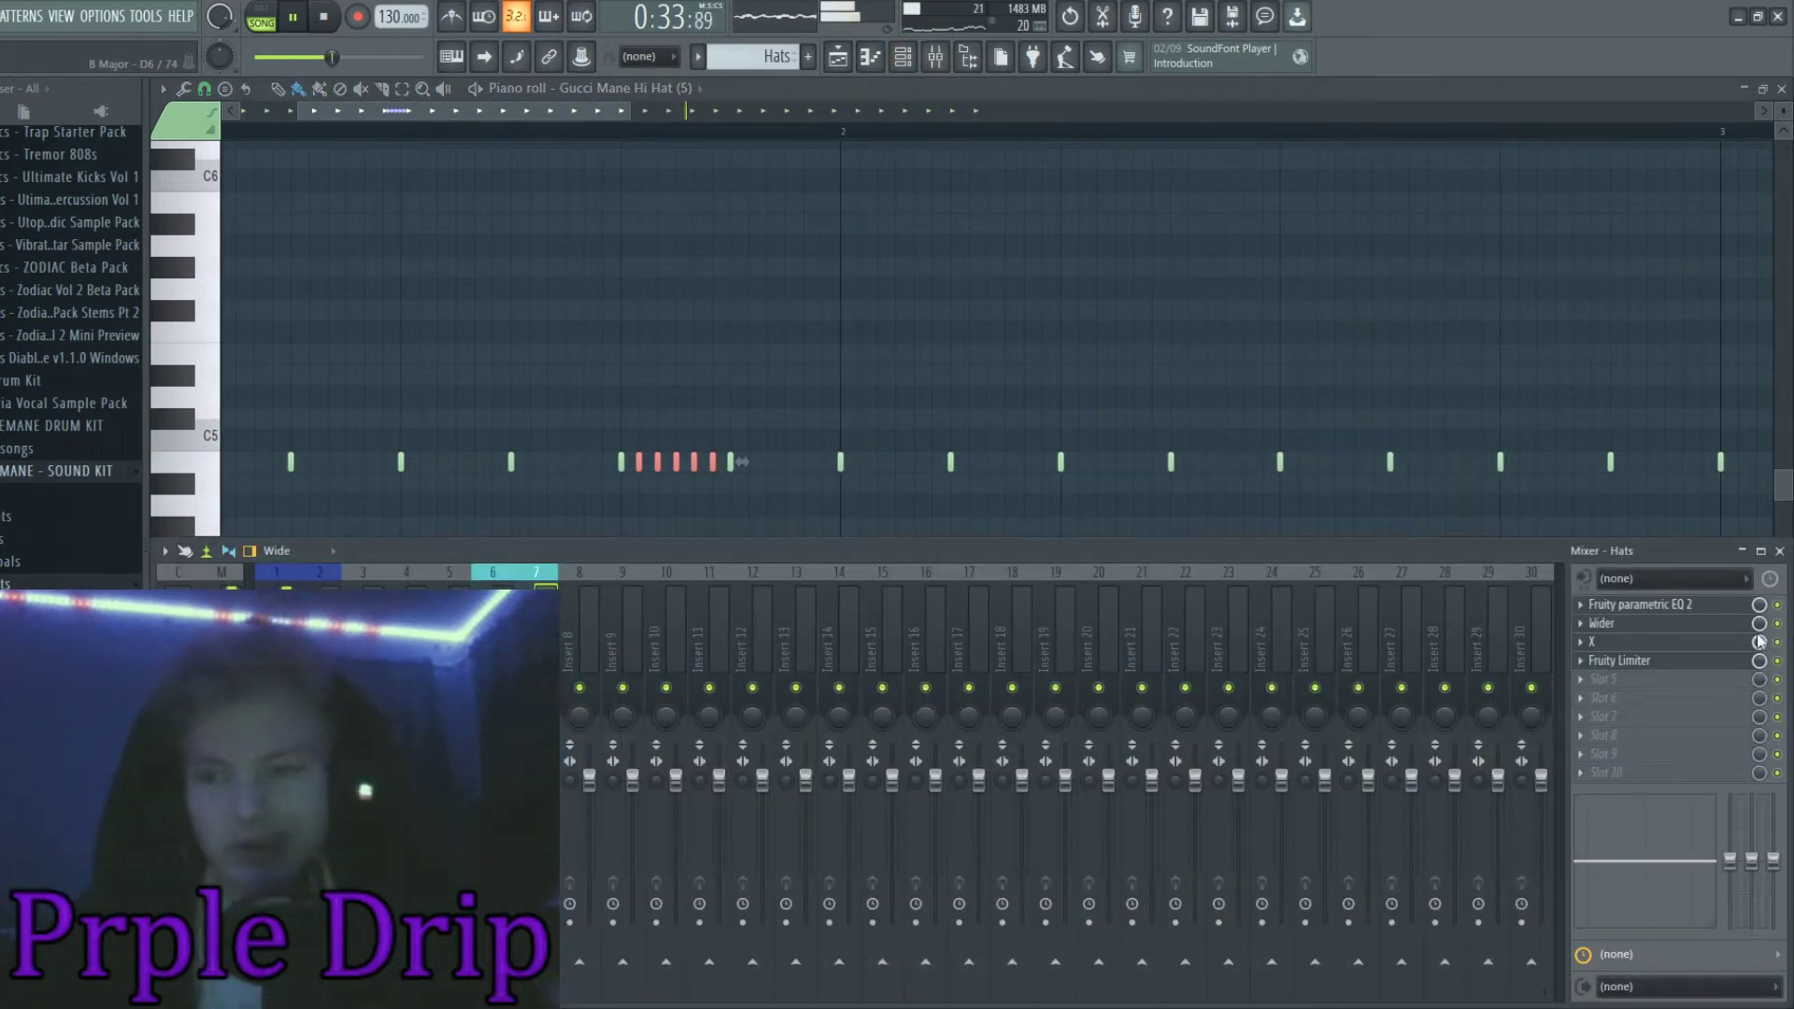
{"action": "key", "text": "F9"}
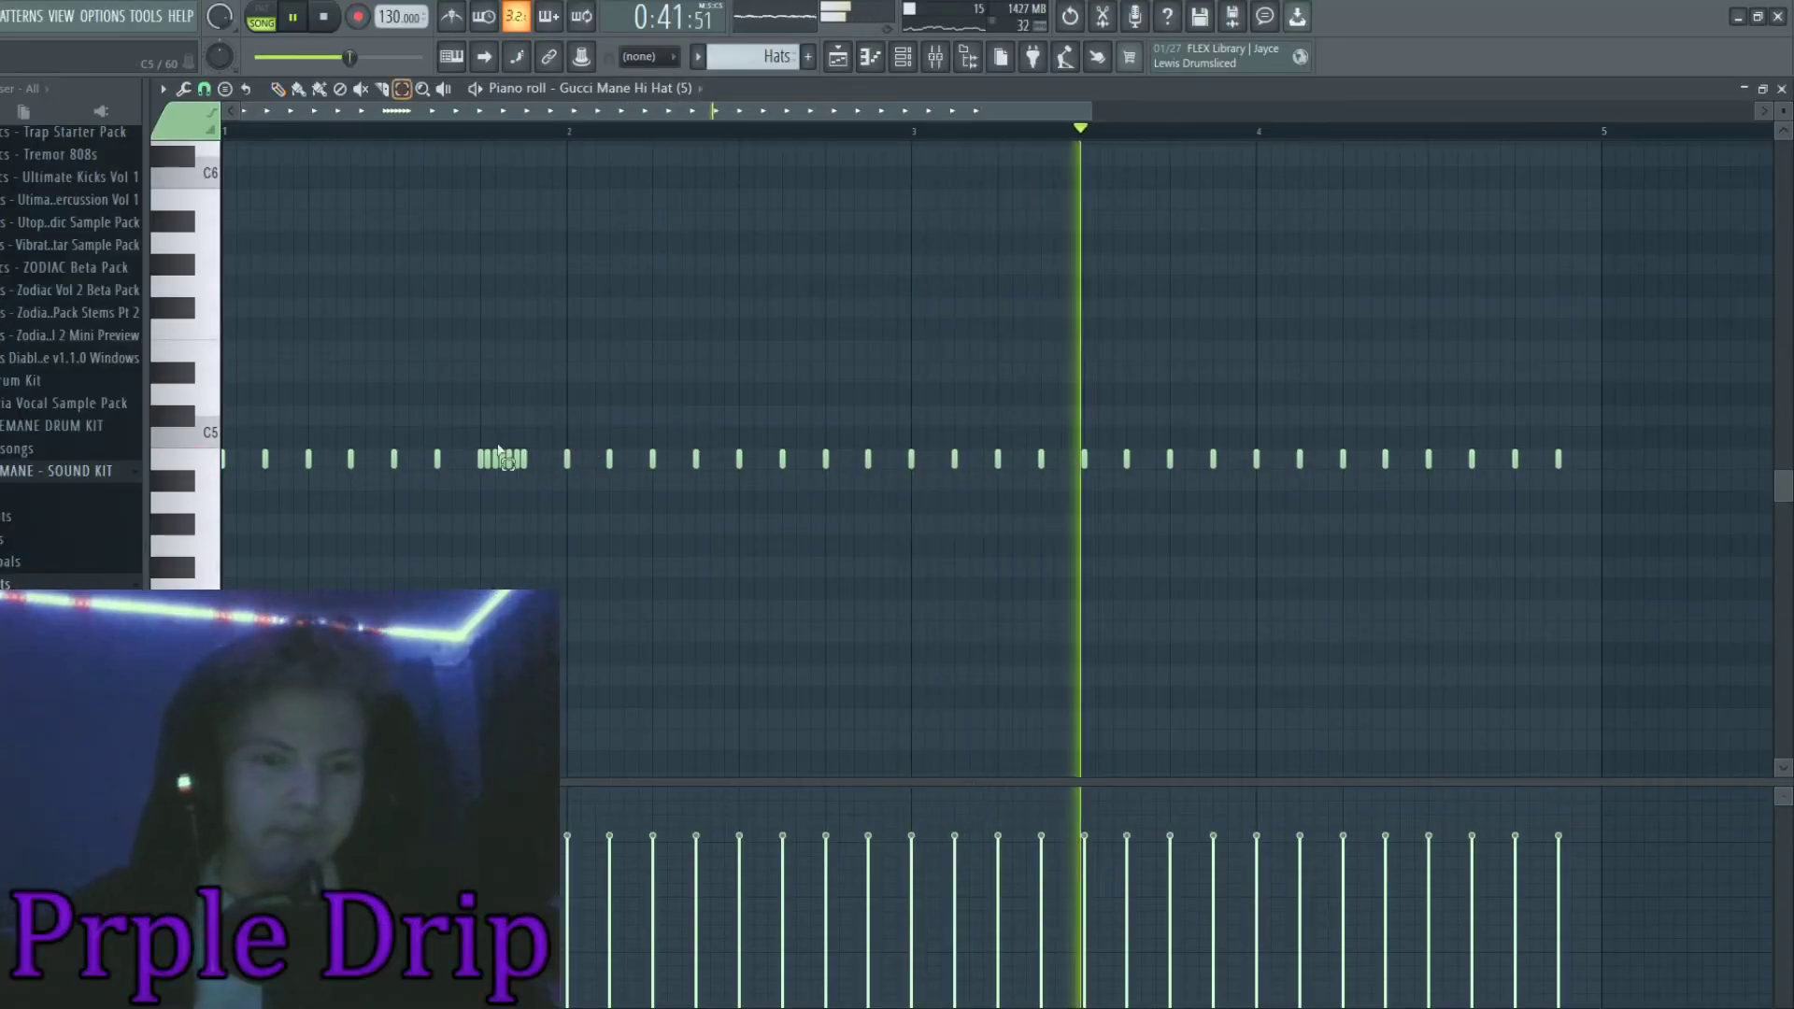
Try staggering the hi-hat roll's notes into a stepwise rise from G#4 up to B4
{"action": "left_click_drag", "start_coordinate": [458, 429], "coordinate": [514, 485]}
{"action": "key", "text": "shift+Down"}
{"action": "key", "text": "shift+Down"}
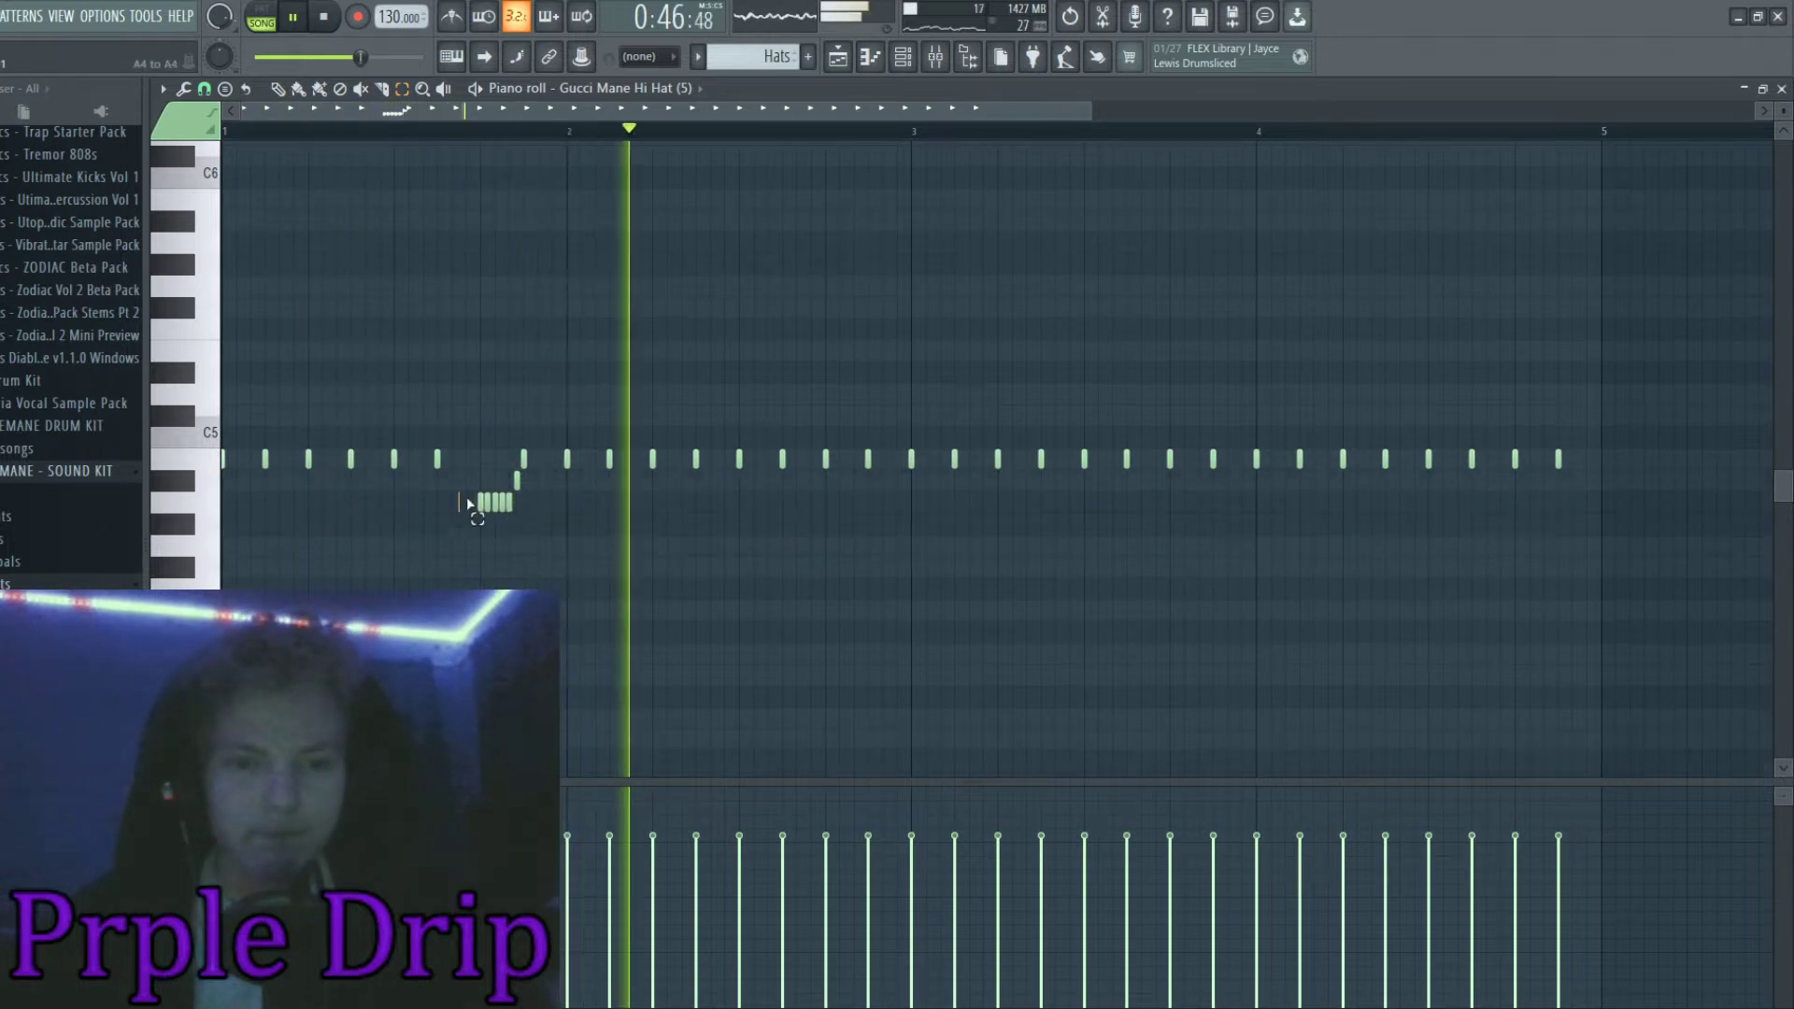
{"action": "left_click_drag", "start_coordinate": [509, 505], "coordinate": [512, 524]}
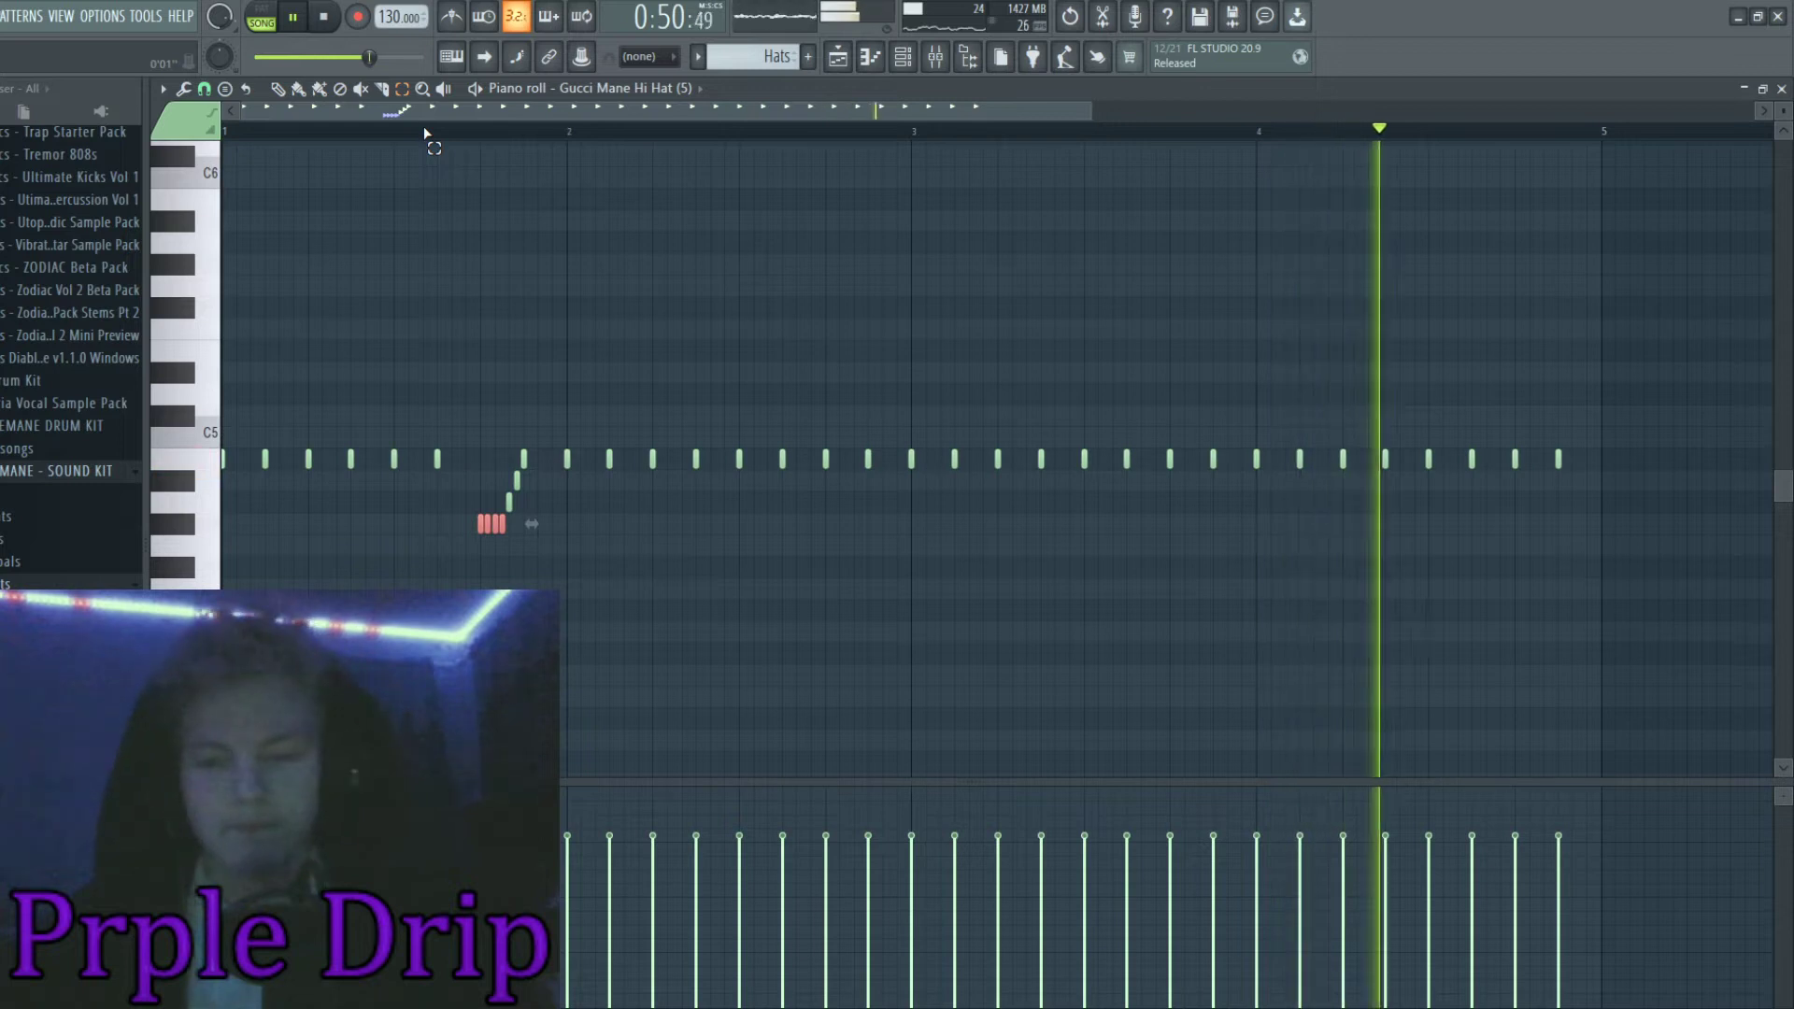
Replace the Gucci Mane hi-hat sample with [PM] Hi Hat (4) from the sound kit's Hi Hats folder
{"action": "left_click", "coordinate": [480, 246], "text": "ctrl"}
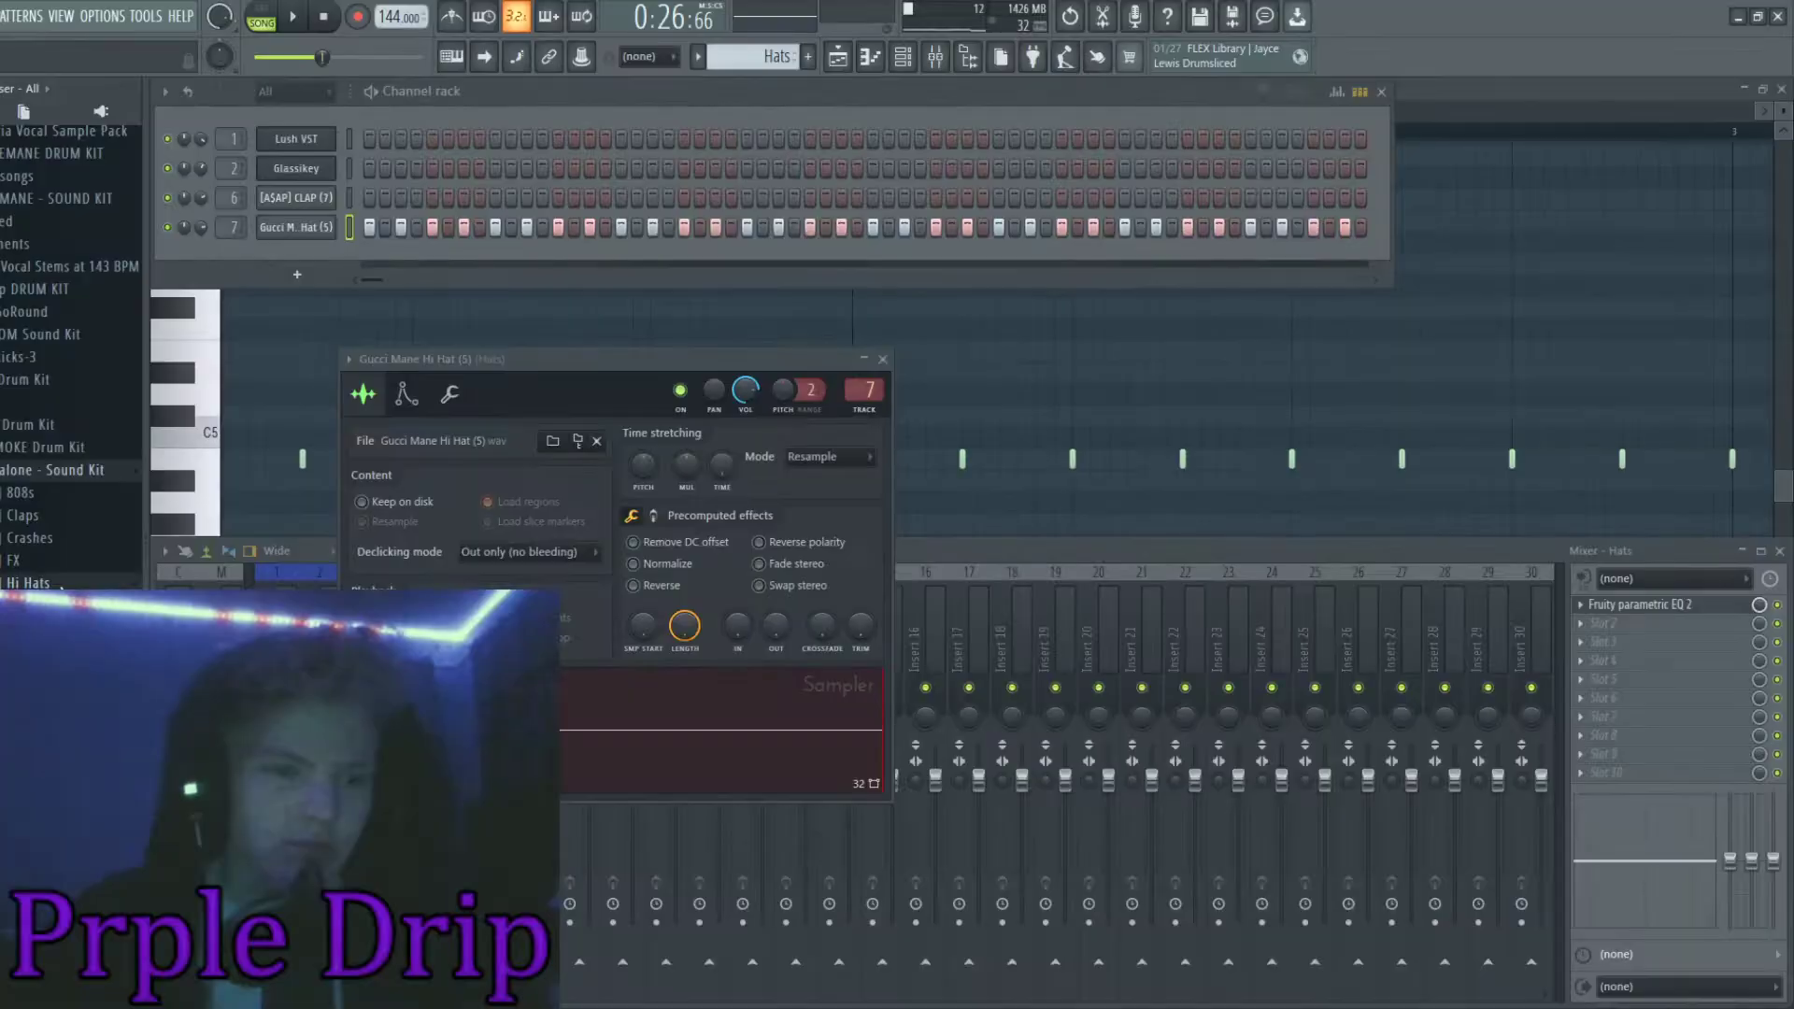
{"action": "left_click", "coordinate": [28, 583]}
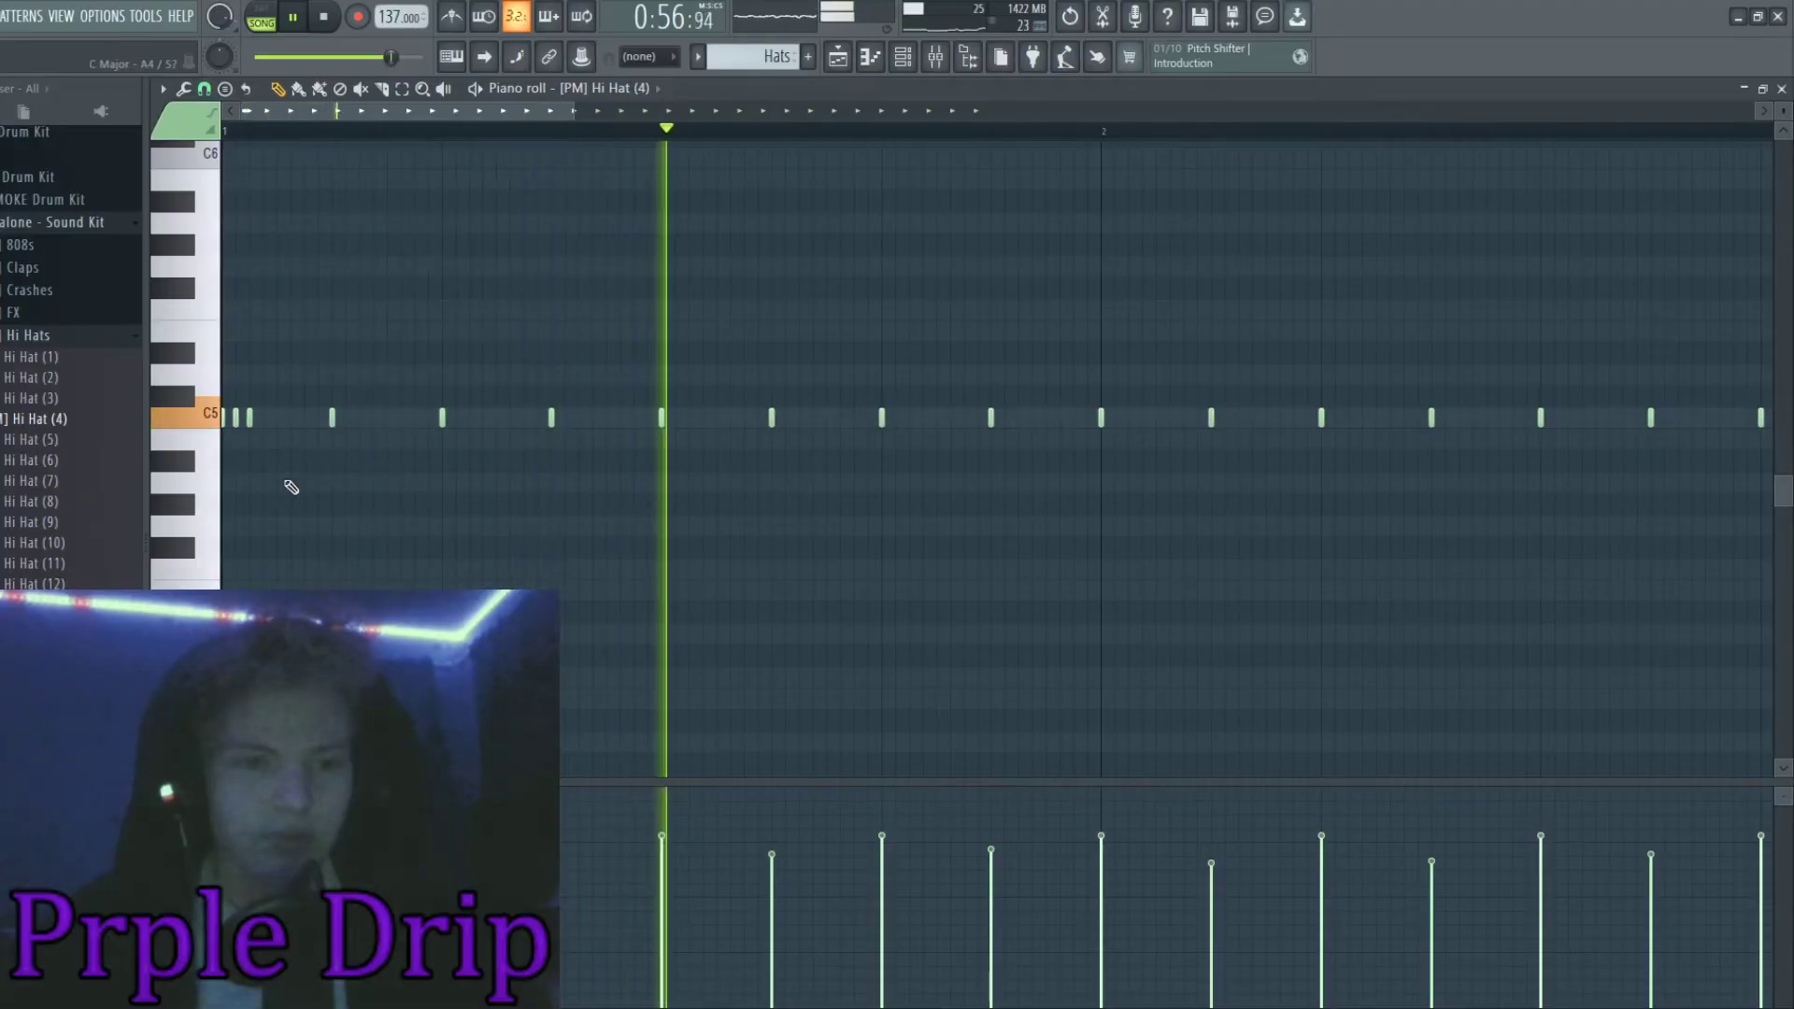
Play back the hi-hats and add two quick C5 roll notes right after beat 2 of bar 2
{"action": "key", "text": "space"}
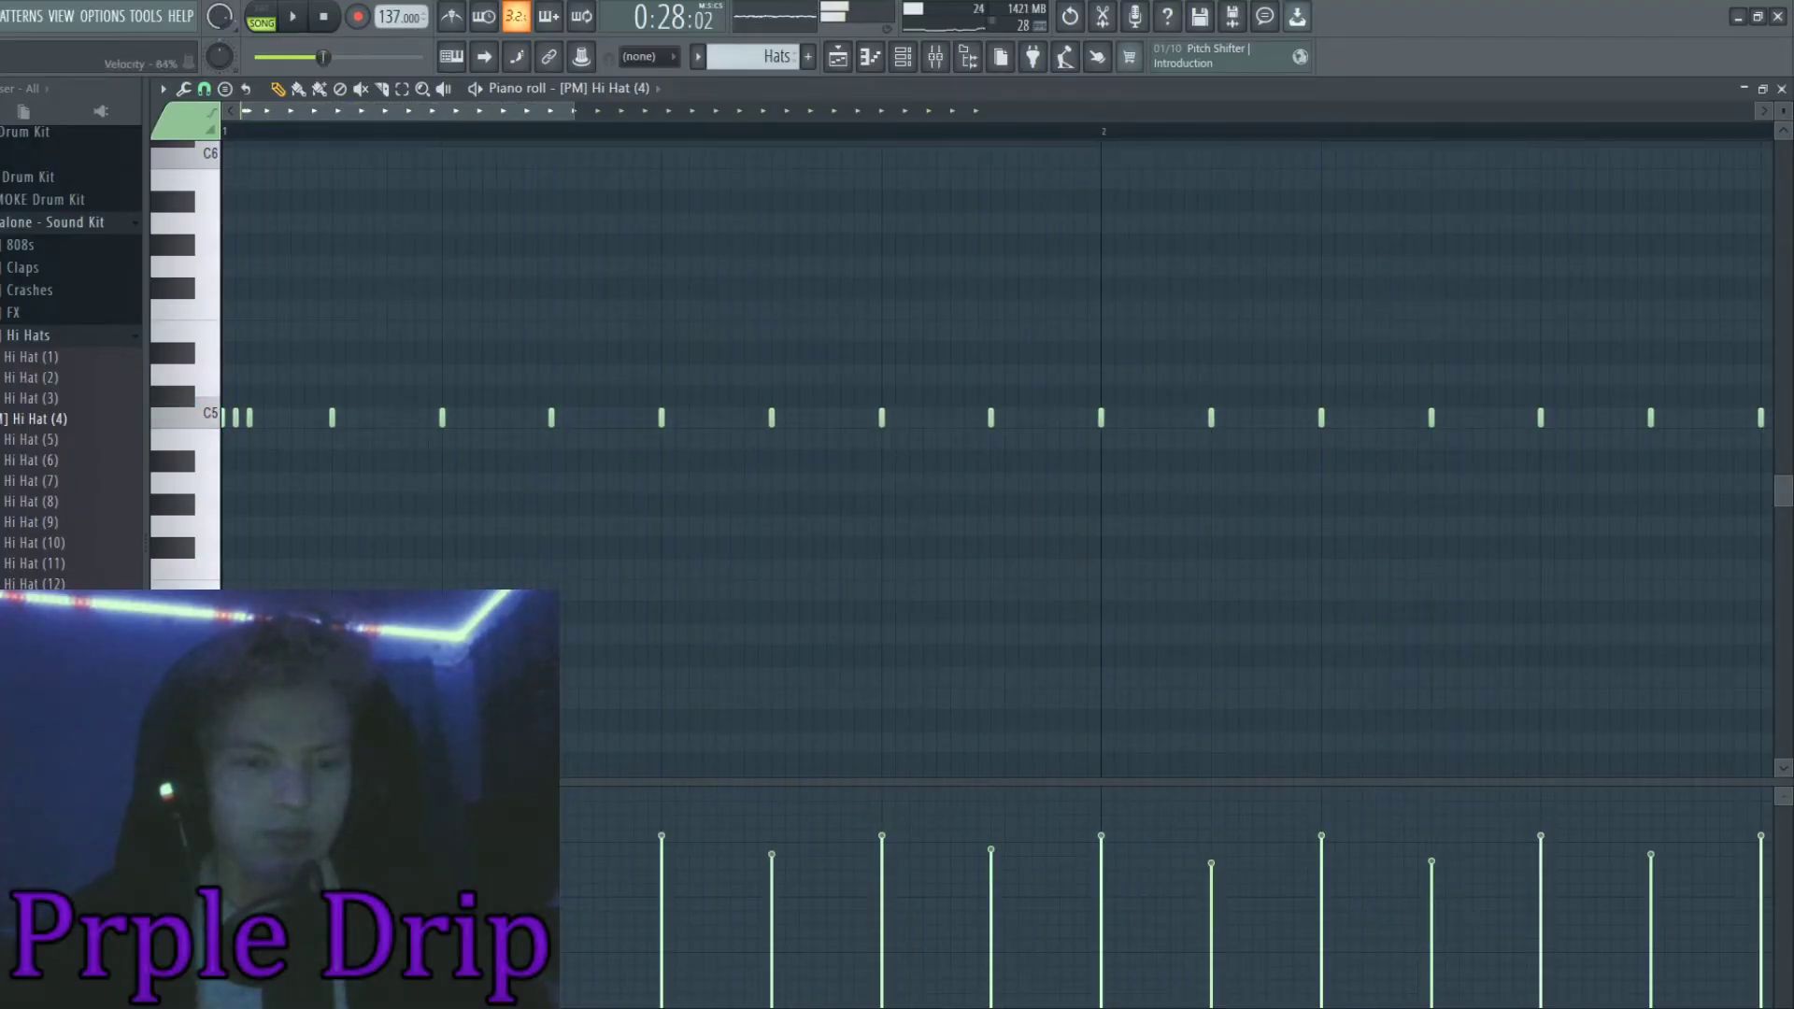
{"action": "key", "text": "space"}
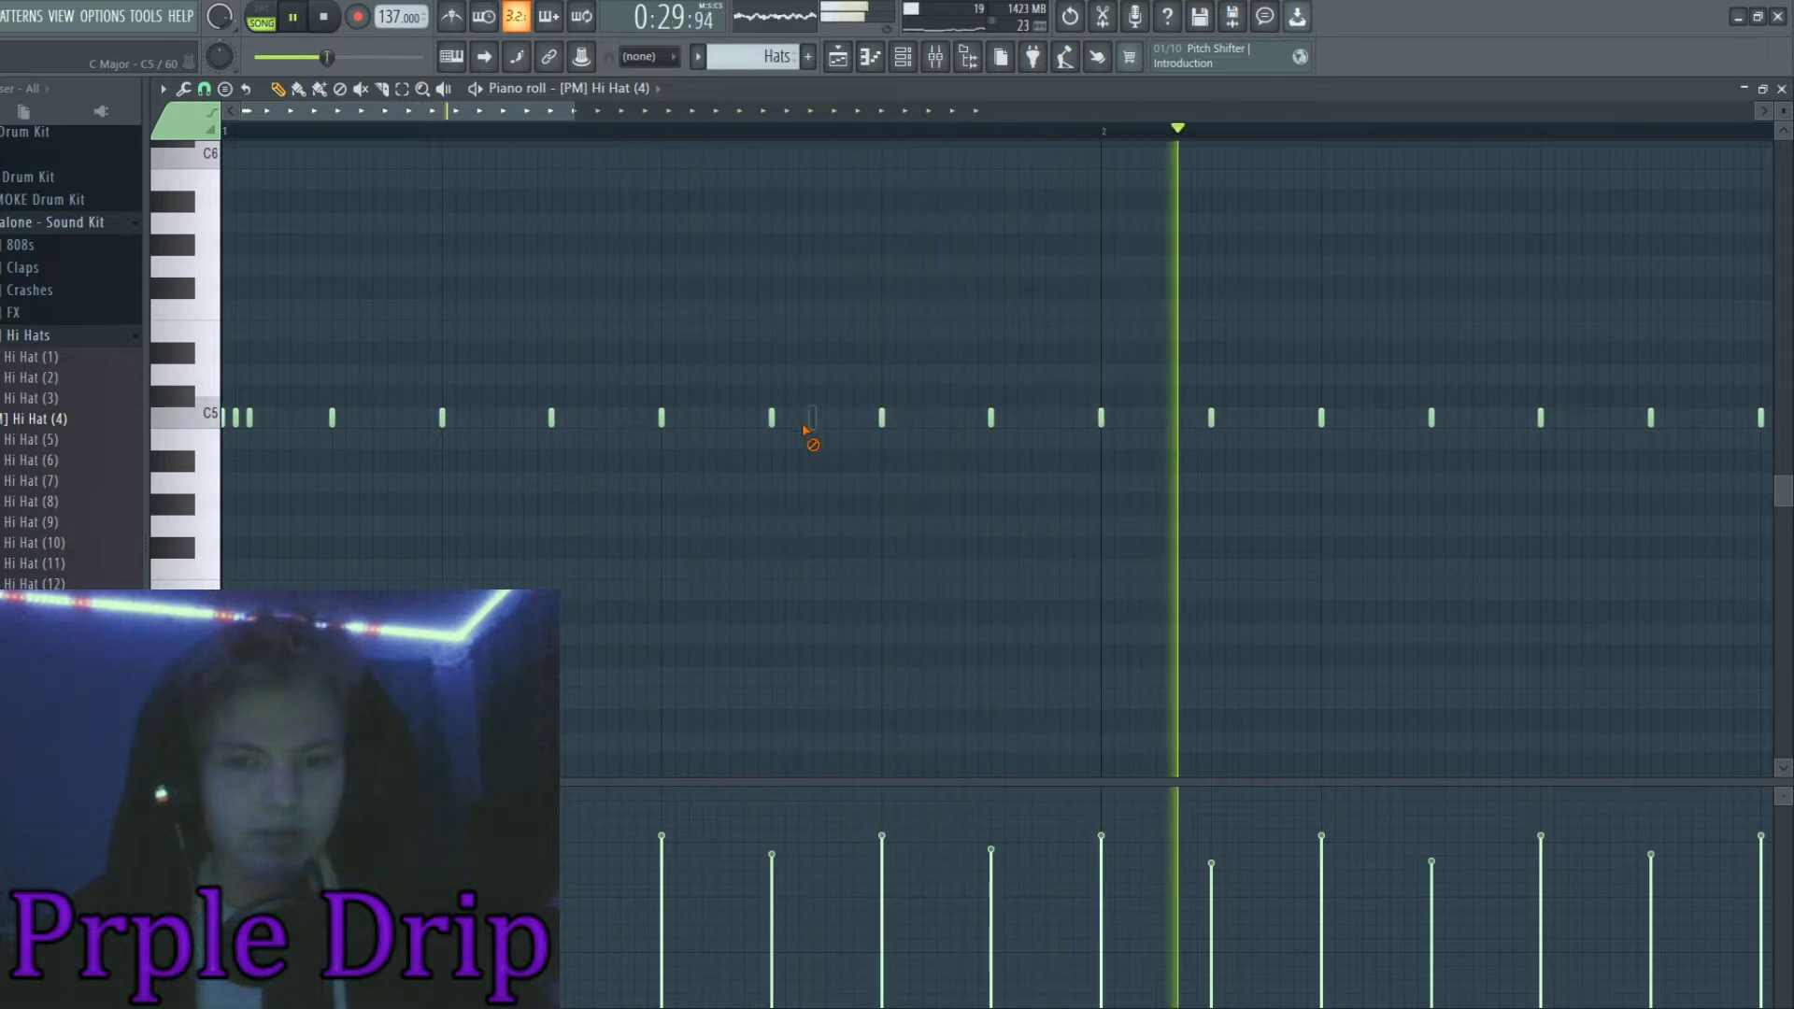
{"action": "key", "text": "space"}
{"action": "scroll", "coordinate": [1325, 449], "scroll_direction": "up", "scroll_amount": 1}
{"action": "scroll", "coordinate": [1367, 423], "scroll_direction": "down", "scroll_amount": 2}
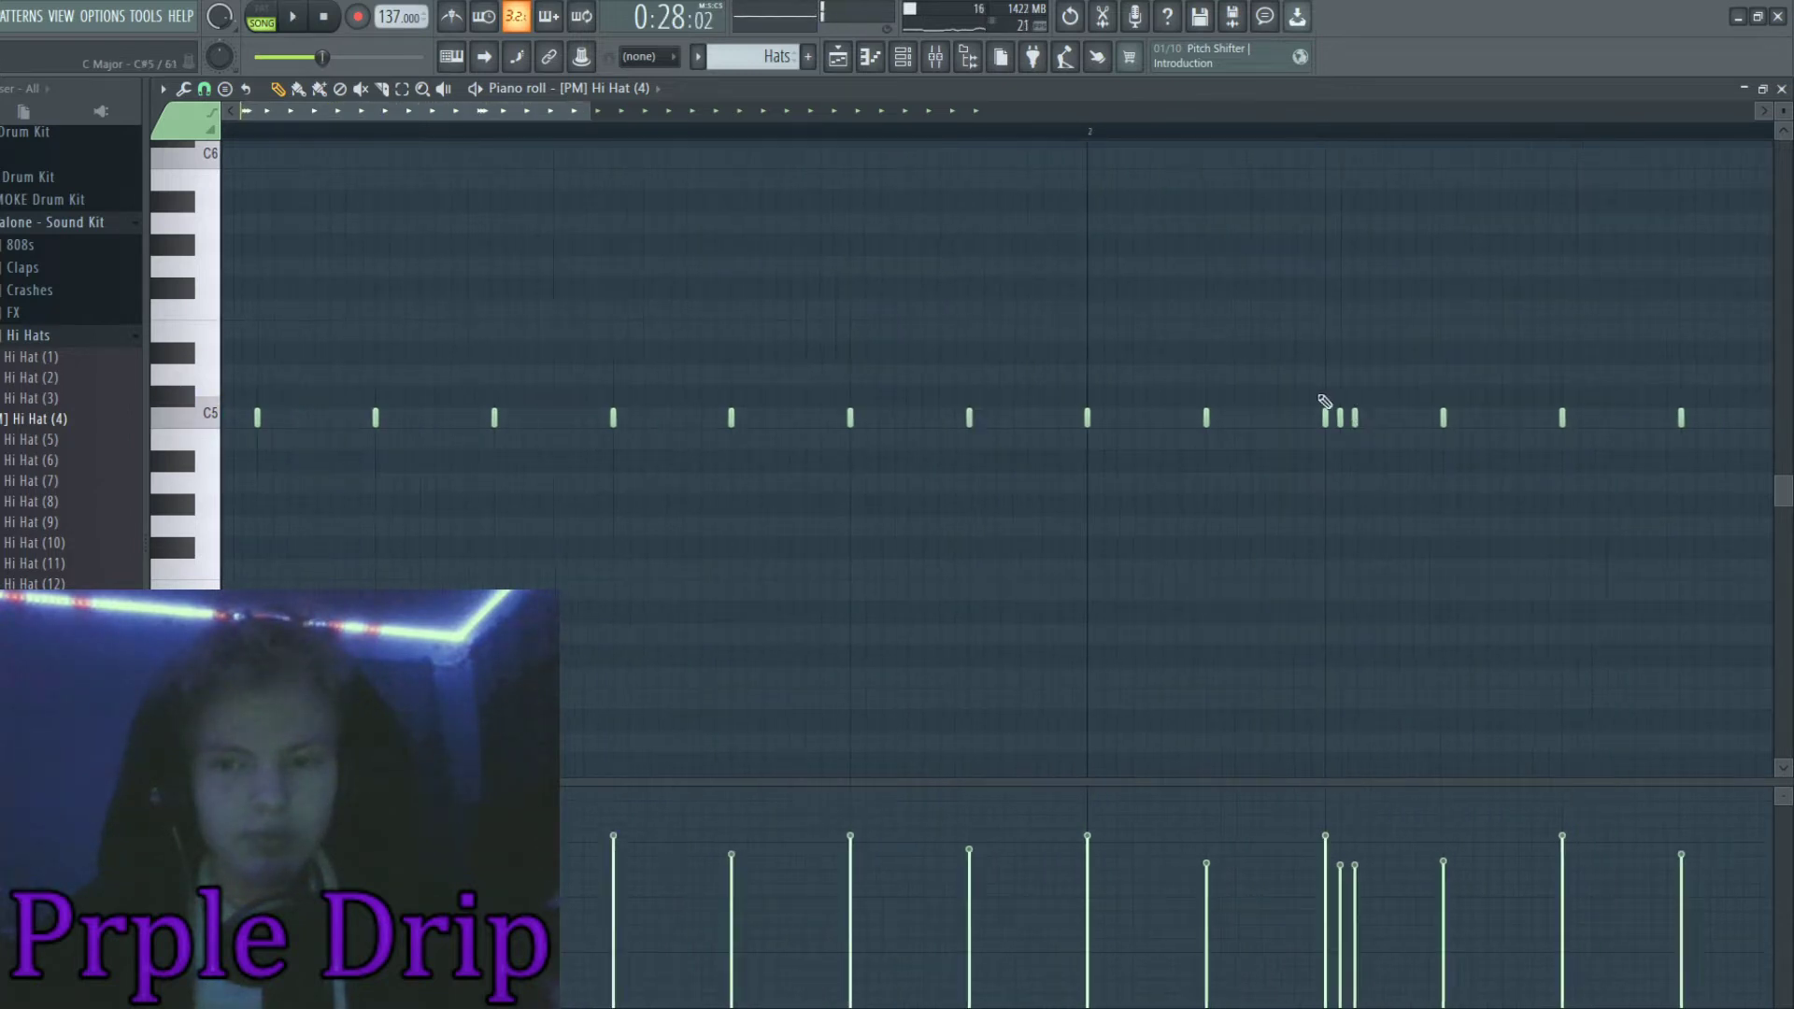
Add two quick C5 roll notes after the start of bar 3 and two more after beat 2 of bar 4
{"action": "key", "text": "space"}
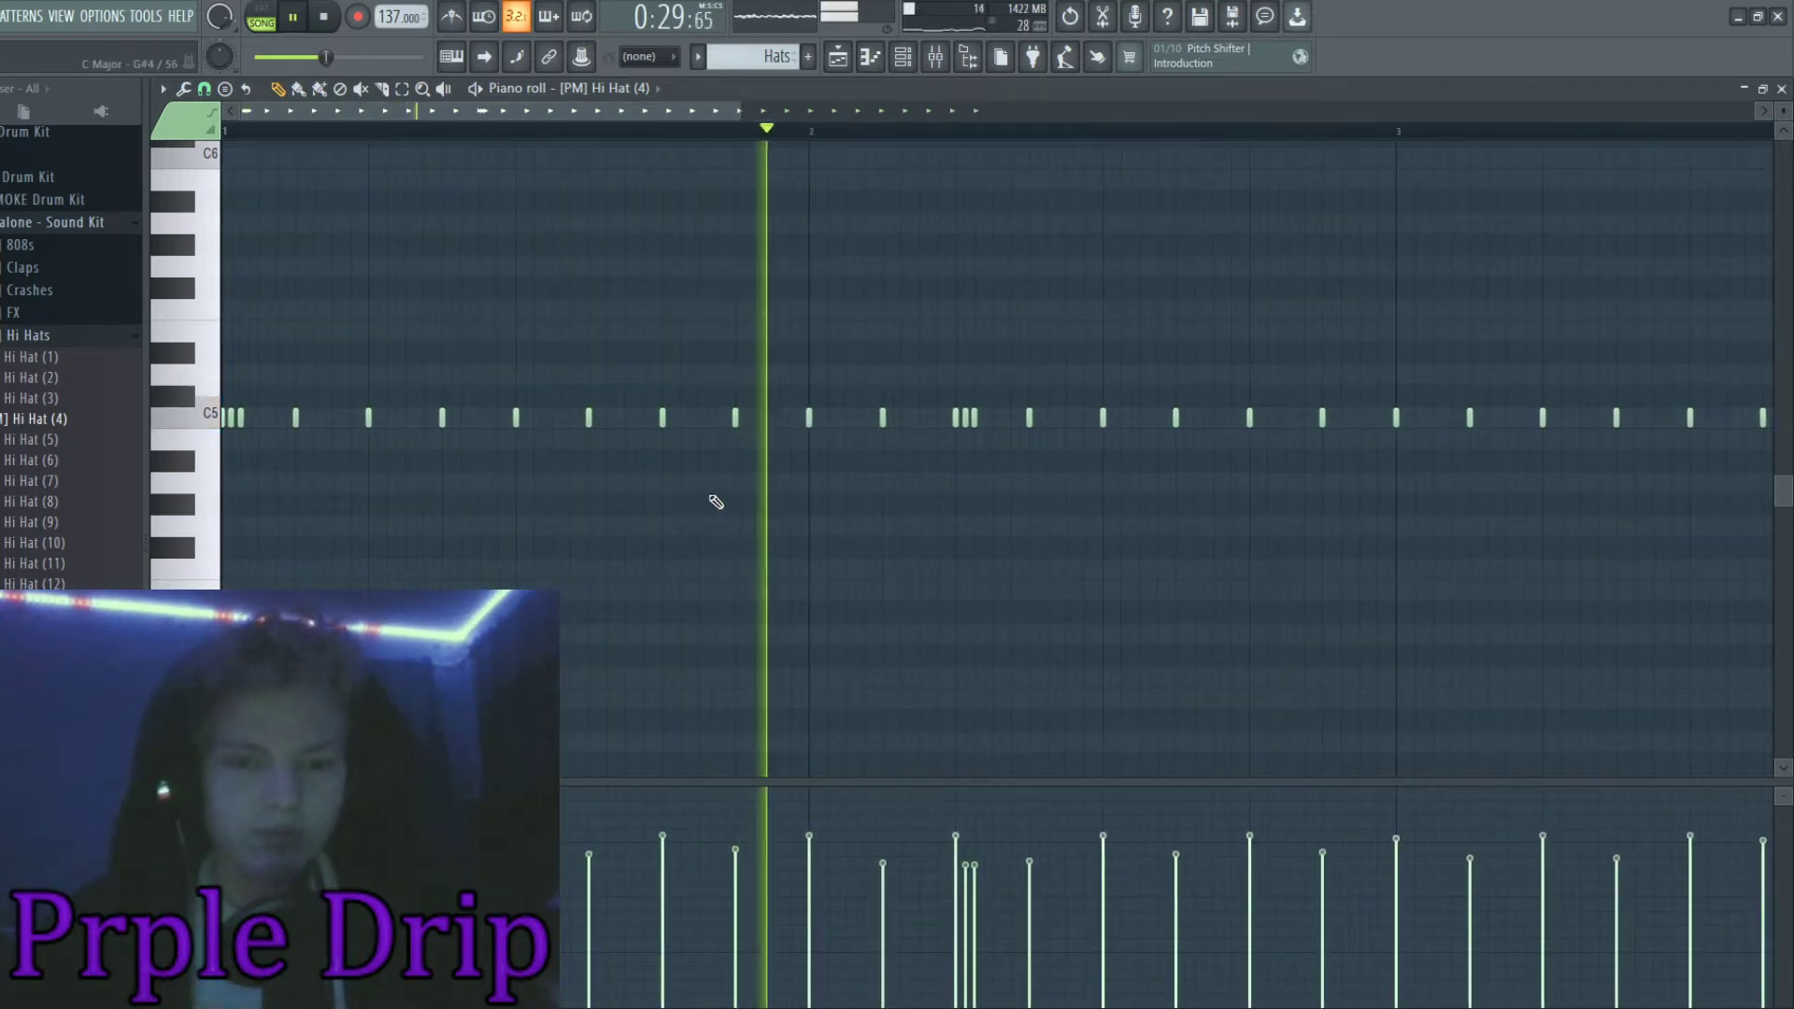
{"action": "scroll", "coordinate": [1140, 476], "scroll_direction": "down", "scroll_amount": 1}
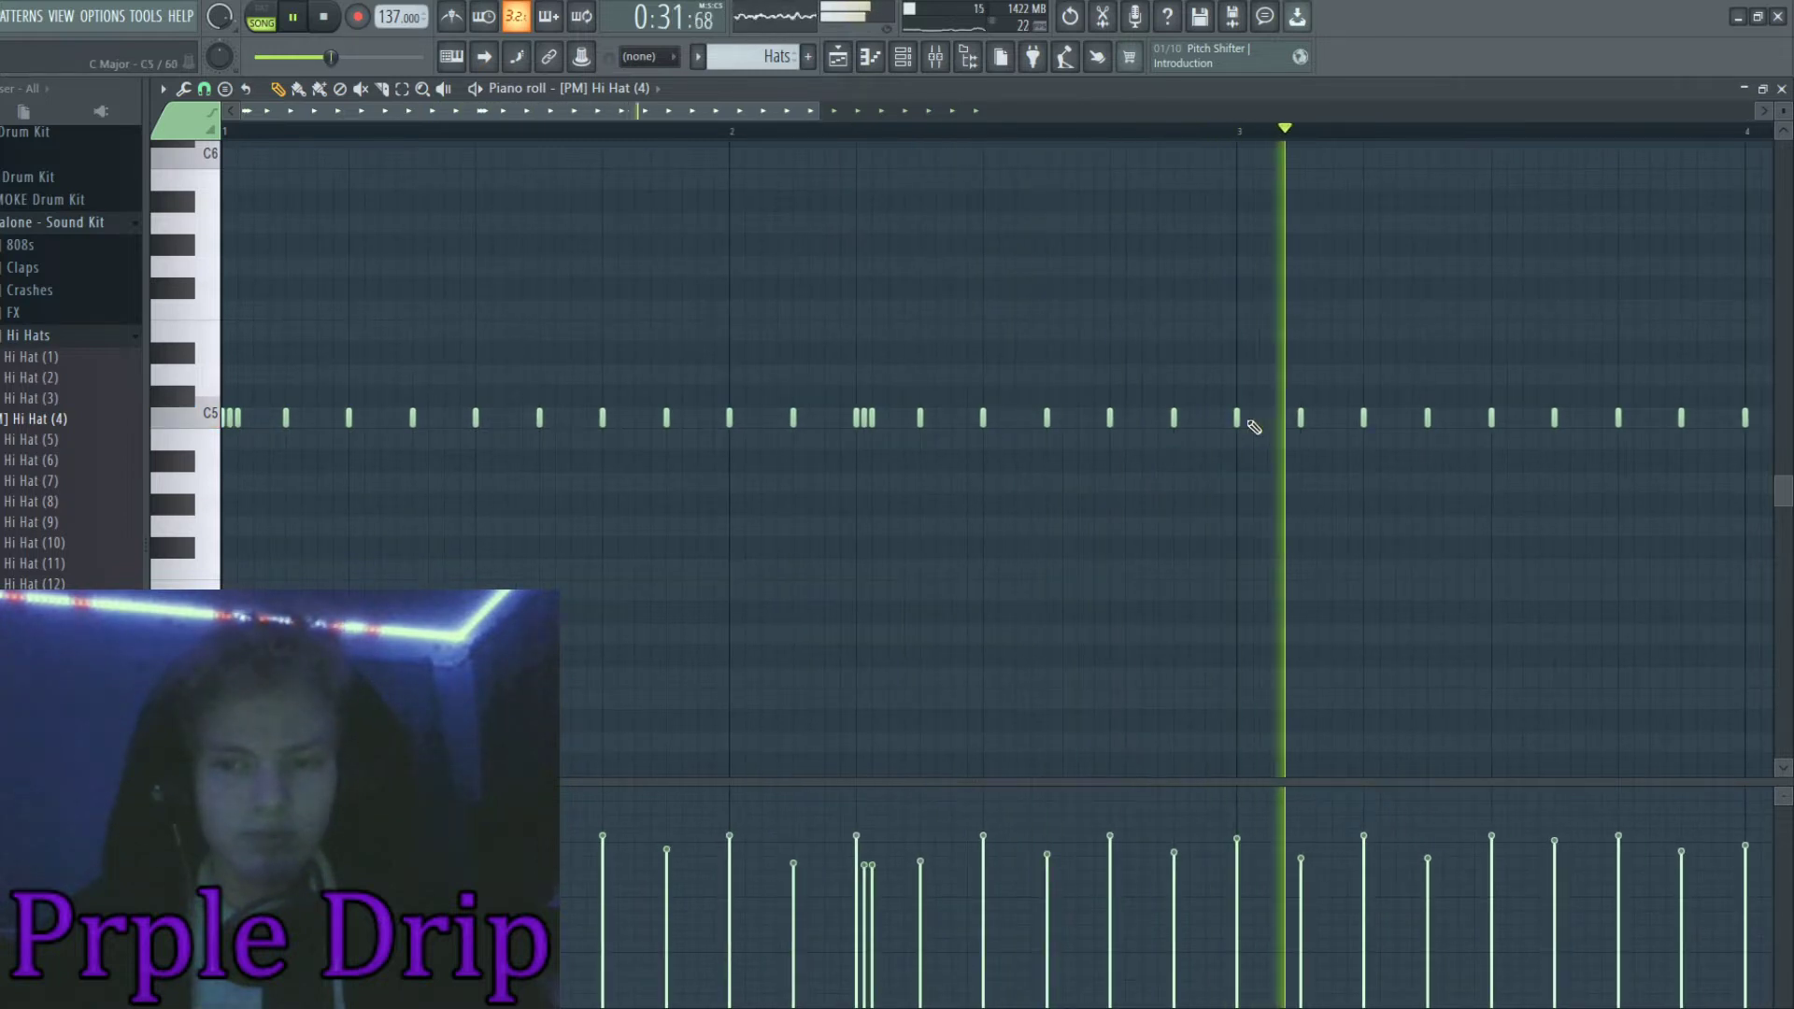
{"action": "scroll", "coordinate": [1495, 551], "scroll_direction": "up", "scroll_amount": 1}
{"action": "scroll", "coordinate": [1514, 533], "scroll_direction": "up", "scroll_amount": 1}
{"action": "left_click_drag", "start_coordinate": [1526, 478], "coordinate": [1081, 557]}
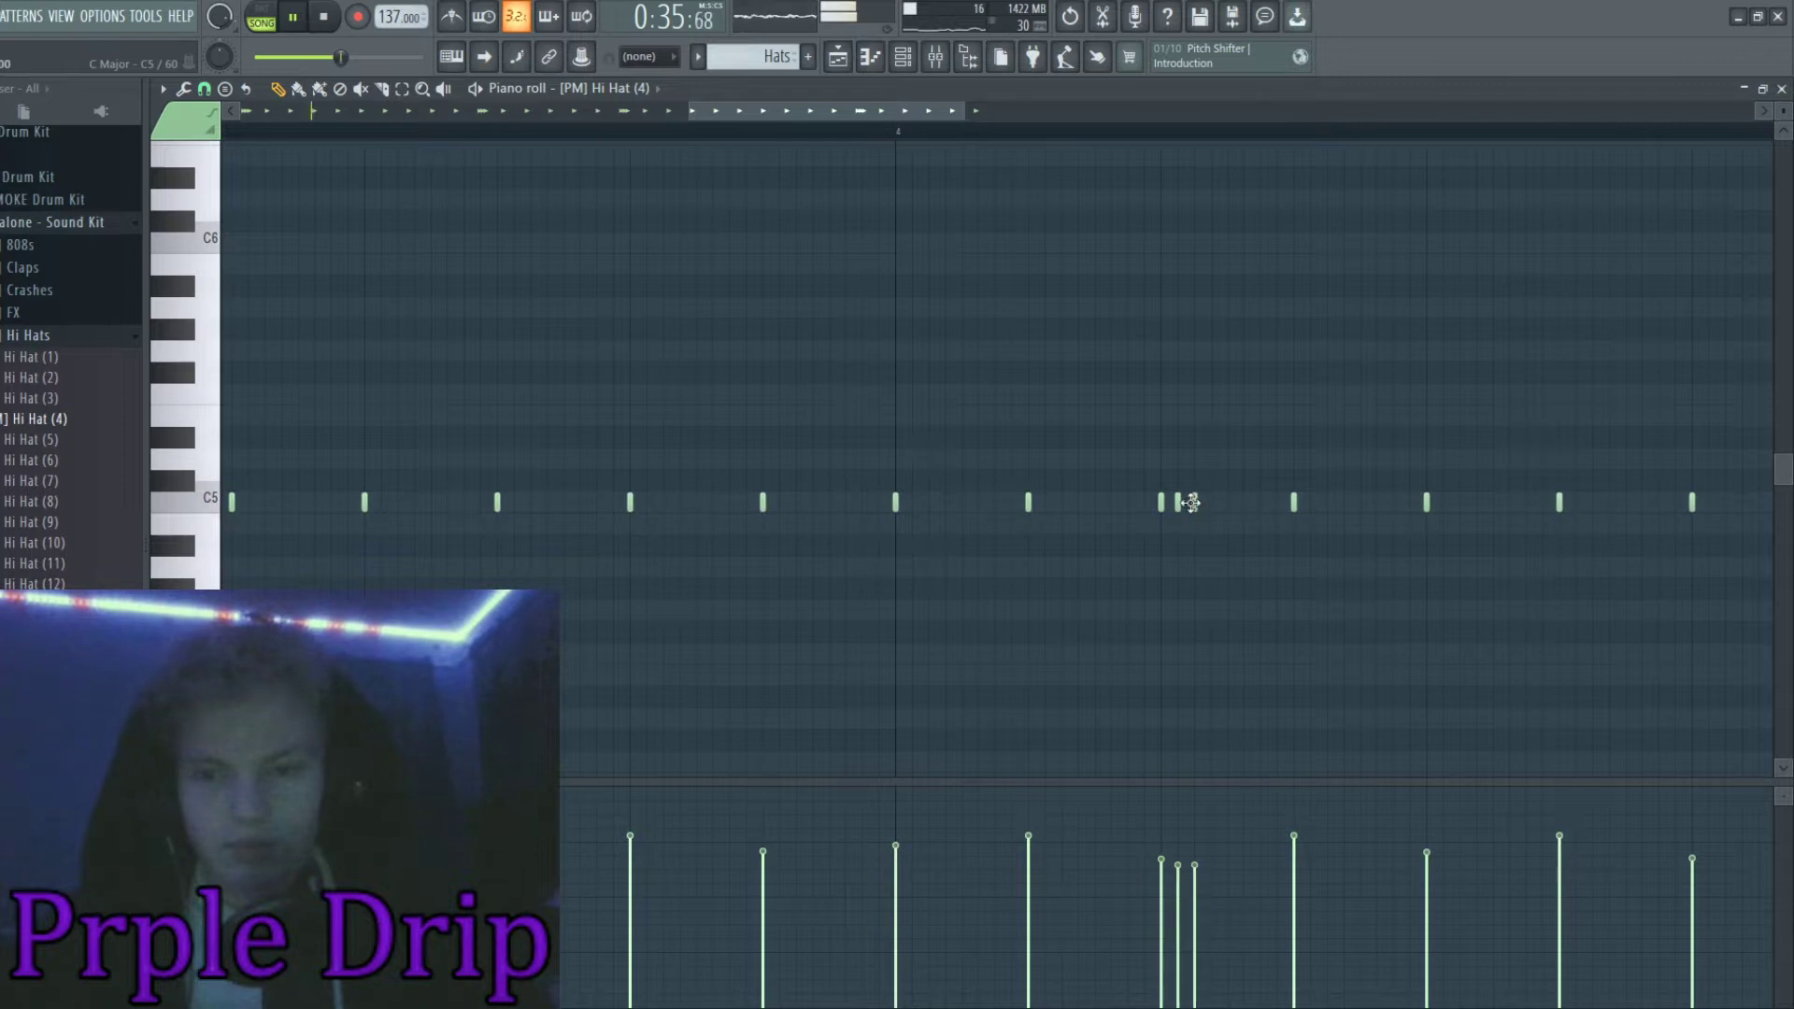
{"action": "scroll", "coordinate": [857, 601], "scroll_direction": "down", "scroll_amount": 2}
{"action": "scroll", "coordinate": [1526, 561], "scroll_direction": "down", "scroll_amount": 1}
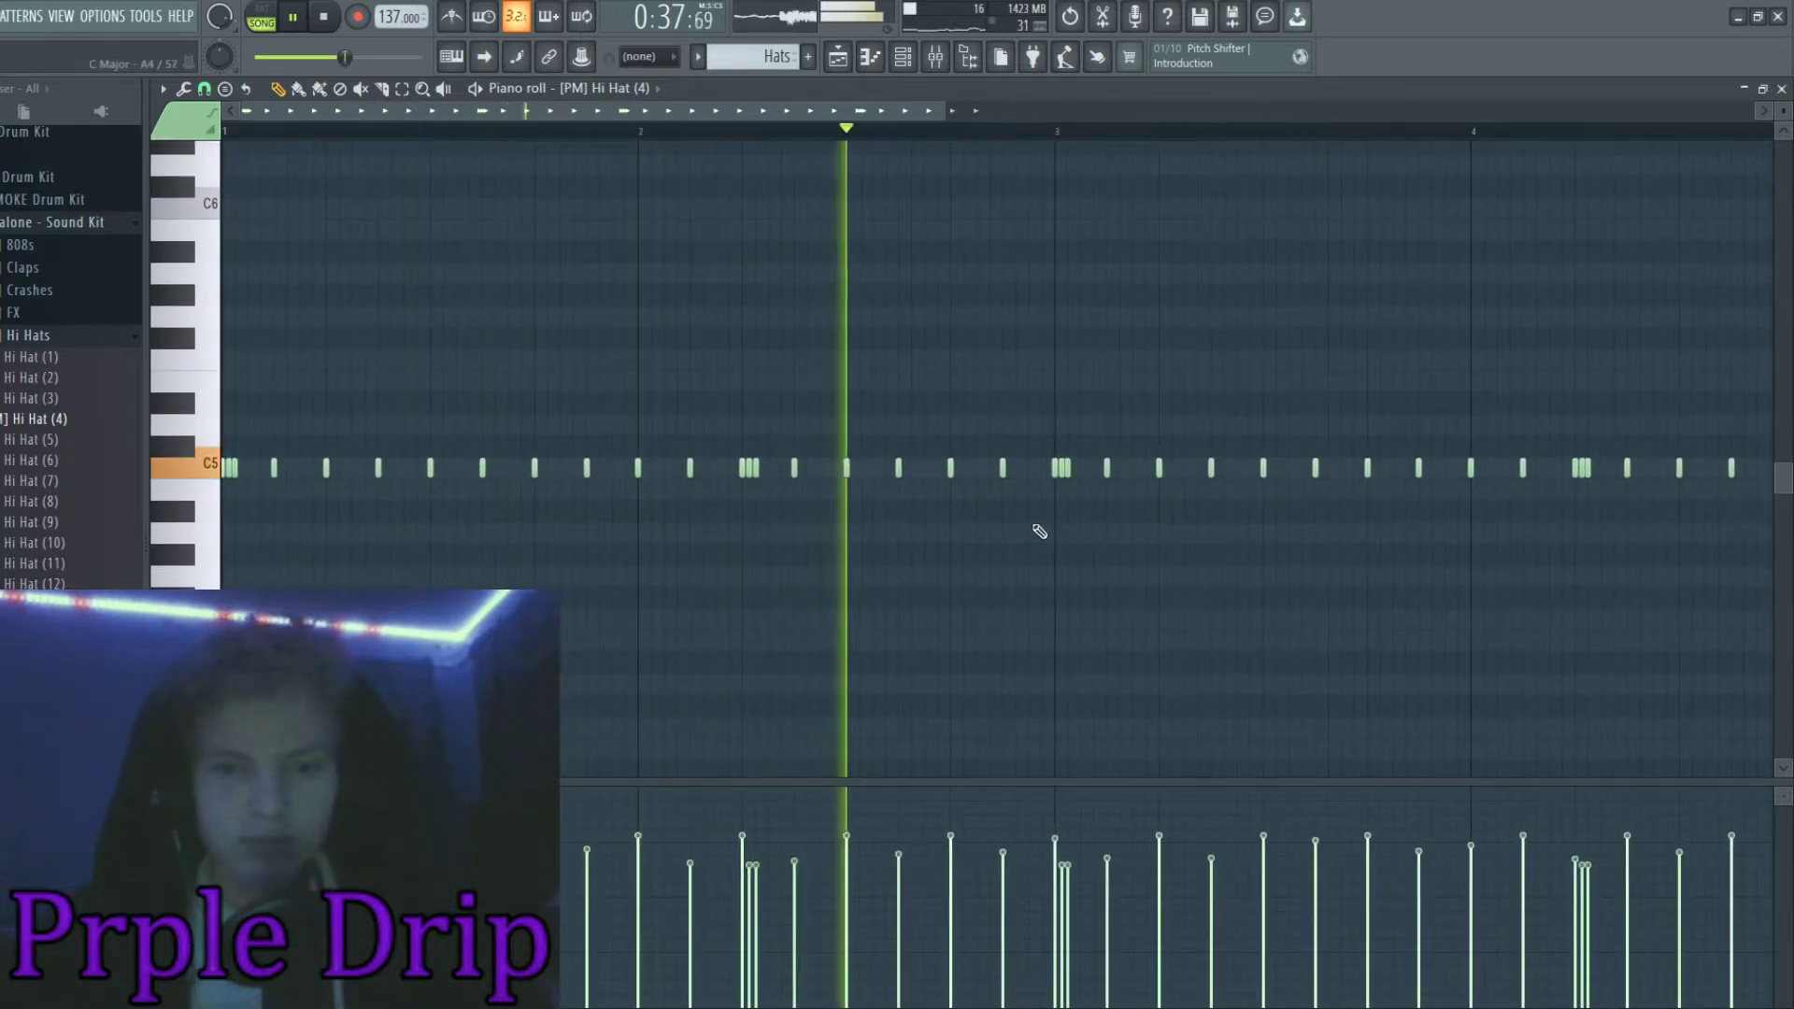
Draw a descending hi-hat run of B4, A4, F4 and C#4 after beat 4 of bar 3, with reduced velocities
{"action": "scroll", "coordinate": [1430, 654], "scroll_direction": "up", "scroll_amount": 2}
{"action": "scroll", "coordinate": [1533, 641], "scroll_direction": "down", "scroll_amount": 1}
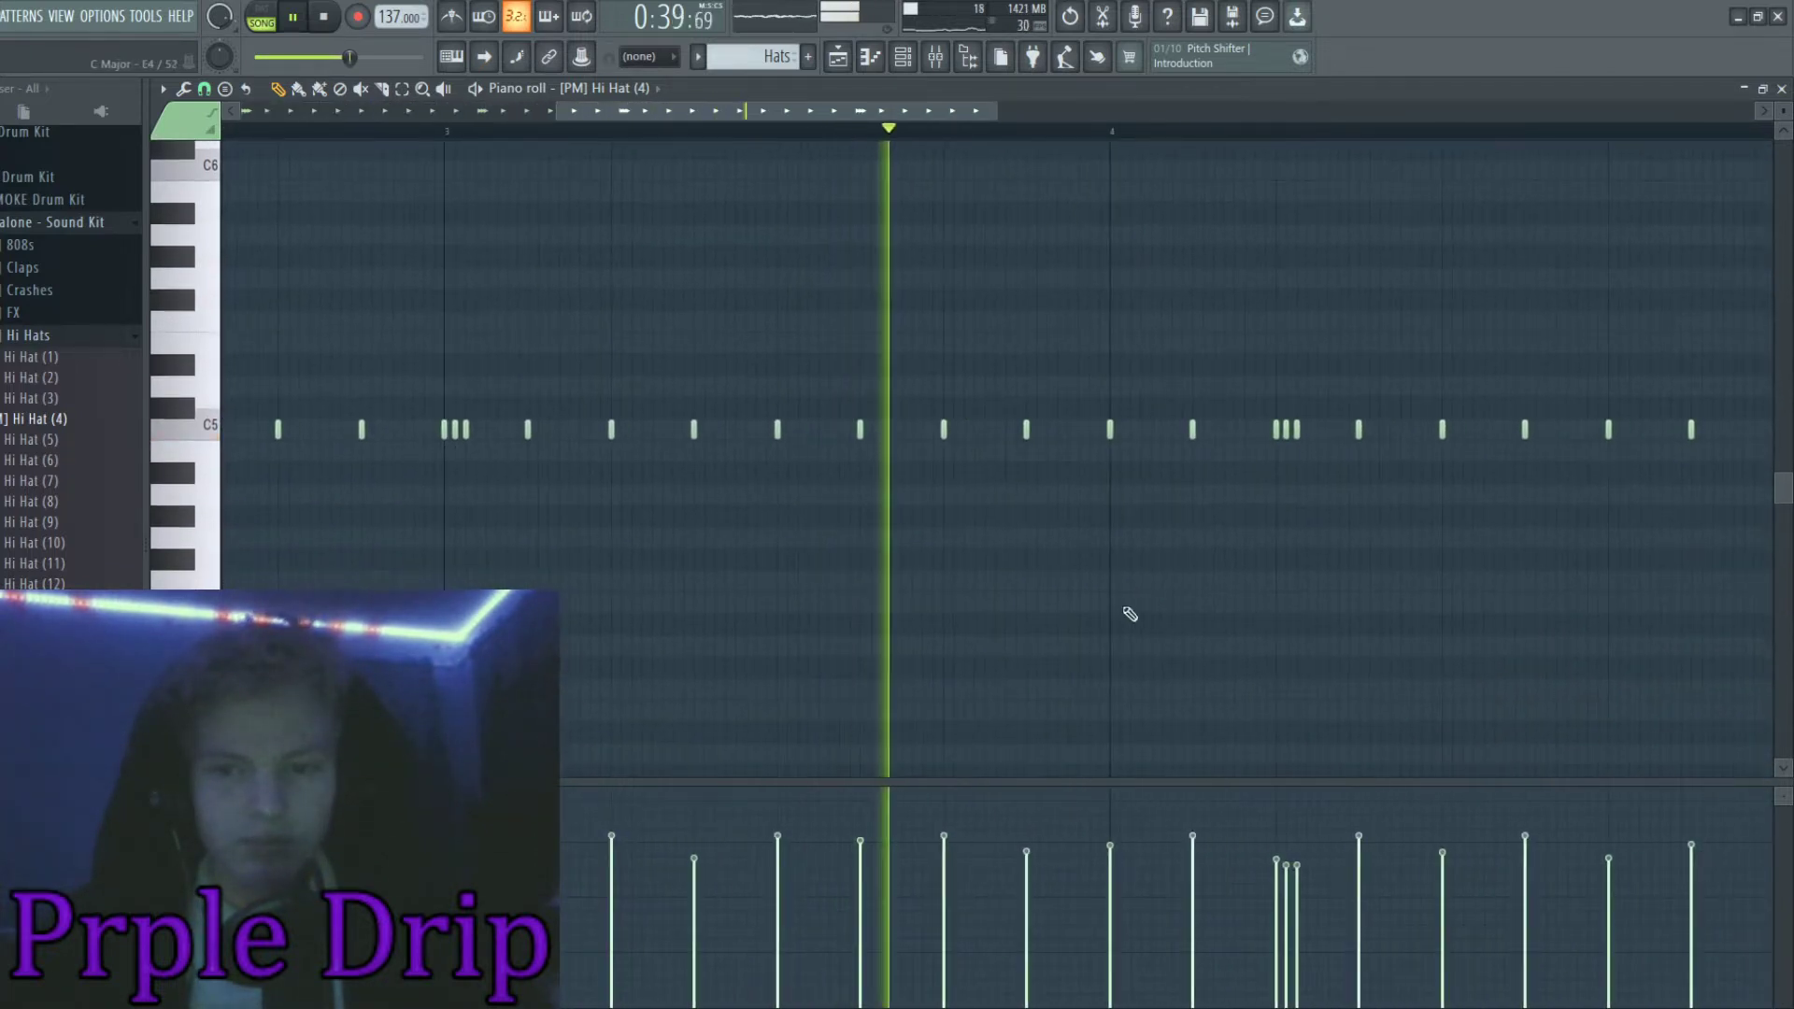
{"action": "scroll", "coordinate": [963, 460], "scroll_direction": "up", "scroll_amount": 2}
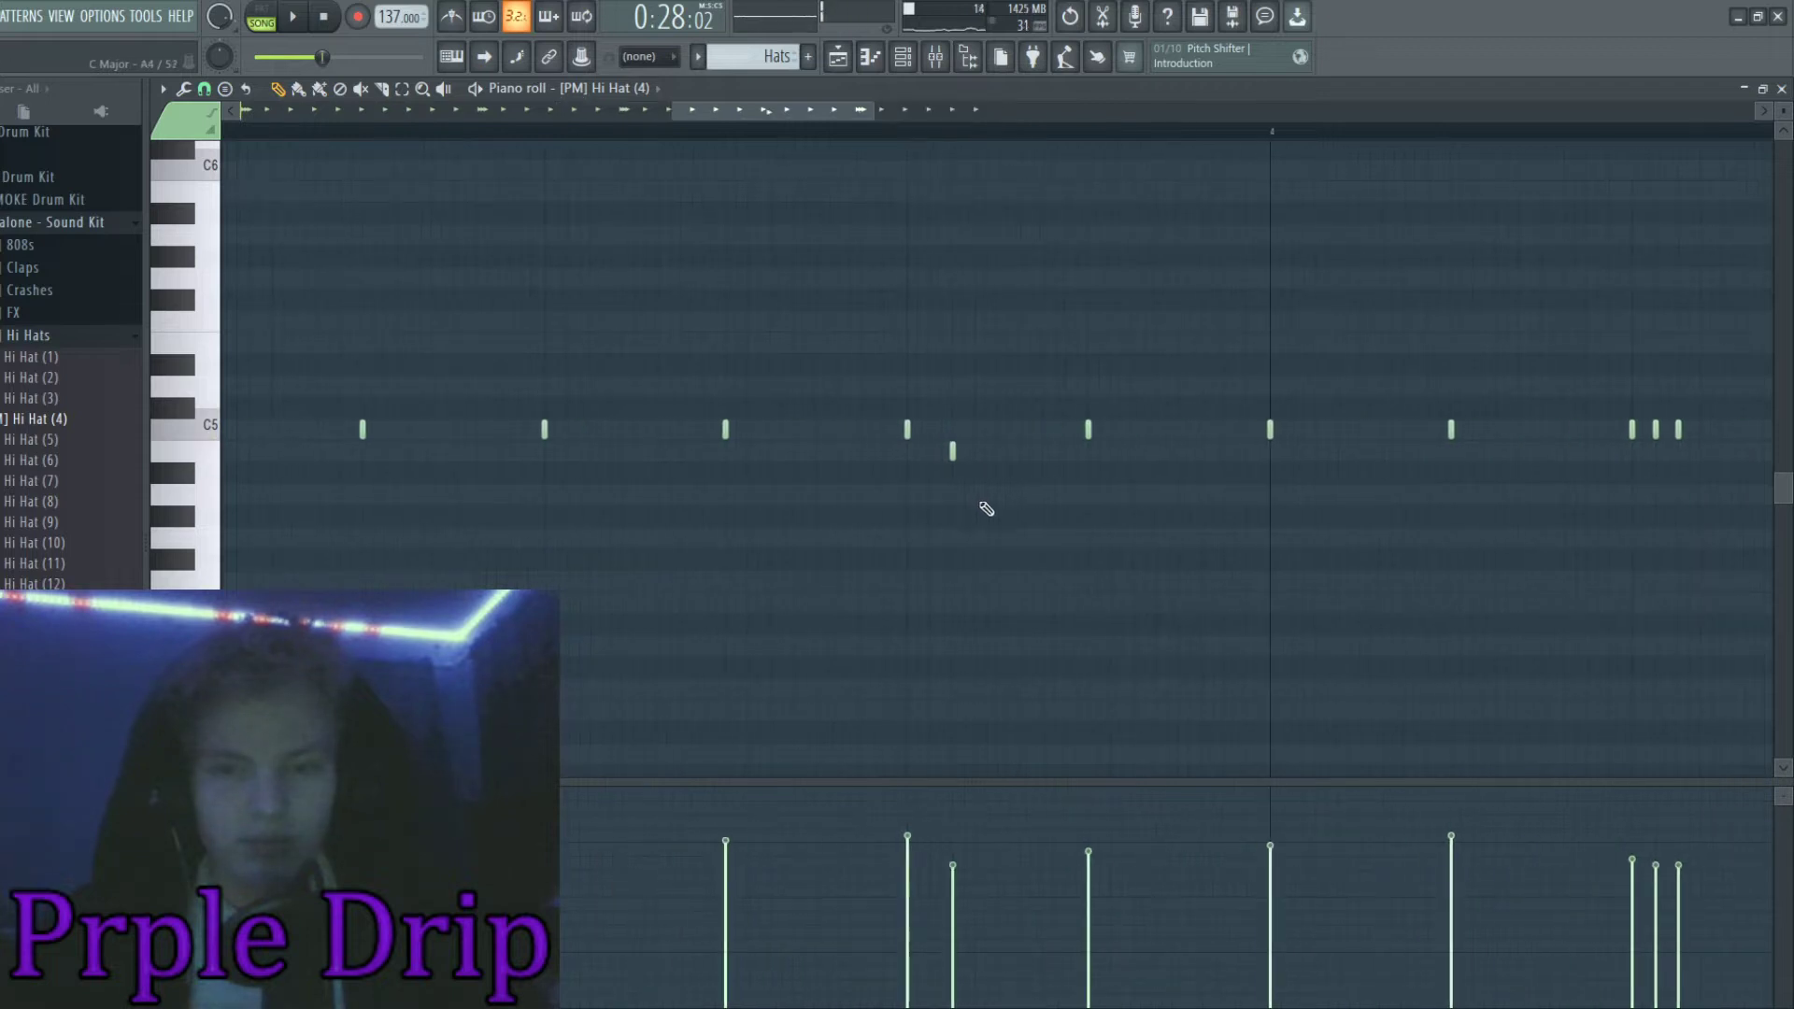
{"action": "scroll", "coordinate": [1135, 571], "scroll_direction": "up", "scroll_amount": 2}
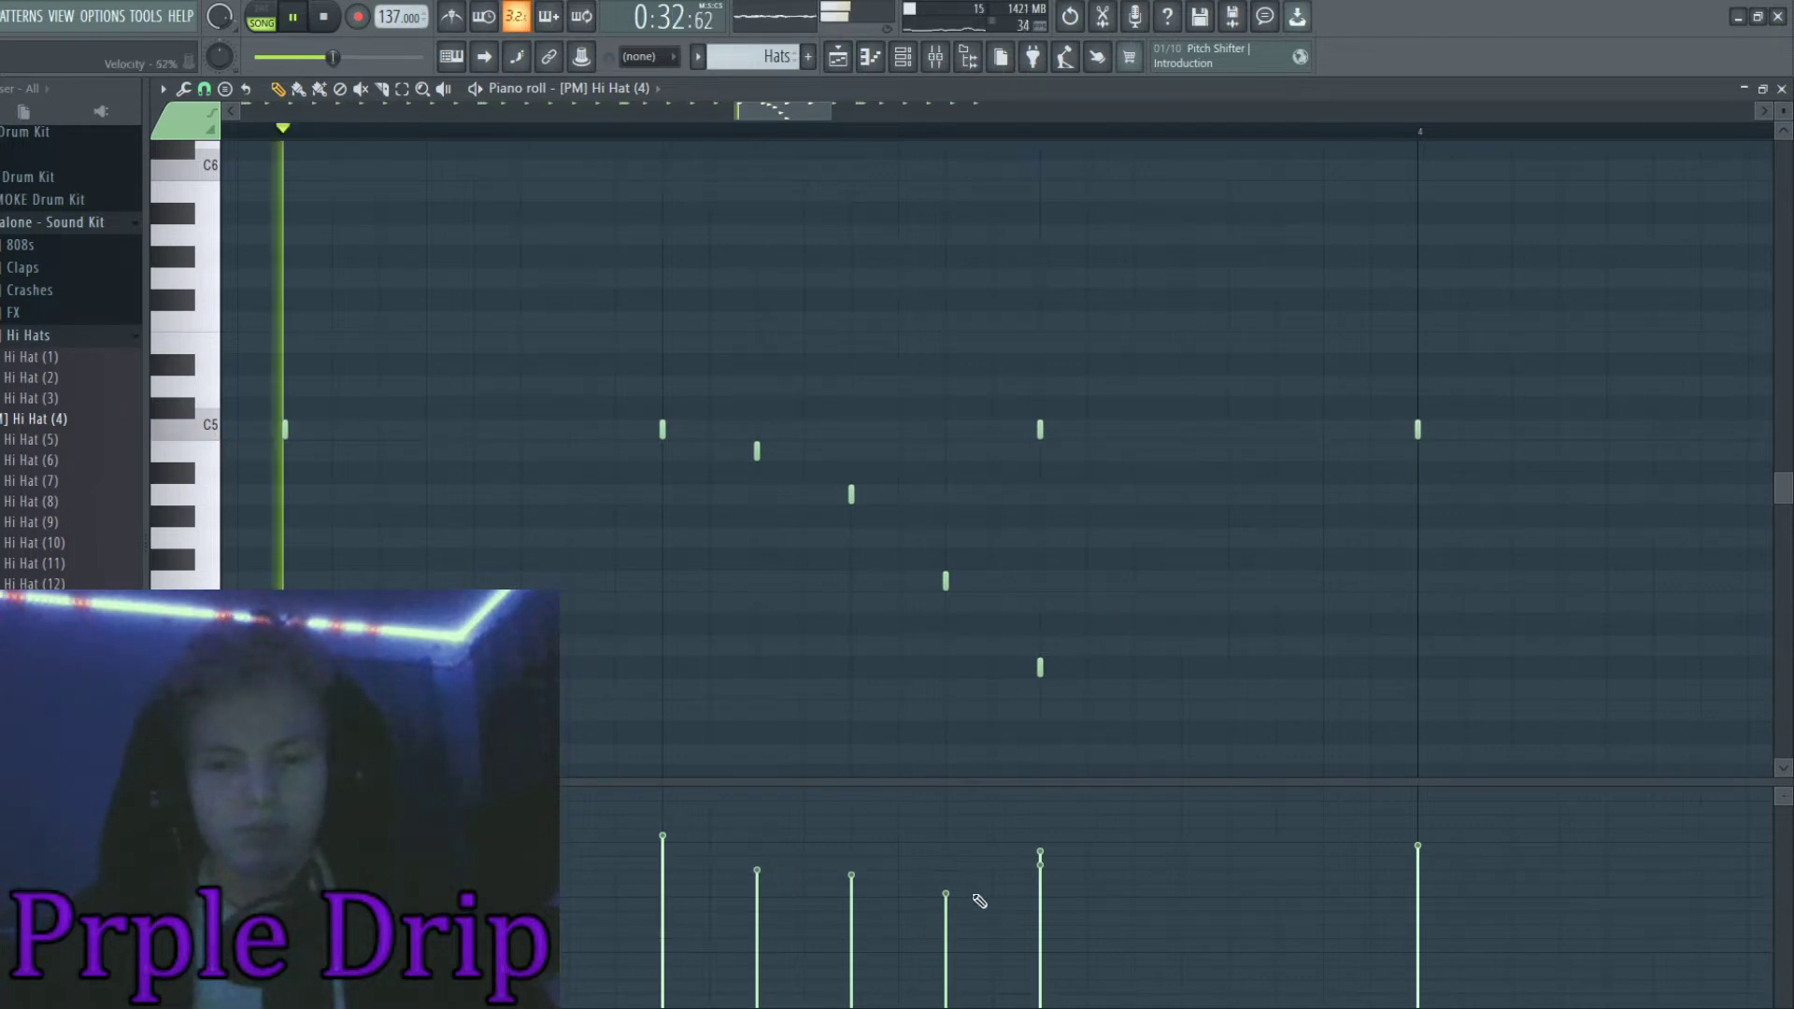
Extend the descending hi-hat run with A3 and F3 notes, ending at the start of bar 4
{"action": "scroll", "coordinate": [1118, 641], "scroll_direction": "down", "scroll_amount": 2}
{"action": "left_click_drag", "start_coordinate": [1205, 609], "coordinate": [1059, 526]}
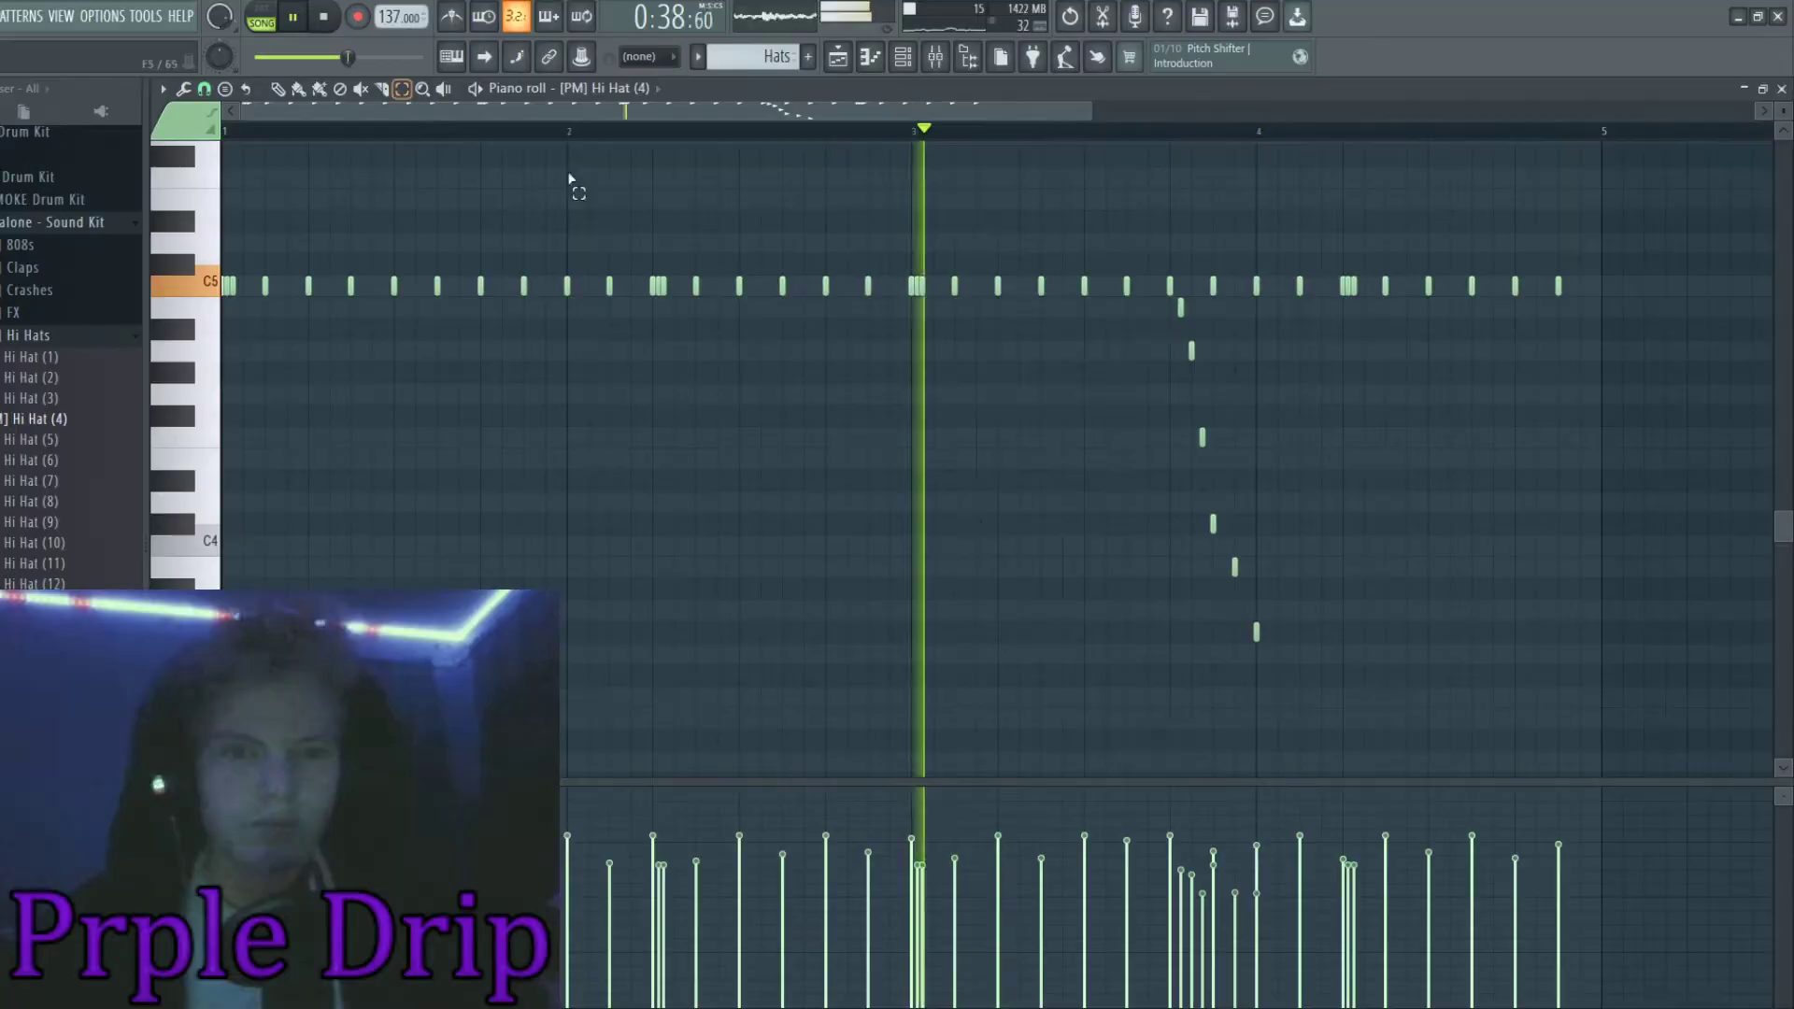
{"action": "left_click_drag", "start_coordinate": [1167, 300], "coordinate": [1346, 641]}
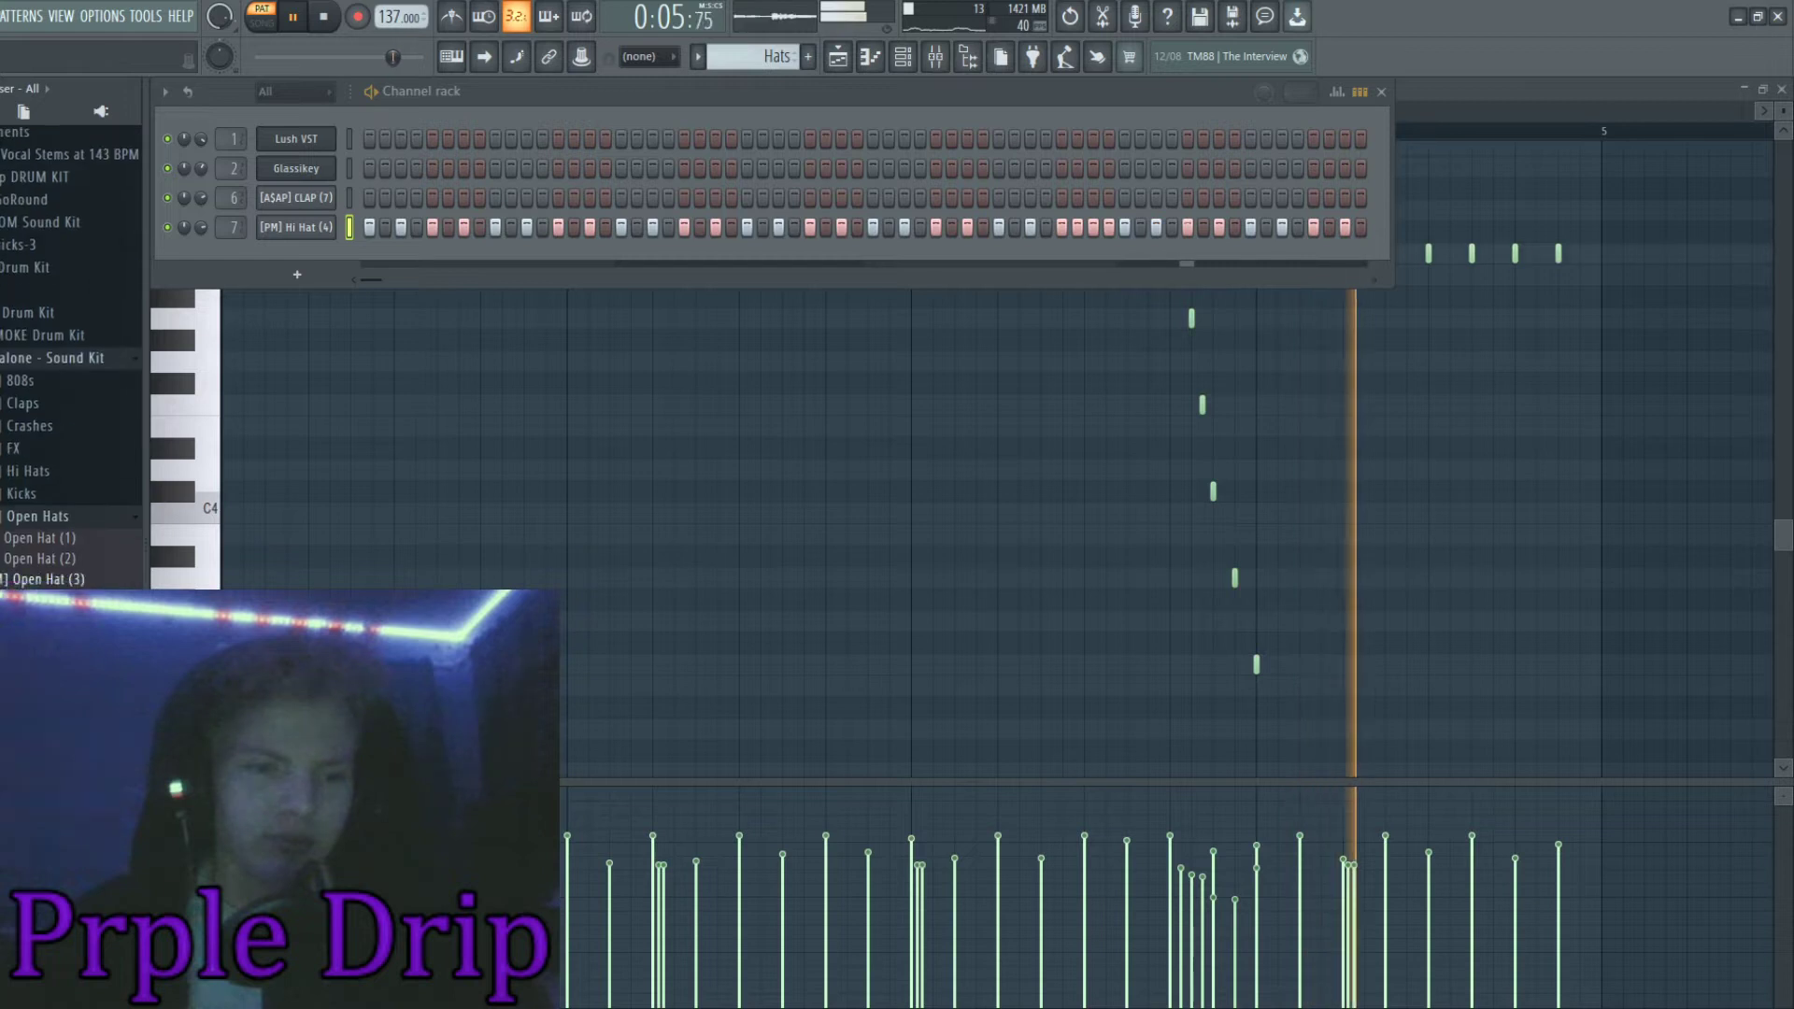
Audition the sound kit's open hat samples against the playing Hats pattern
{"action": "scroll", "coordinate": [63, 529], "scroll_direction": "down", "scroll_amount": 1}
{"action": "left_click", "coordinate": [64, 530]}
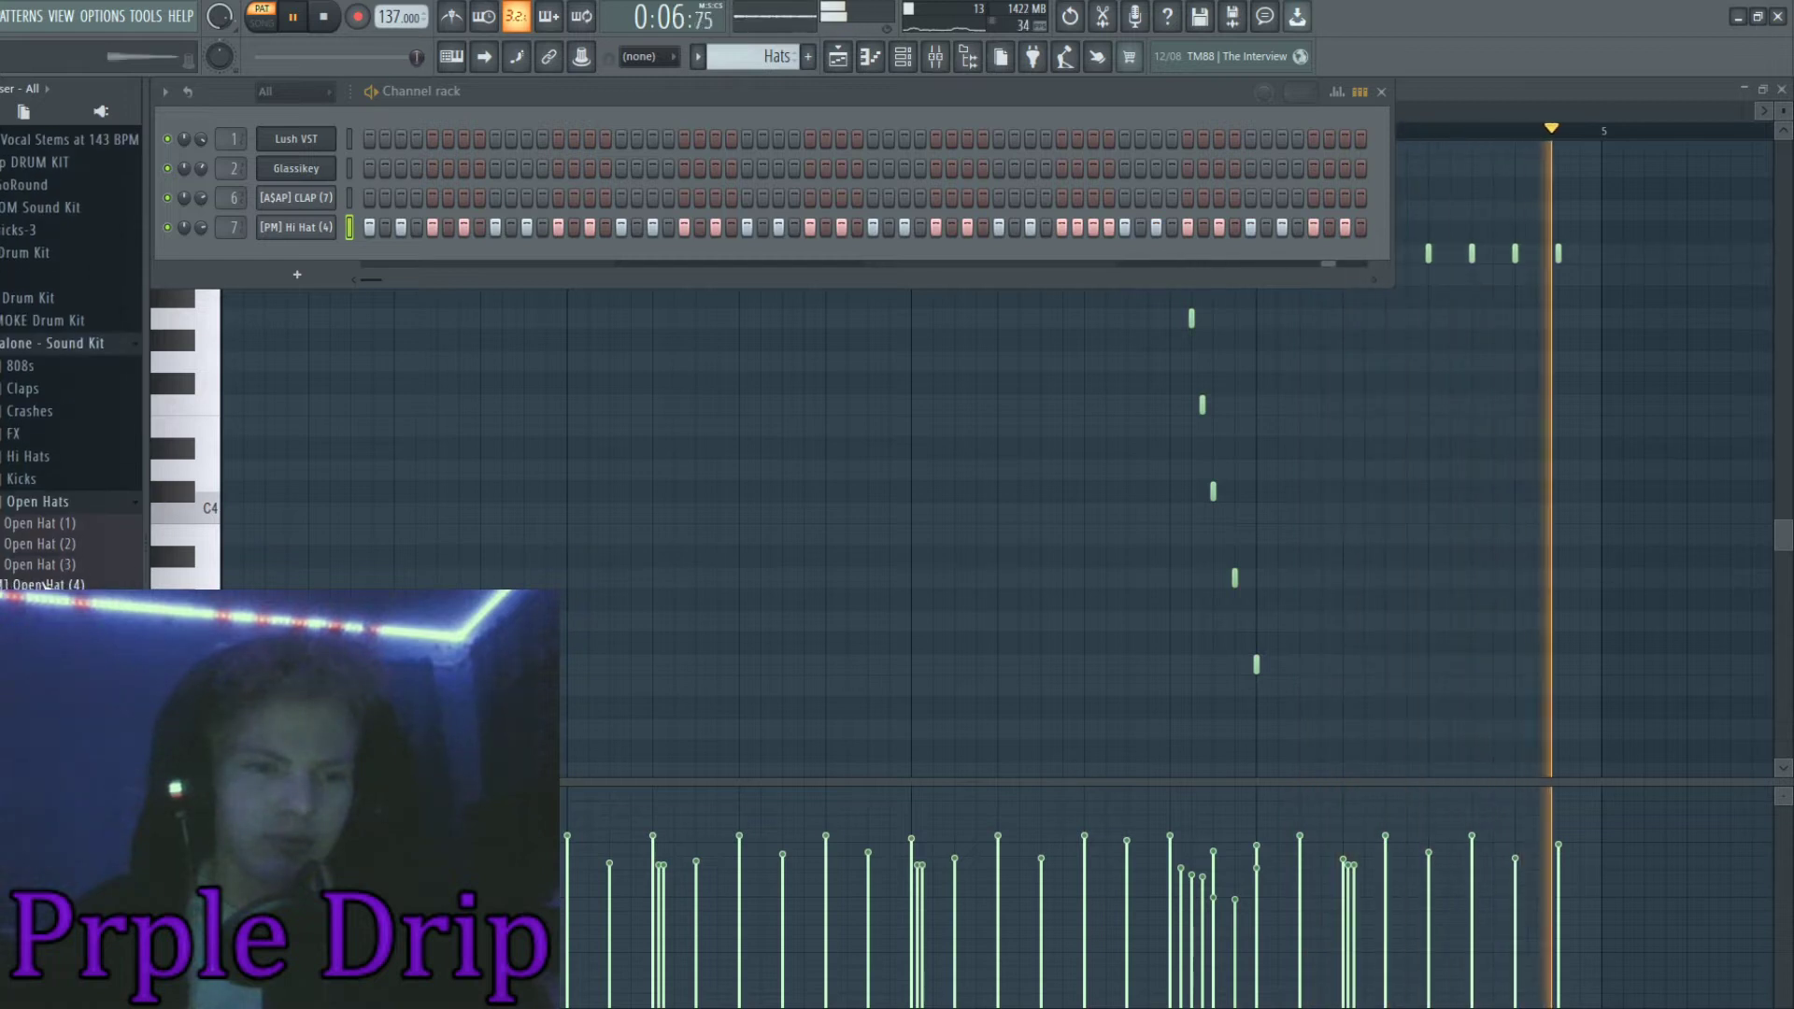
{"action": "key", "text": "space"}
{"action": "key", "text": "space"}
{"action": "left_click", "coordinate": [72, 524]}
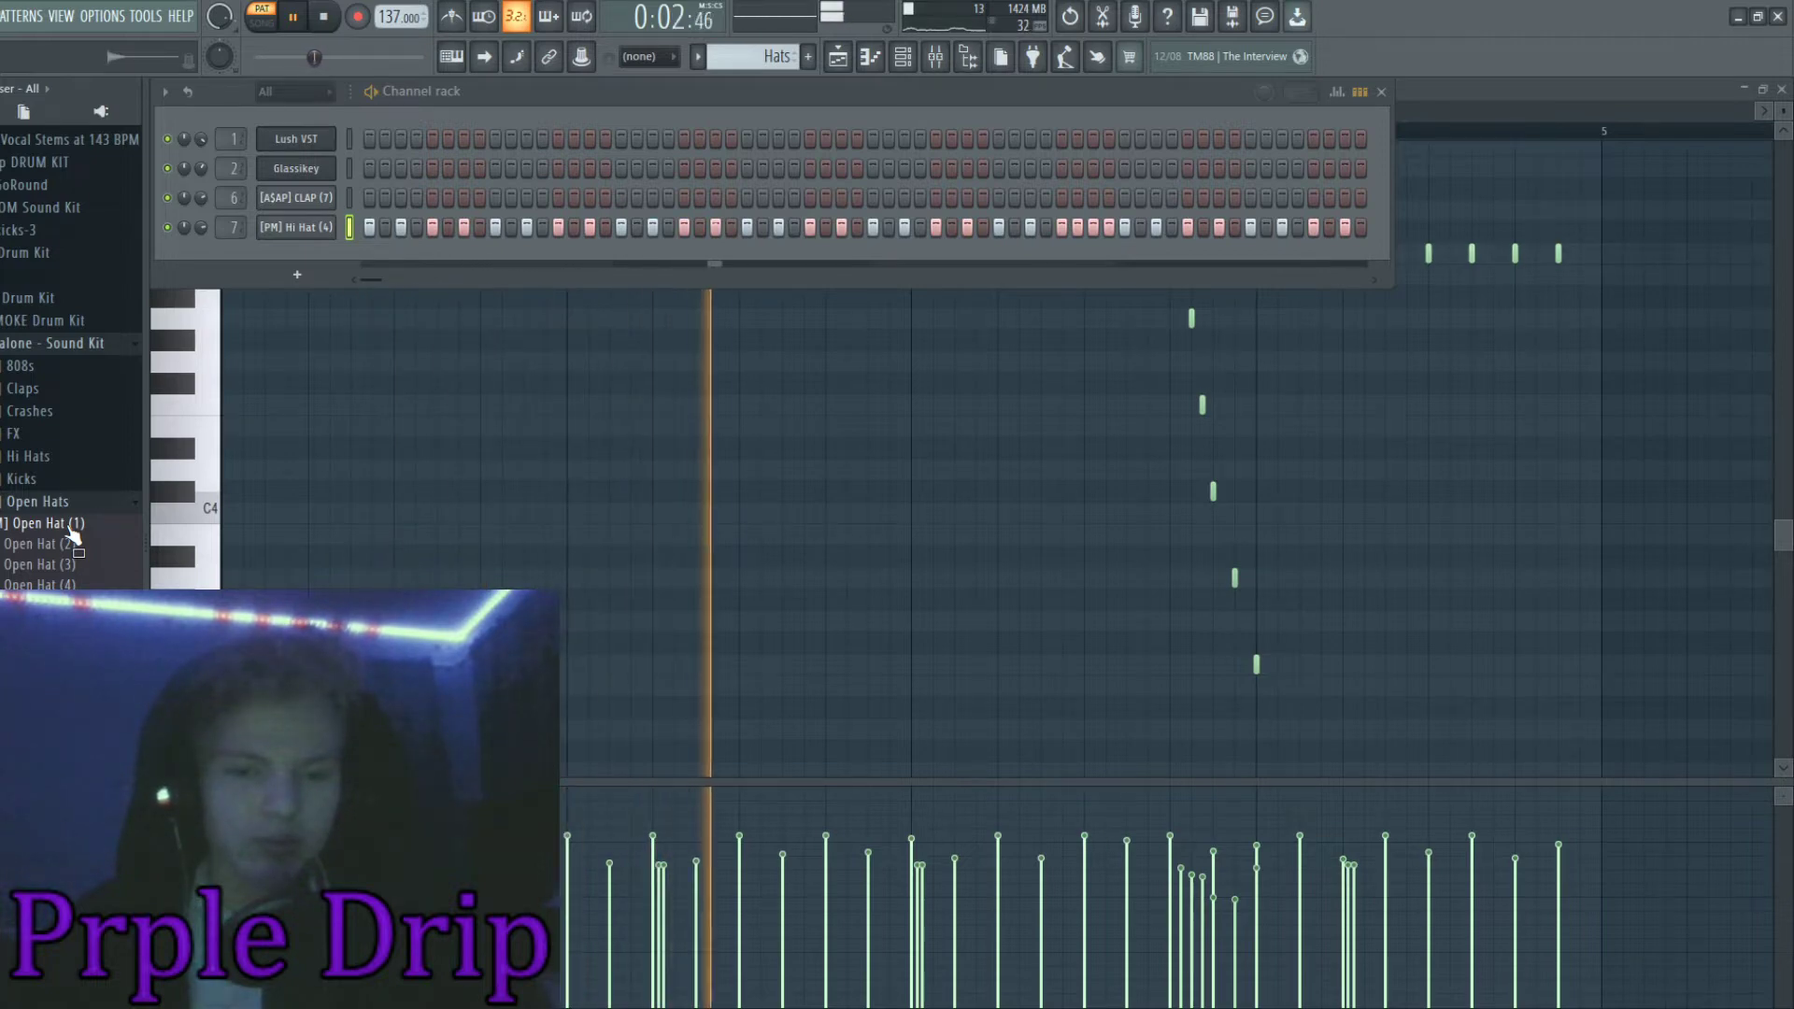
Add [PM] Open Hat (1) as a channel with three B4 notes from beat 2 in bars 1 and 3, and play it with the hi-hats
{"action": "left_click_drag", "start_coordinate": [74, 535], "coordinate": [305, 257]}
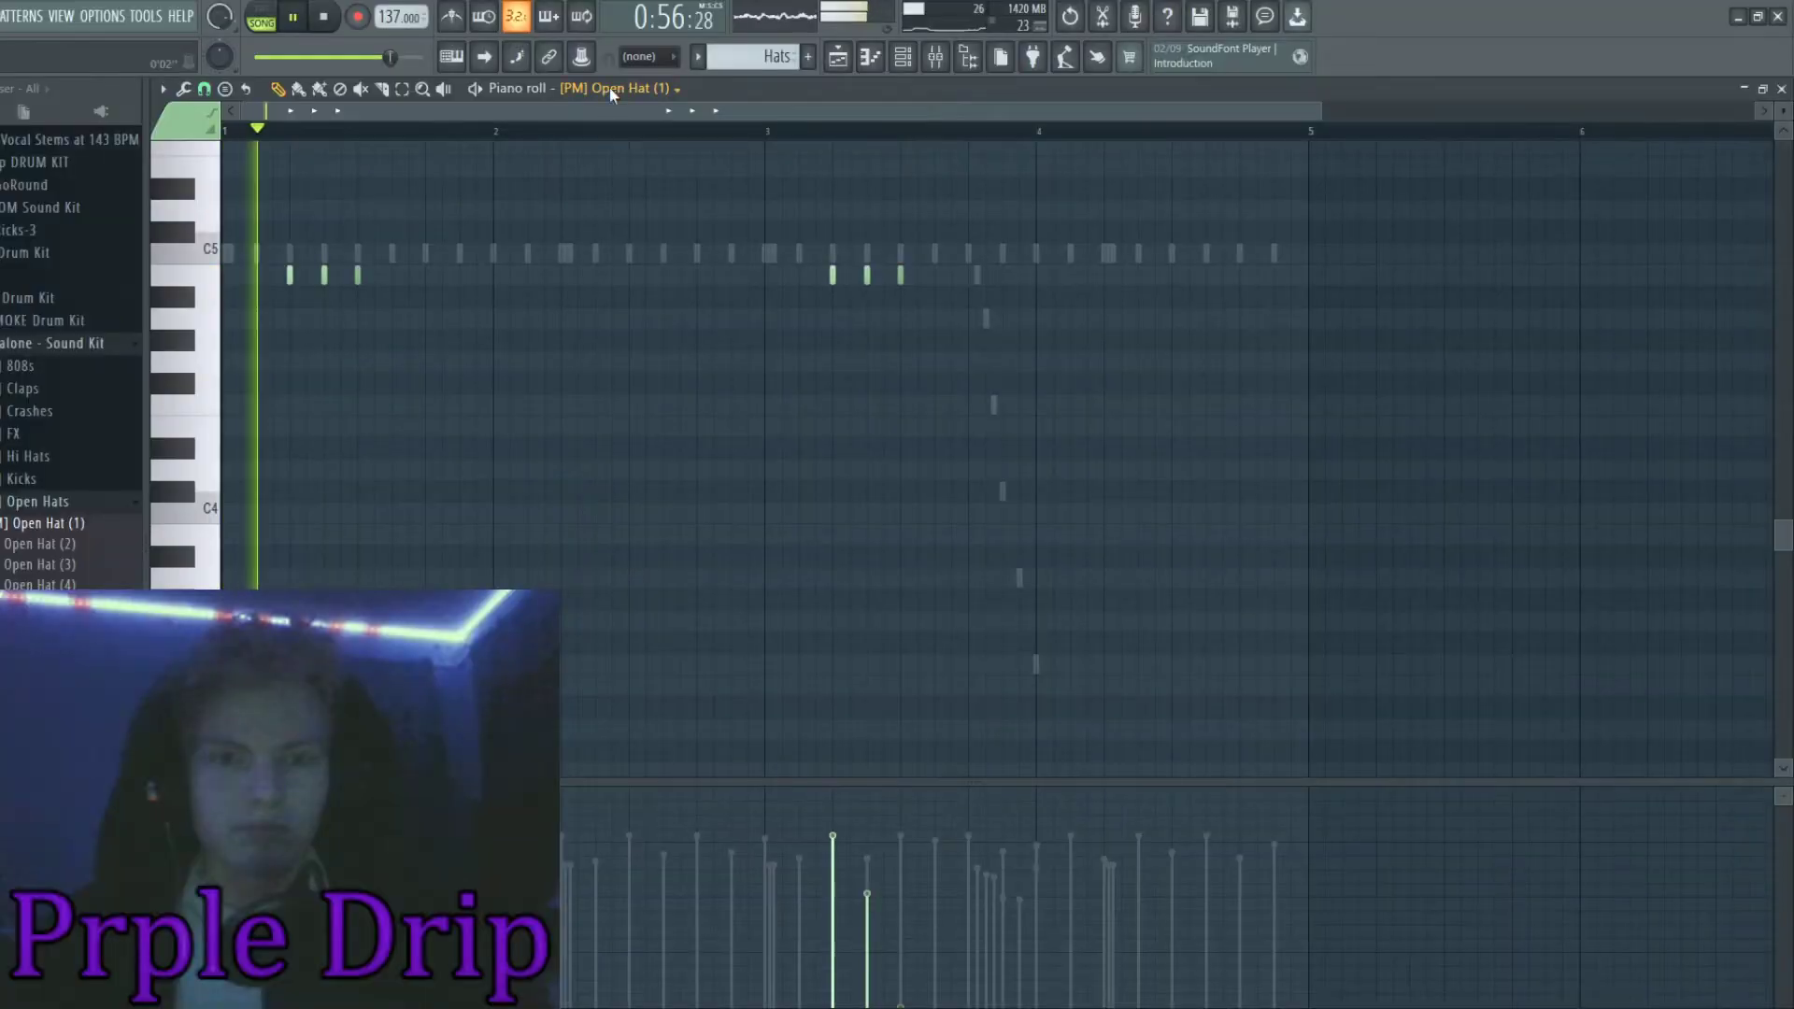
{"action": "left_click", "coordinate": [627, 185]}
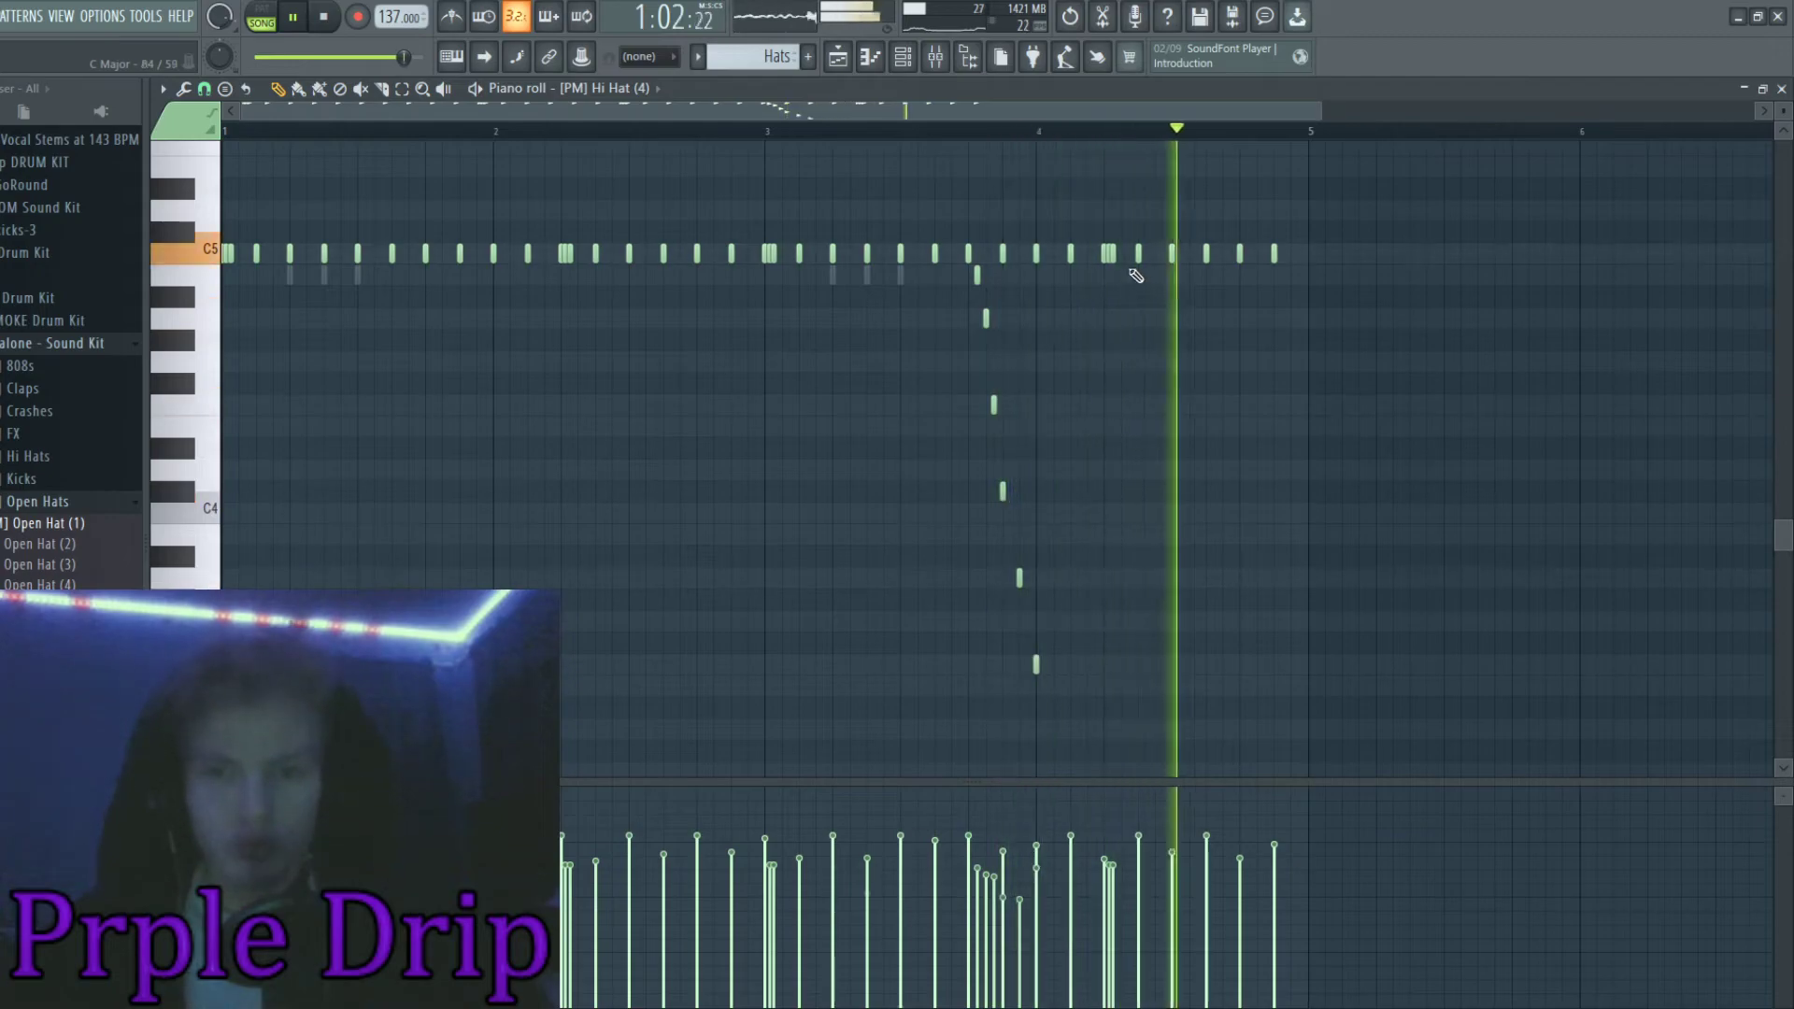
{"action": "key", "text": "space"}
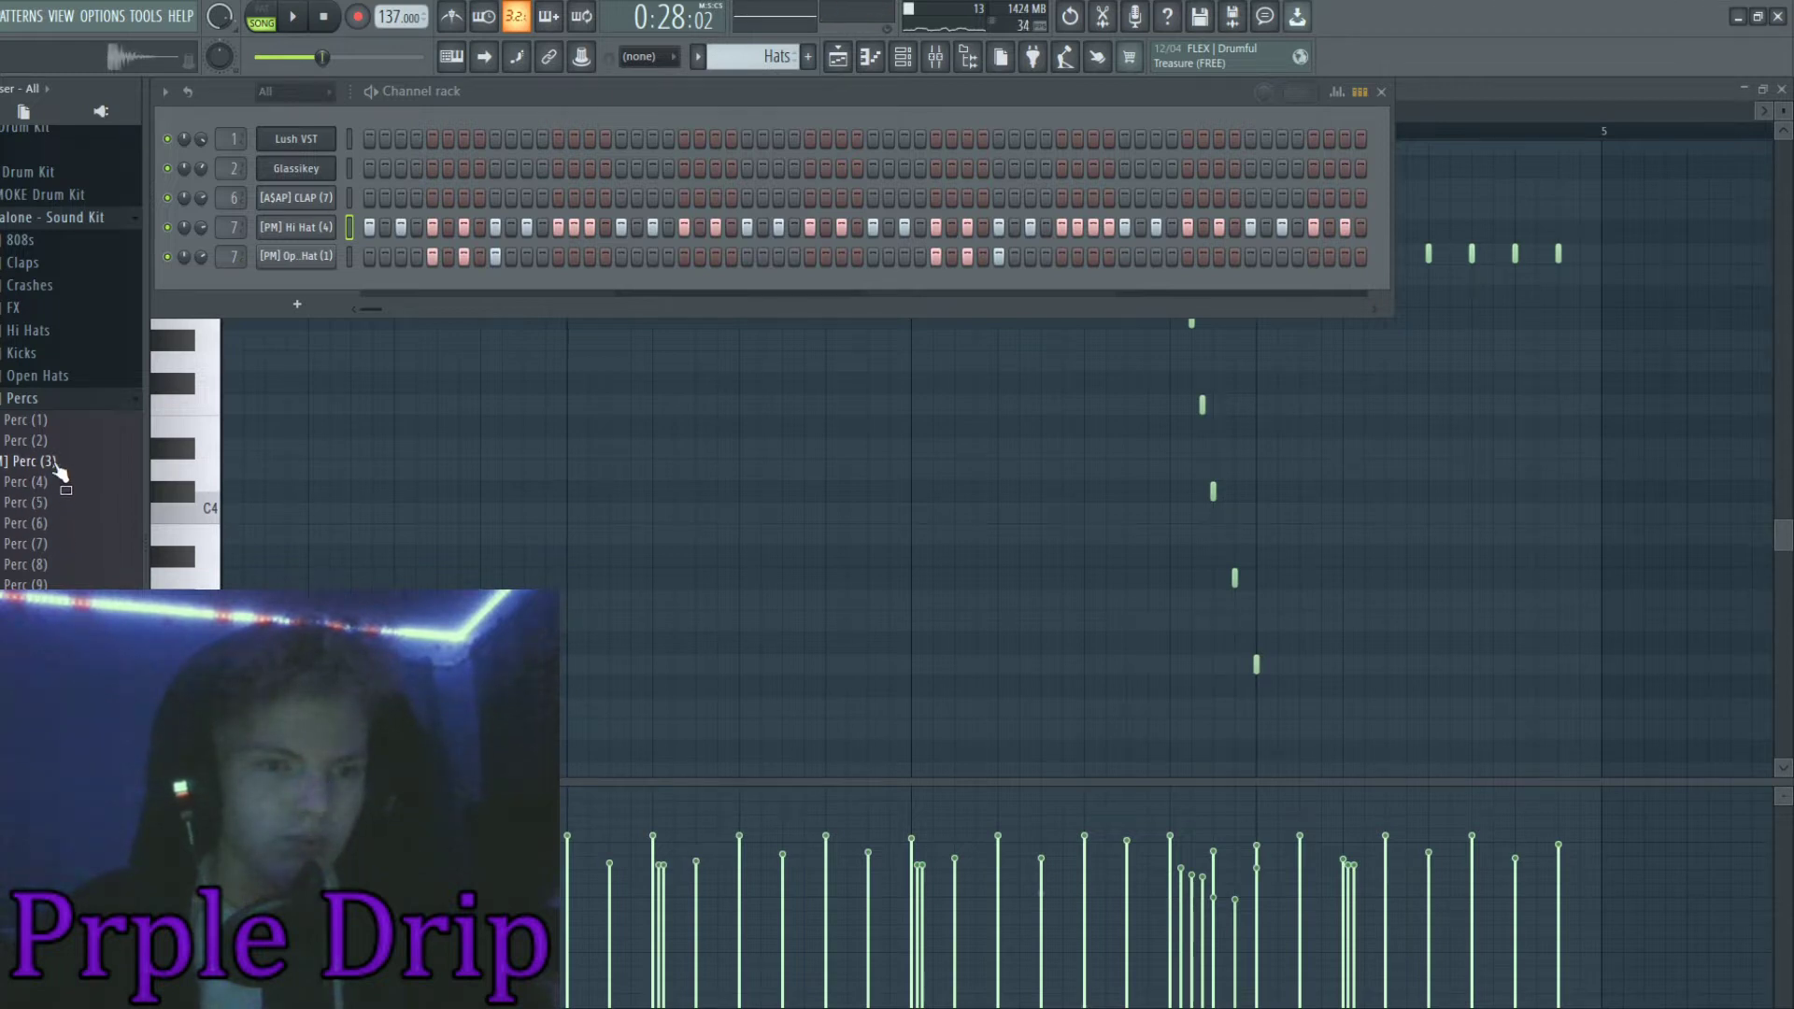
Add [PM] Perc (3) as a channel and place hits on steps 9 and 41 of the Clap pattern
{"action": "left_click_drag", "start_coordinate": [254, 343], "coordinate": [241, 273]}
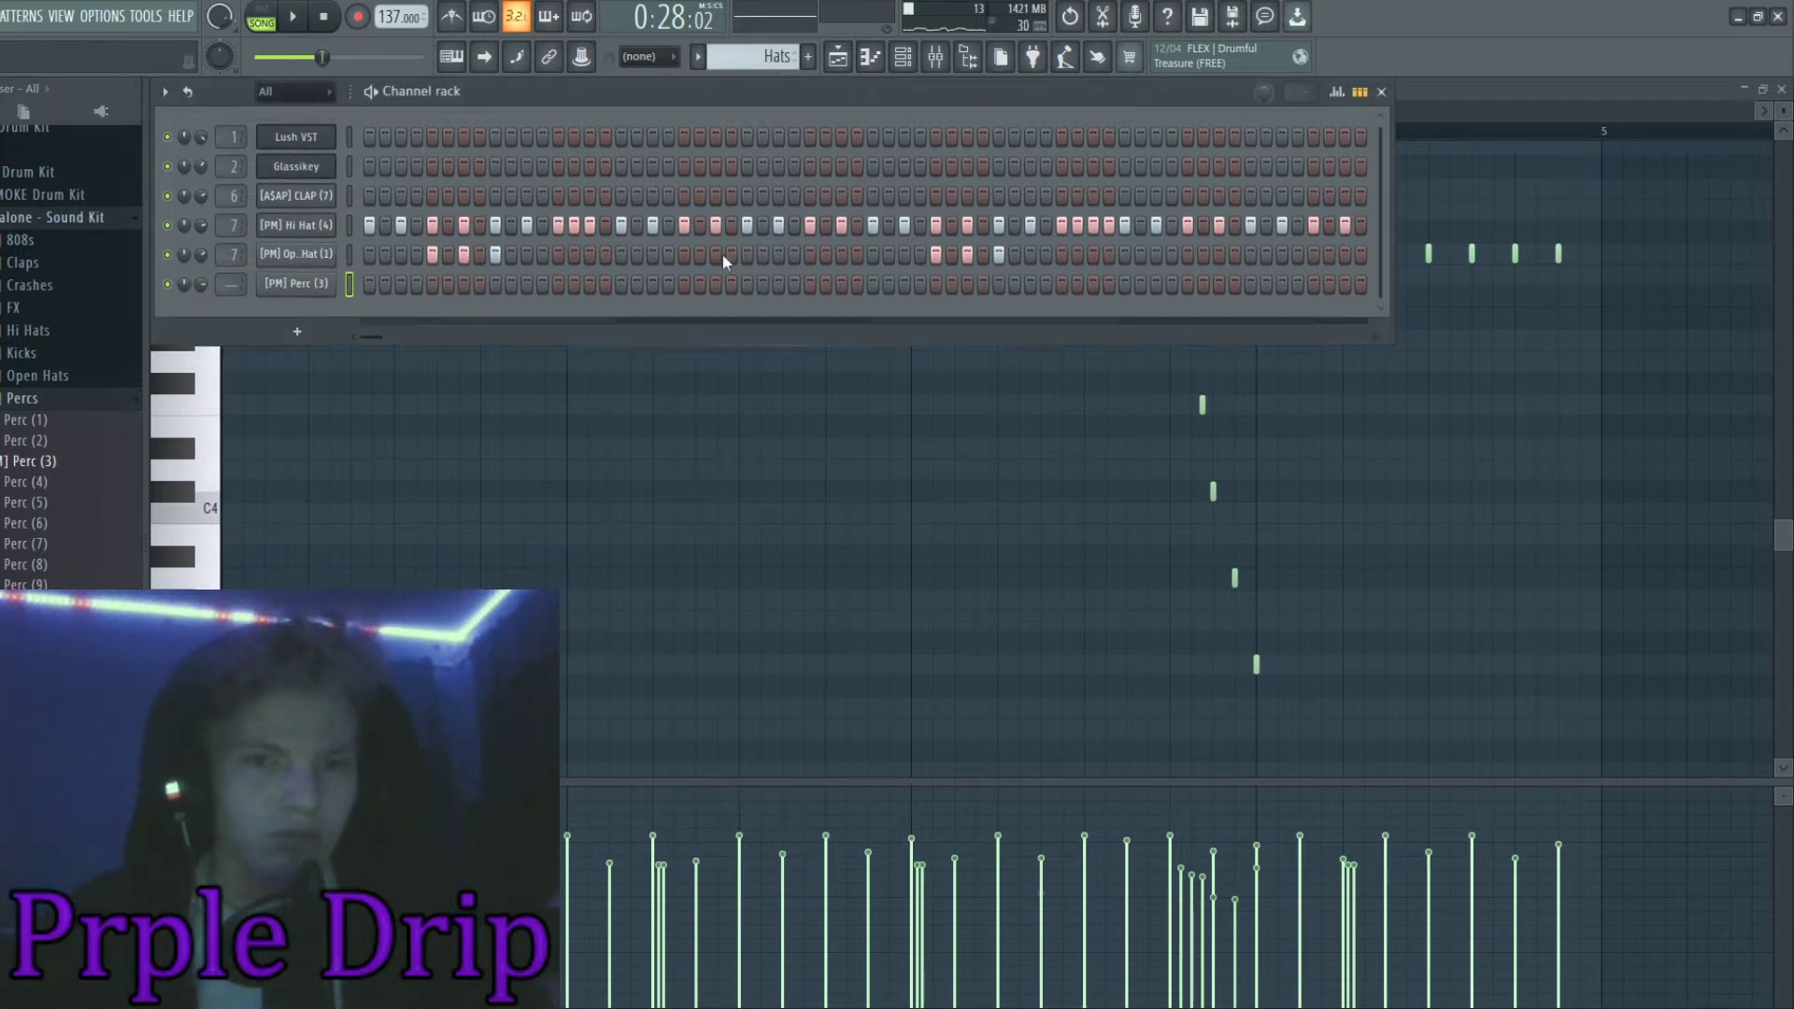
{"action": "left_click", "coordinate": [998, 285]}
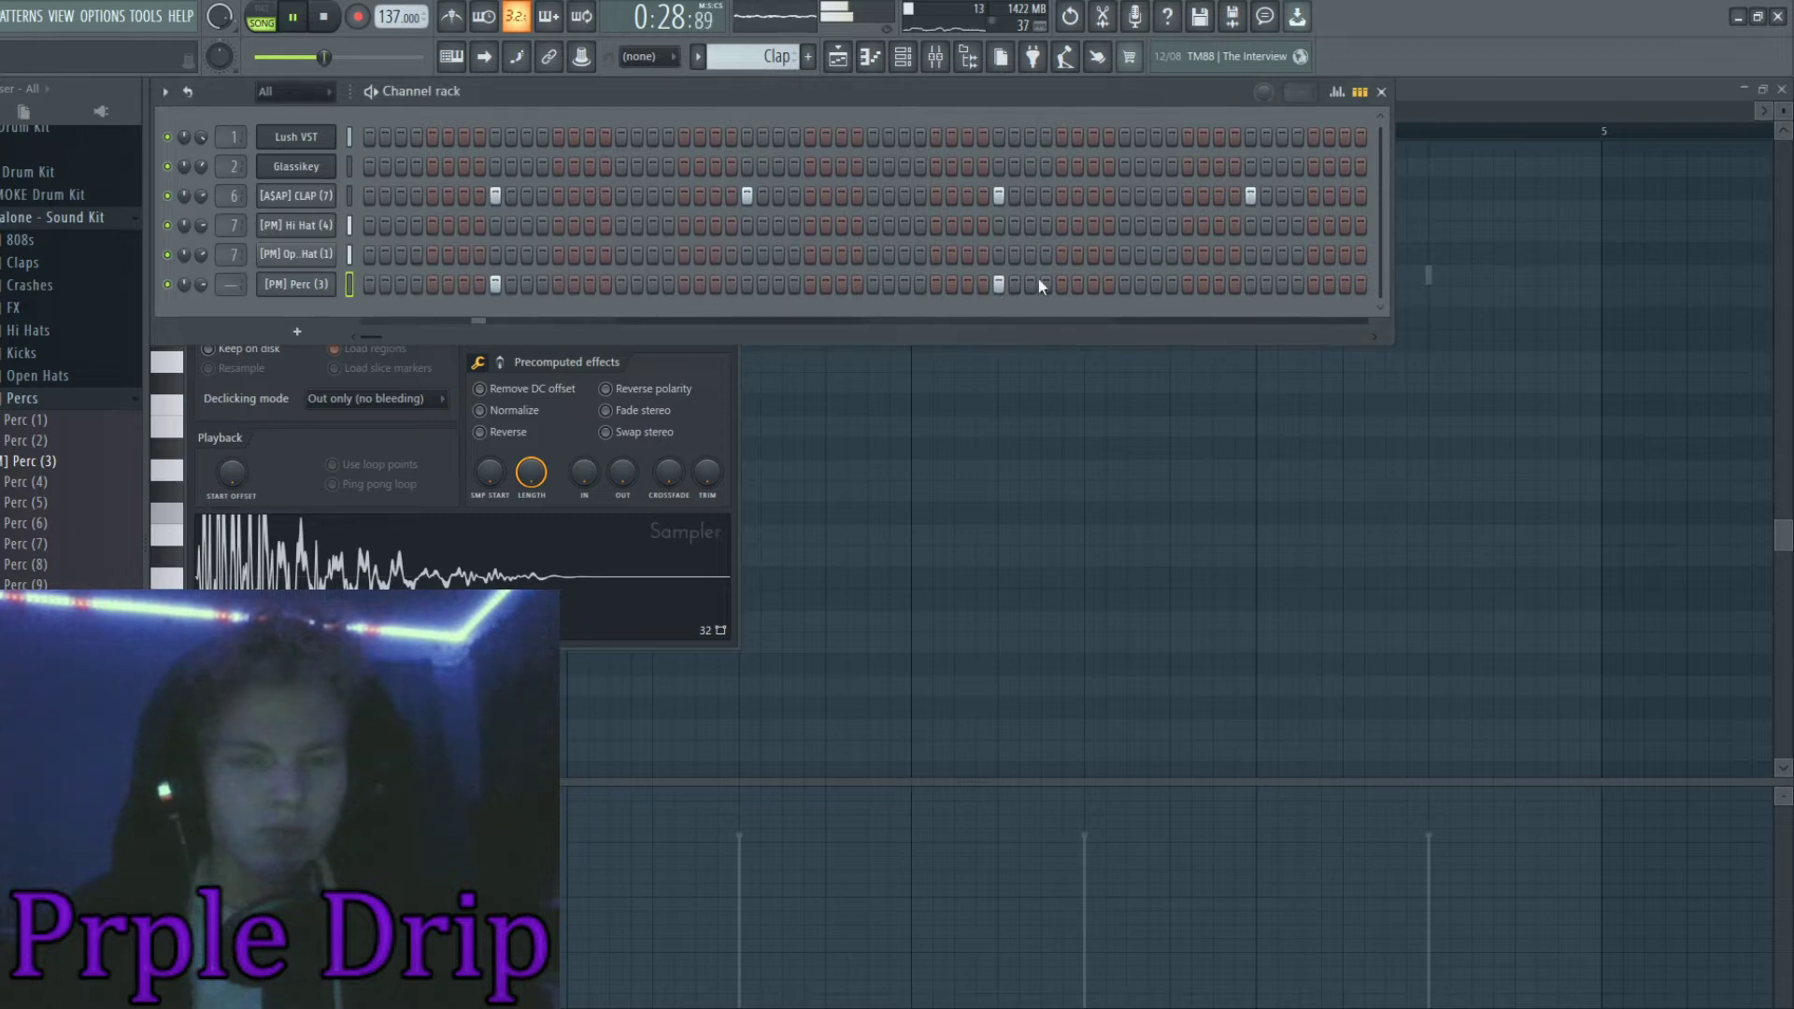
Add [PM] Perc (3) hits on steps 25 and 57, and route the channel to mixer track 8 with an adjusted volume
{"action": "left_click", "coordinate": [1250, 284]}
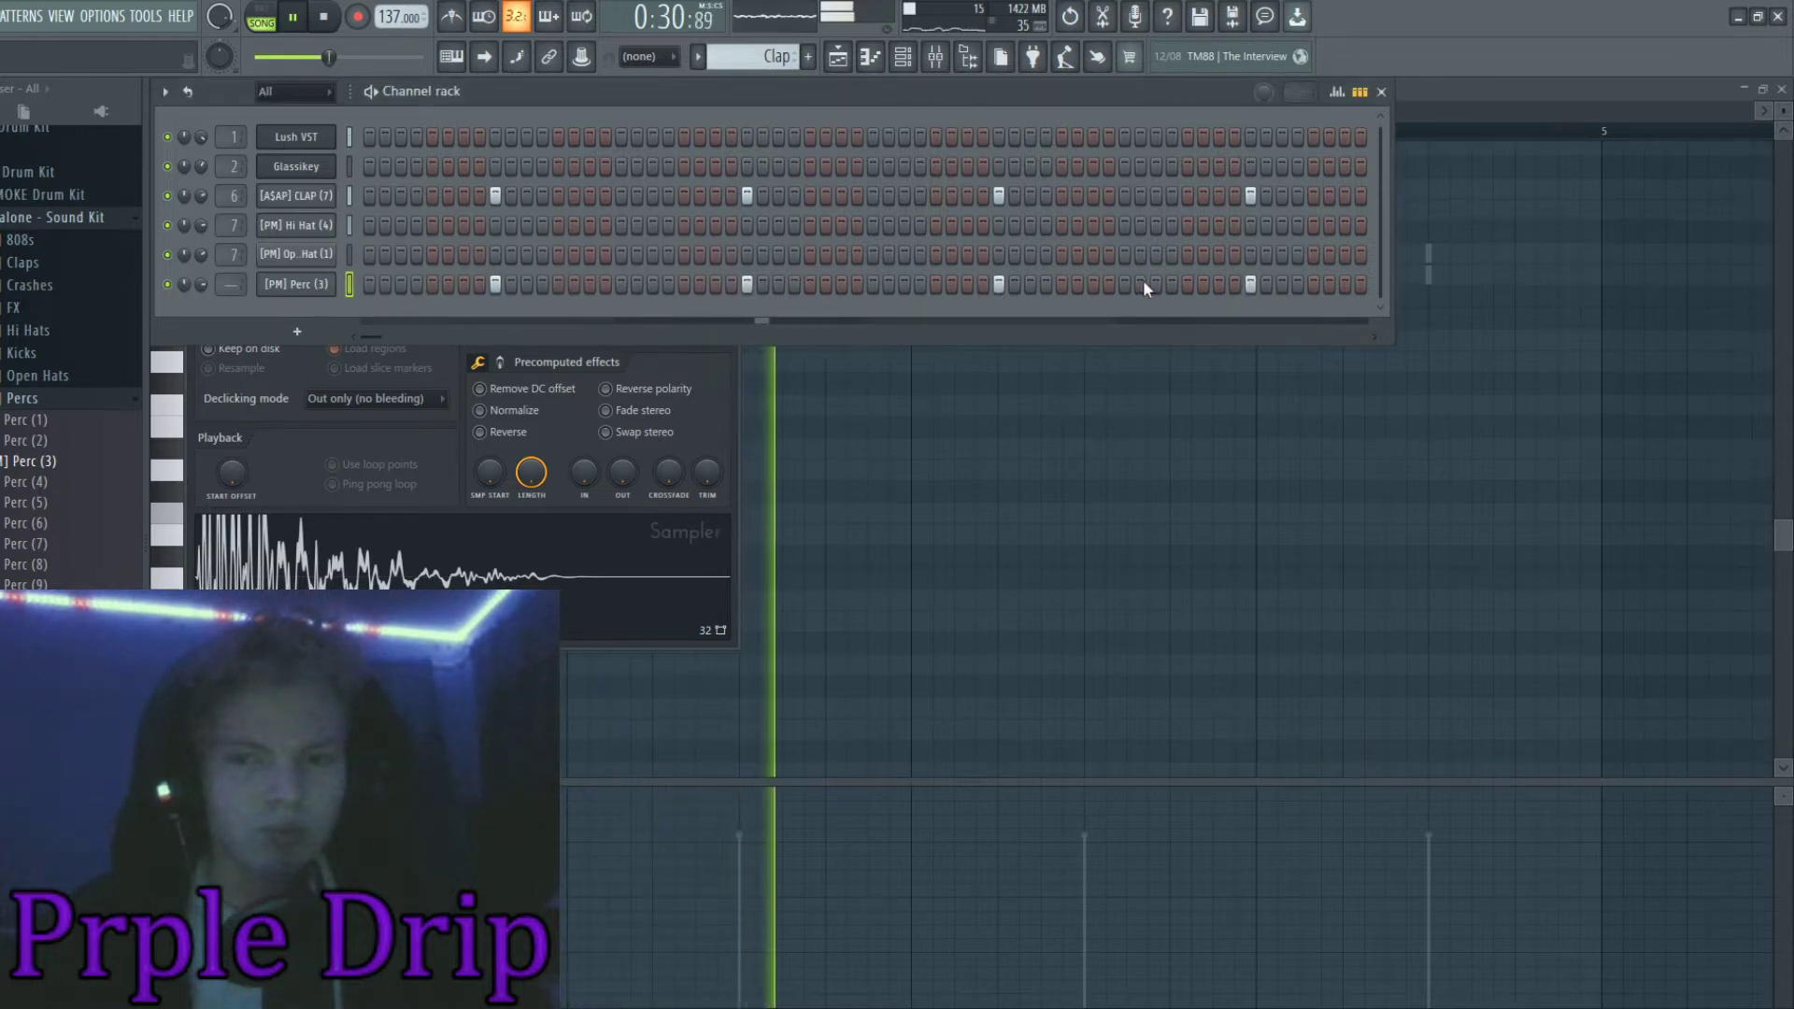
{"action": "left_click_drag", "start_coordinate": [238, 286], "coordinate": [237, 241]}
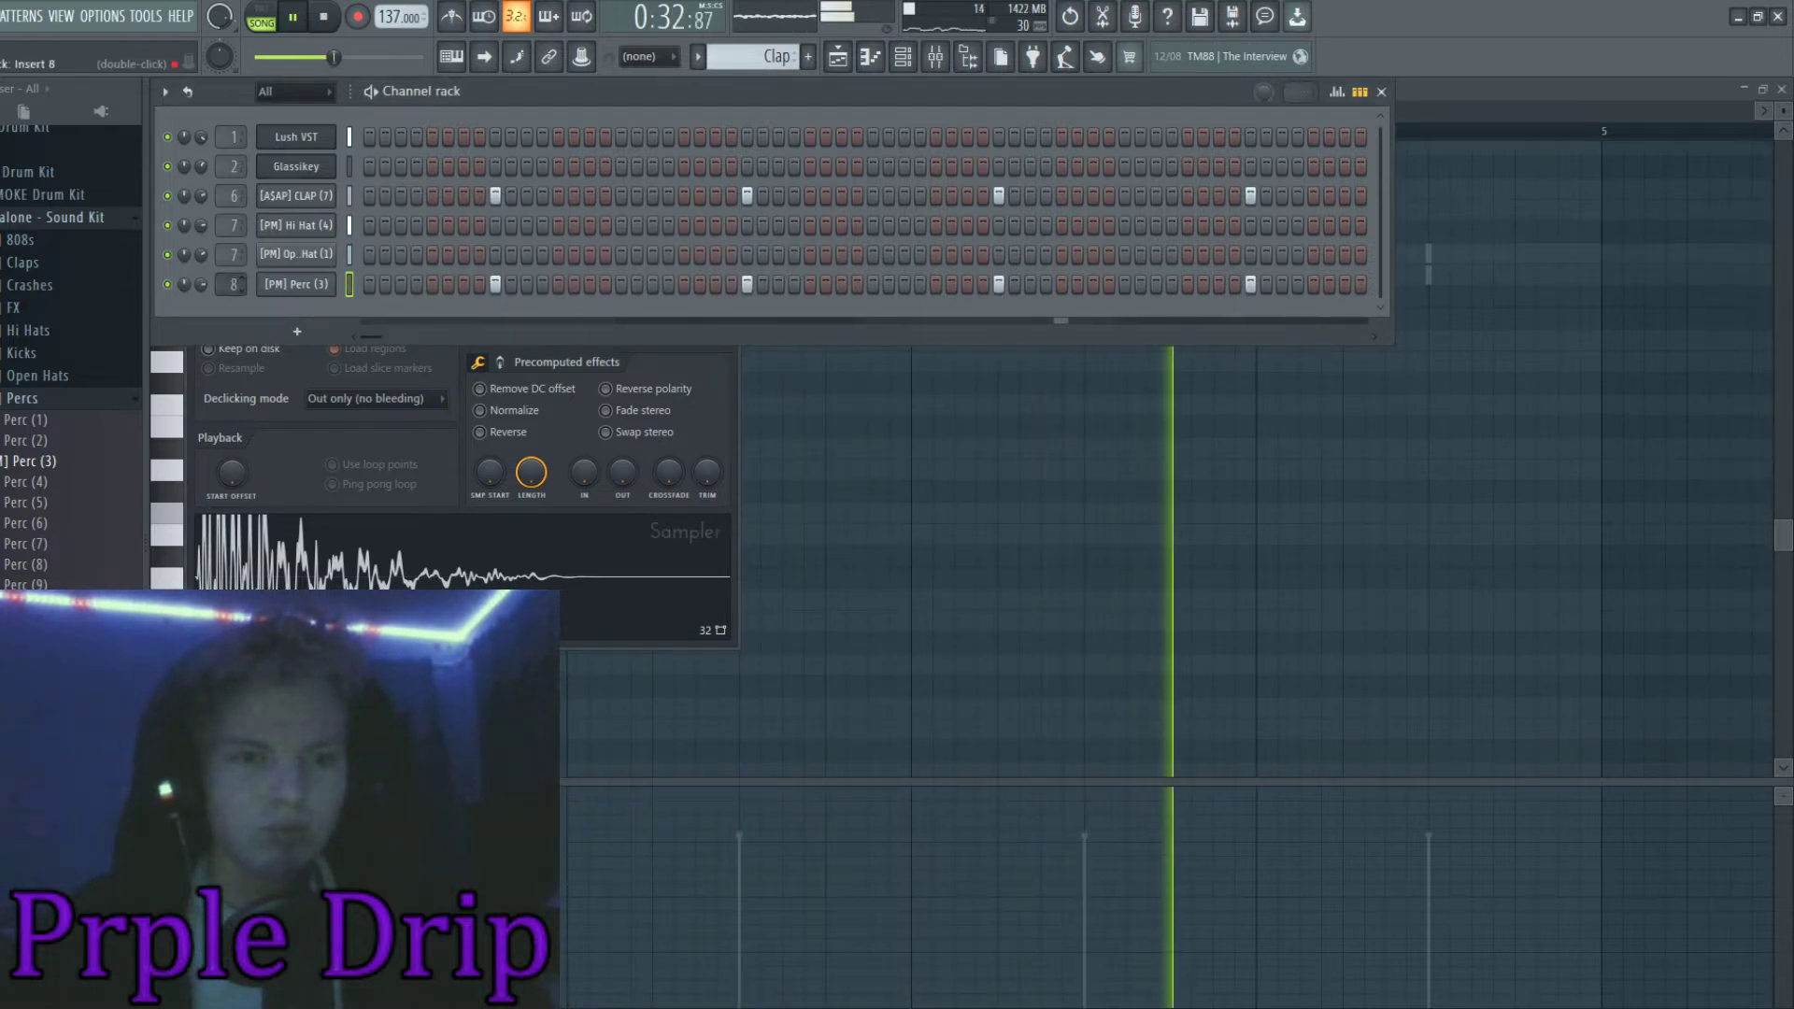
{"action": "left_click", "coordinate": [936, 56]}
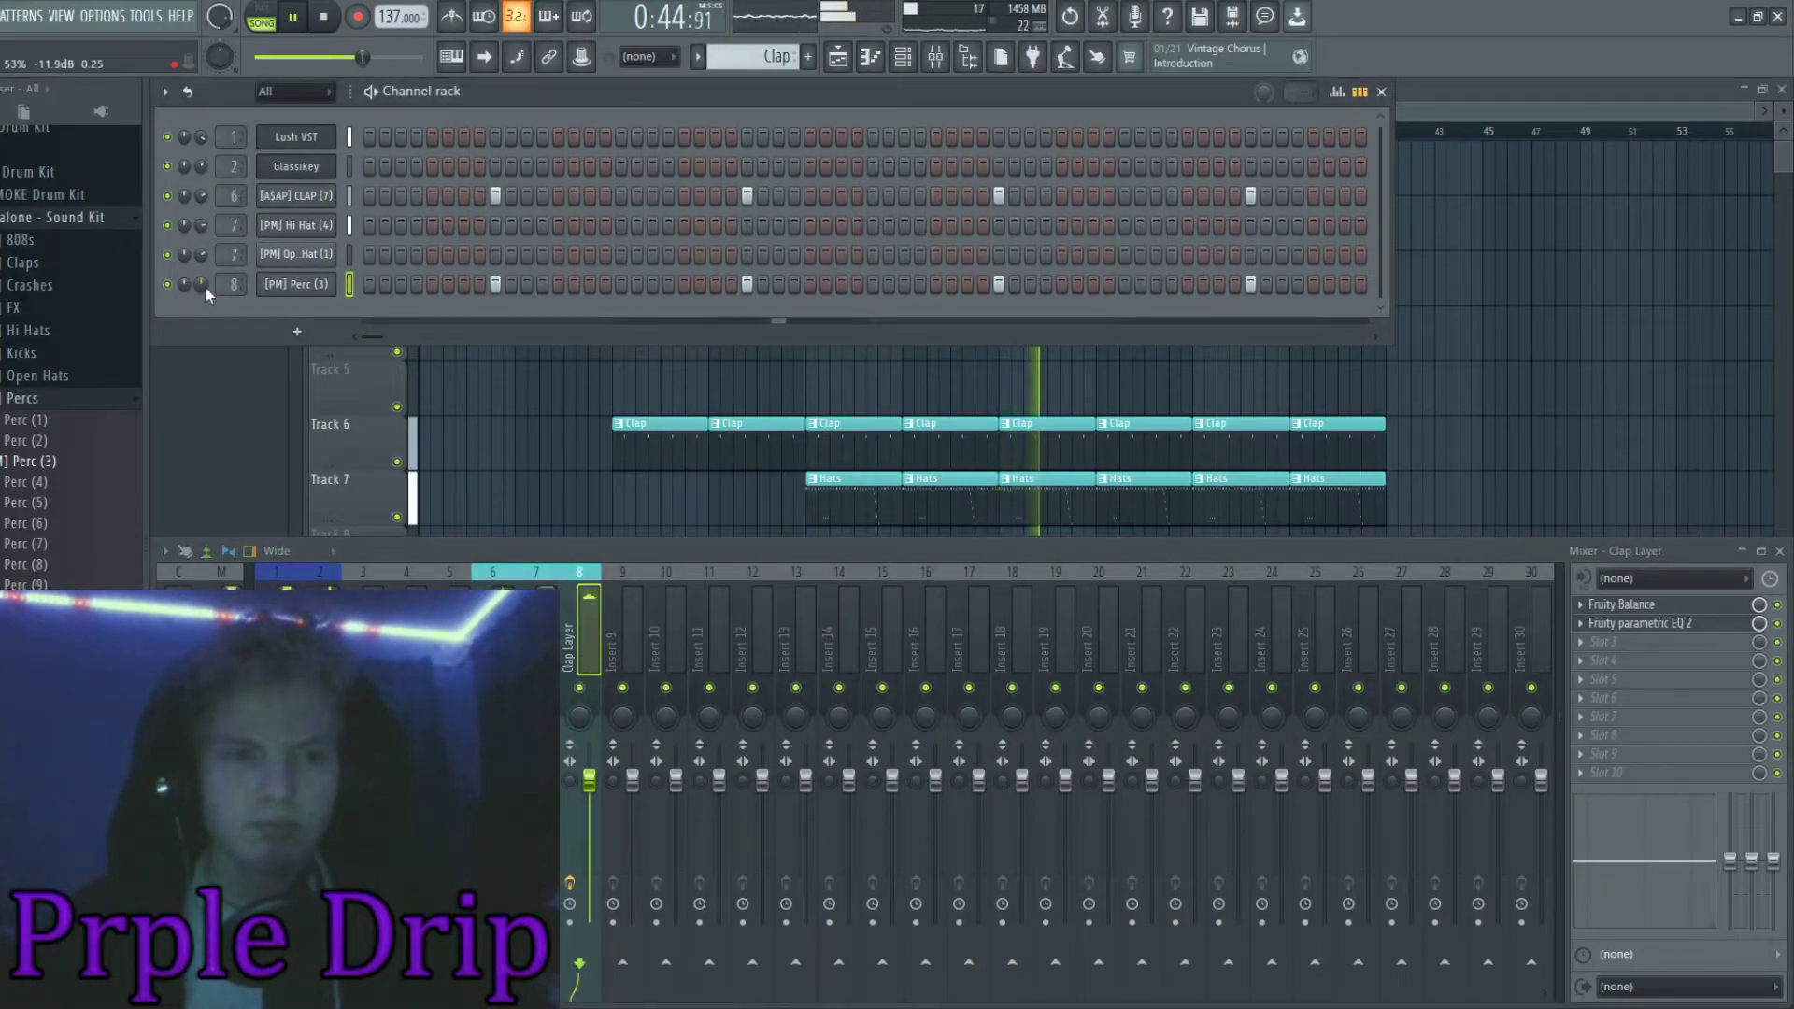
{"action": "left_click_drag", "start_coordinate": [204, 284], "coordinate": [204, 278]}
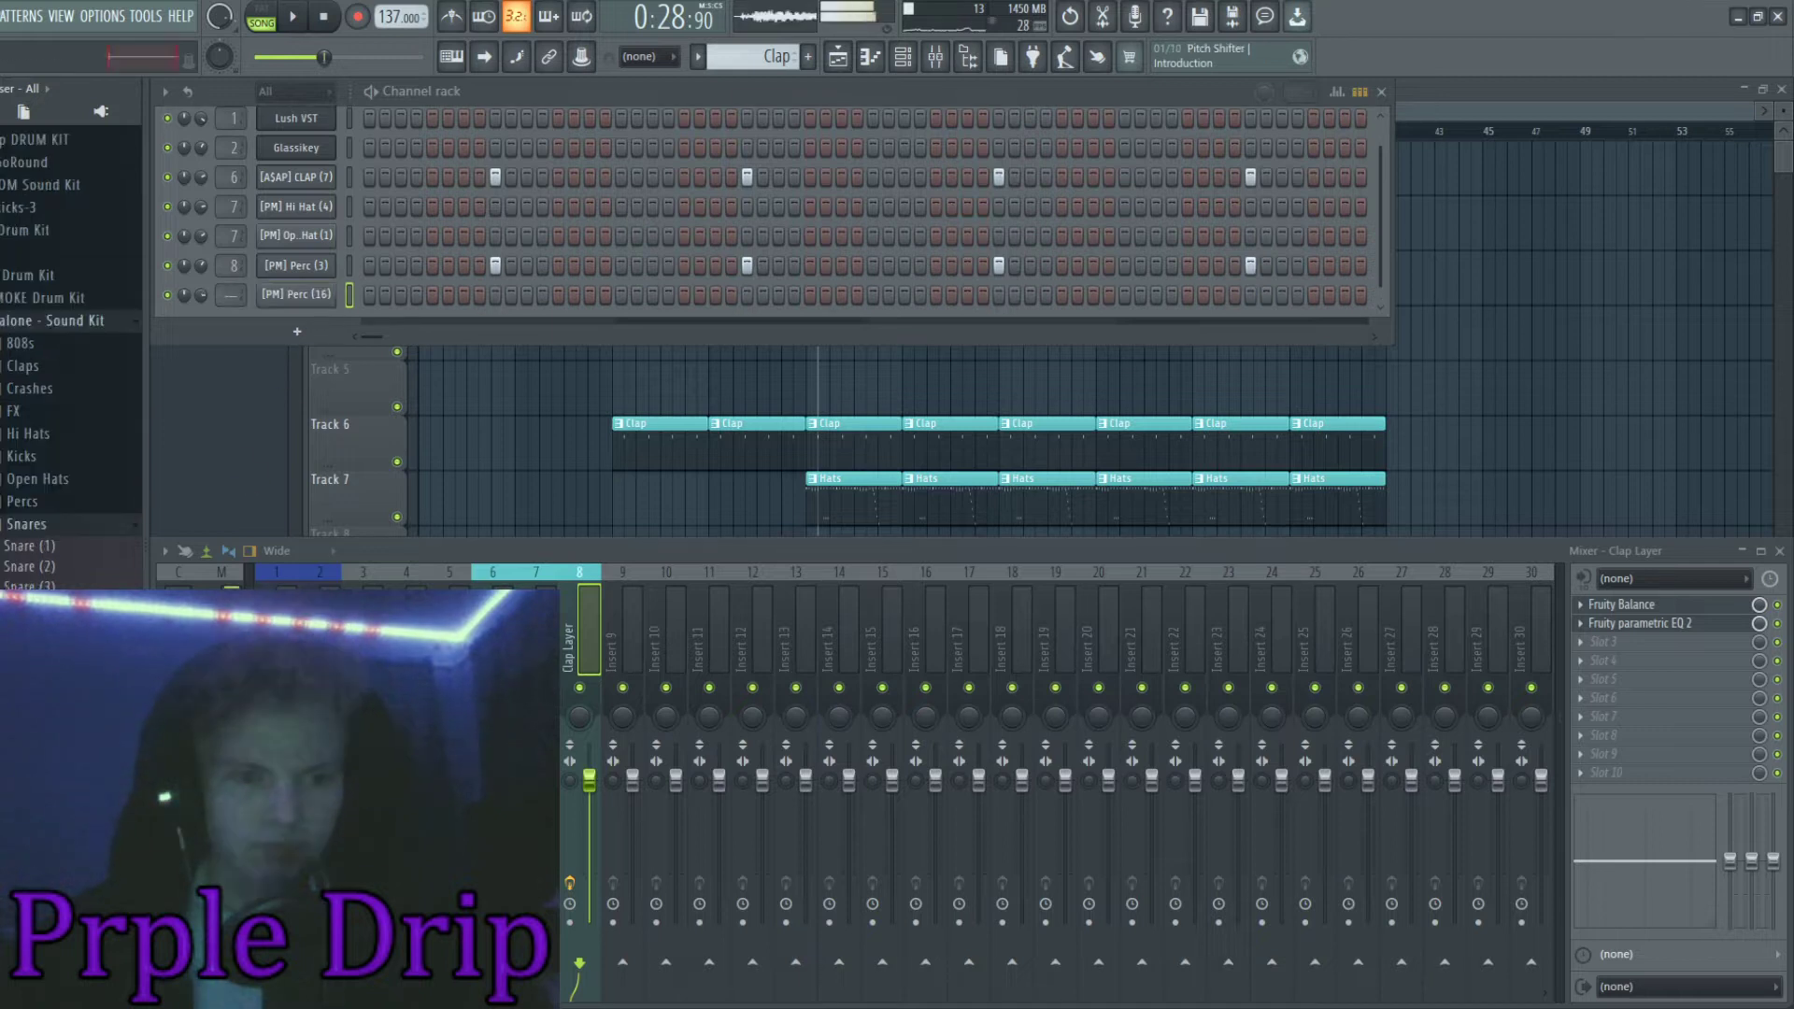
Add [PM] Snare (4) as a channel without loop points and place hits on steps 9, 25, 41 and 57
{"action": "left_click_drag", "start_coordinate": [29, 587], "coordinate": [312, 312]}
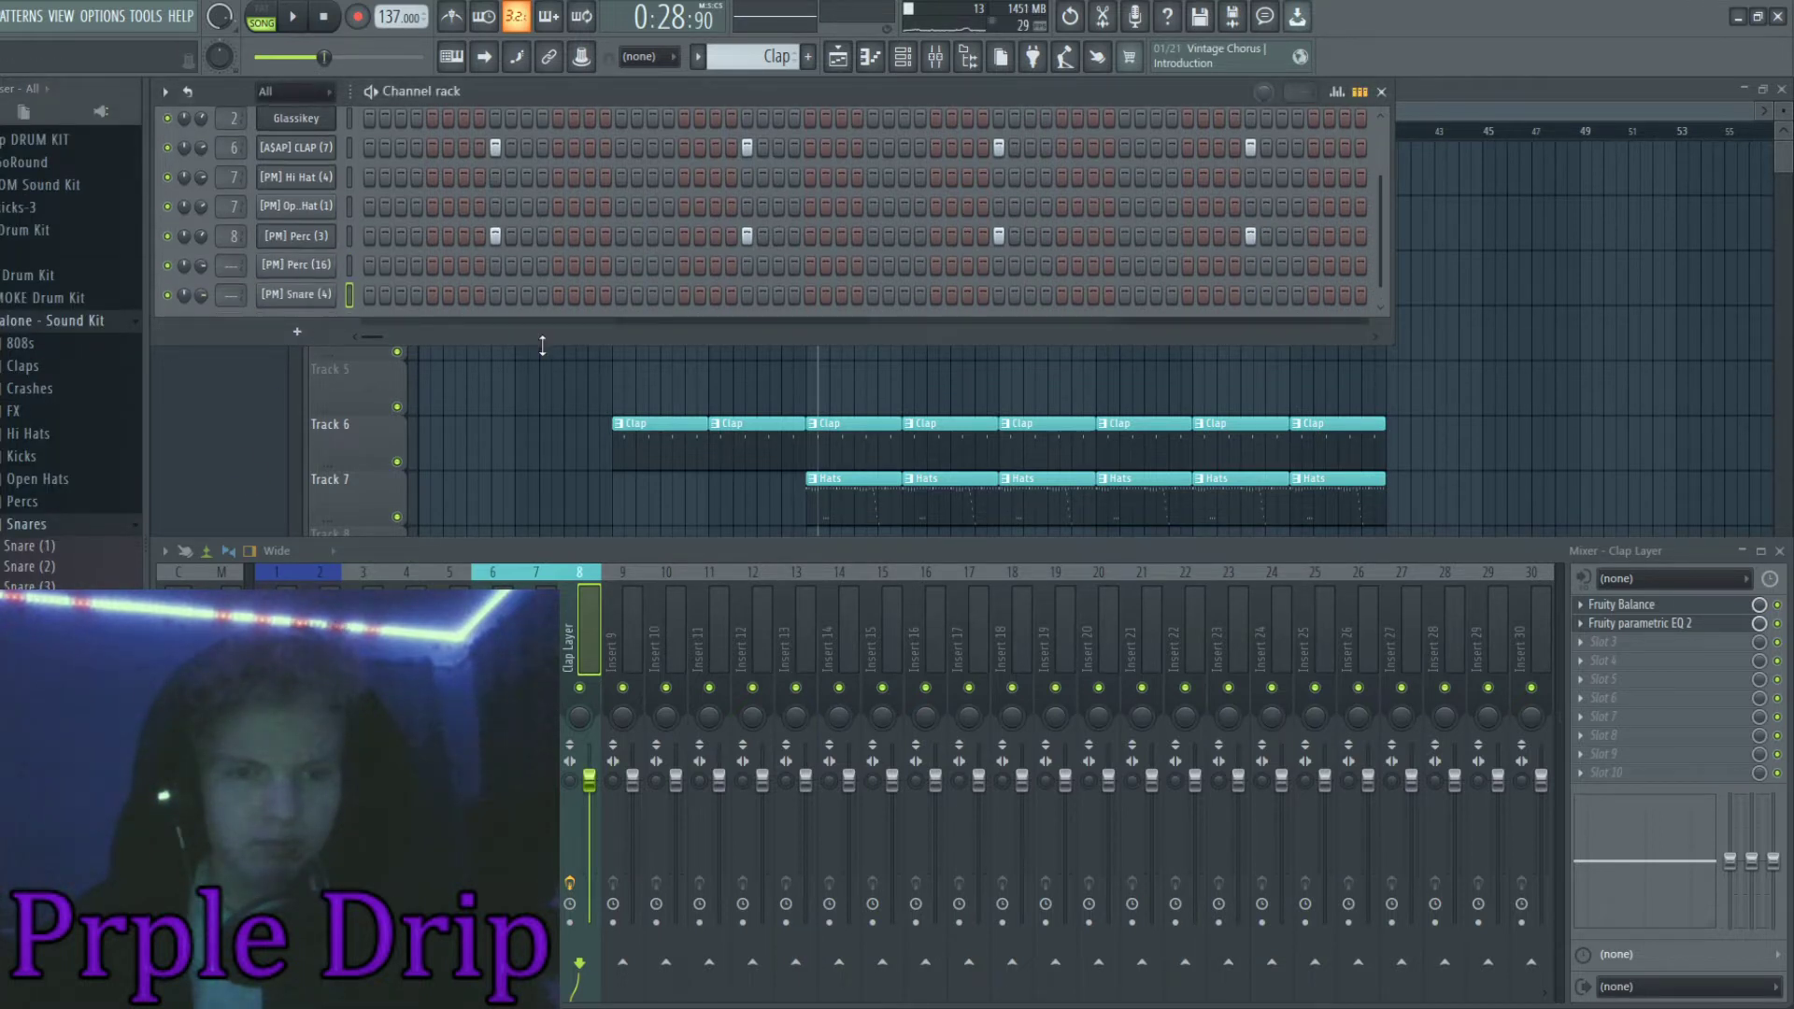
{"action": "left_click", "coordinate": [320, 347]}
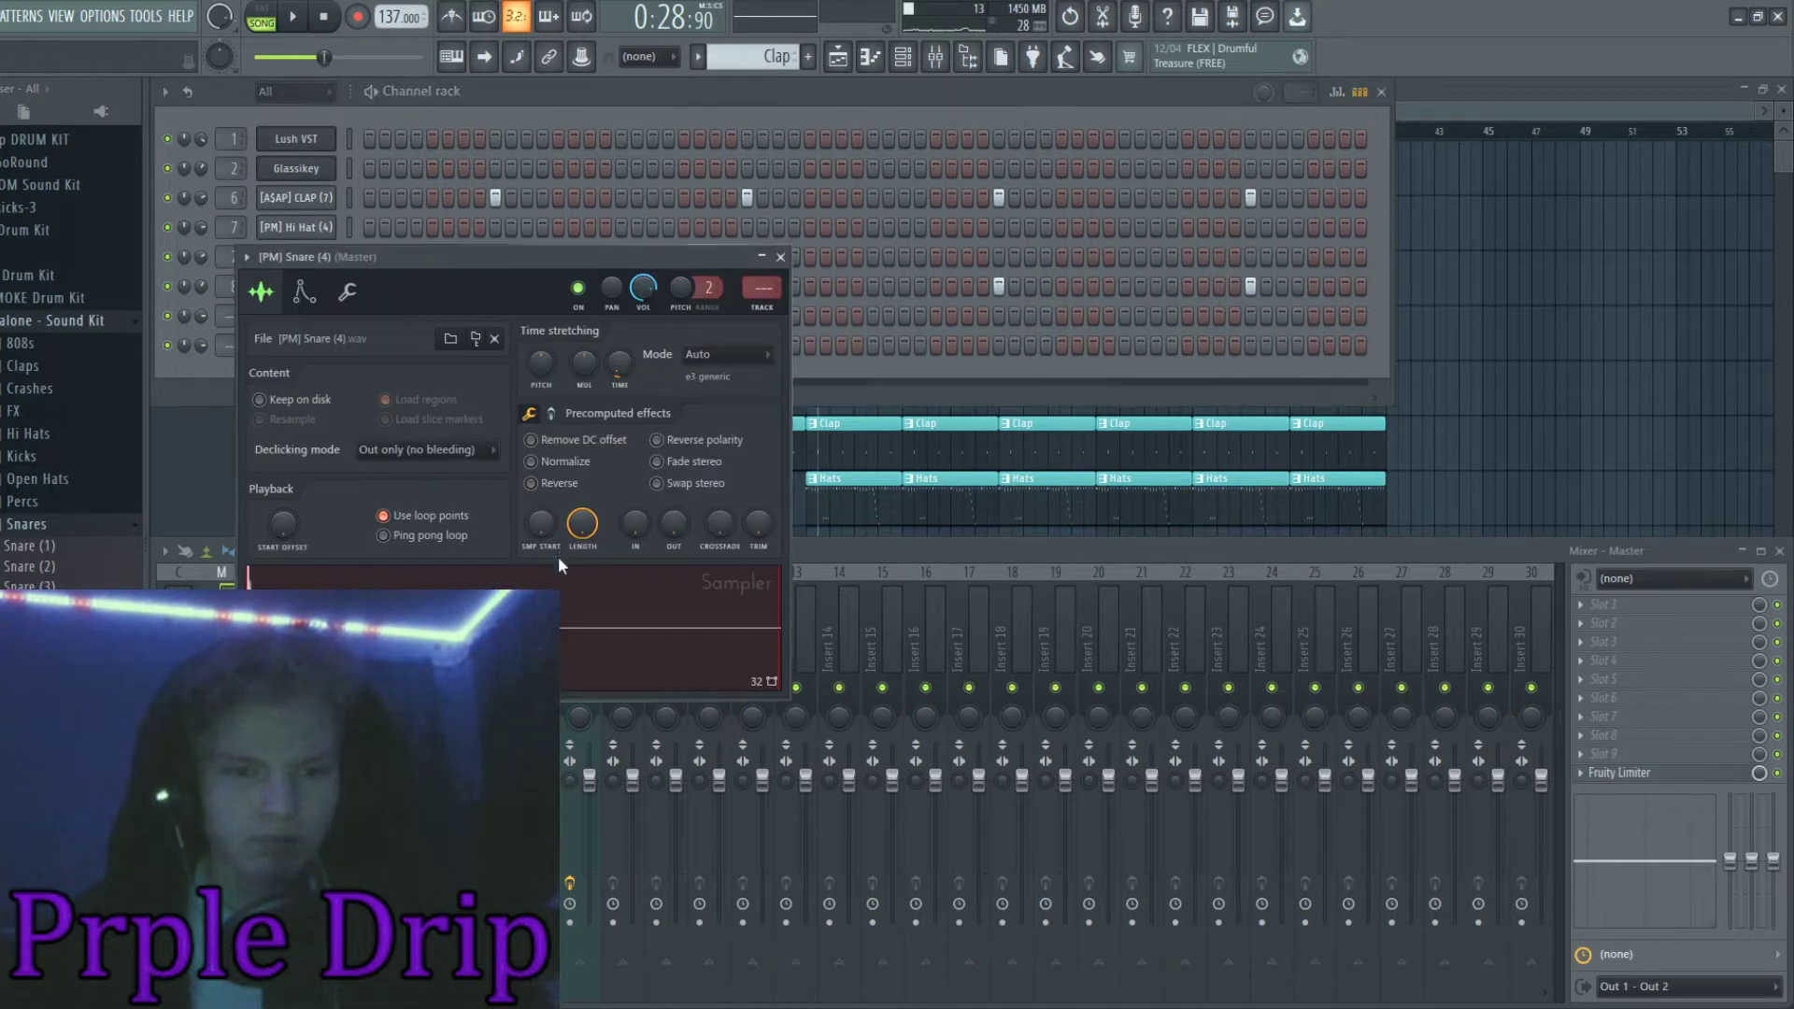
{"action": "left_click", "coordinate": [603, 89]}
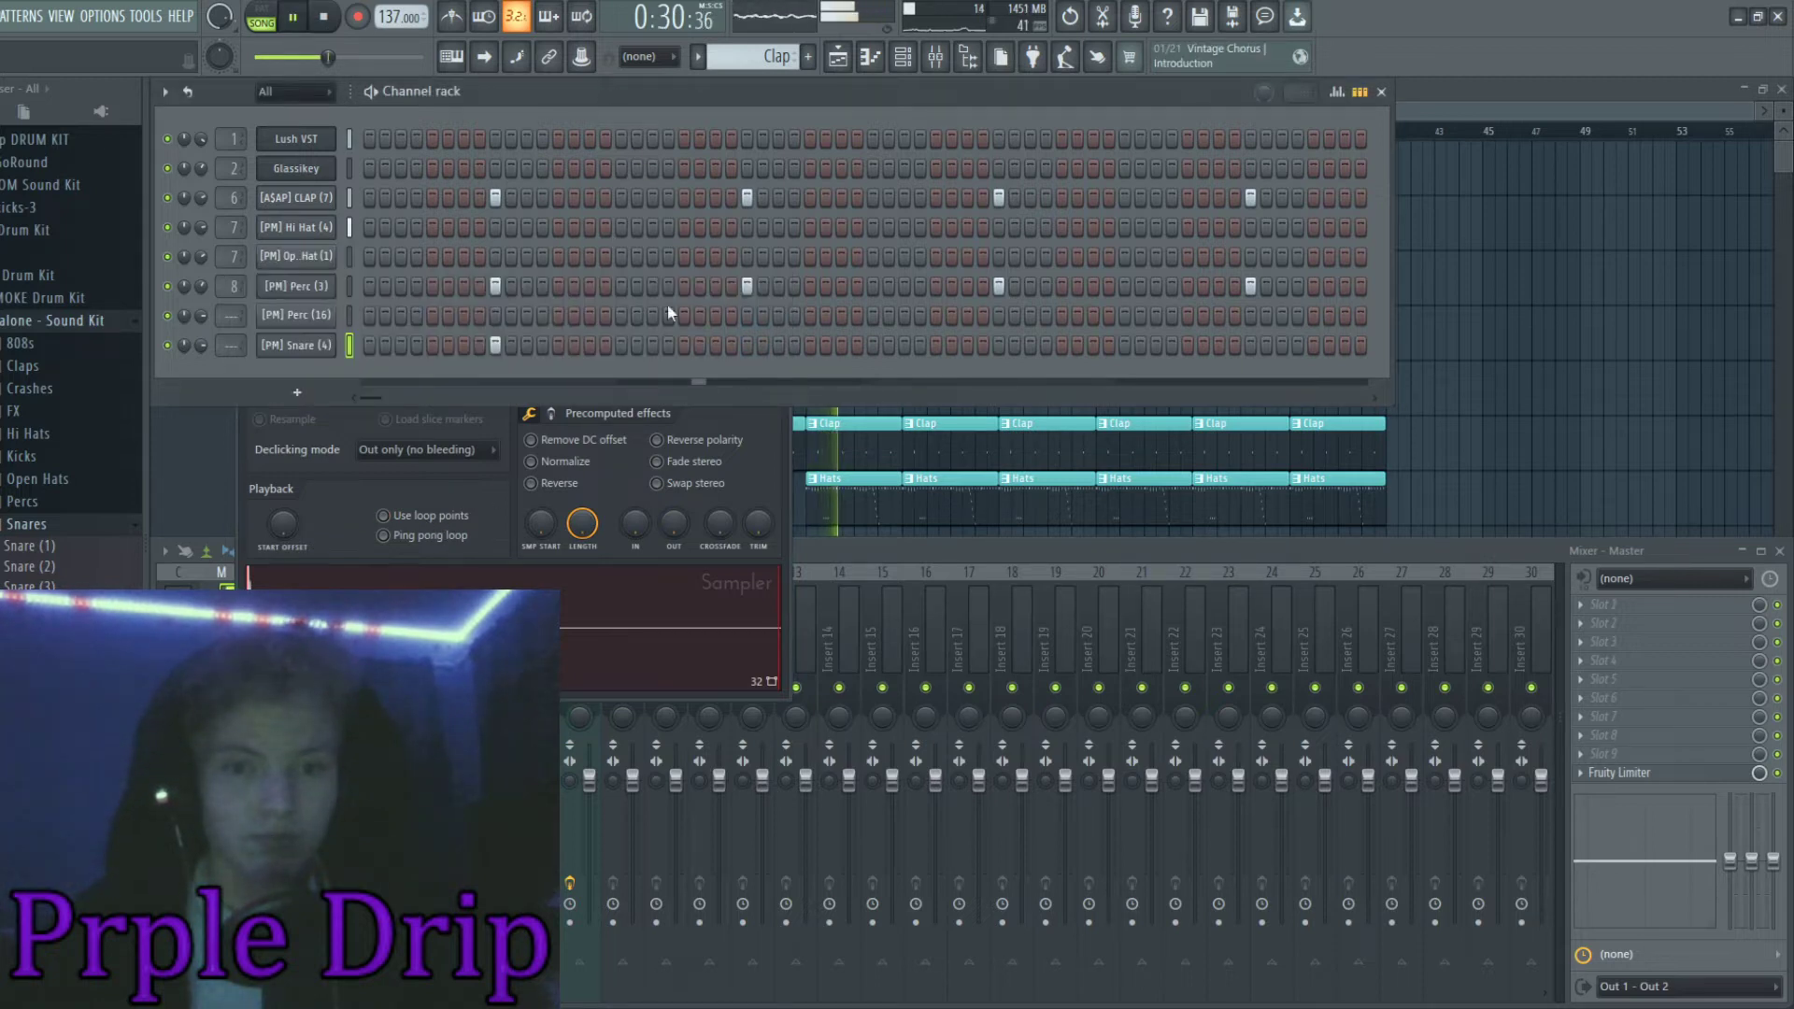
{"action": "left_click", "coordinate": [999, 345]}
{"action": "left_click", "coordinate": [1250, 344]}
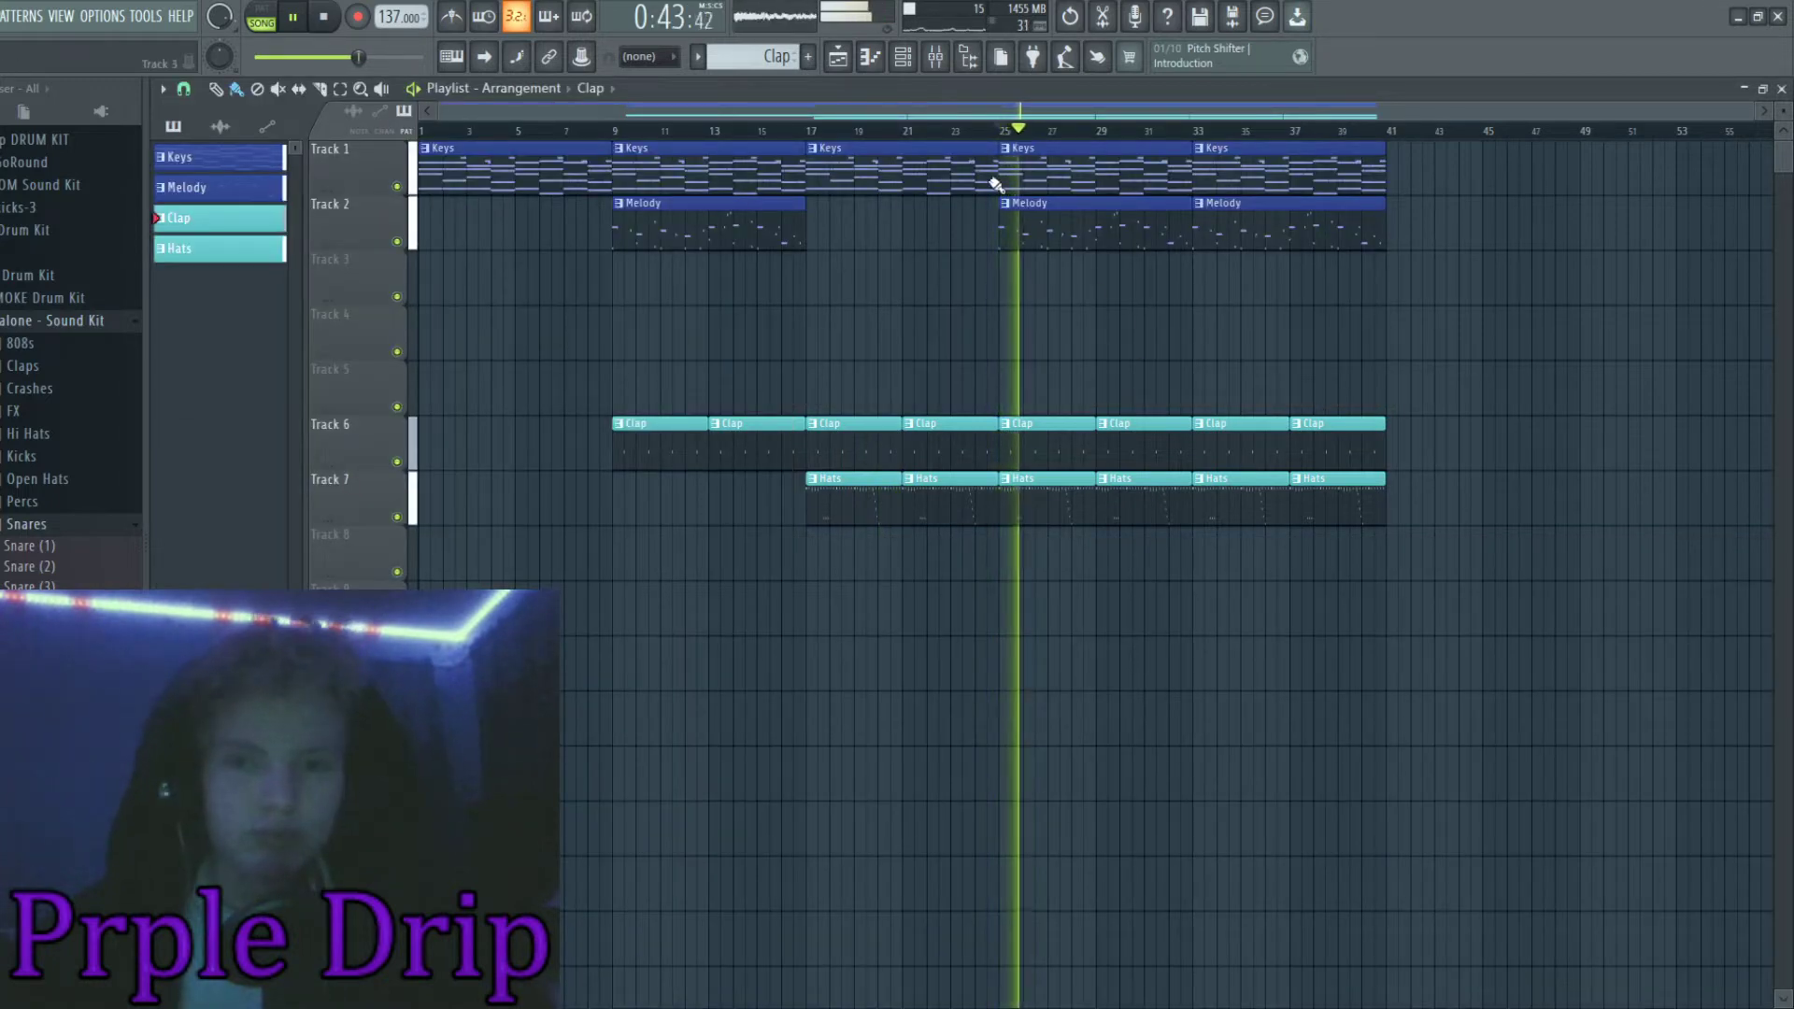
Route [PM] Snare (4) to mixer track 9 as Clap Layer 2 and lower the Clap Layer fader on track 8
{"action": "left_click", "coordinate": [903, 61]}
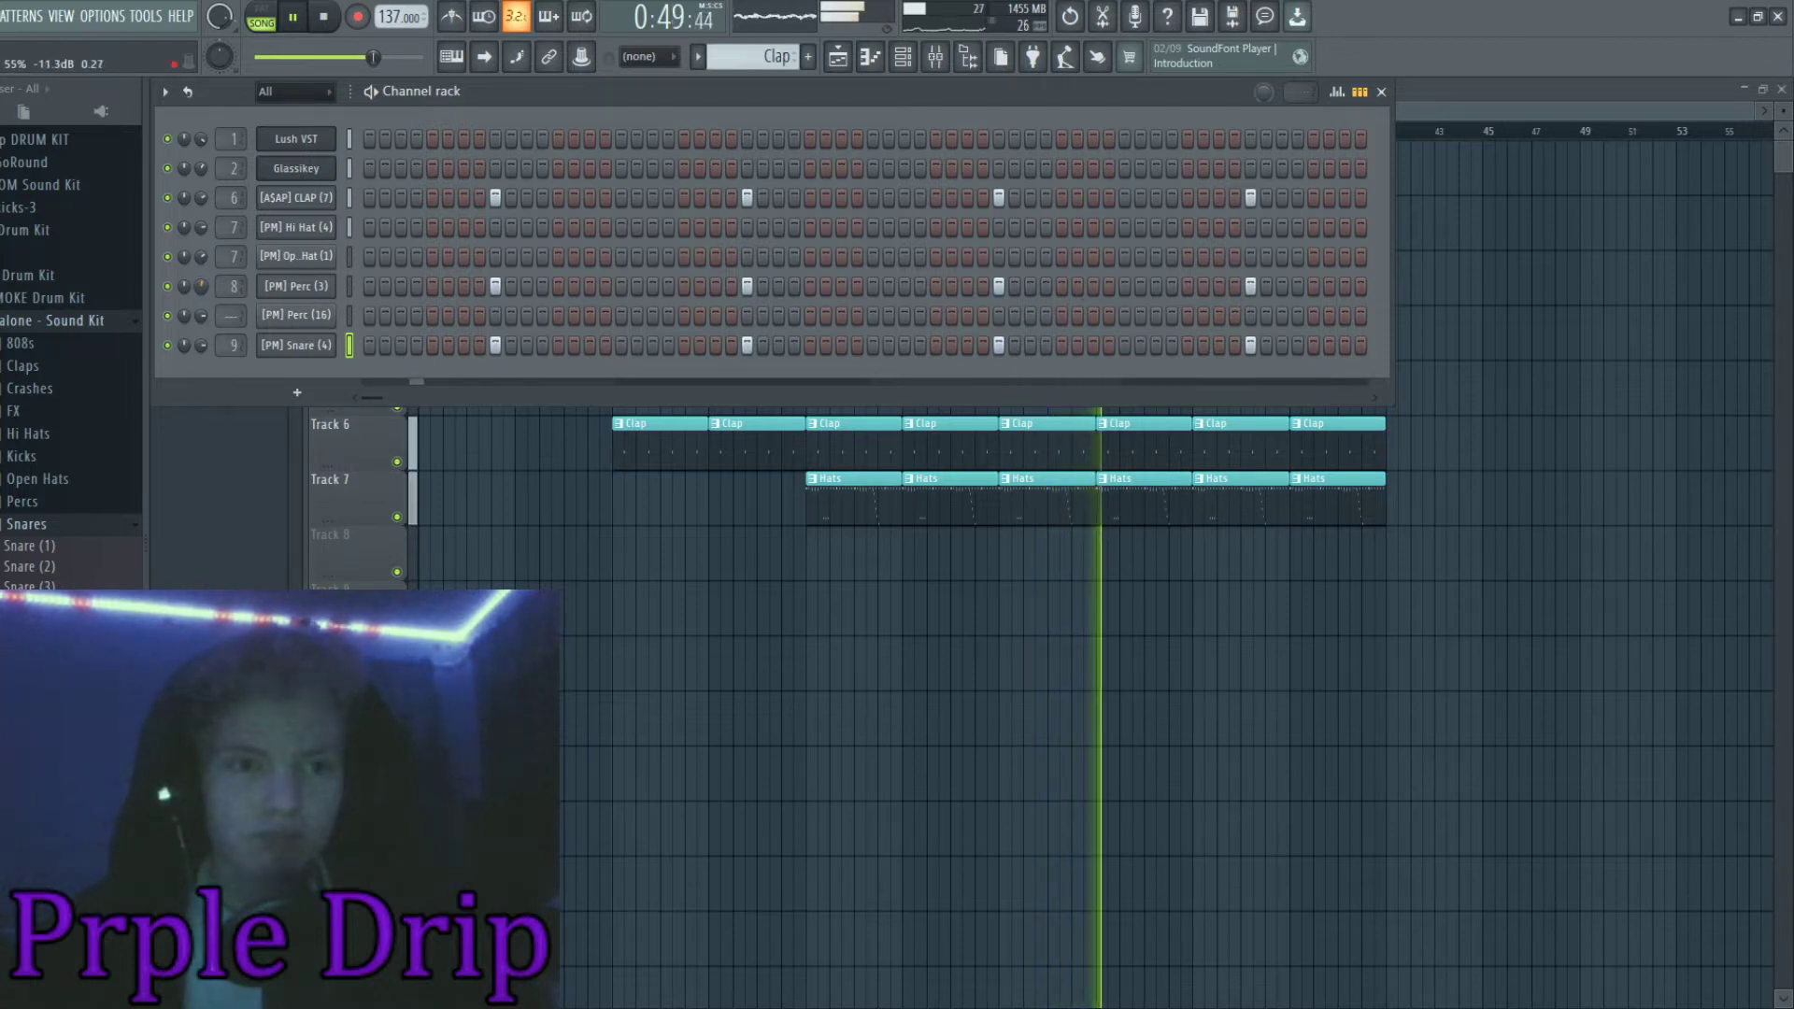
{"action": "left_click", "coordinate": [937, 58]}
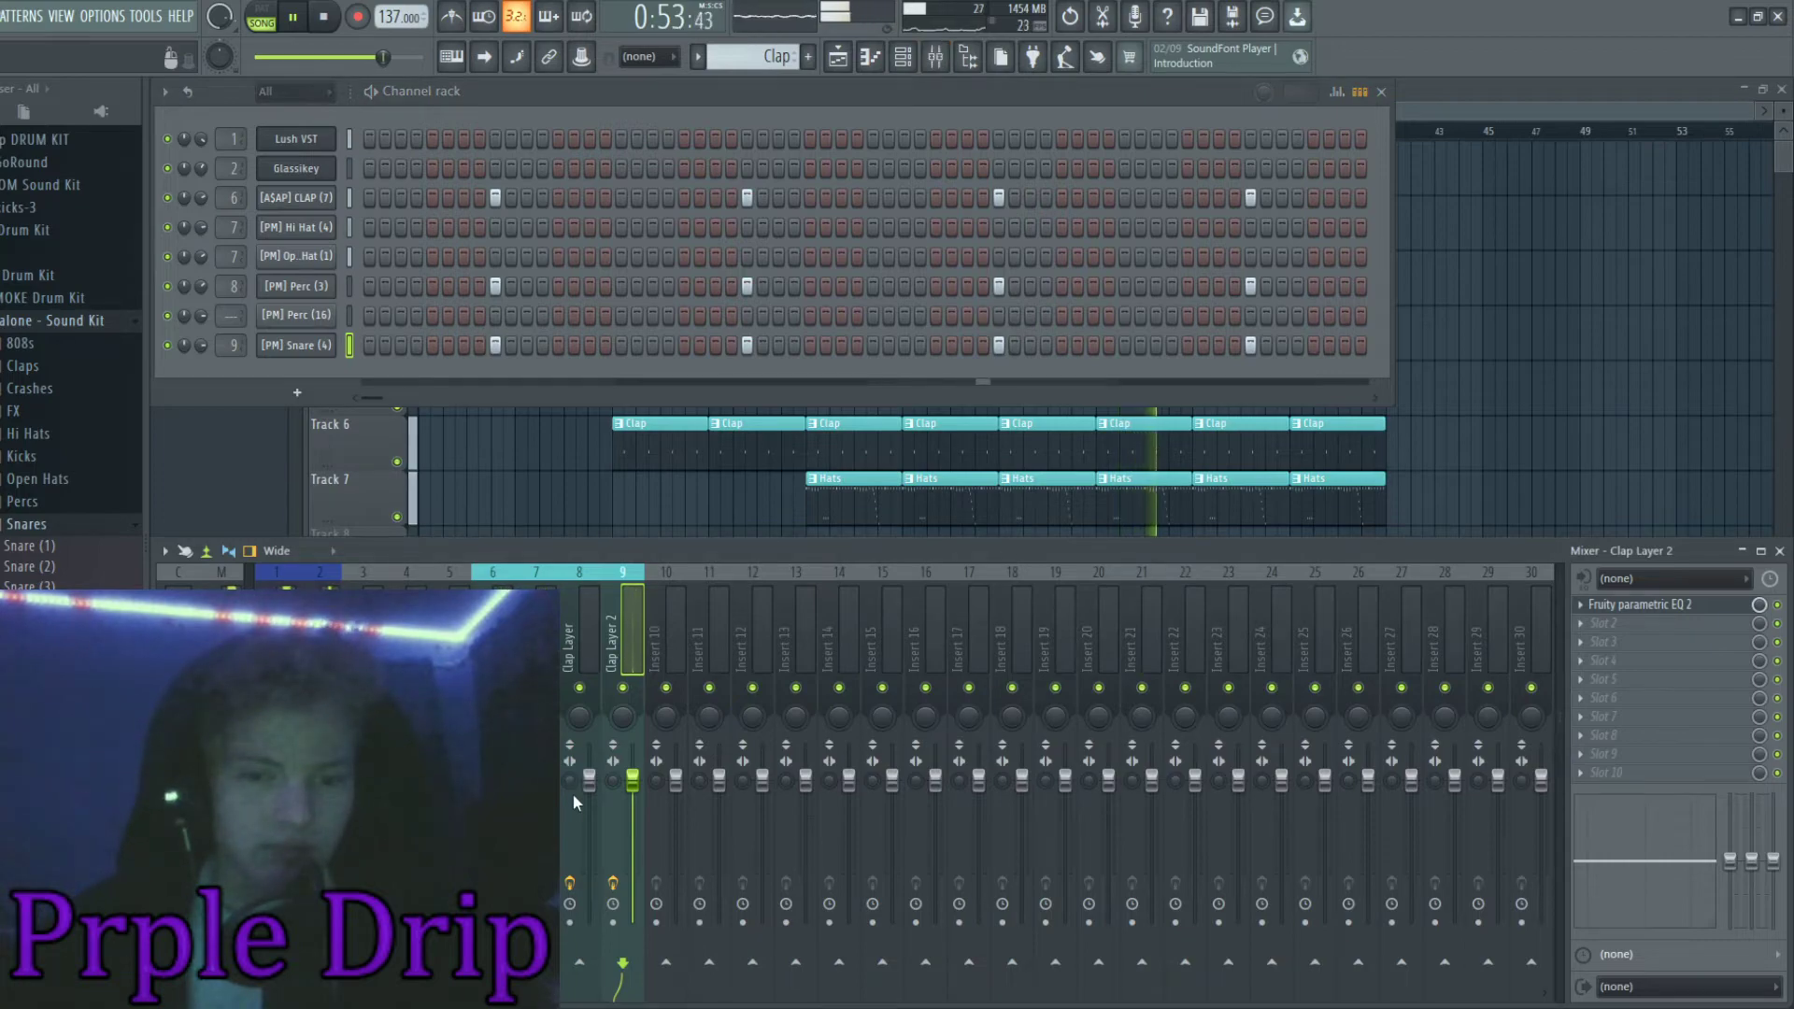
{"action": "left_click_drag", "start_coordinate": [589, 780], "coordinate": [588, 794]}
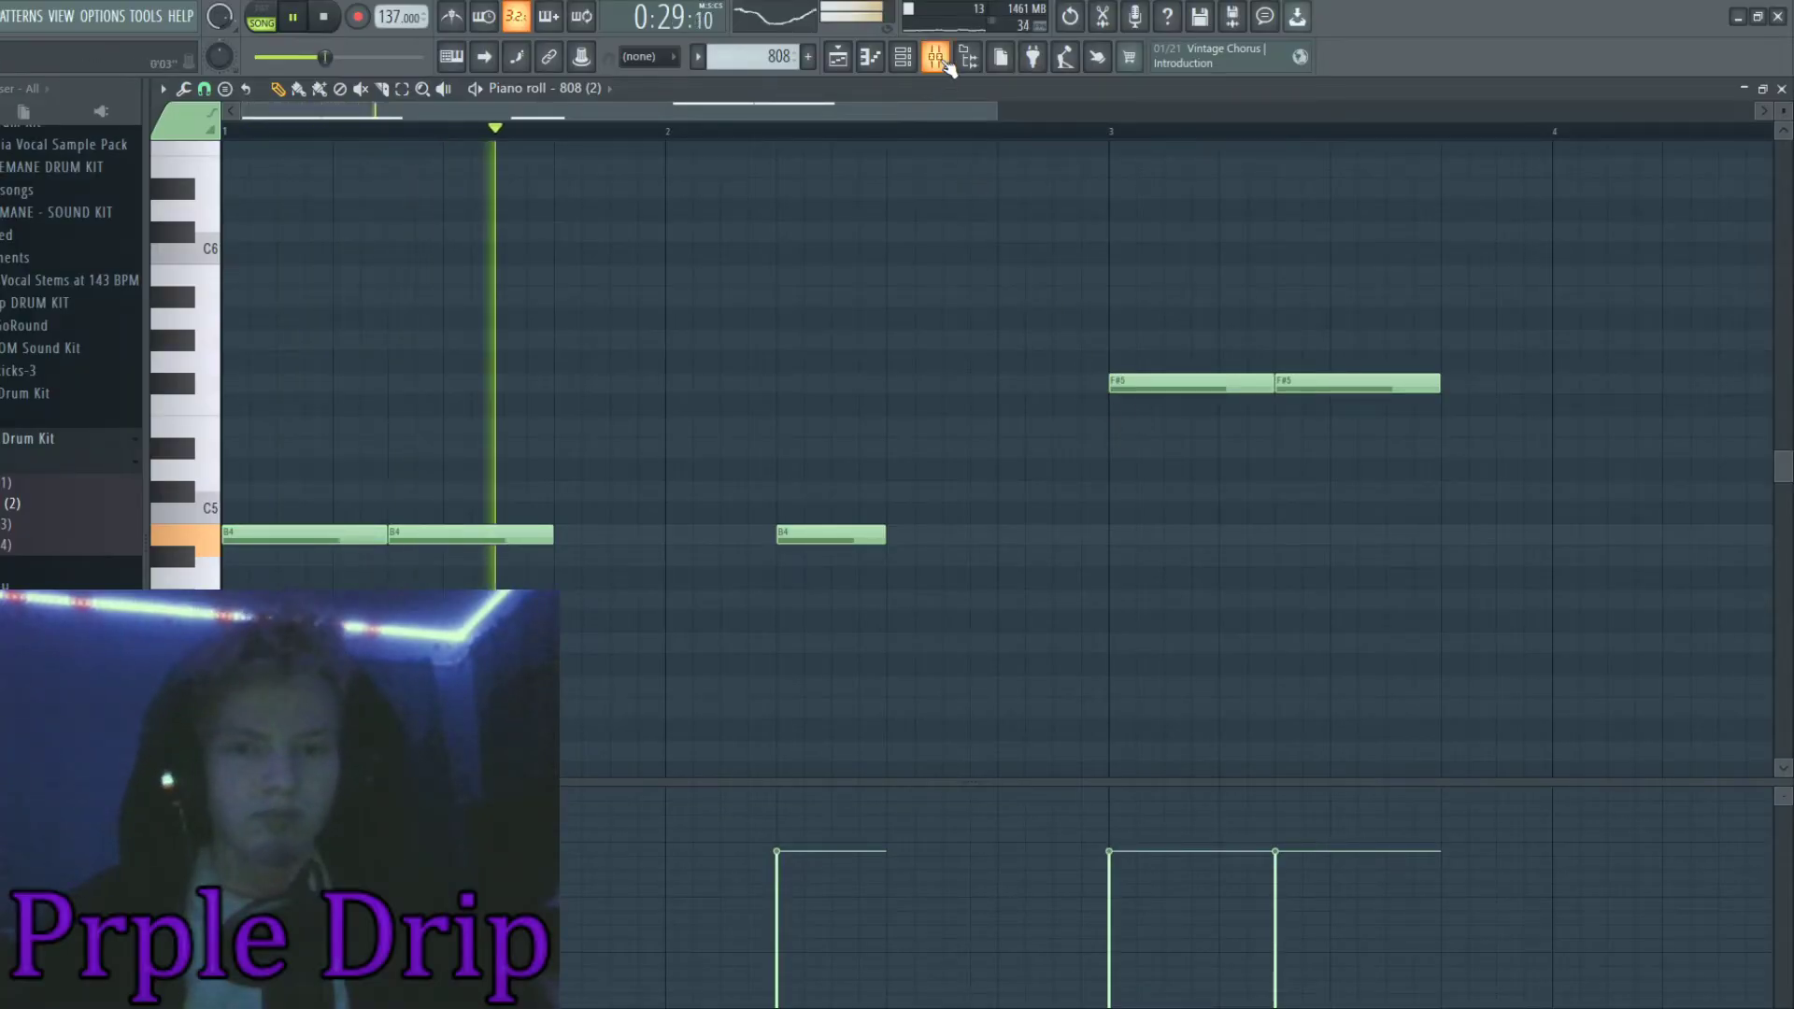
Reshape the 808's Fruity parametric EQ 2 curve by raising band 4 and shifting it slightly lower in frequency
{"action": "left_click", "coordinate": [936, 57]}
{"action": "left_click", "coordinate": [1640, 604]}
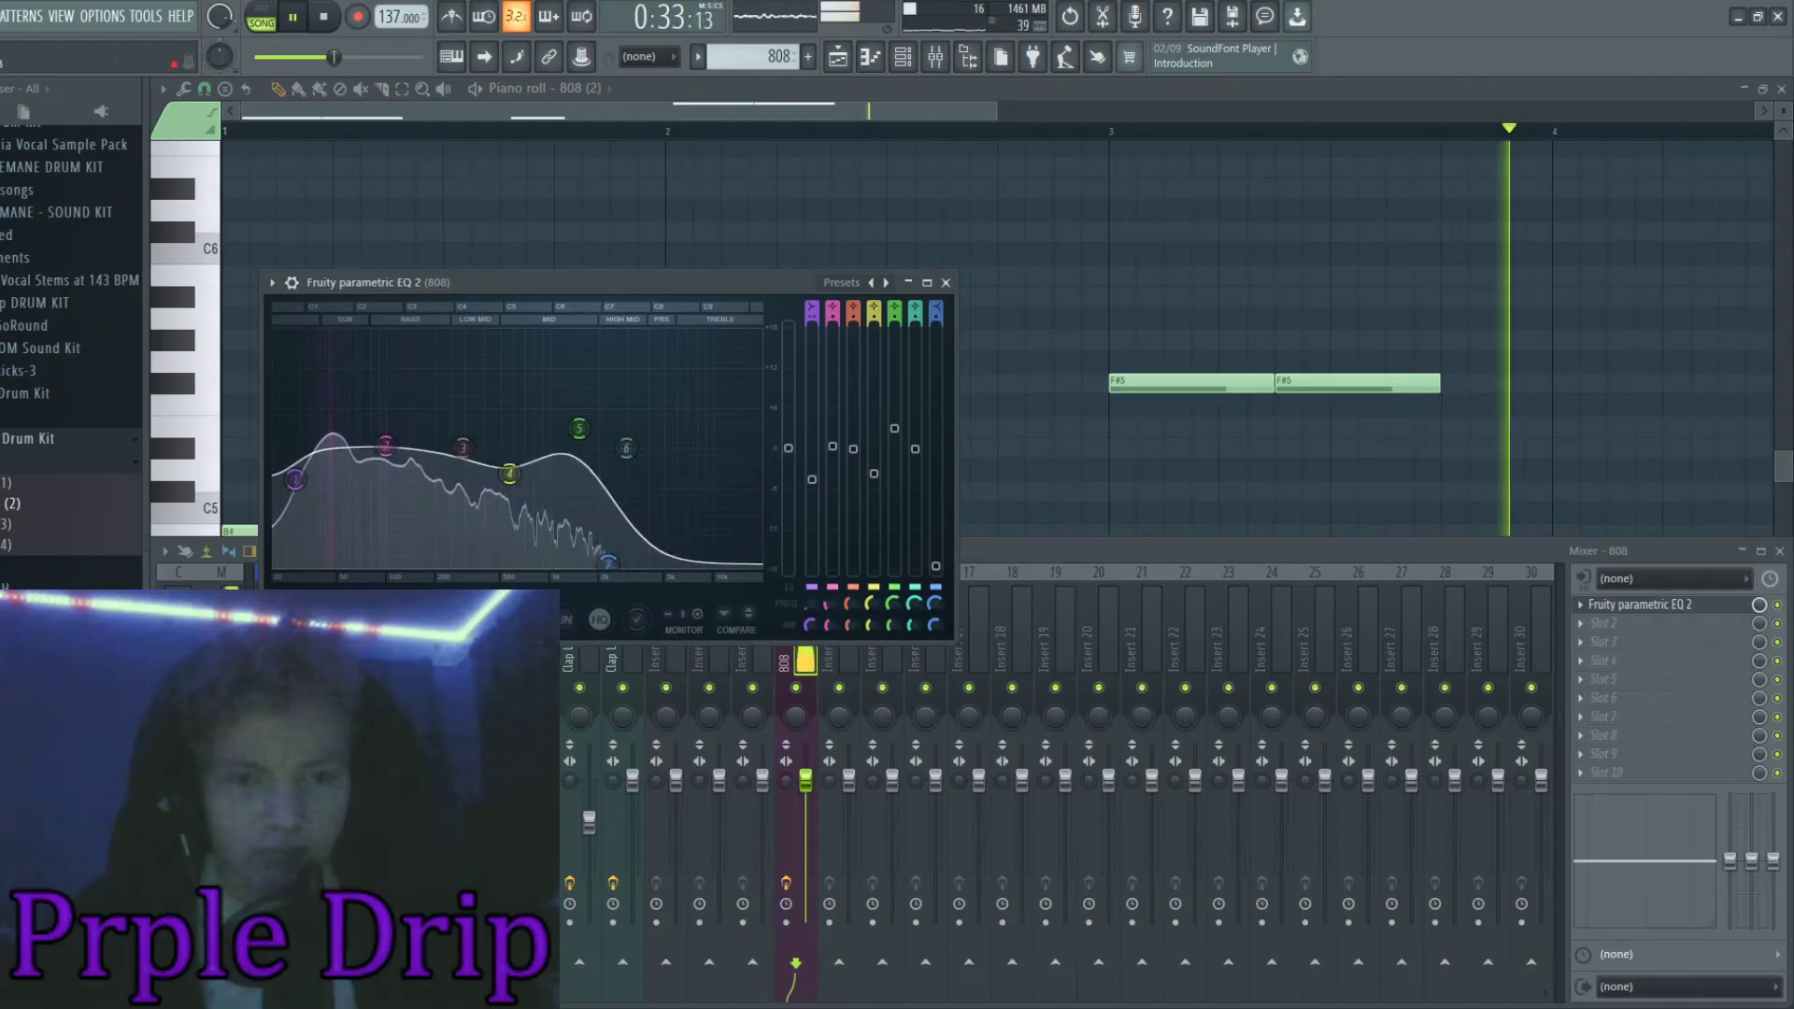
{"action": "left_click_drag", "start_coordinate": [510, 474], "coordinate": [496, 448]}
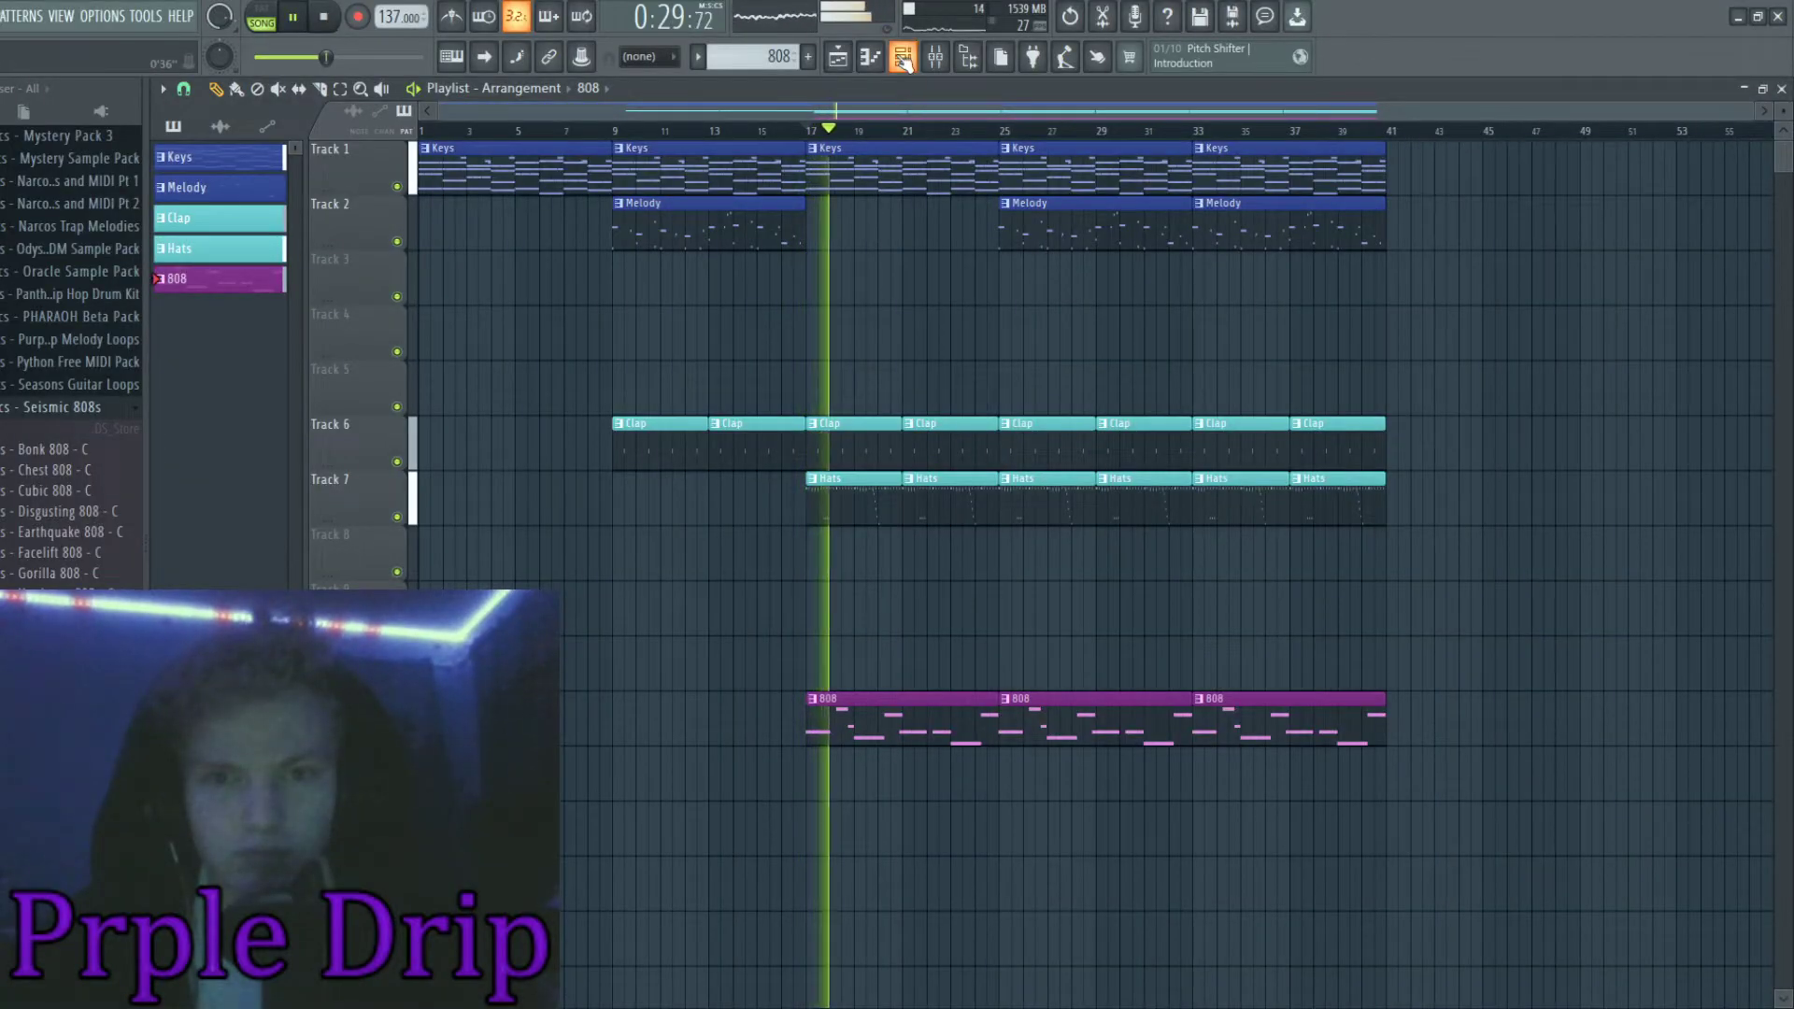
Try layering two Cymatics 808 channels, LF 808 on mixer track 13 and HF 808 on track 14
{"action": "left_click", "coordinate": [903, 58]}
{"action": "left_click", "coordinate": [936, 58]}
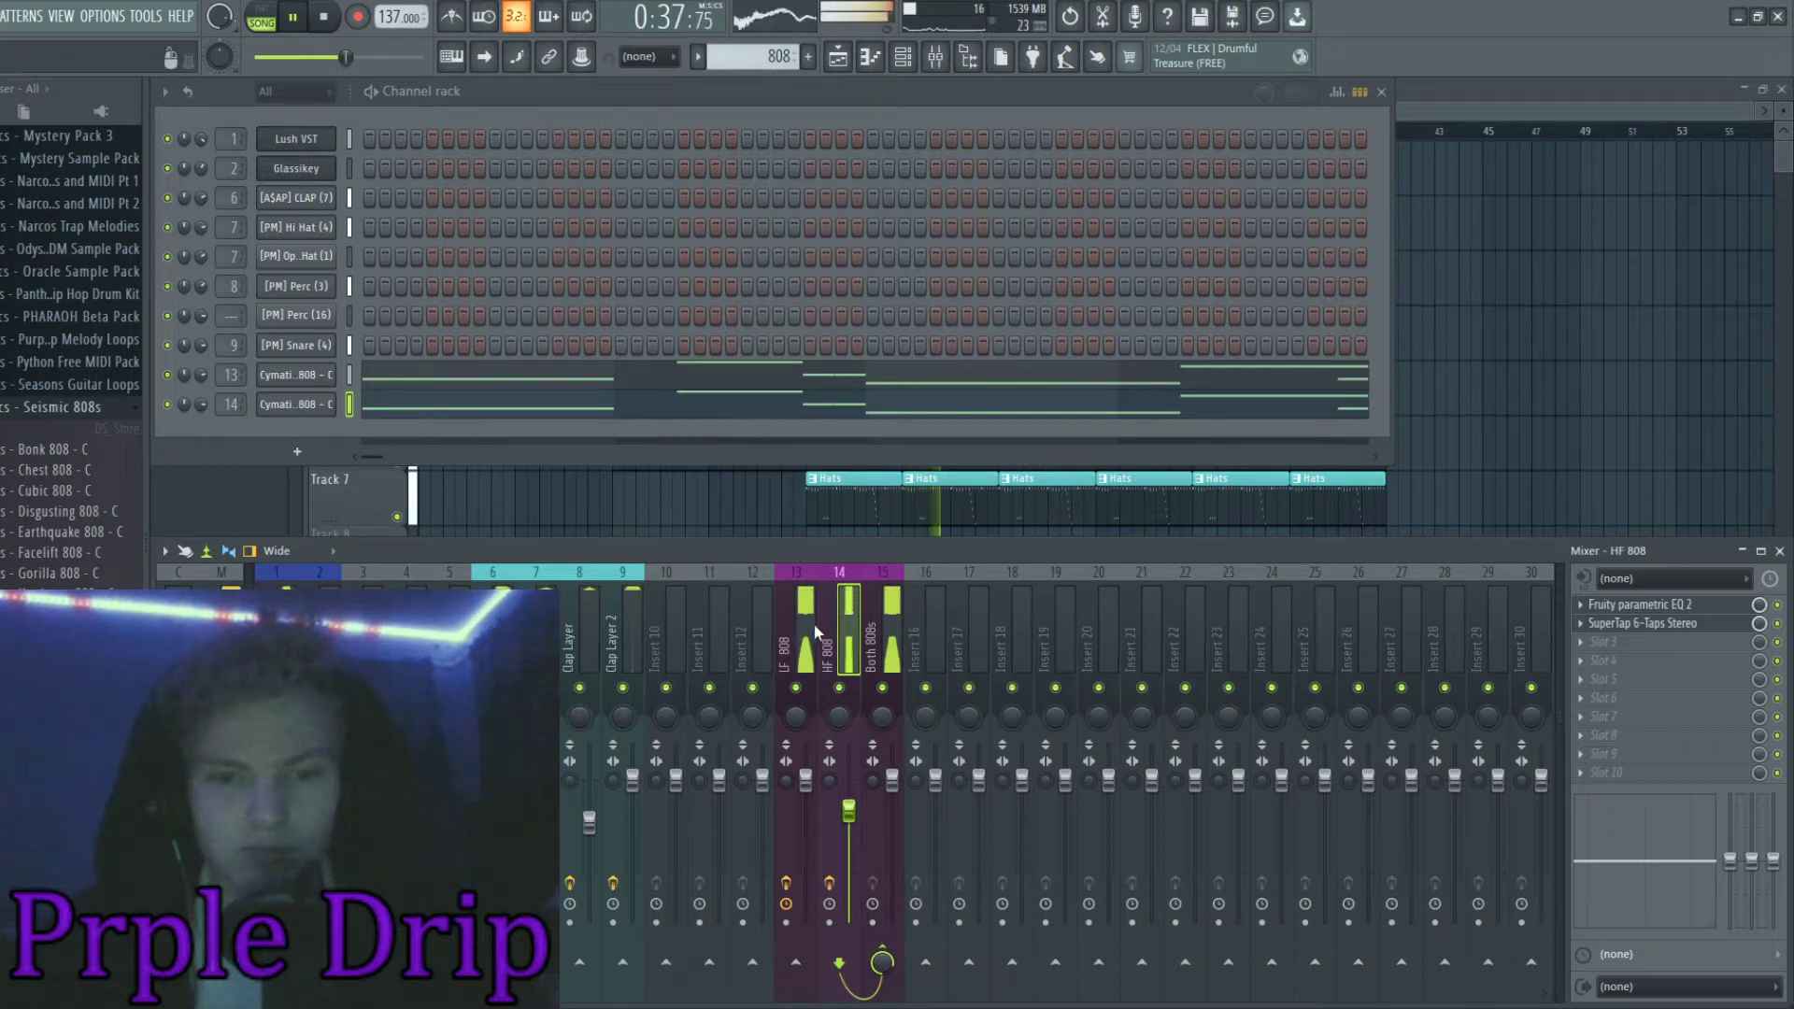
{"action": "left_click", "coordinate": [317, 379]}
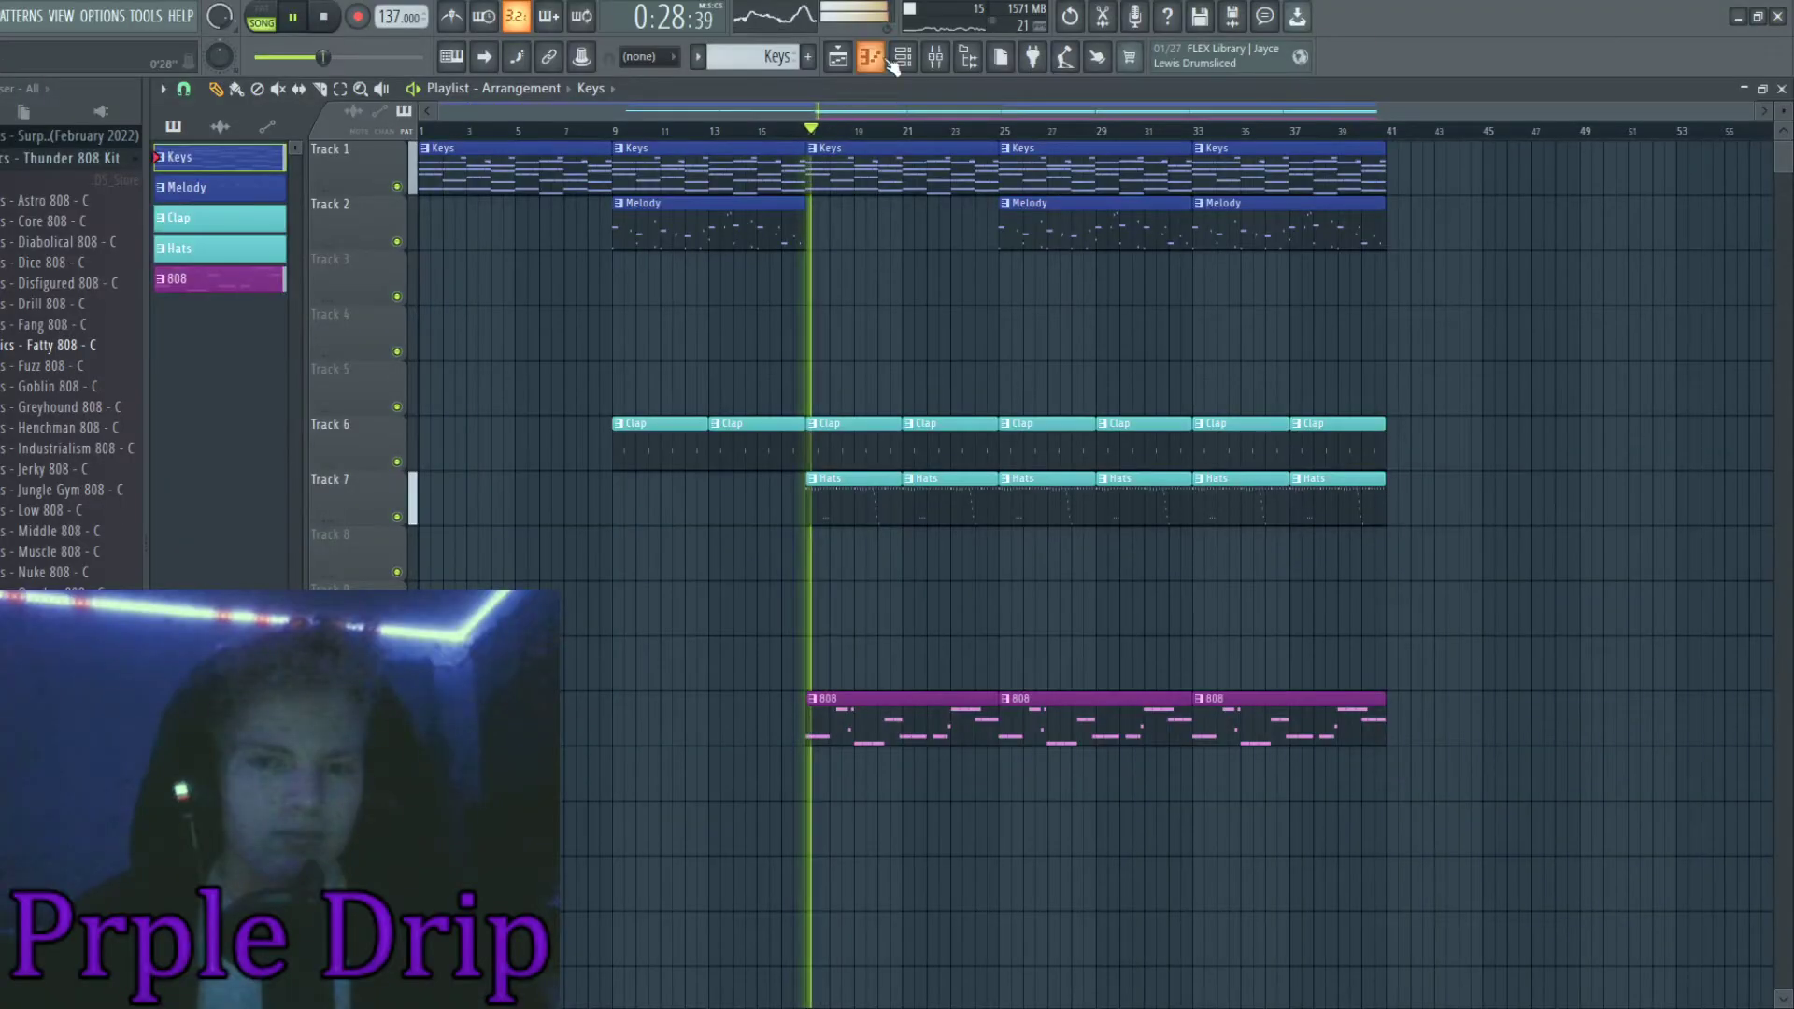
Examine the Keys chord notes behind the empty Cymatics Fatty 808 piano roll
{"action": "left_click", "coordinate": [903, 58]}
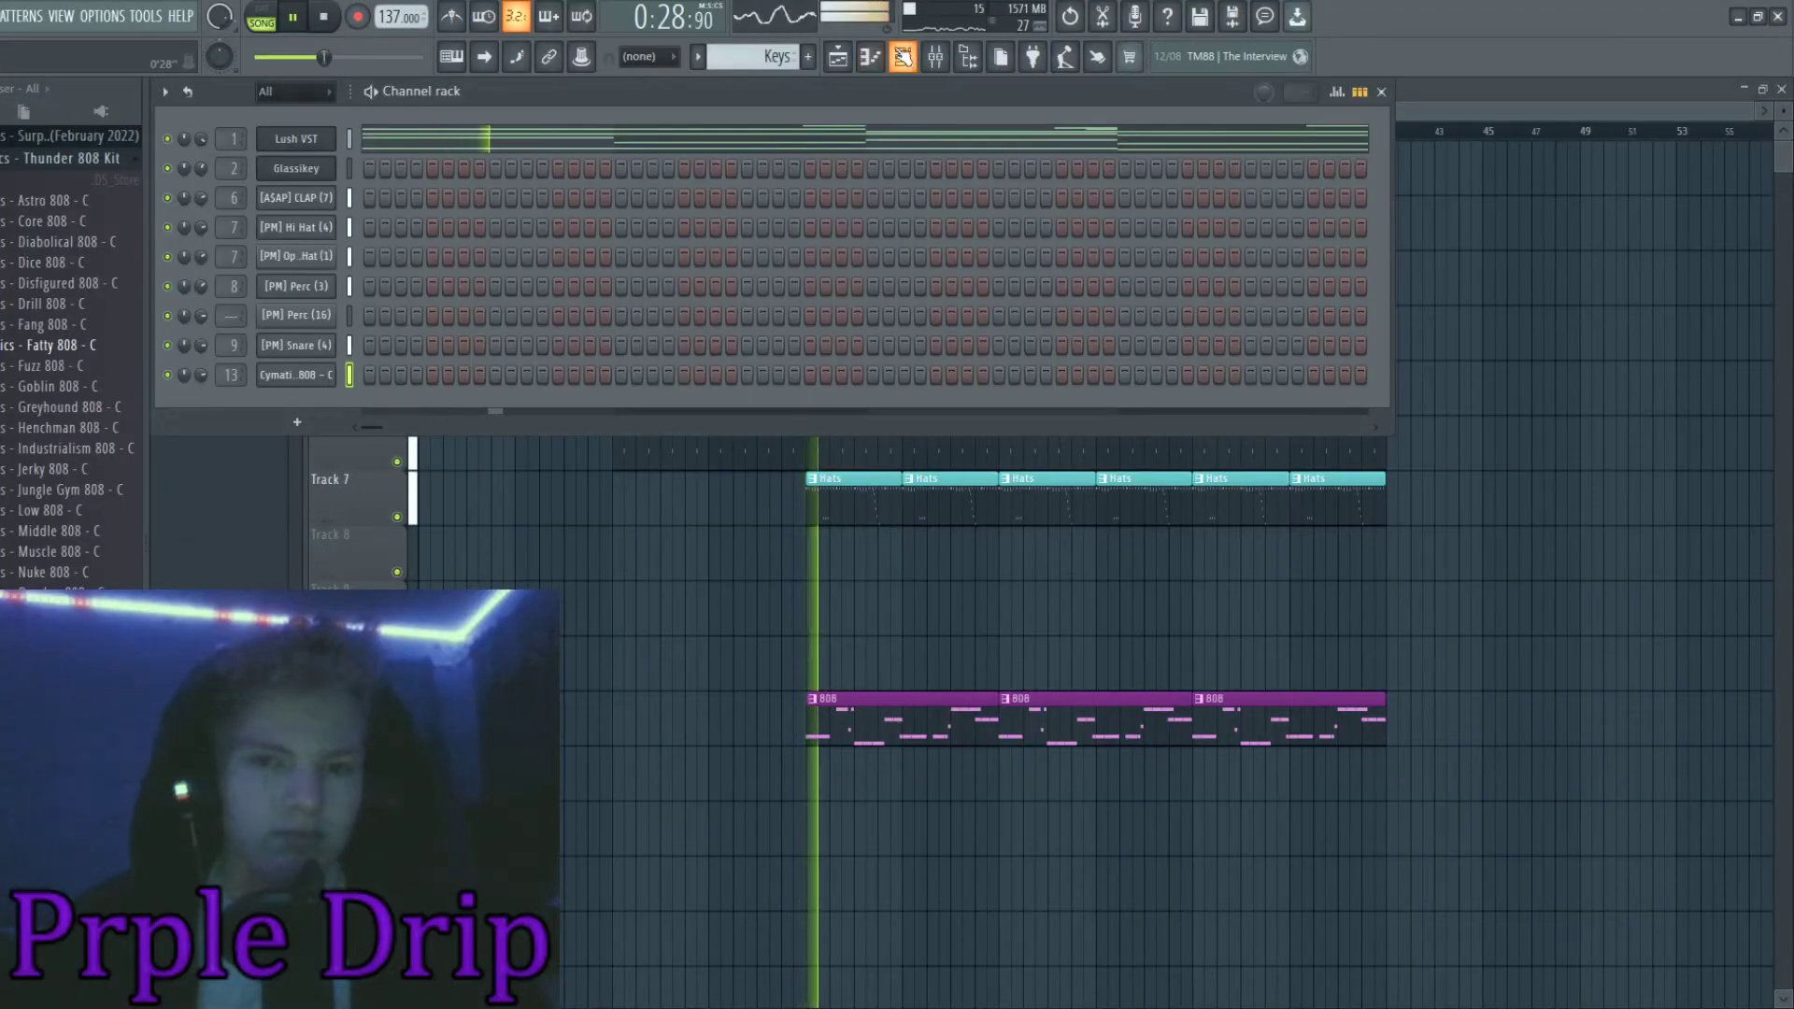
{"action": "left_click", "coordinate": [871, 58]}
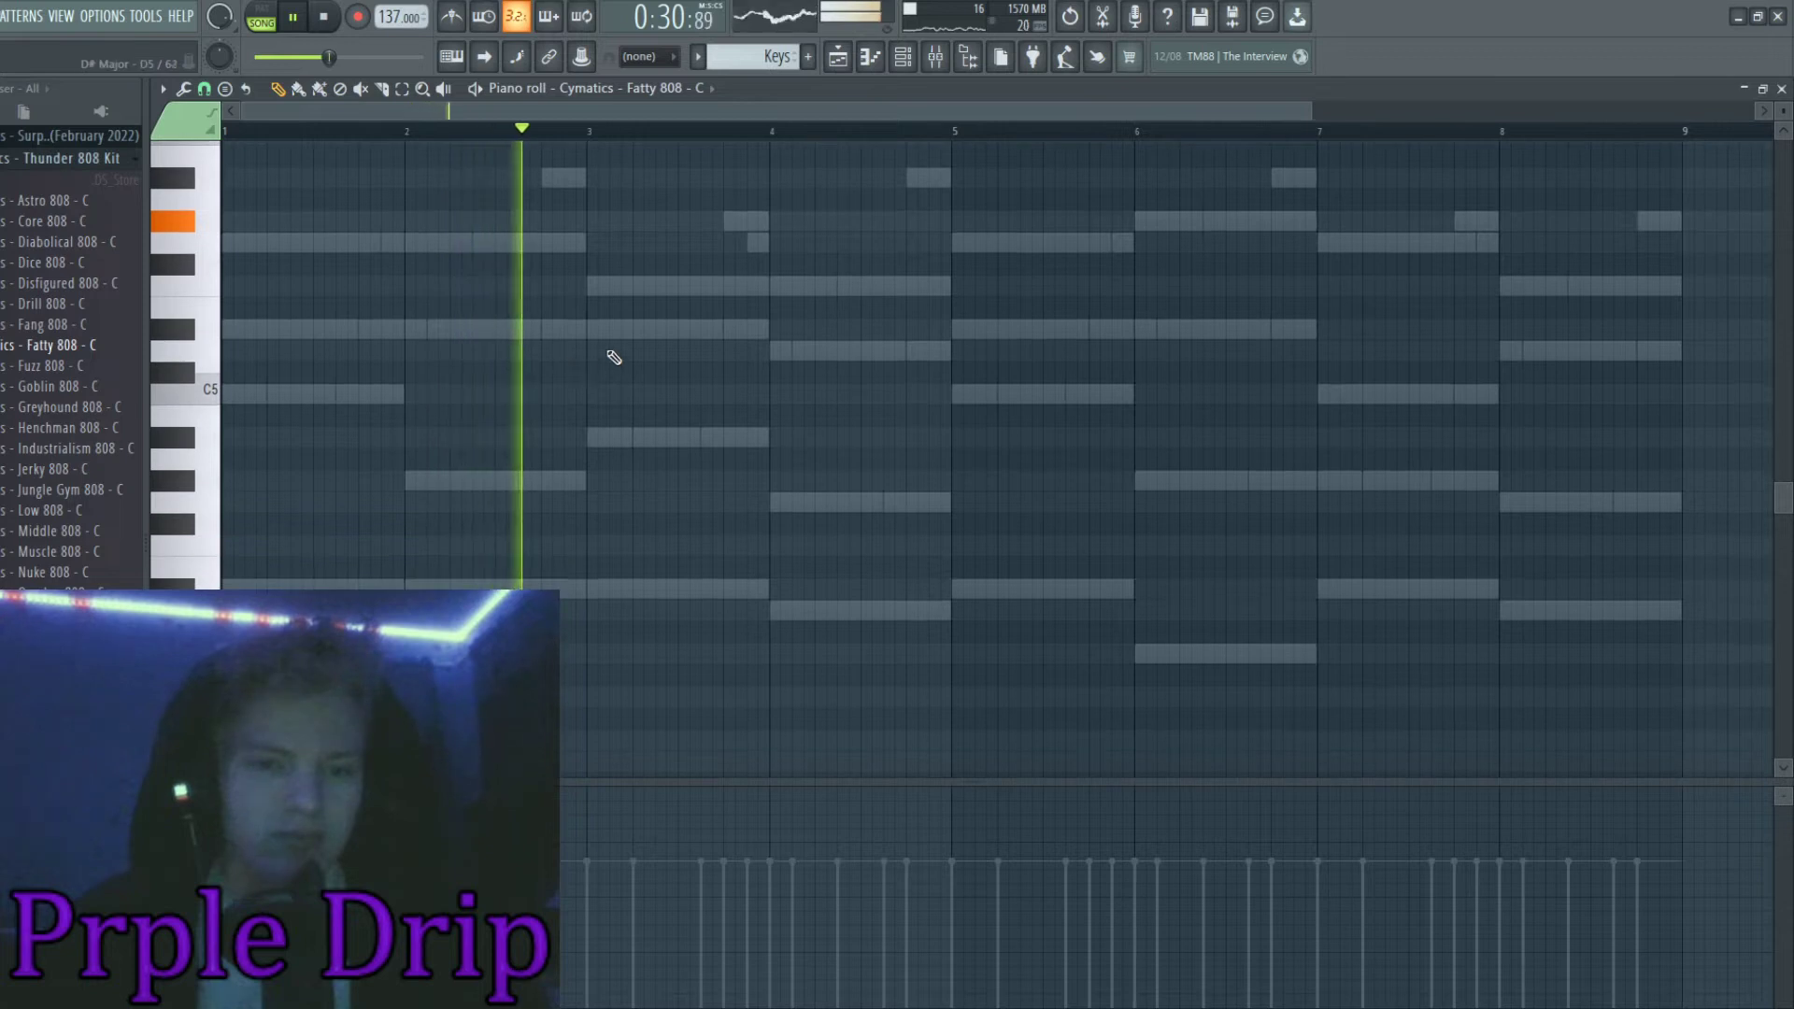
{"action": "key", "text": "F9"}
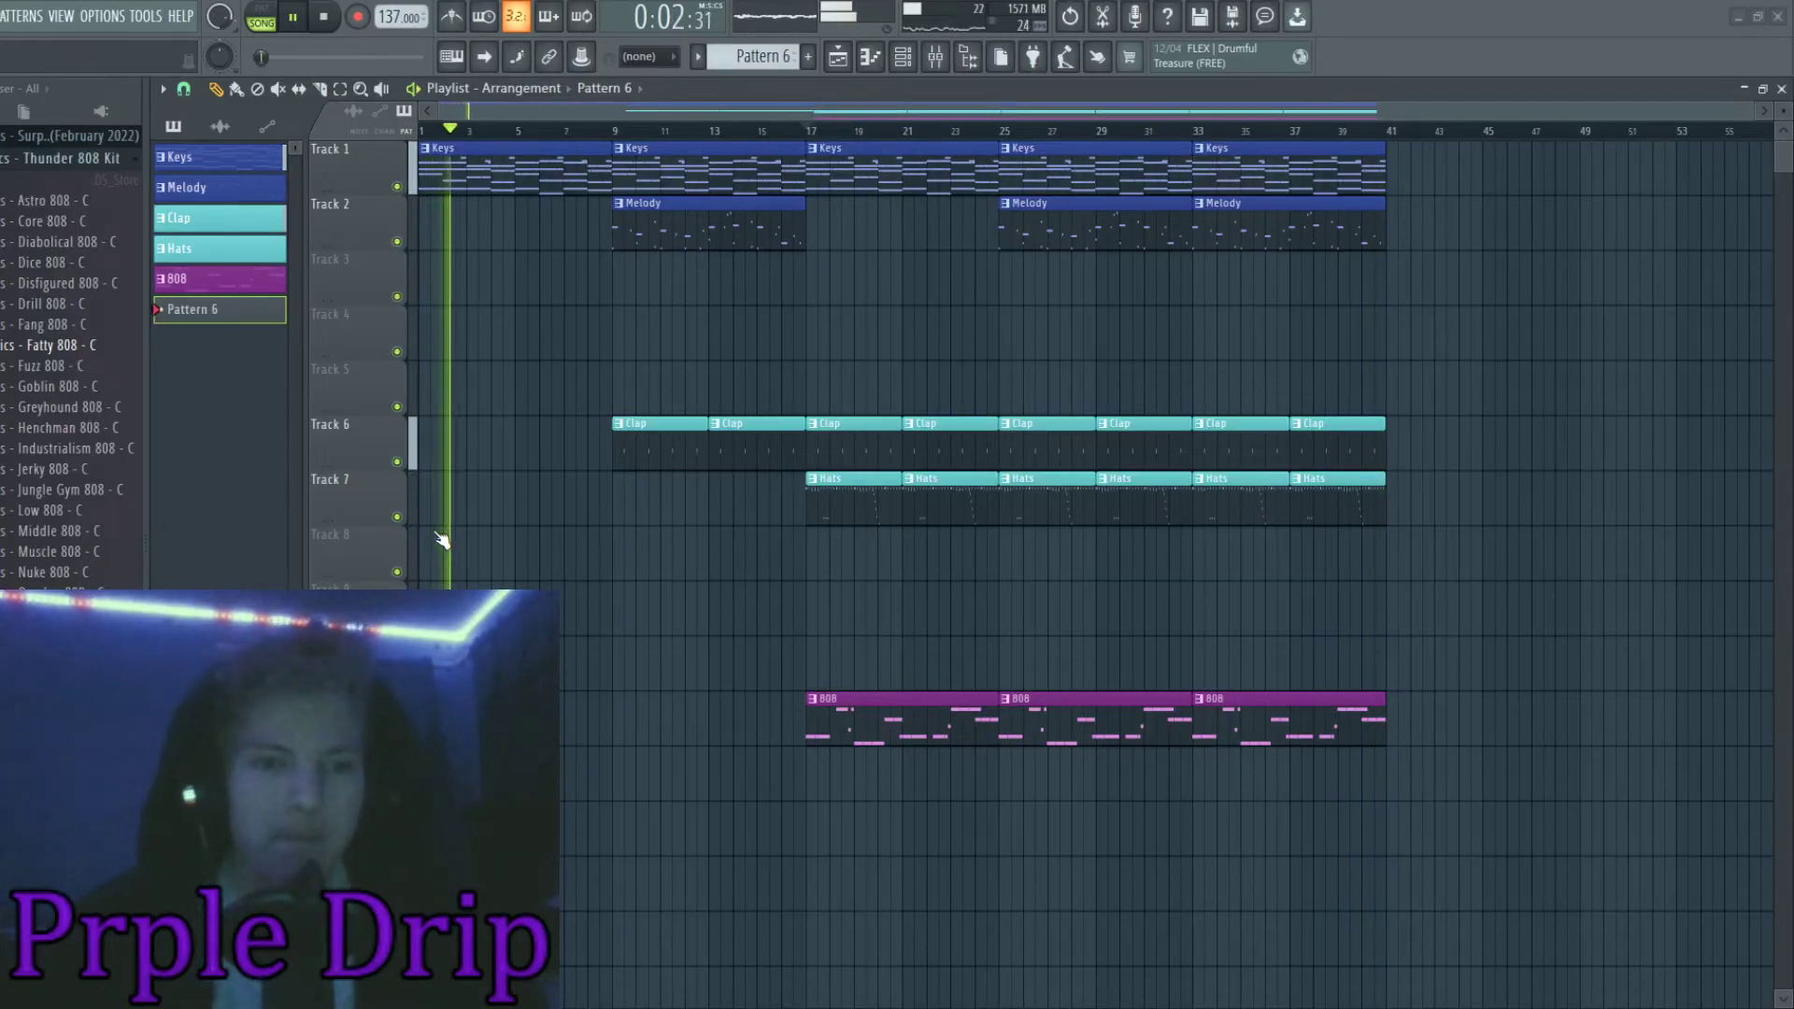
Name the new pattern Kick and paint its clips on the track above the 808 from bar 25 to bar 41
{"action": "key", "text": "Return"}
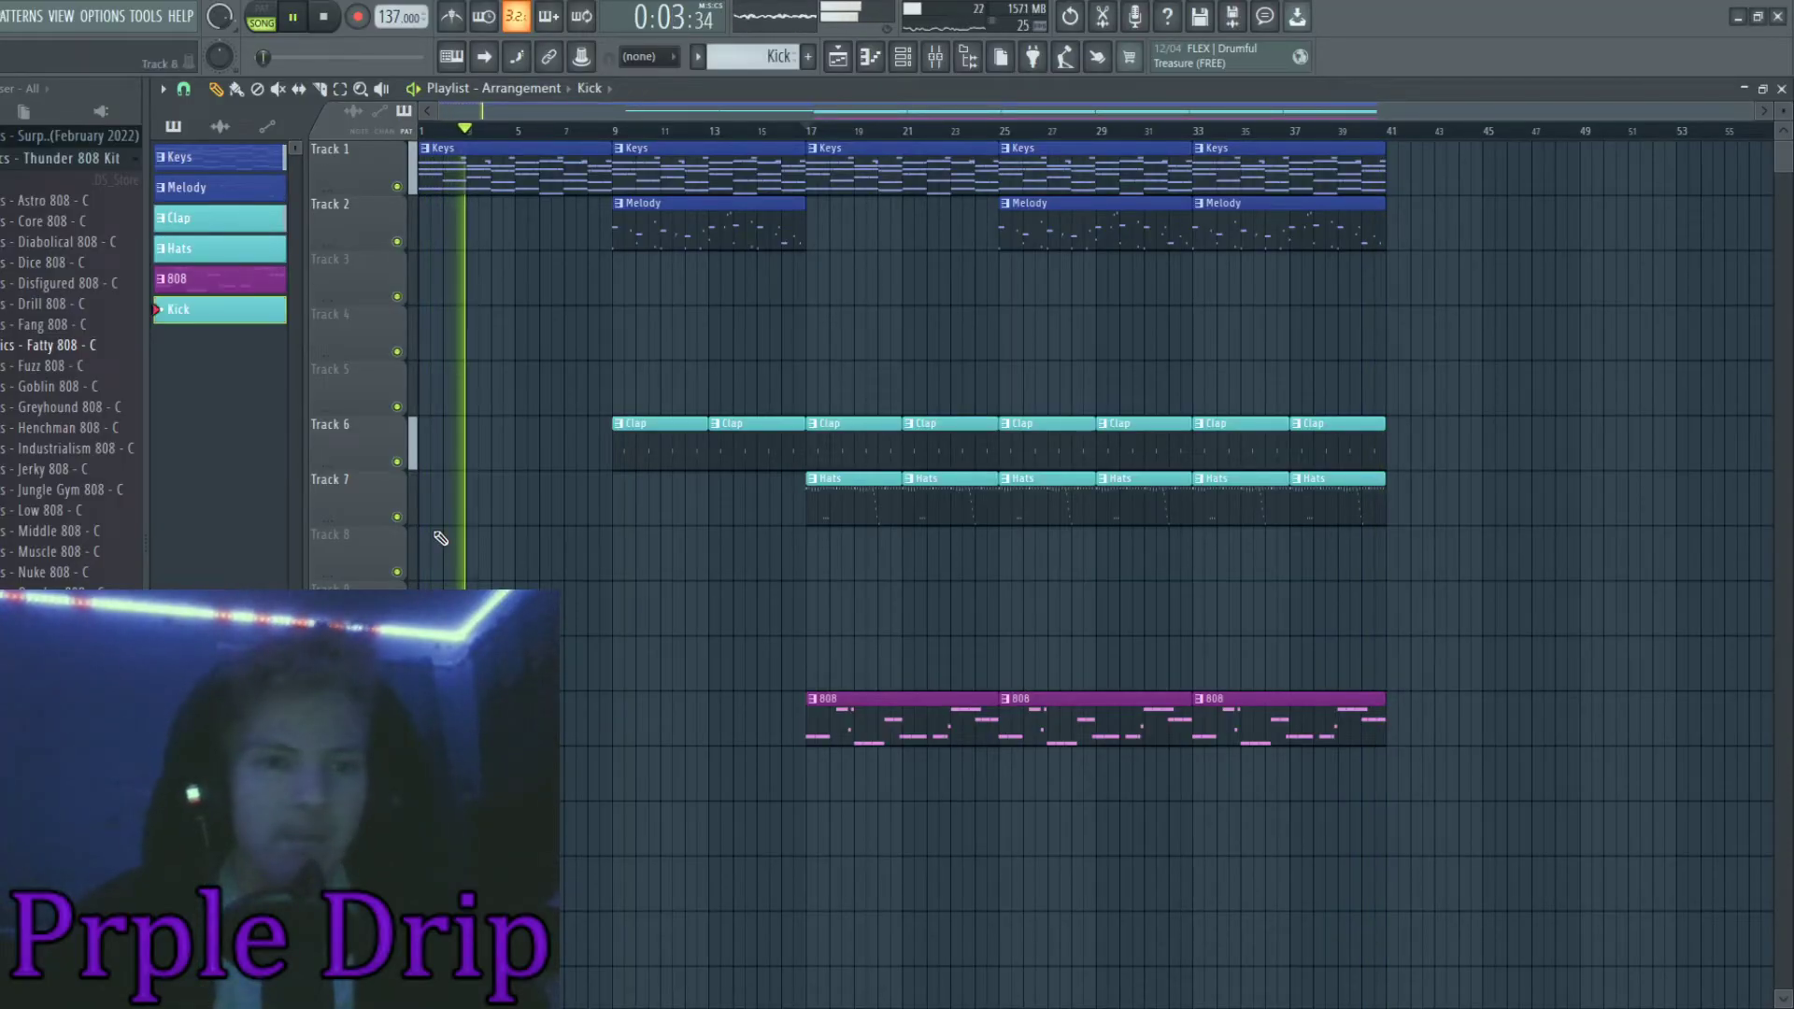
{"action": "left_click", "coordinate": [238, 88]}
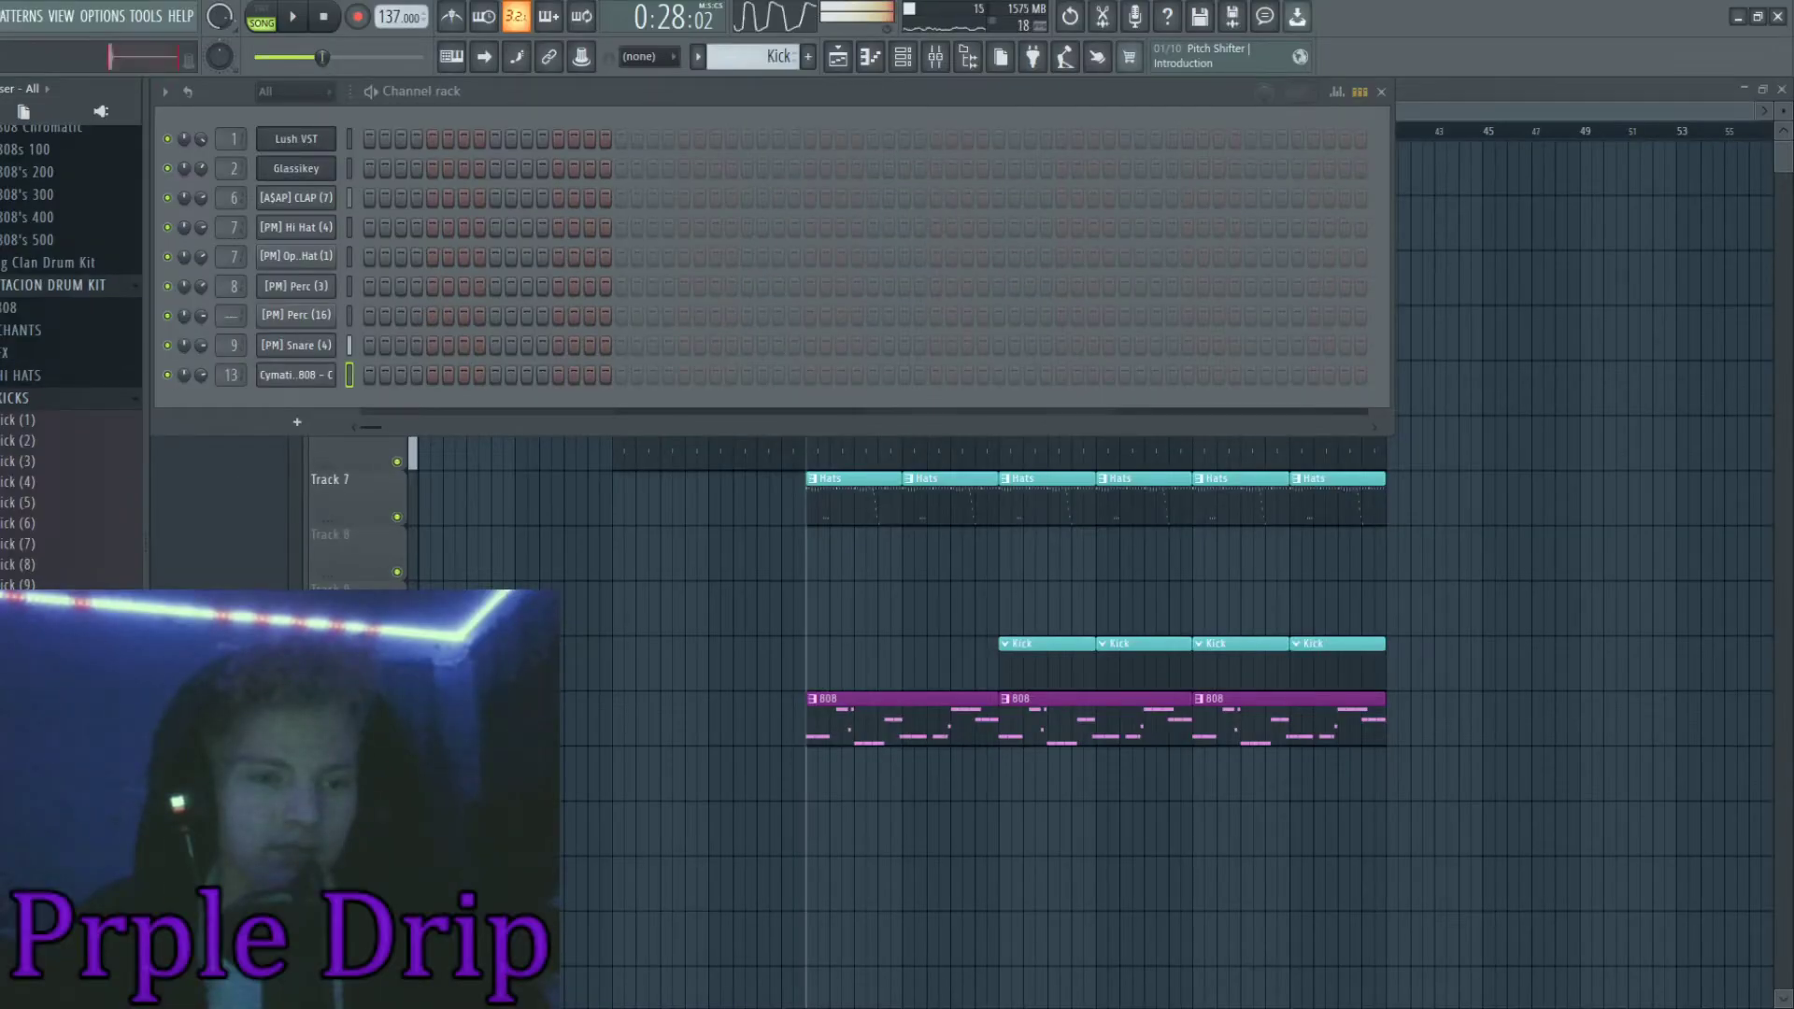
Browse the drum kits for a kick sample and add GHOST Kick (10) as a channel
{"action": "left_click", "coordinate": [15, 292]}
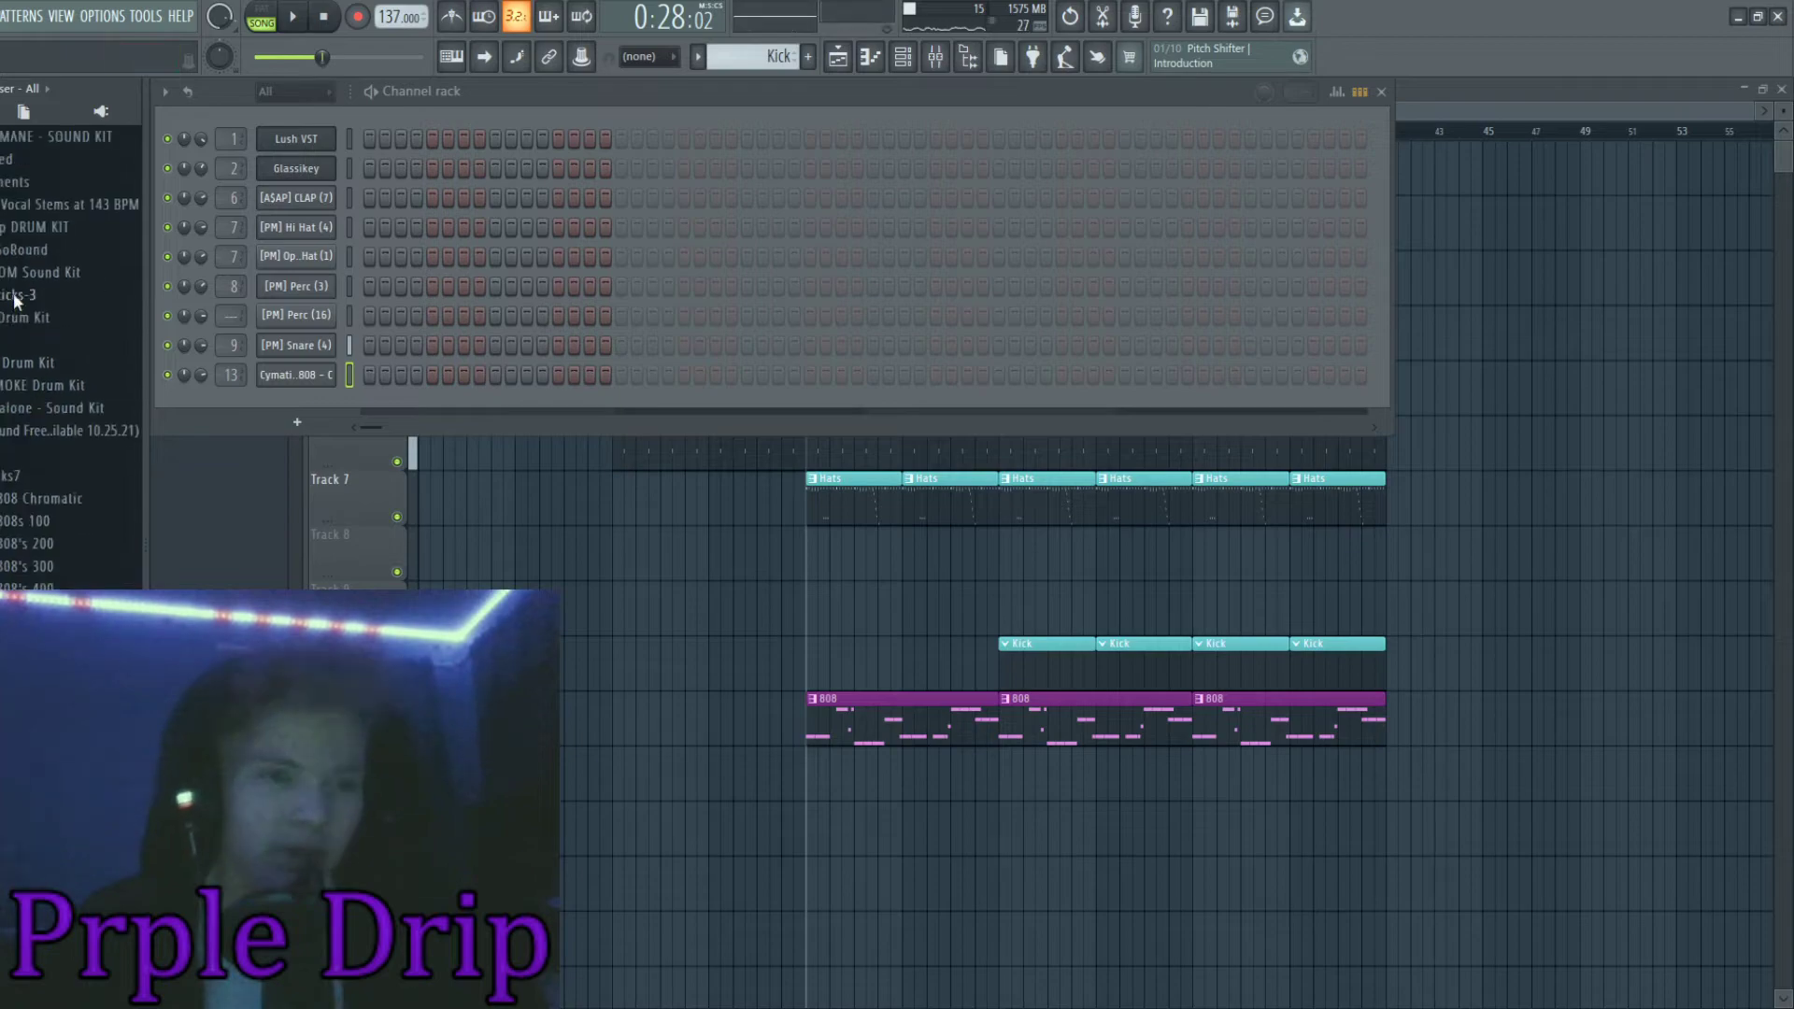
{"action": "left_click", "coordinate": [61, 408]}
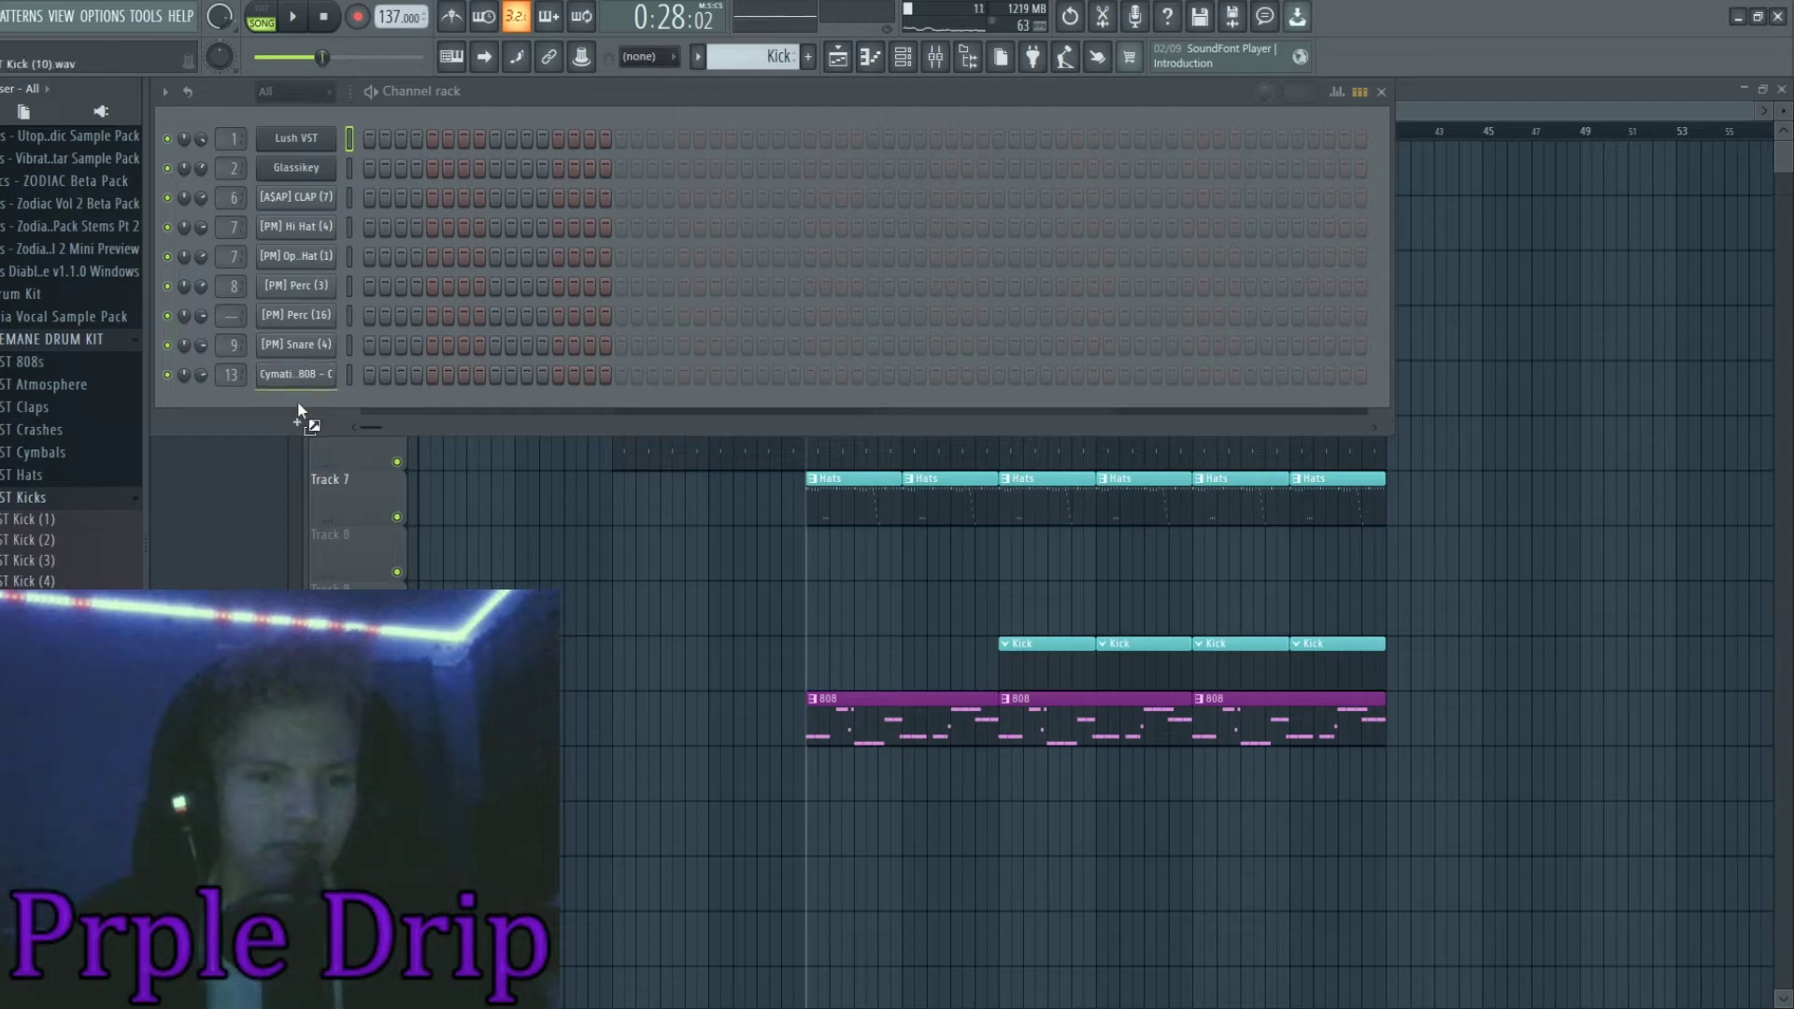
{"action": "left_click_drag", "start_coordinate": [298, 404], "coordinate": [299, 411]}
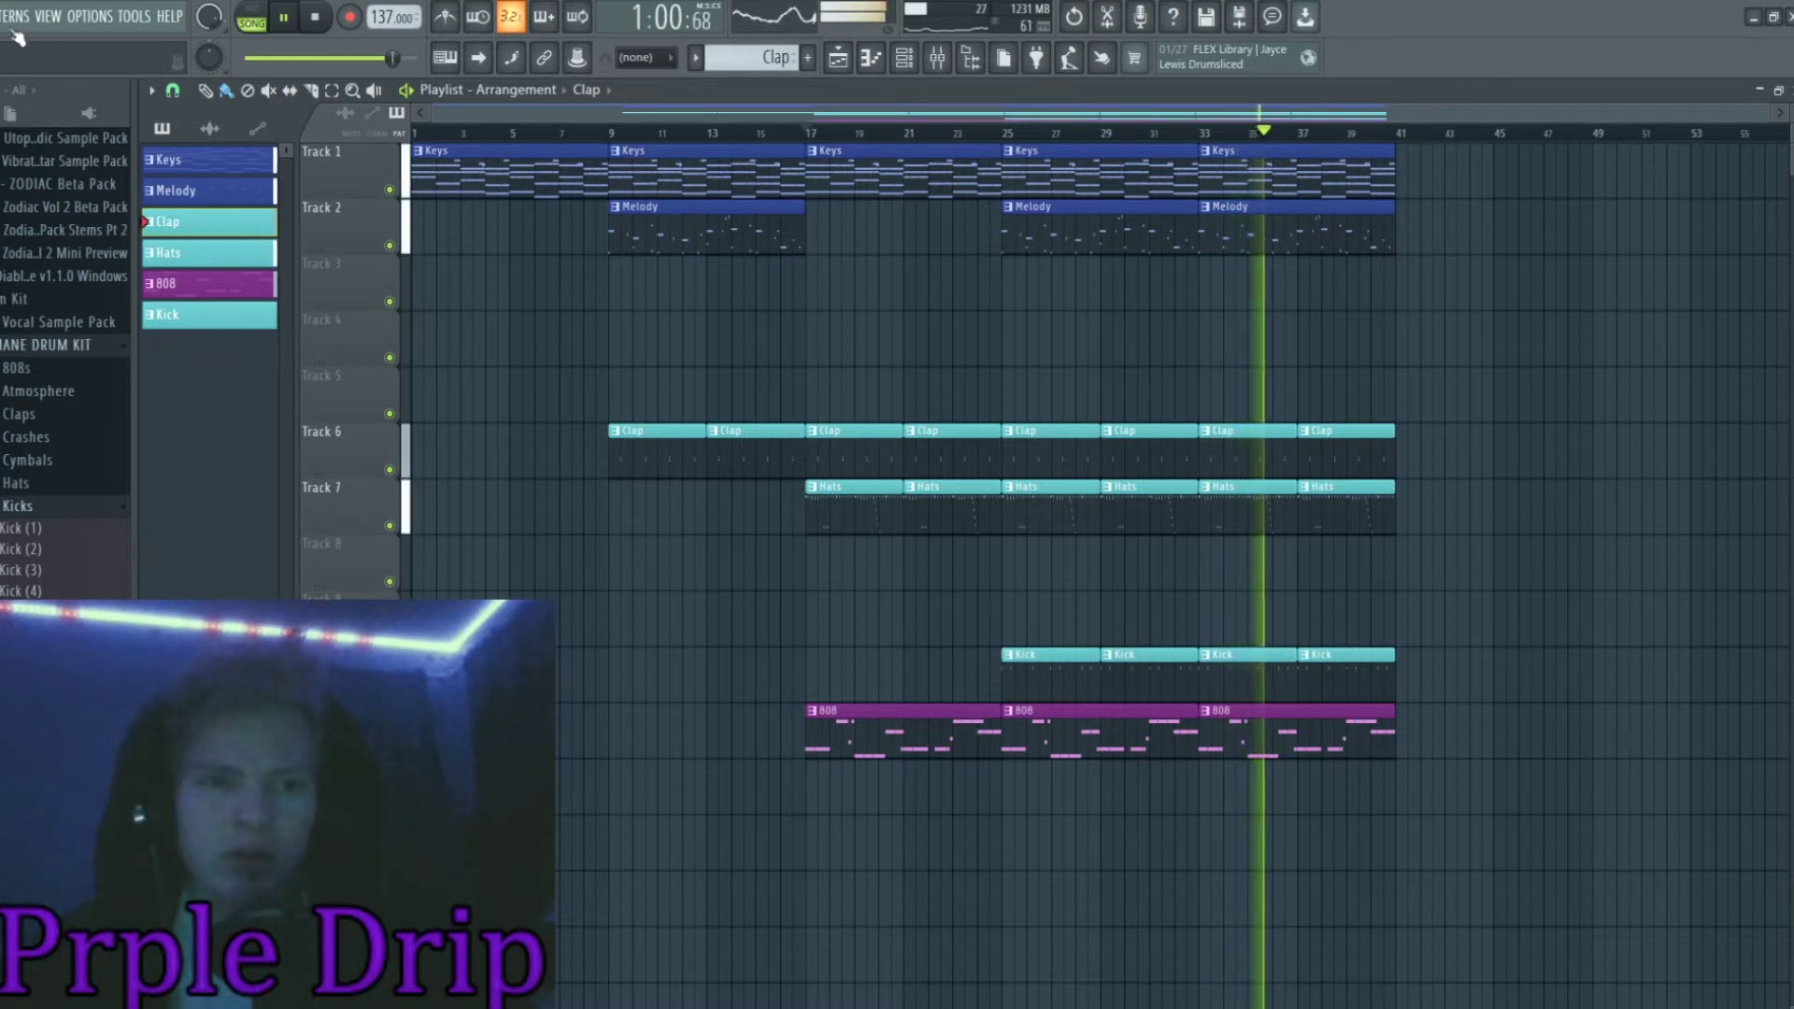
Create a pattern named Rim and place it on Track 8 of the playlist from bar 25
{"action": "key", "text": "F4"}
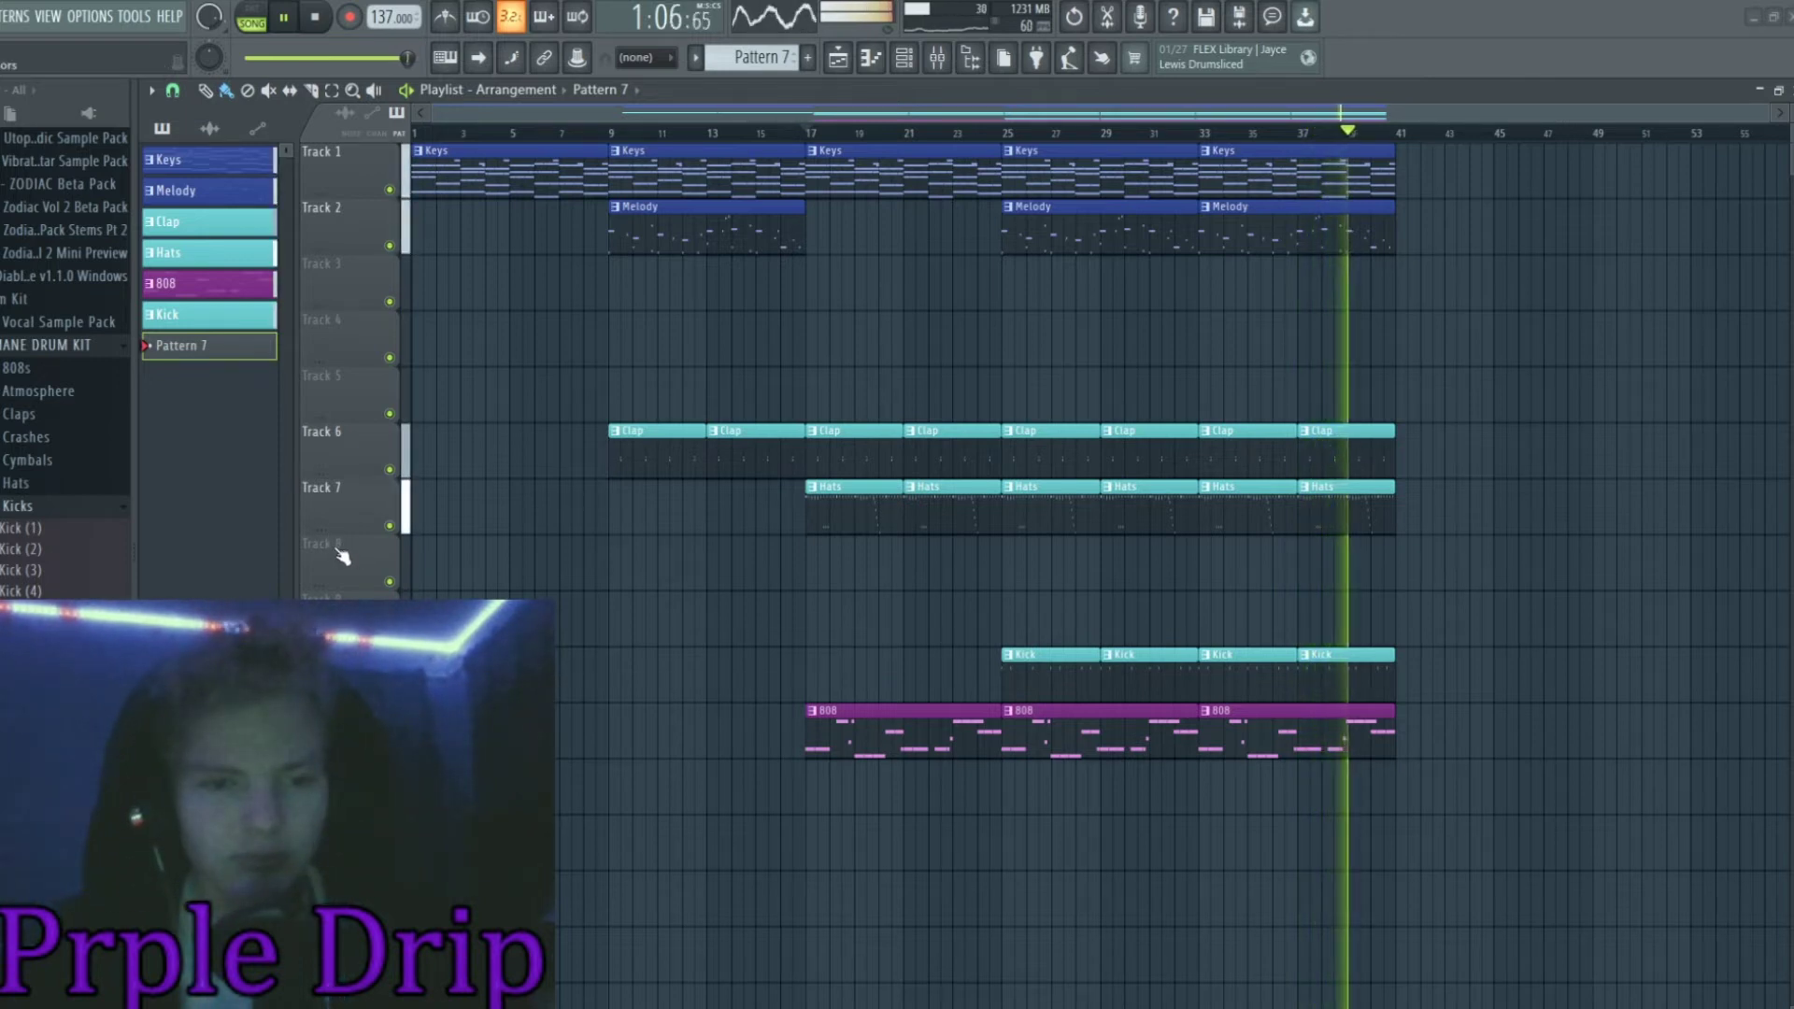
{"action": "key", "text": "F2"}
{"action": "type", "text": "Rim"}
{"action": "key", "text": "Return"}
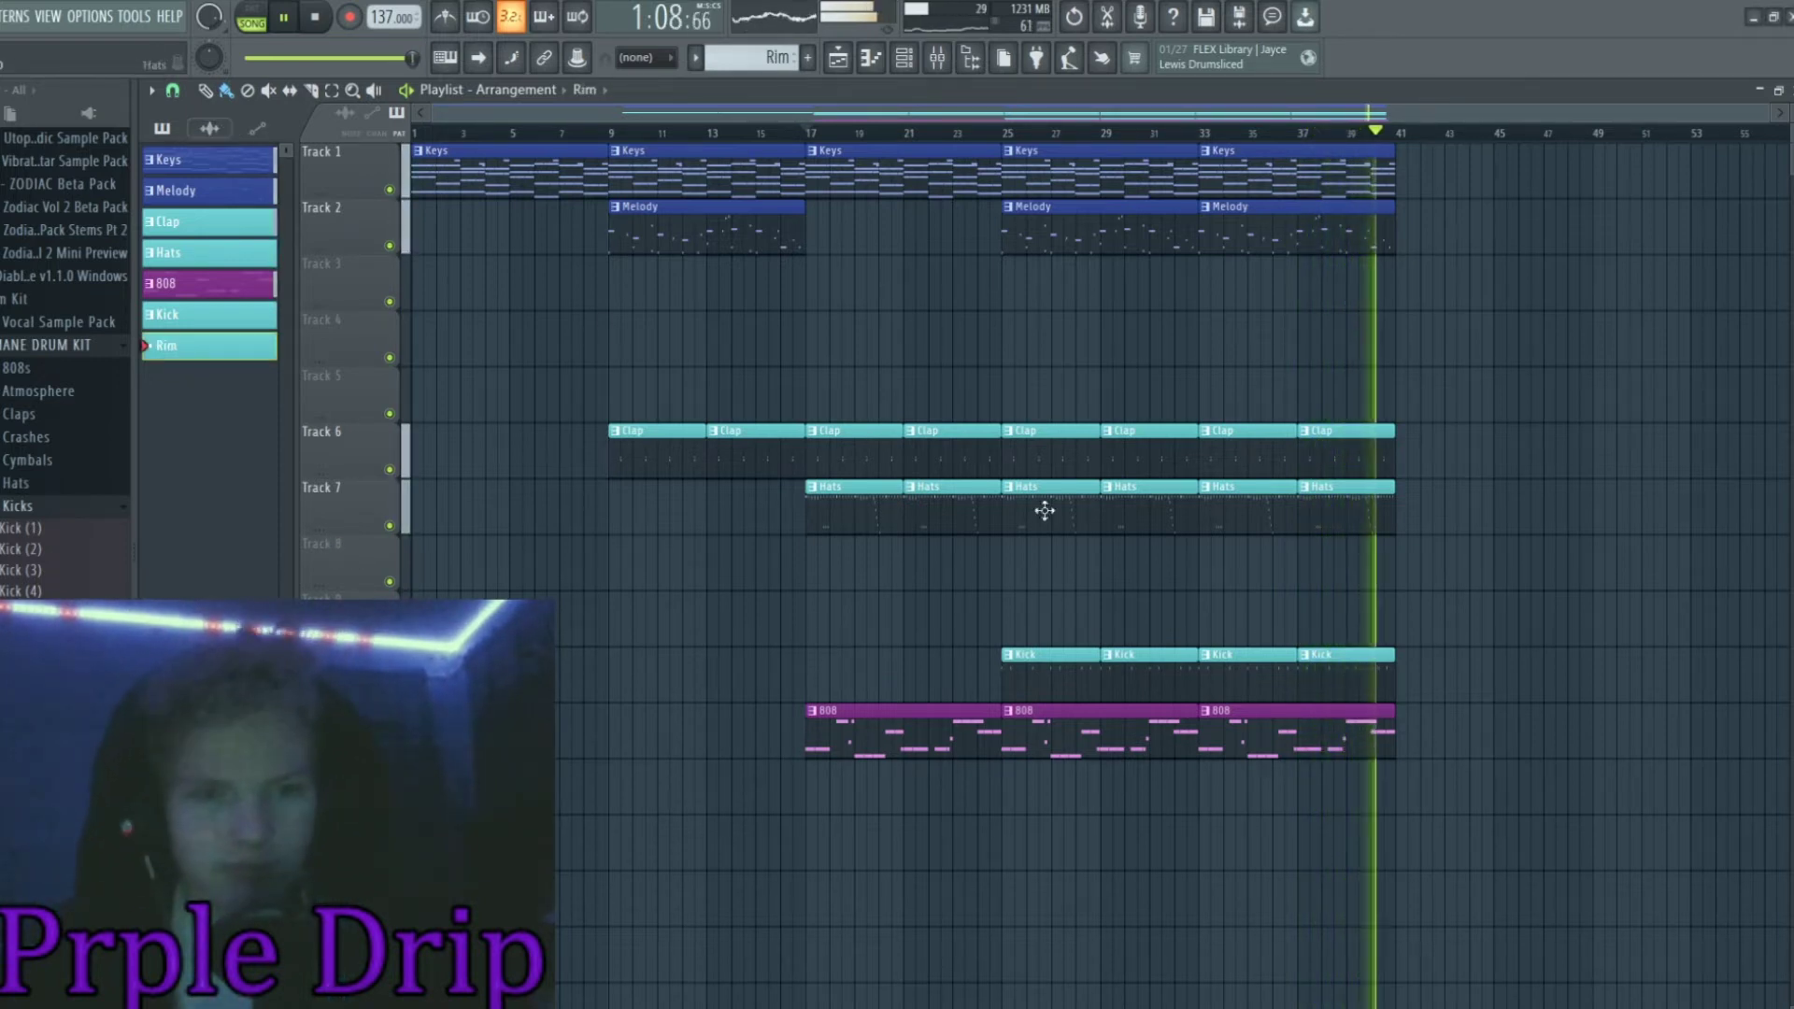
{"action": "left_click", "coordinate": [1007, 562]}
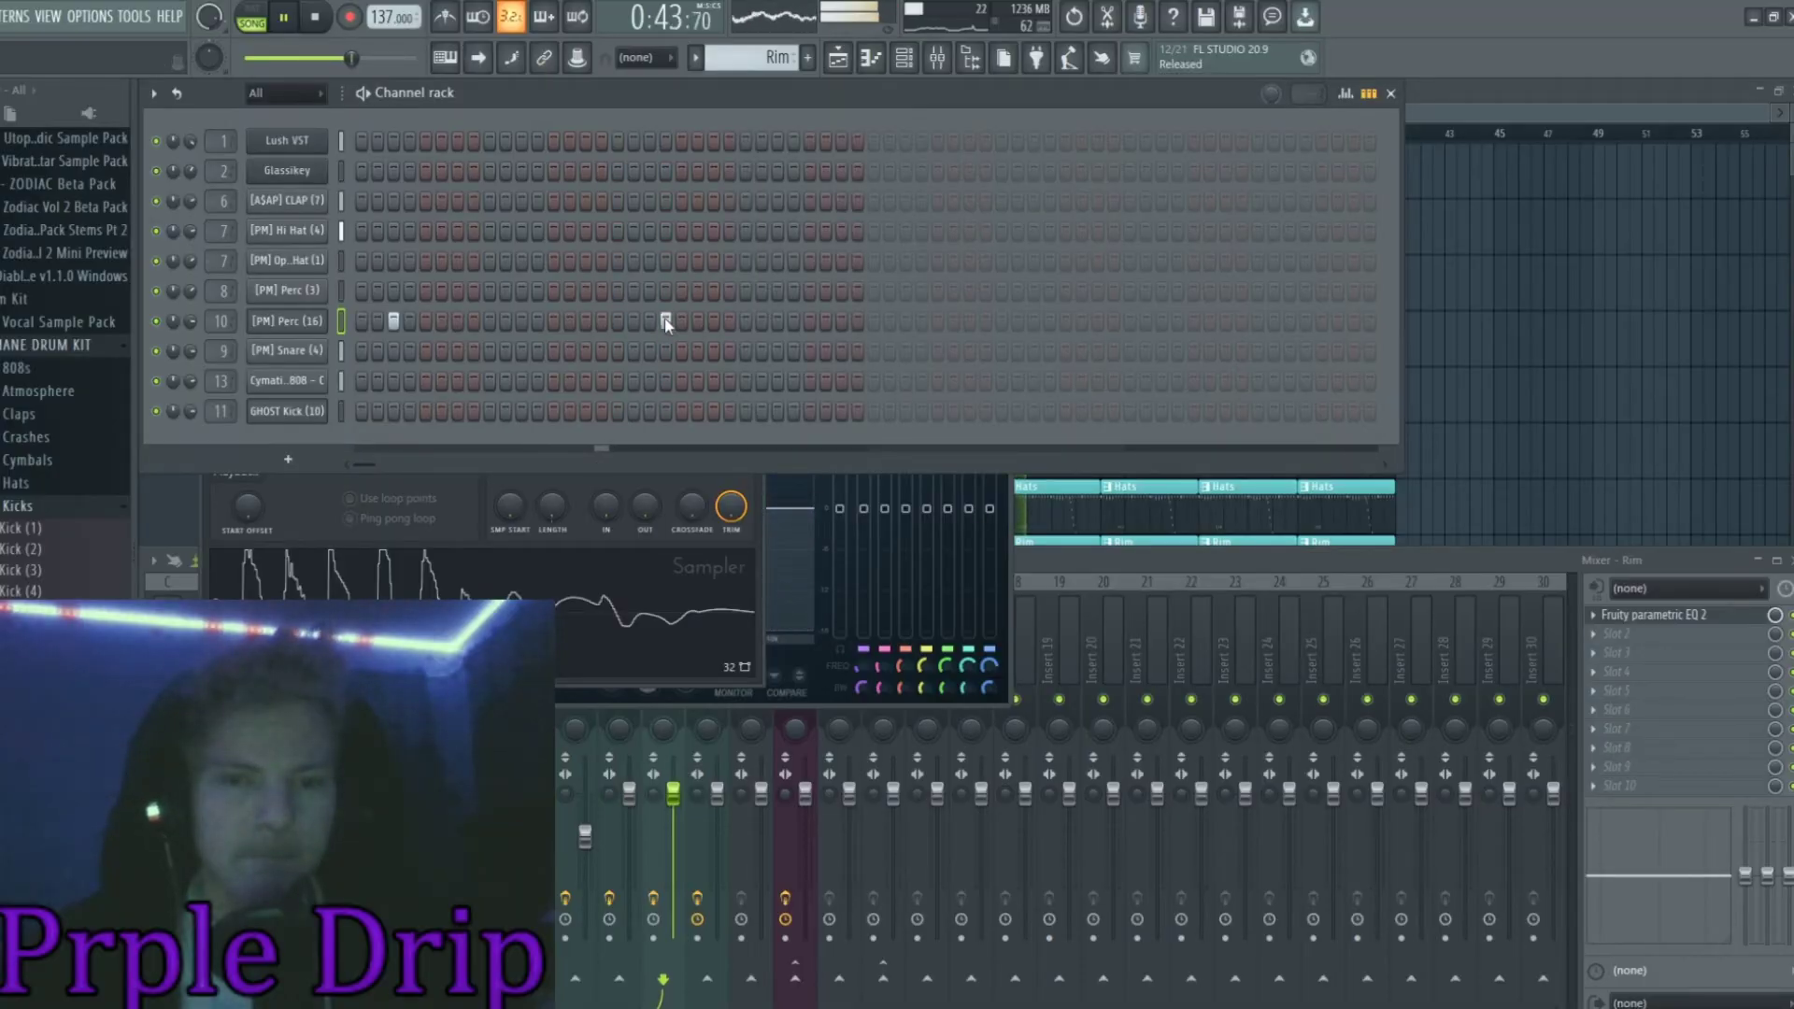
Place [PM] Perc (16) hits on steps 3, 19, 35 and 51 of the Rim pattern
{"action": "left_click", "coordinate": [649, 320]}
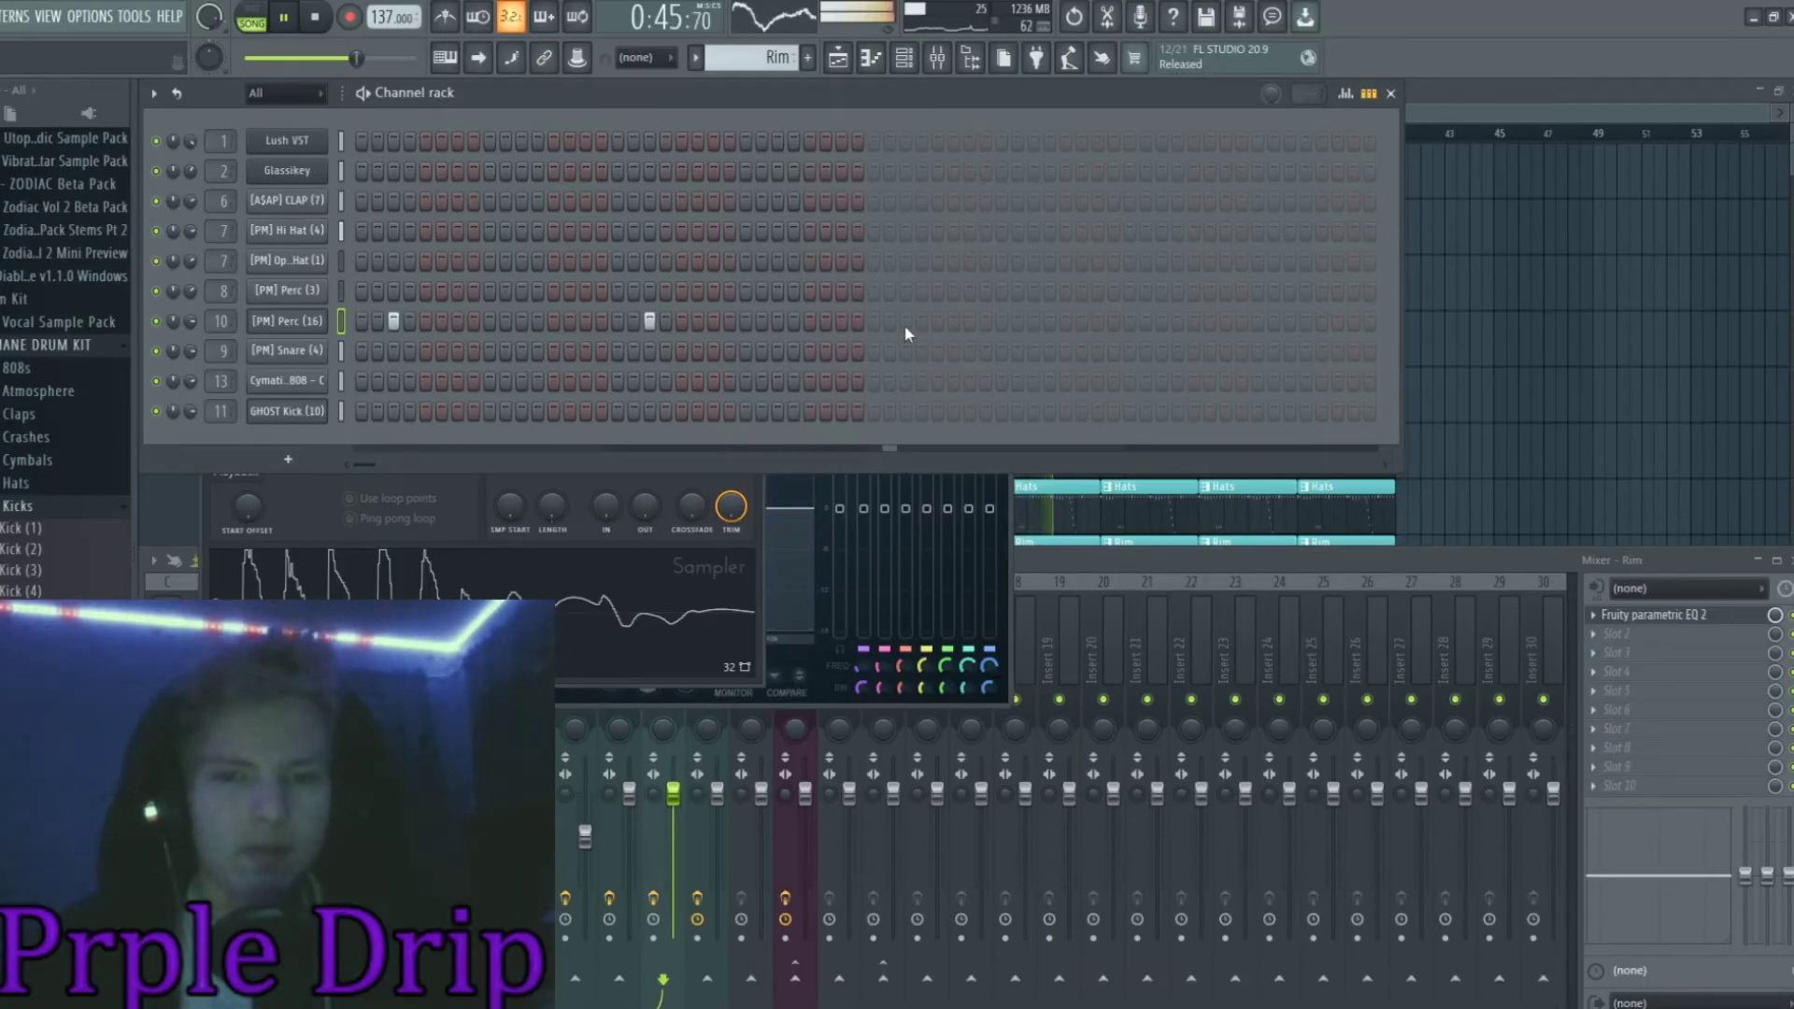
{"action": "left_click", "coordinate": [905, 320]}
{"action": "left_click", "coordinate": [1161, 322]}
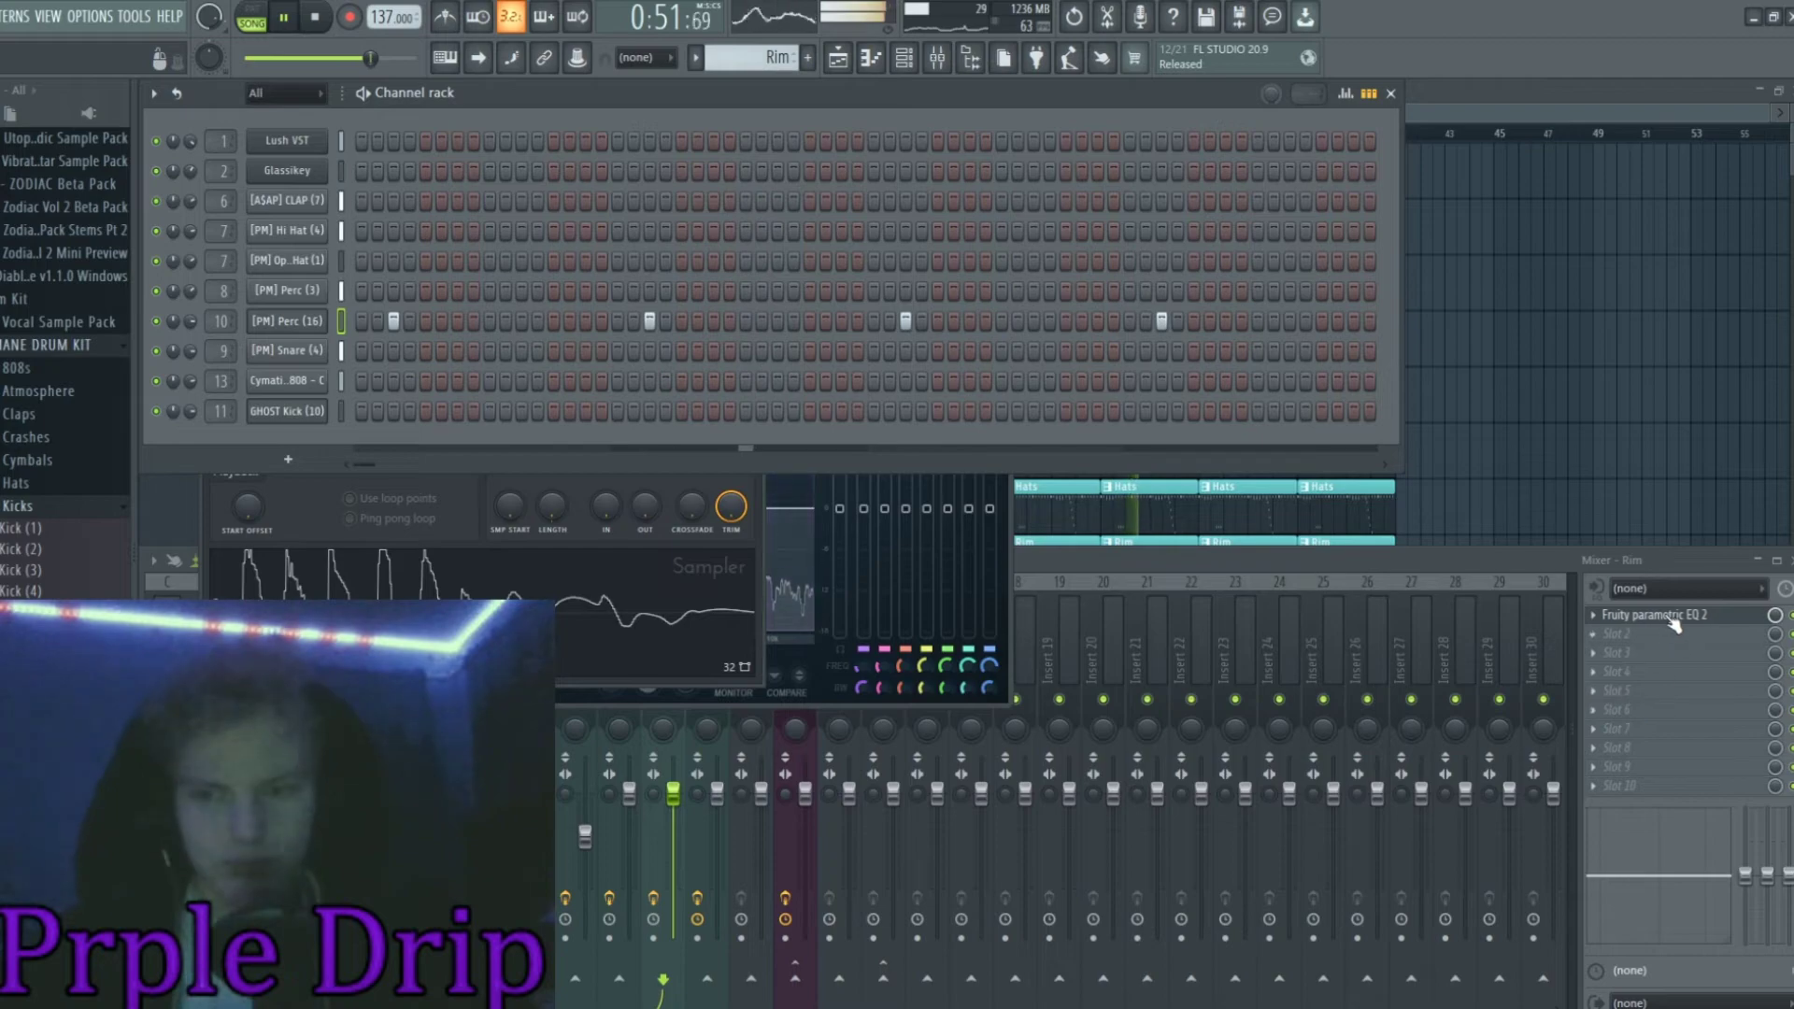
Cut the Rim track's low end with band 1 of Fruity parametric EQ 2 and boost its highs with band 7
{"action": "left_click", "coordinate": [1654, 615]}
{"action": "left_click_drag", "start_coordinate": [398, 508], "coordinate": [519, 631]}
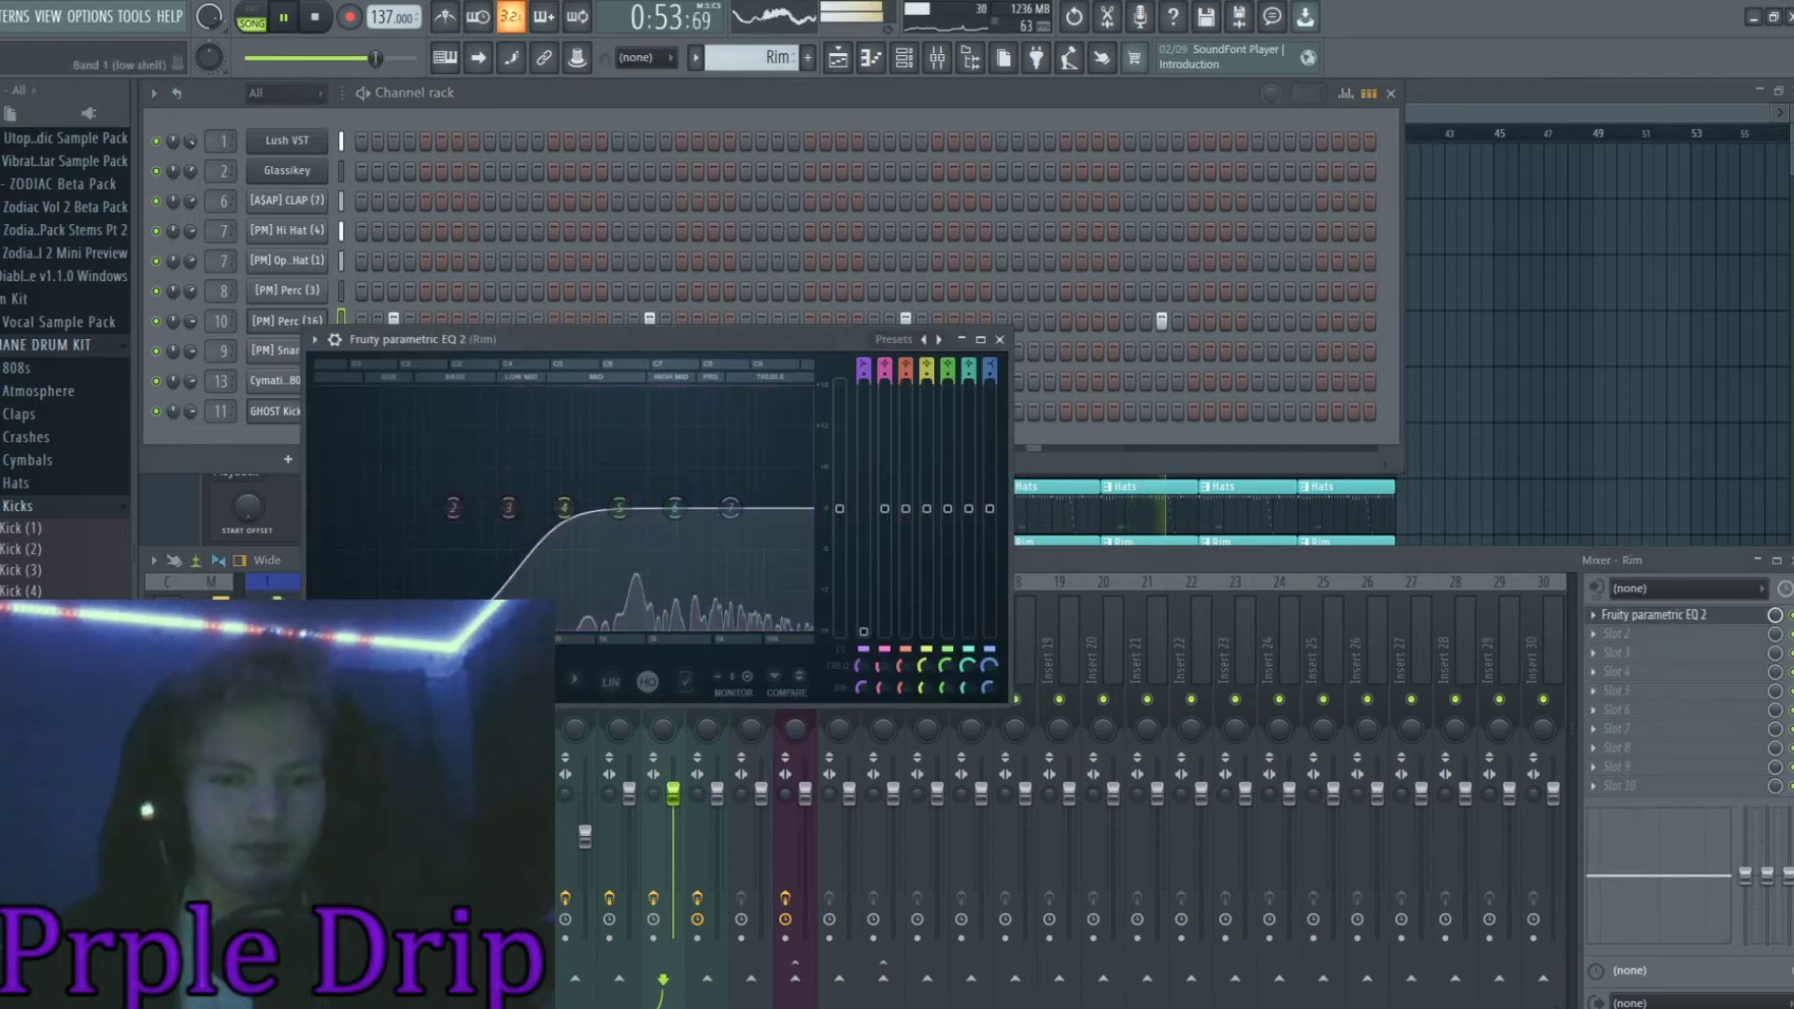
{"action": "left_click_drag", "start_coordinate": [731, 508], "coordinate": [725, 448]}
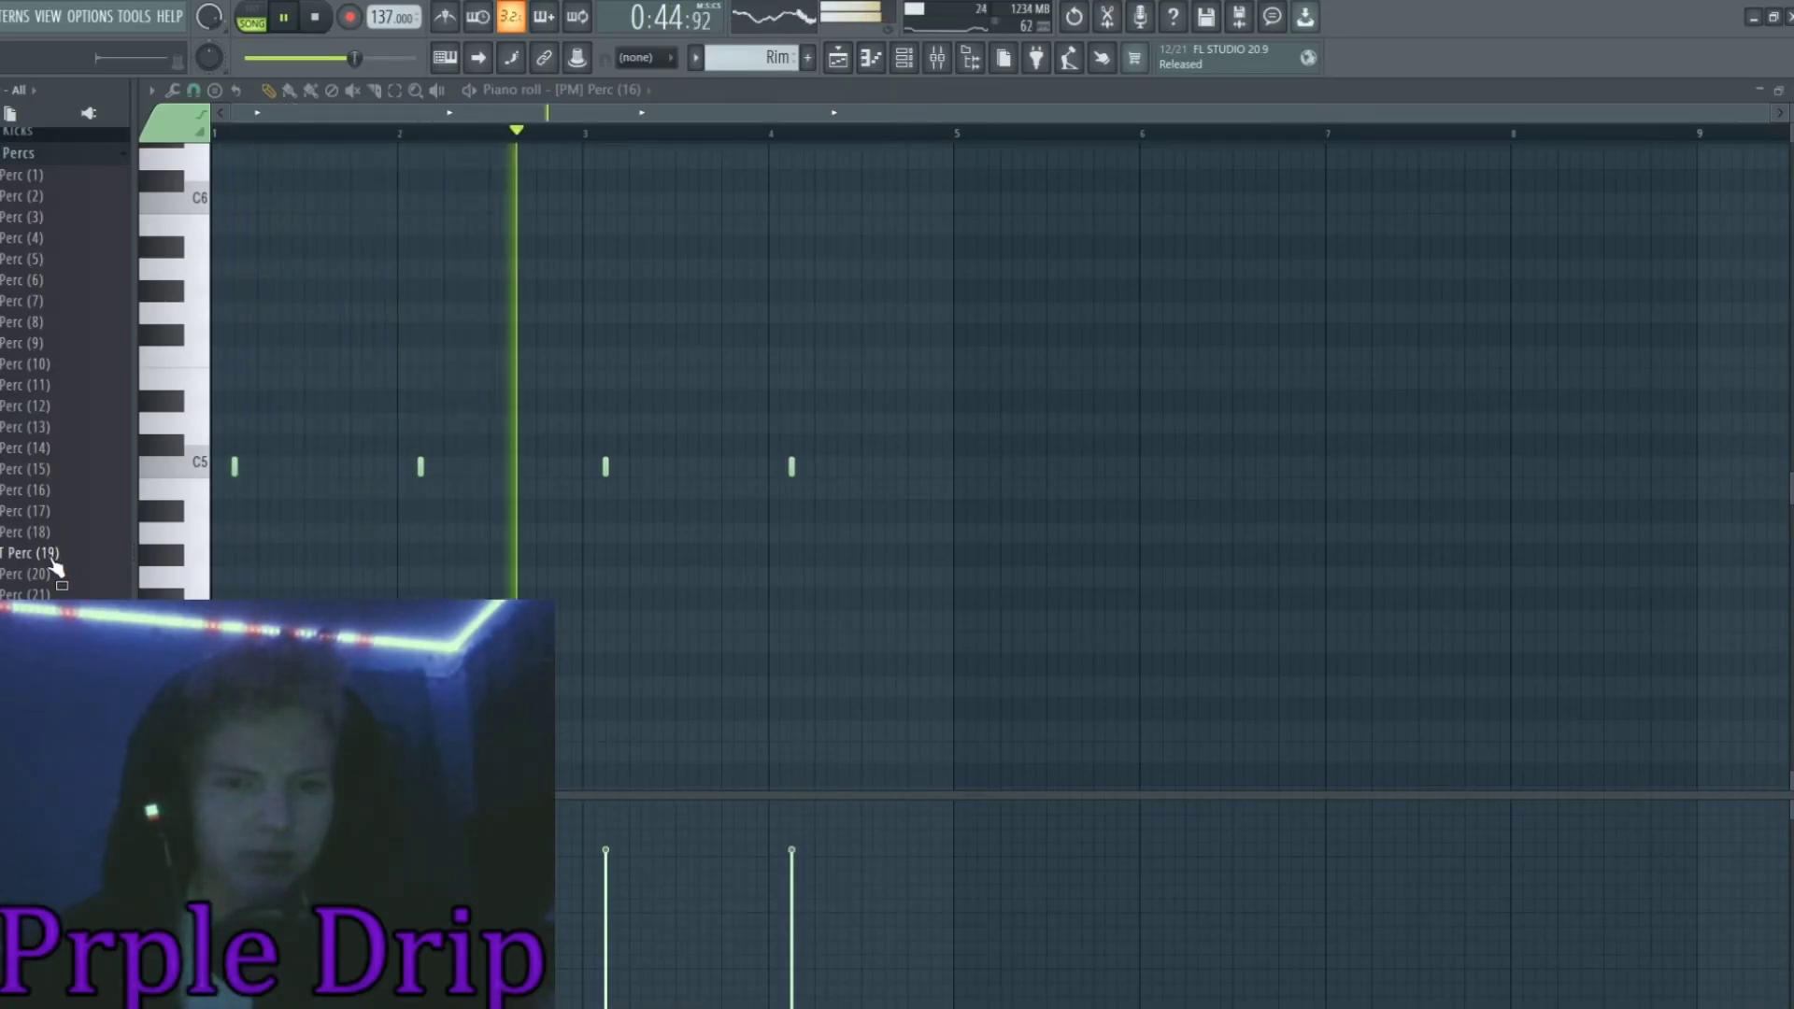
Try GHOST Perc (19) as a channel in the Rim pattern with two C#5 notes on beats 2 and 3 of bar 2
{"action": "left_click", "coordinate": [884, 58]}
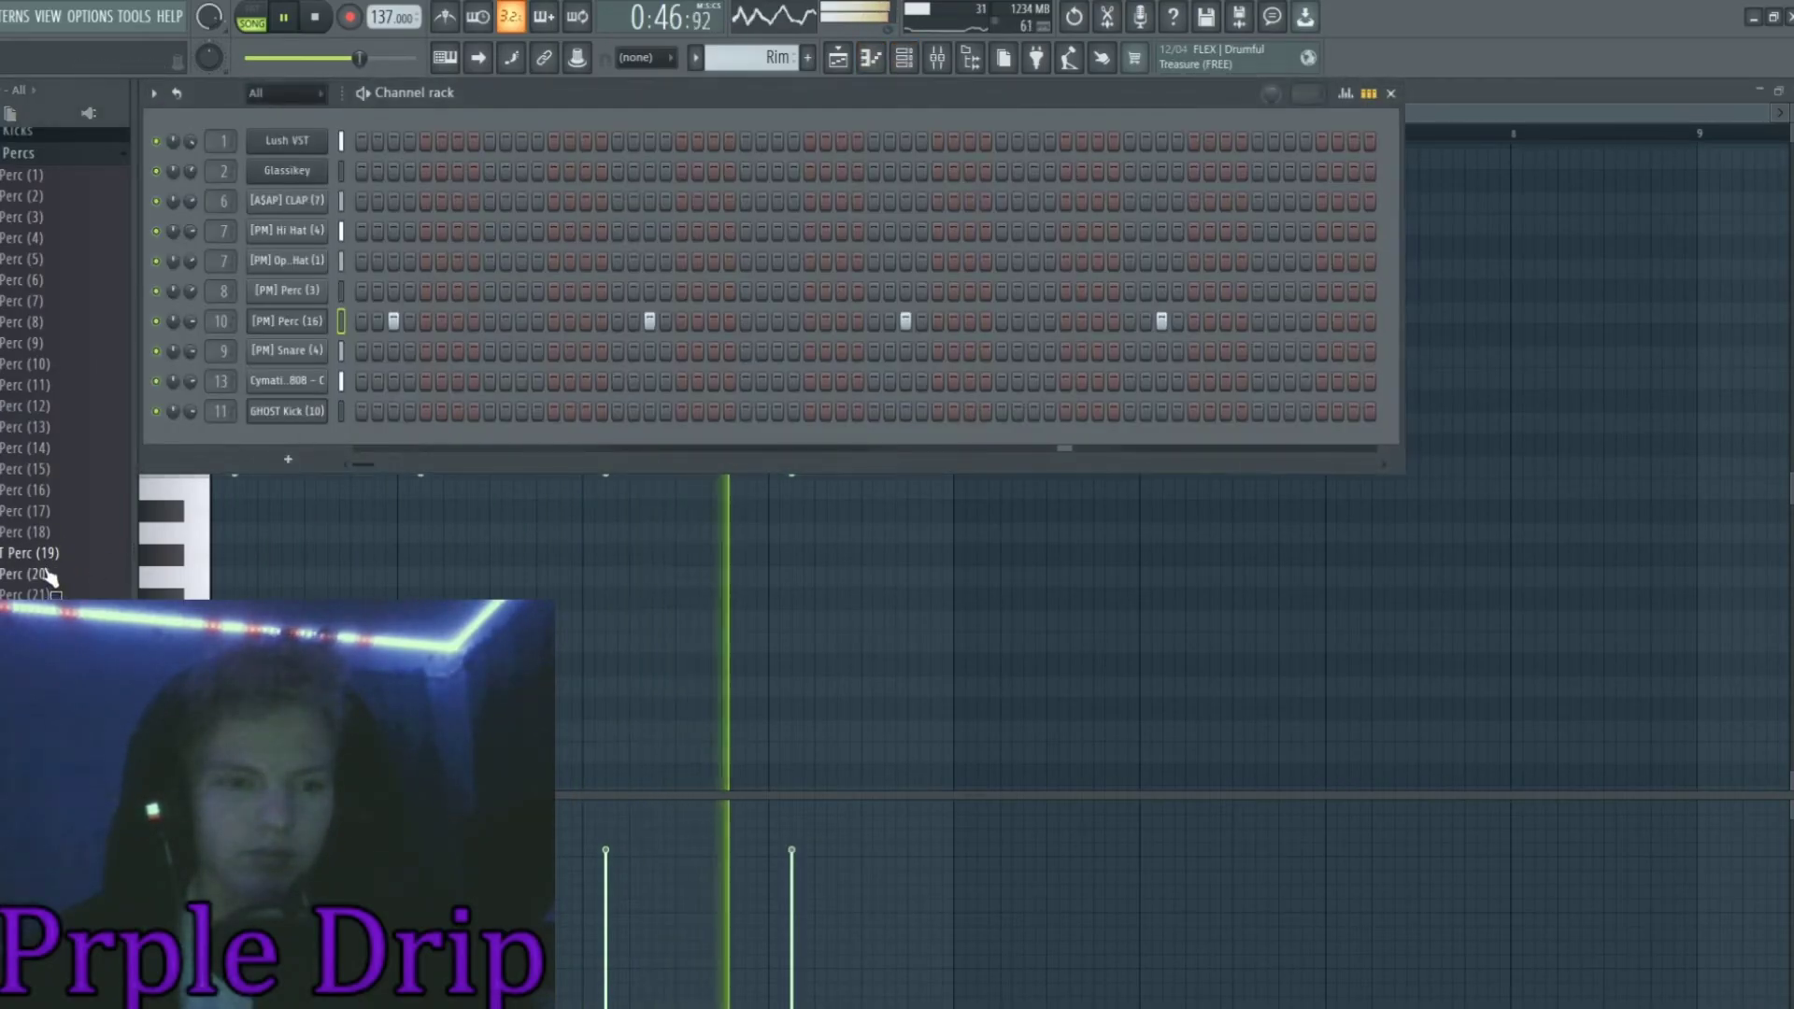
{"action": "left_click_drag", "start_coordinate": [276, 436], "coordinate": [285, 439]}
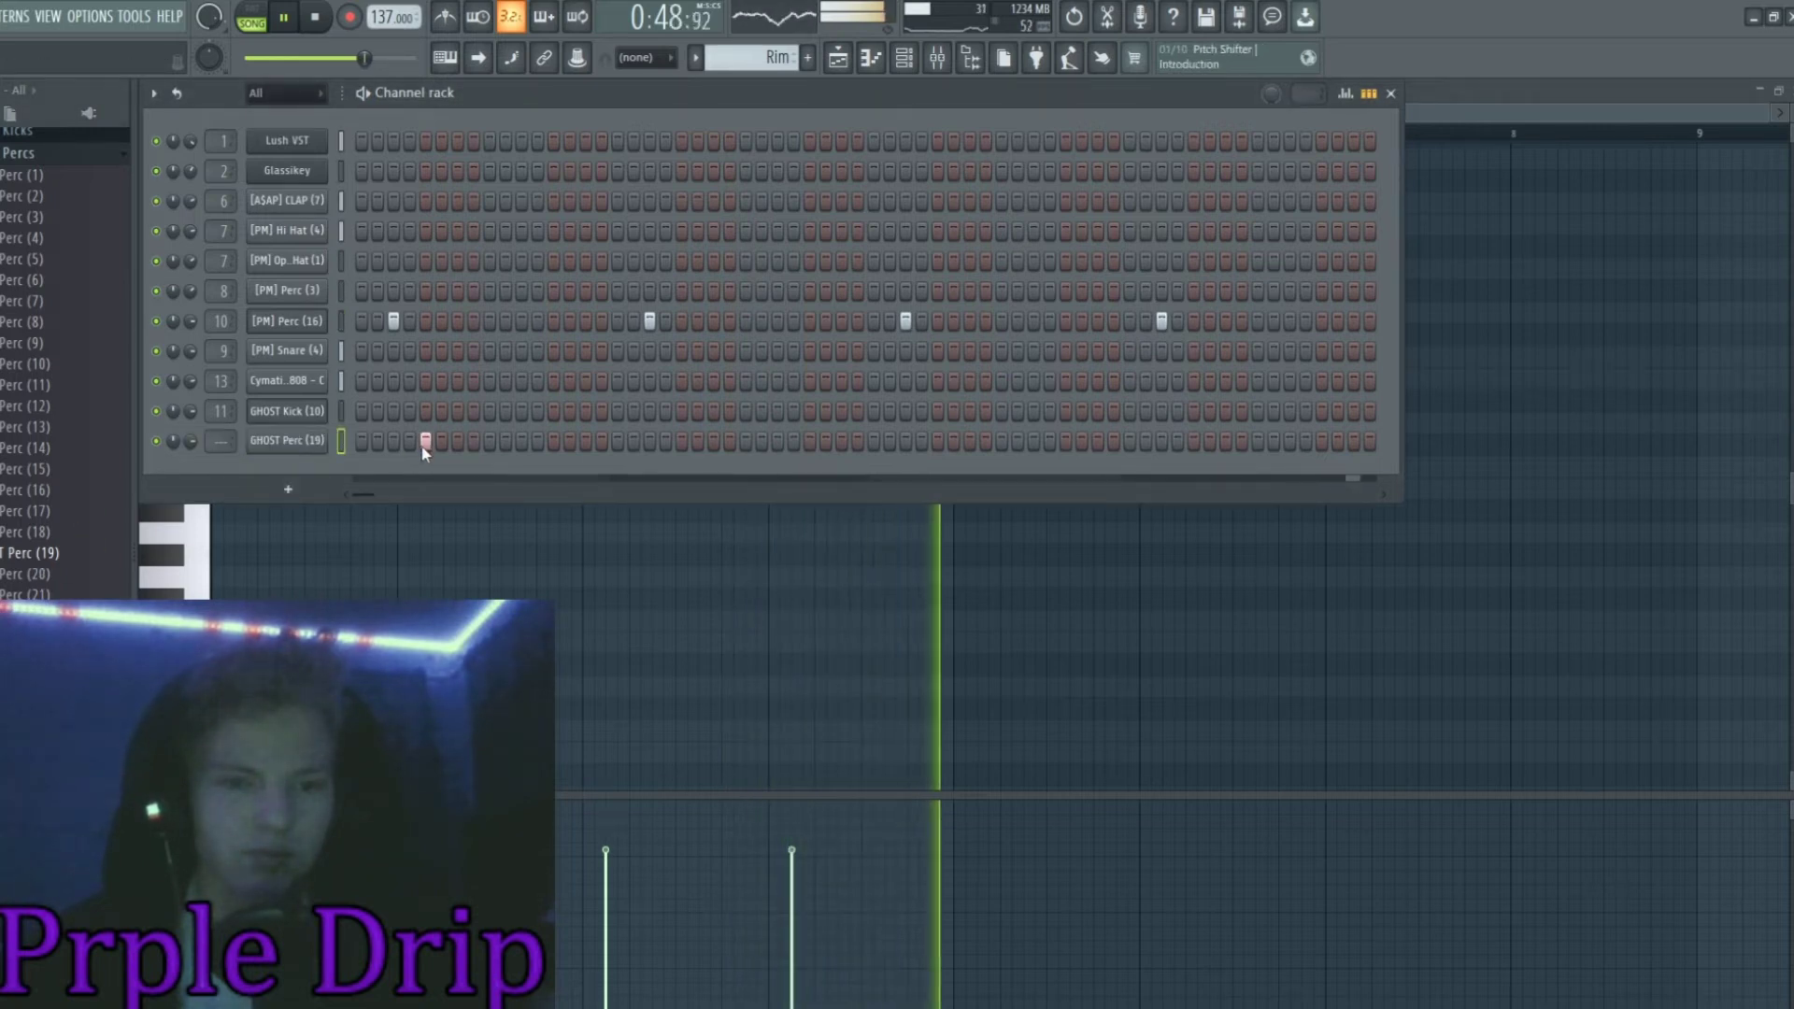
{"action": "left_click", "coordinate": [872, 60]}
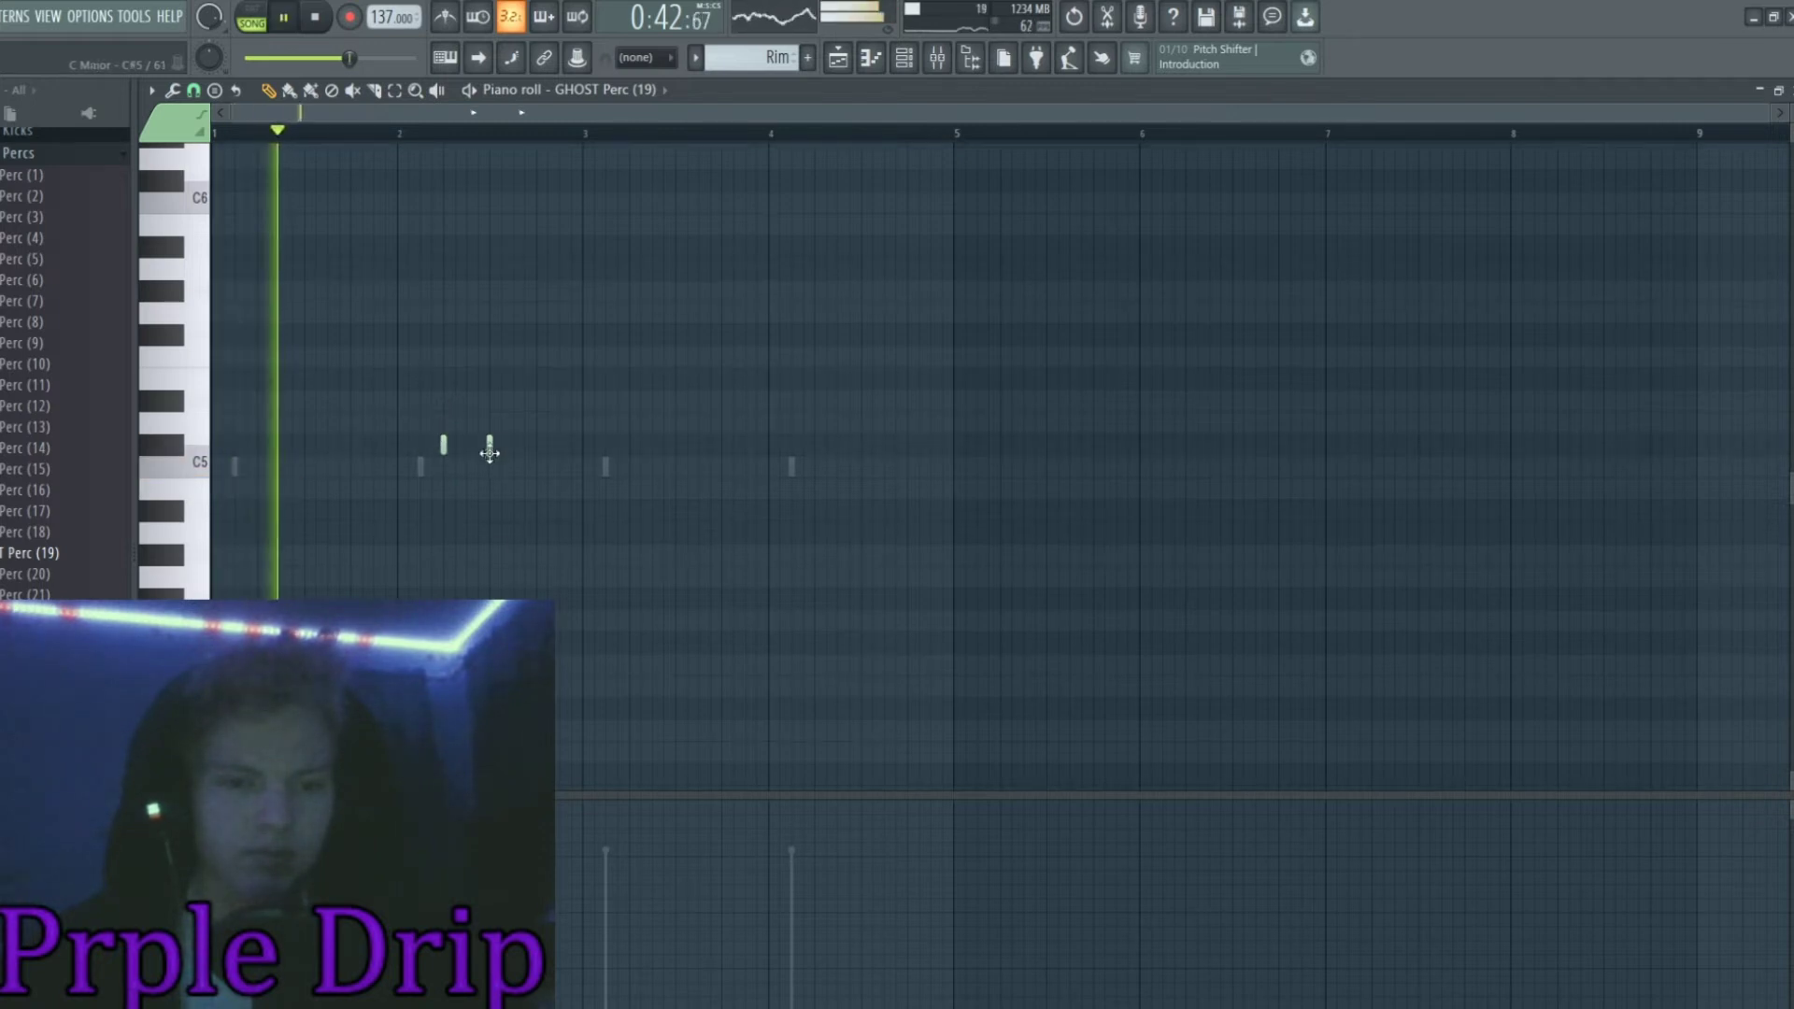
Add GHOST Perc (22) as a channel below GHOST Kick (10)
{"action": "key", "text": "F6"}
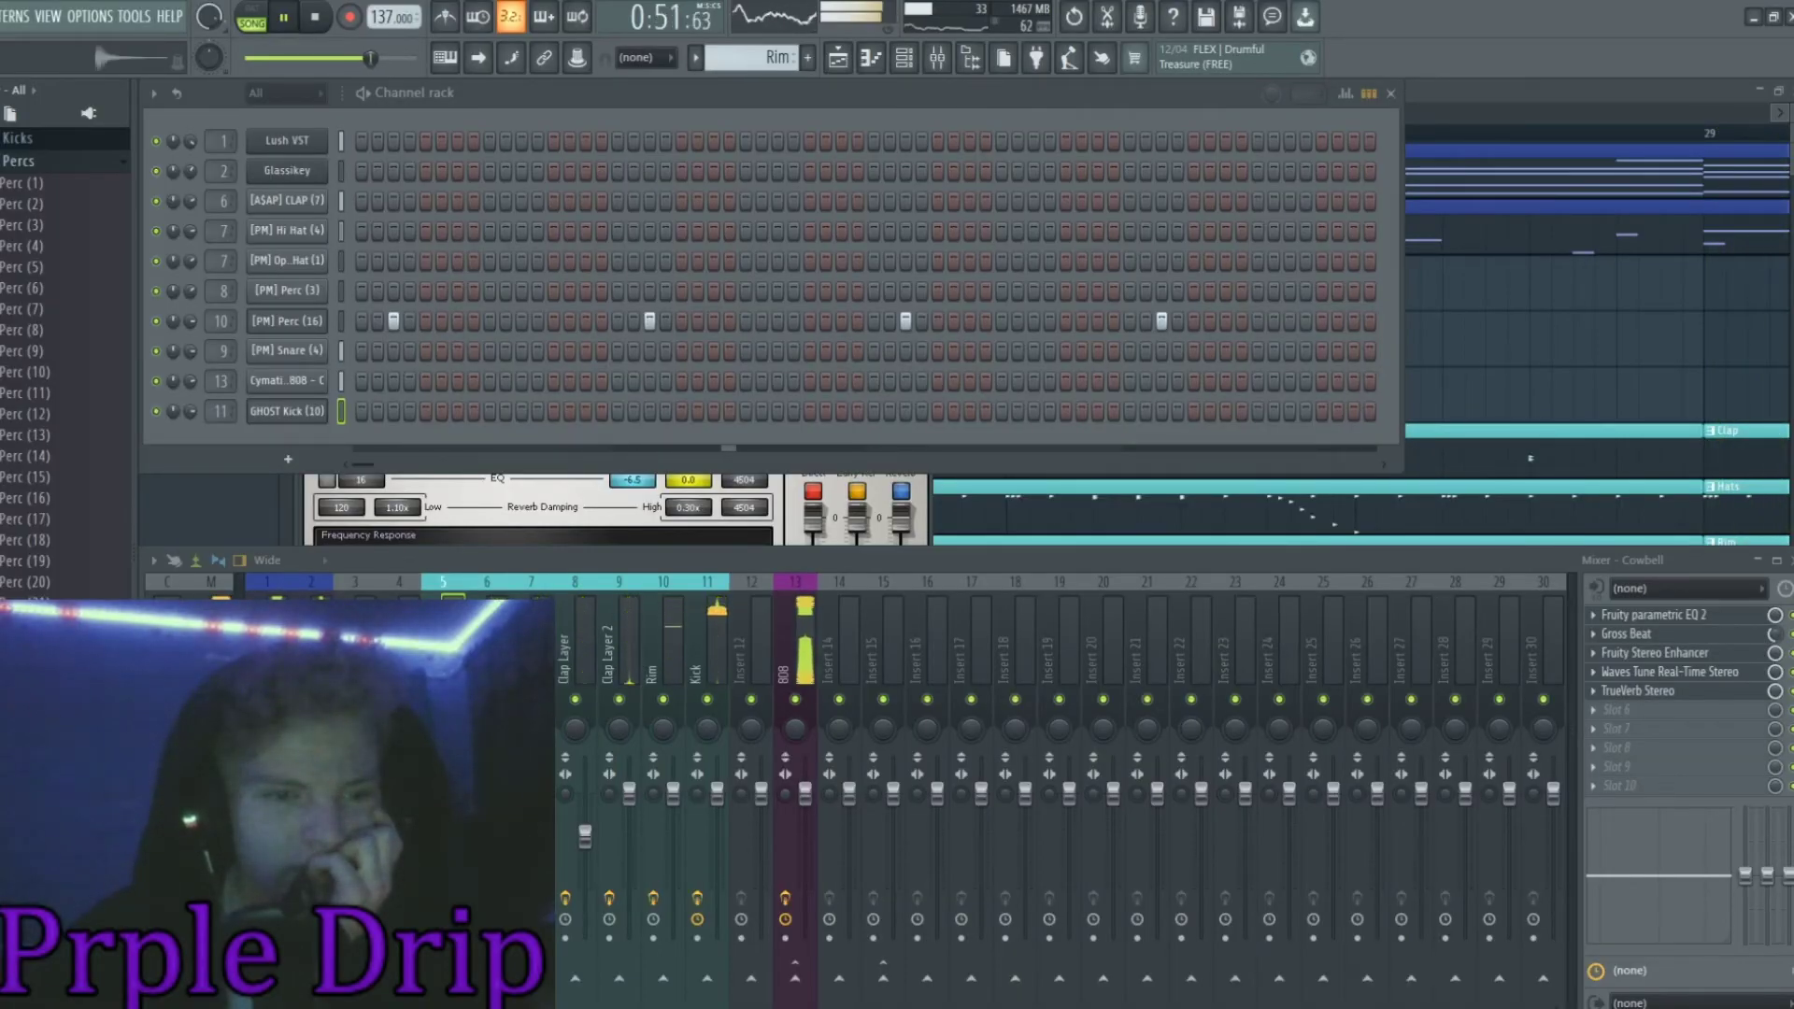
{"action": "left_click_drag", "start_coordinate": [224, 491], "coordinate": [286, 428]}
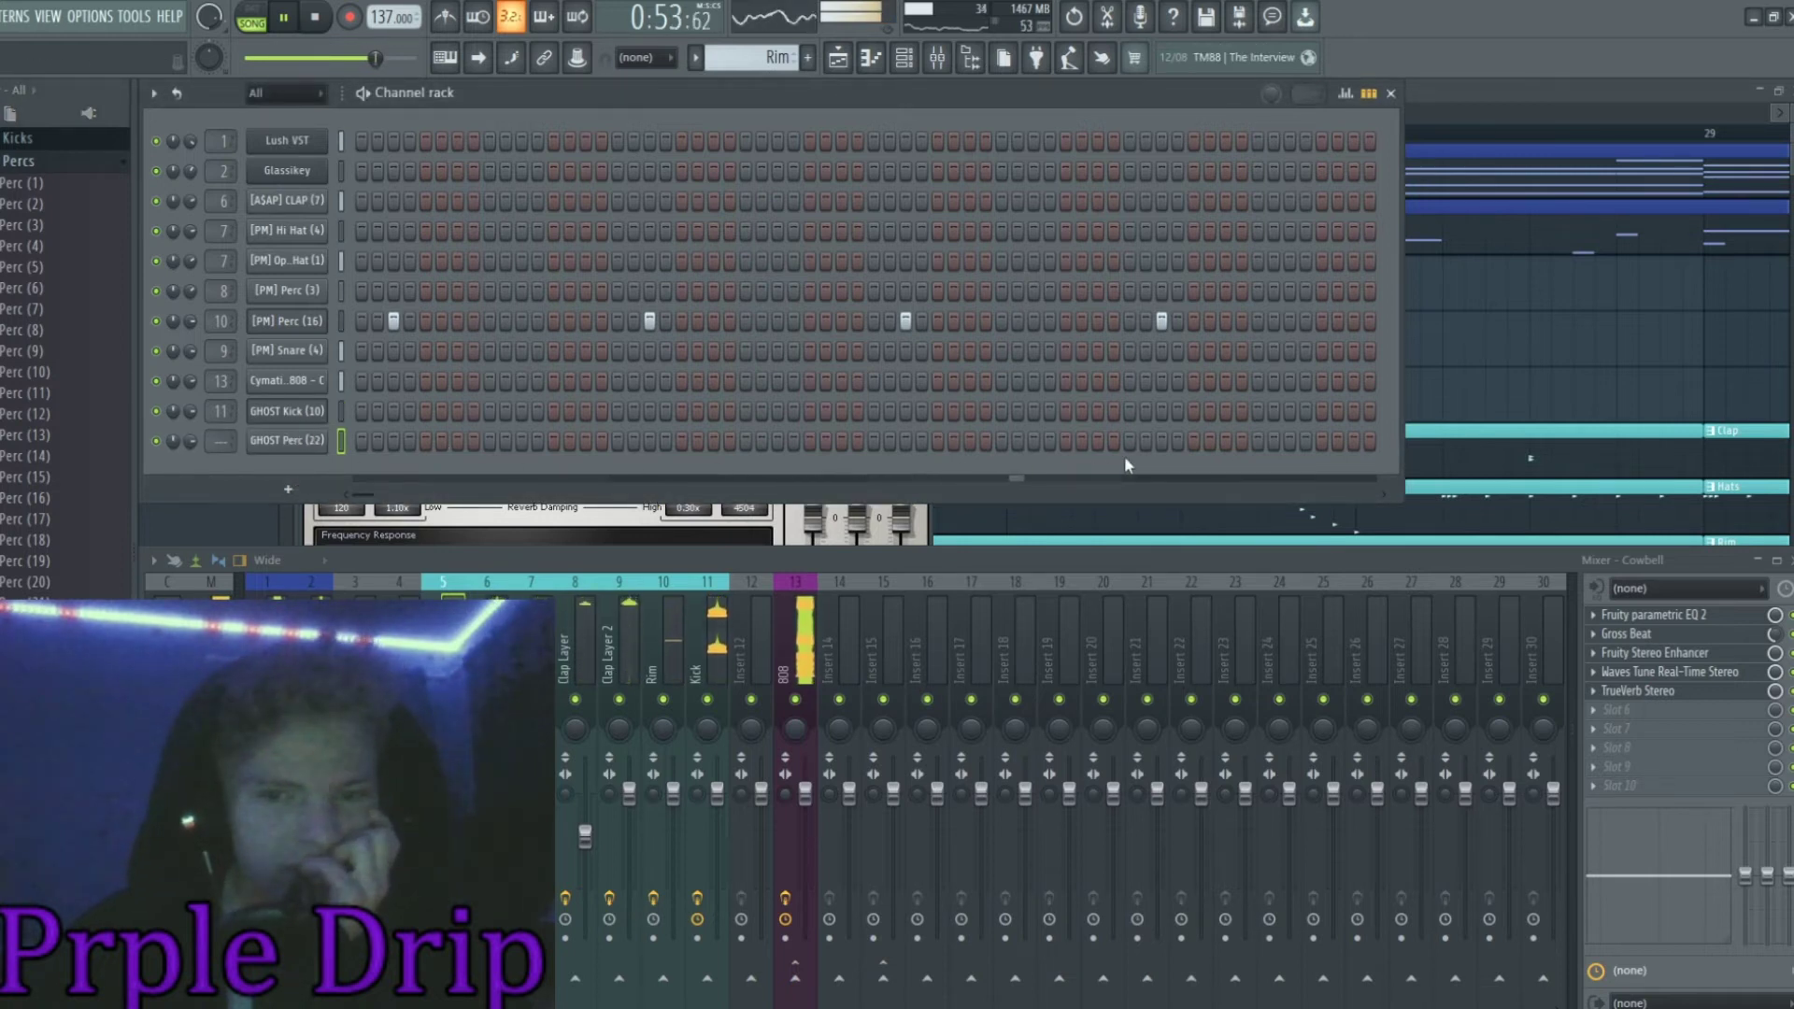
Place a GHOST Perc (22) hit on step 53 and add GHOST Perc (23) below it with hits on steps 15, 19, 47 and 51
{"action": "left_click", "coordinate": [1193, 440]}
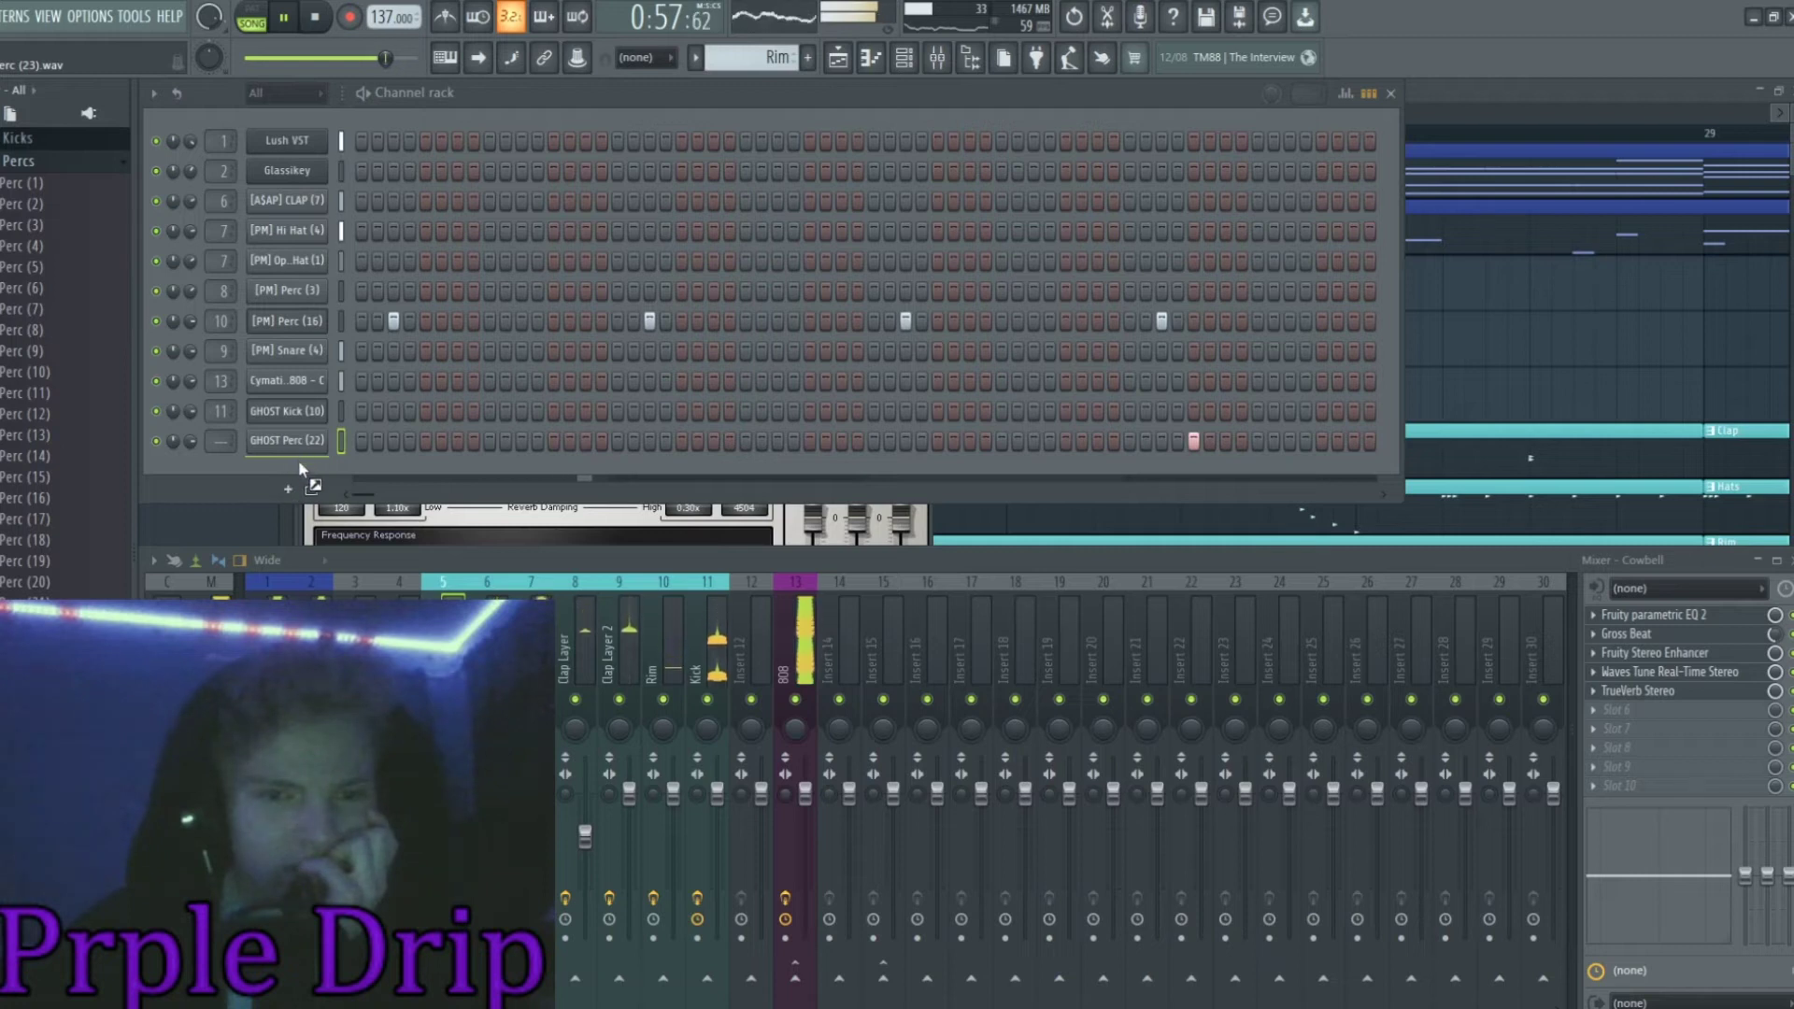
{"action": "left_click_drag", "start_coordinate": [299, 460], "coordinate": [299, 460]}
{"action": "left_click", "coordinate": [585, 470]}
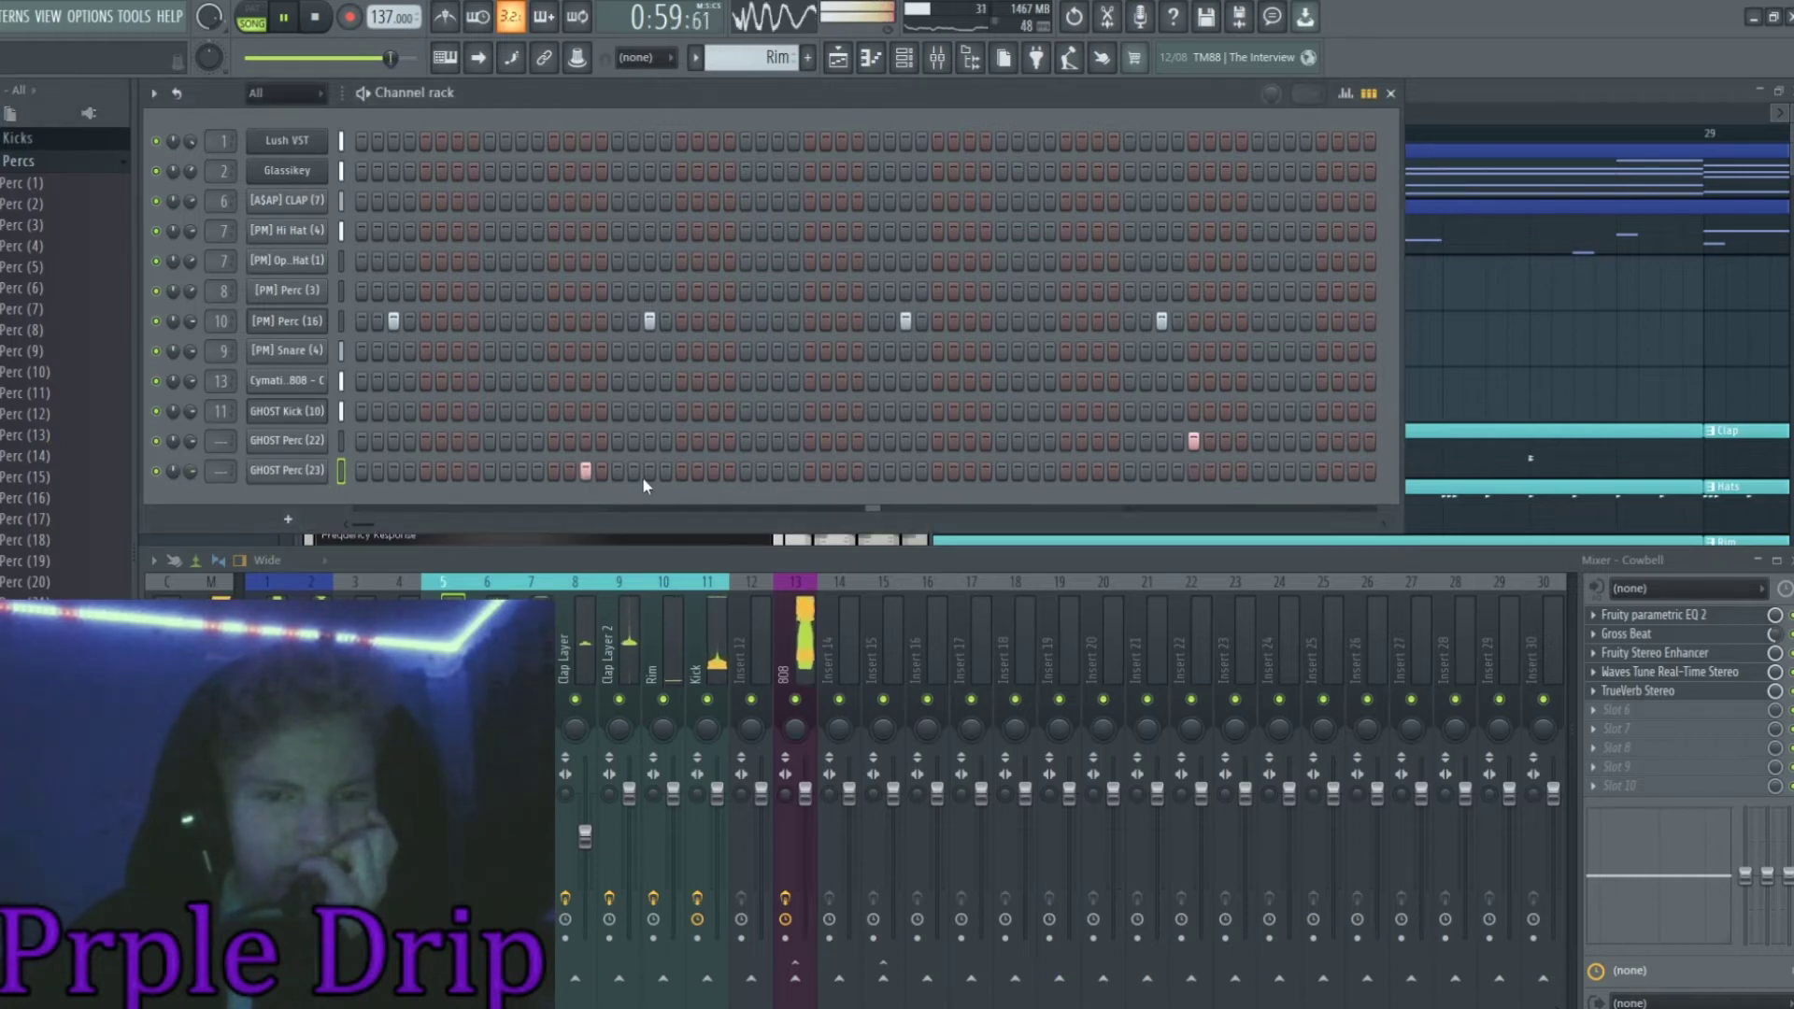
{"action": "left_click", "coordinate": [287, 472]}
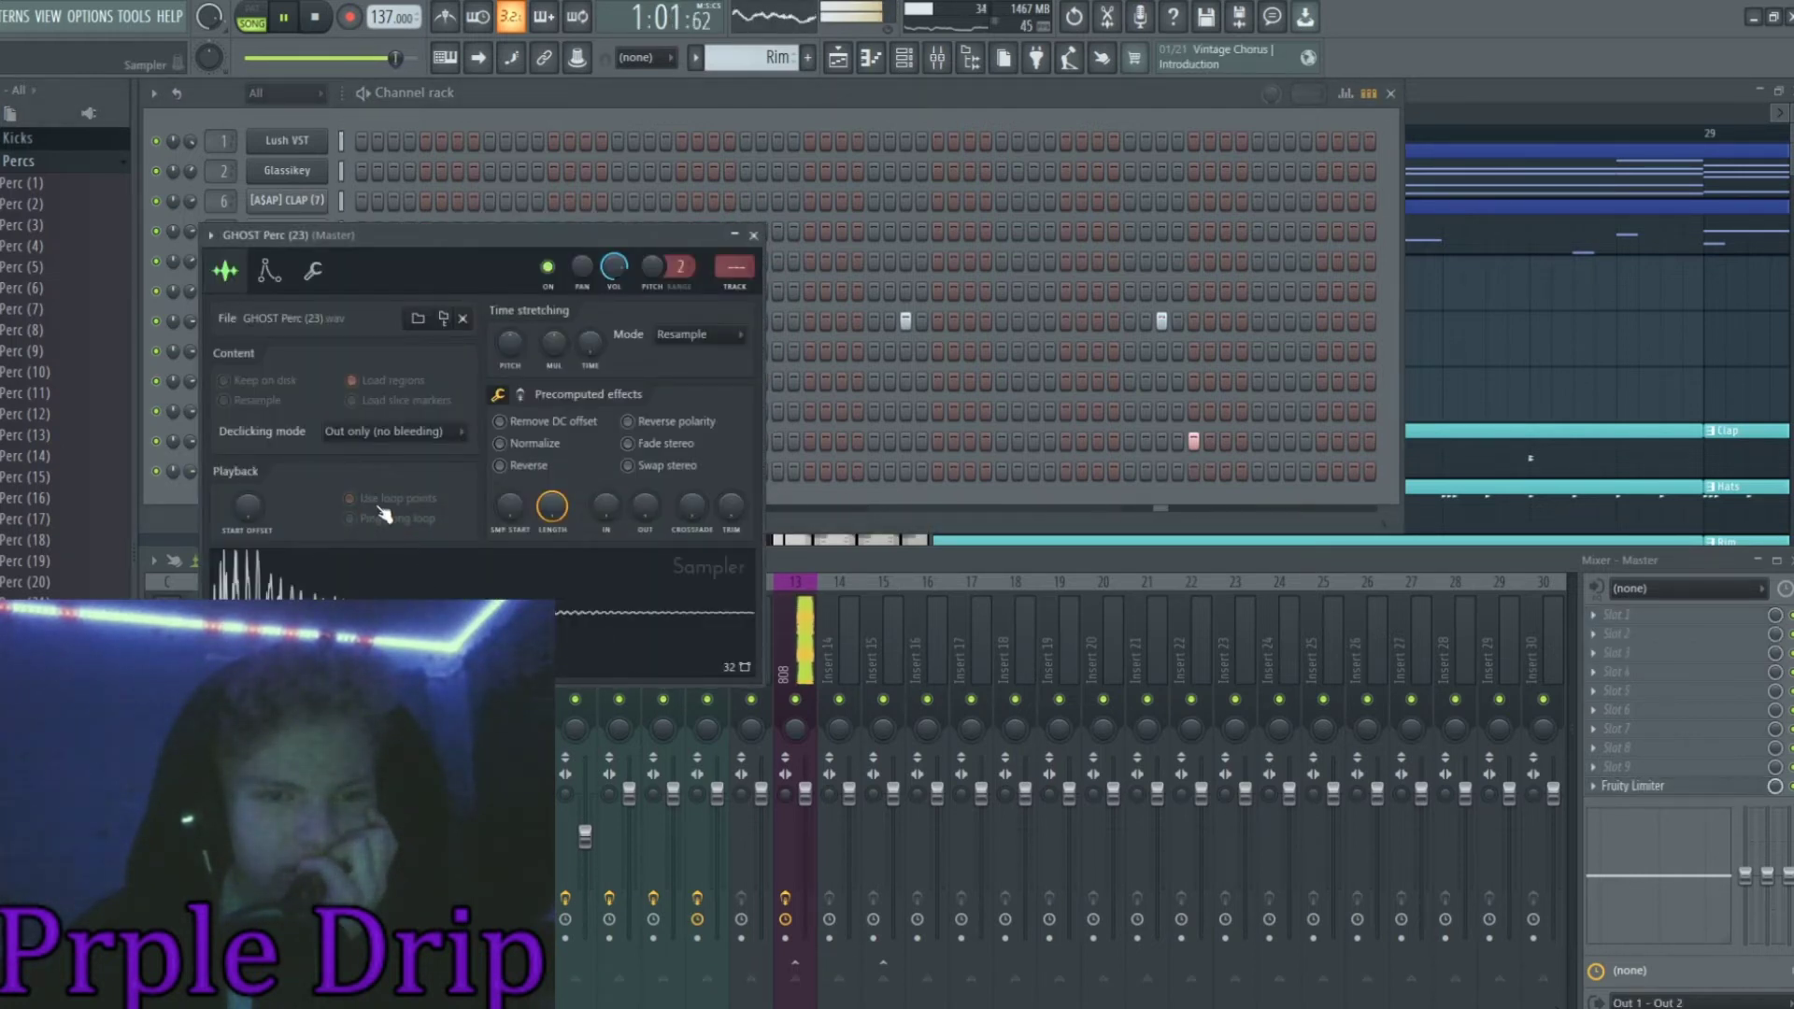
{"action": "left_click", "coordinate": [1097, 470]}
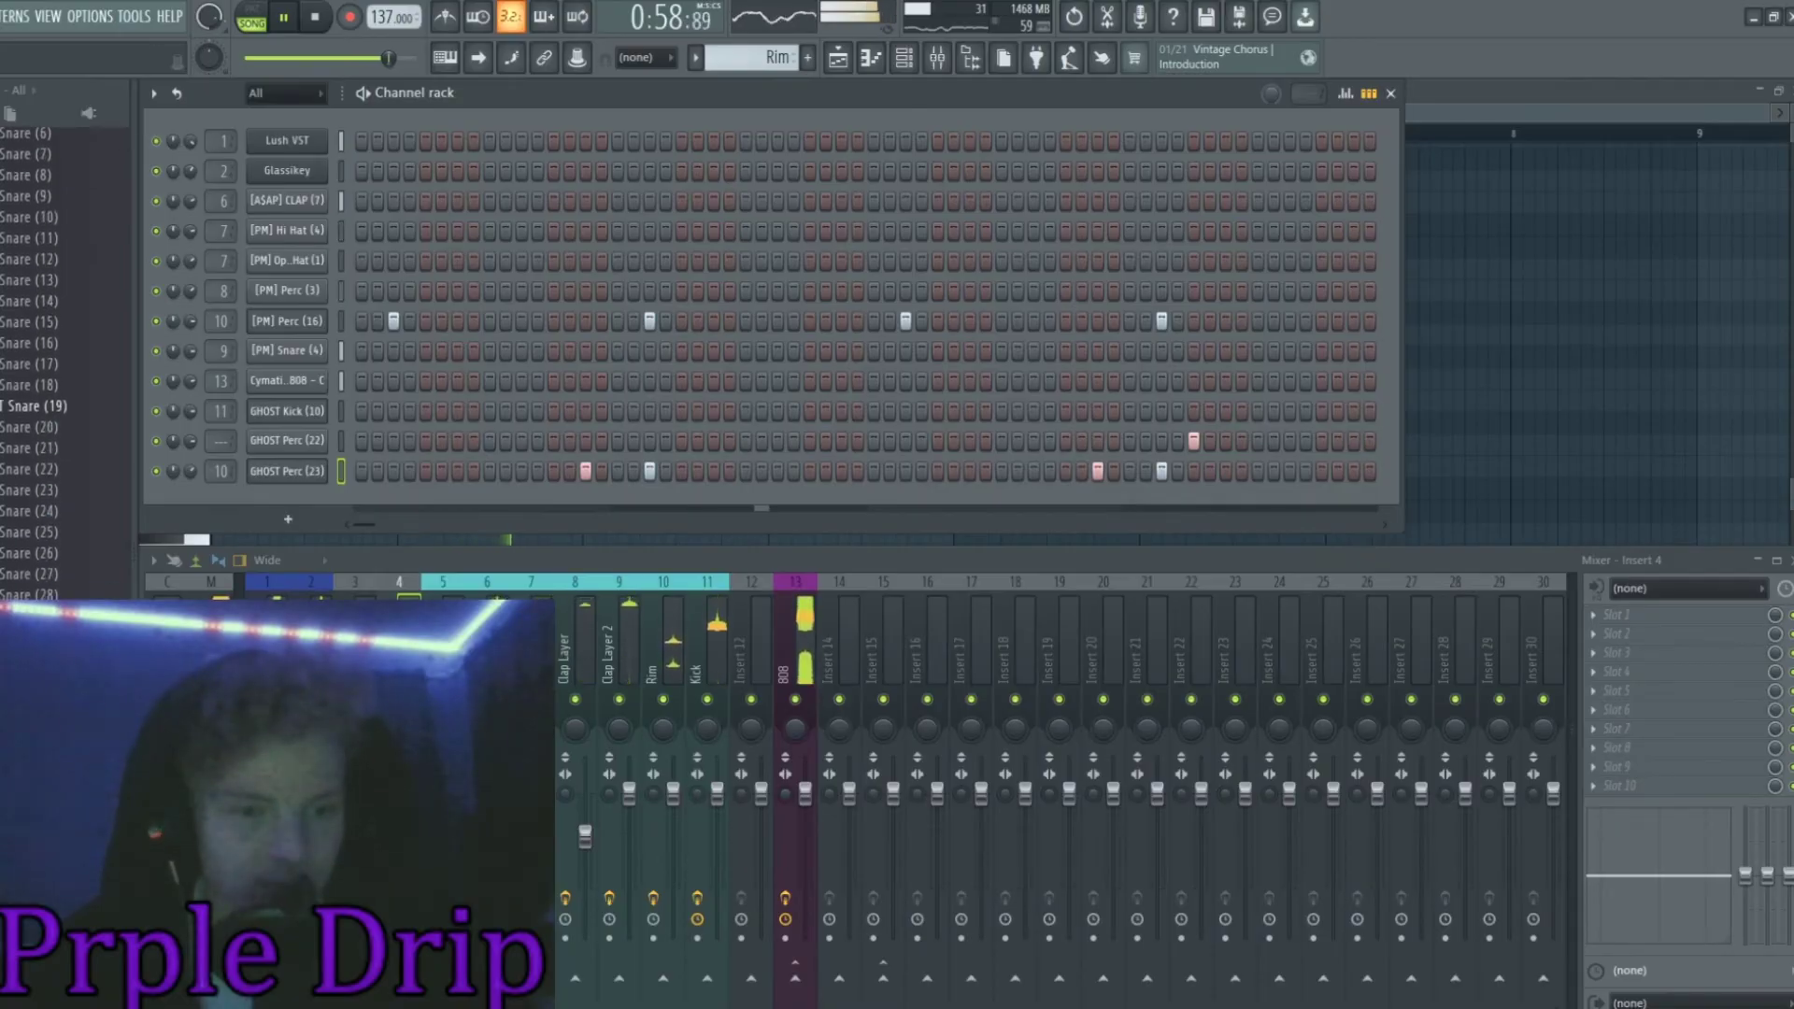
Play the arrangement in the playlist from bar 25 to check the drum patterns together with the keys and melody
{"action": "left_click", "coordinate": [832, 59]}
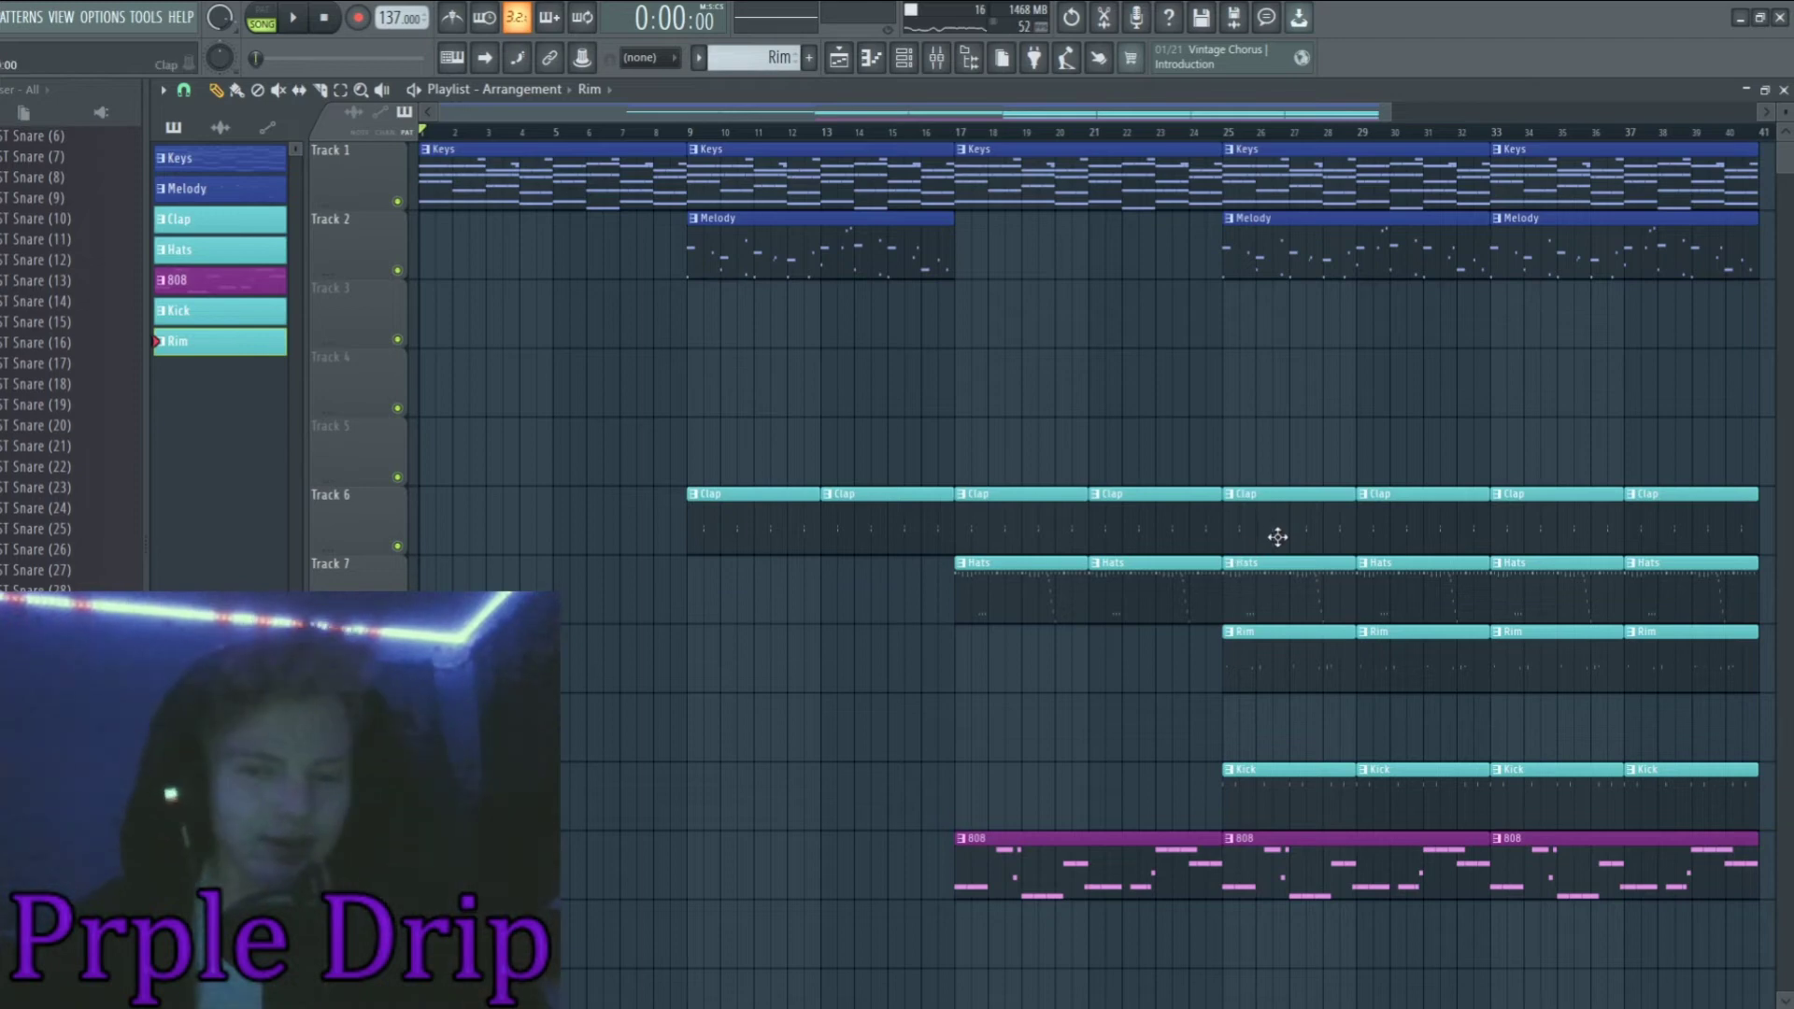
{"action": "scroll", "coordinate": [1367, 431], "scroll_direction": "down", "scroll_amount": 2}
{"action": "left_click_drag", "start_coordinate": [1367, 431], "coordinate": [1211, 411]}
{"action": "key", "text": "space"}
{"action": "left_click", "coordinate": [844, 133]}
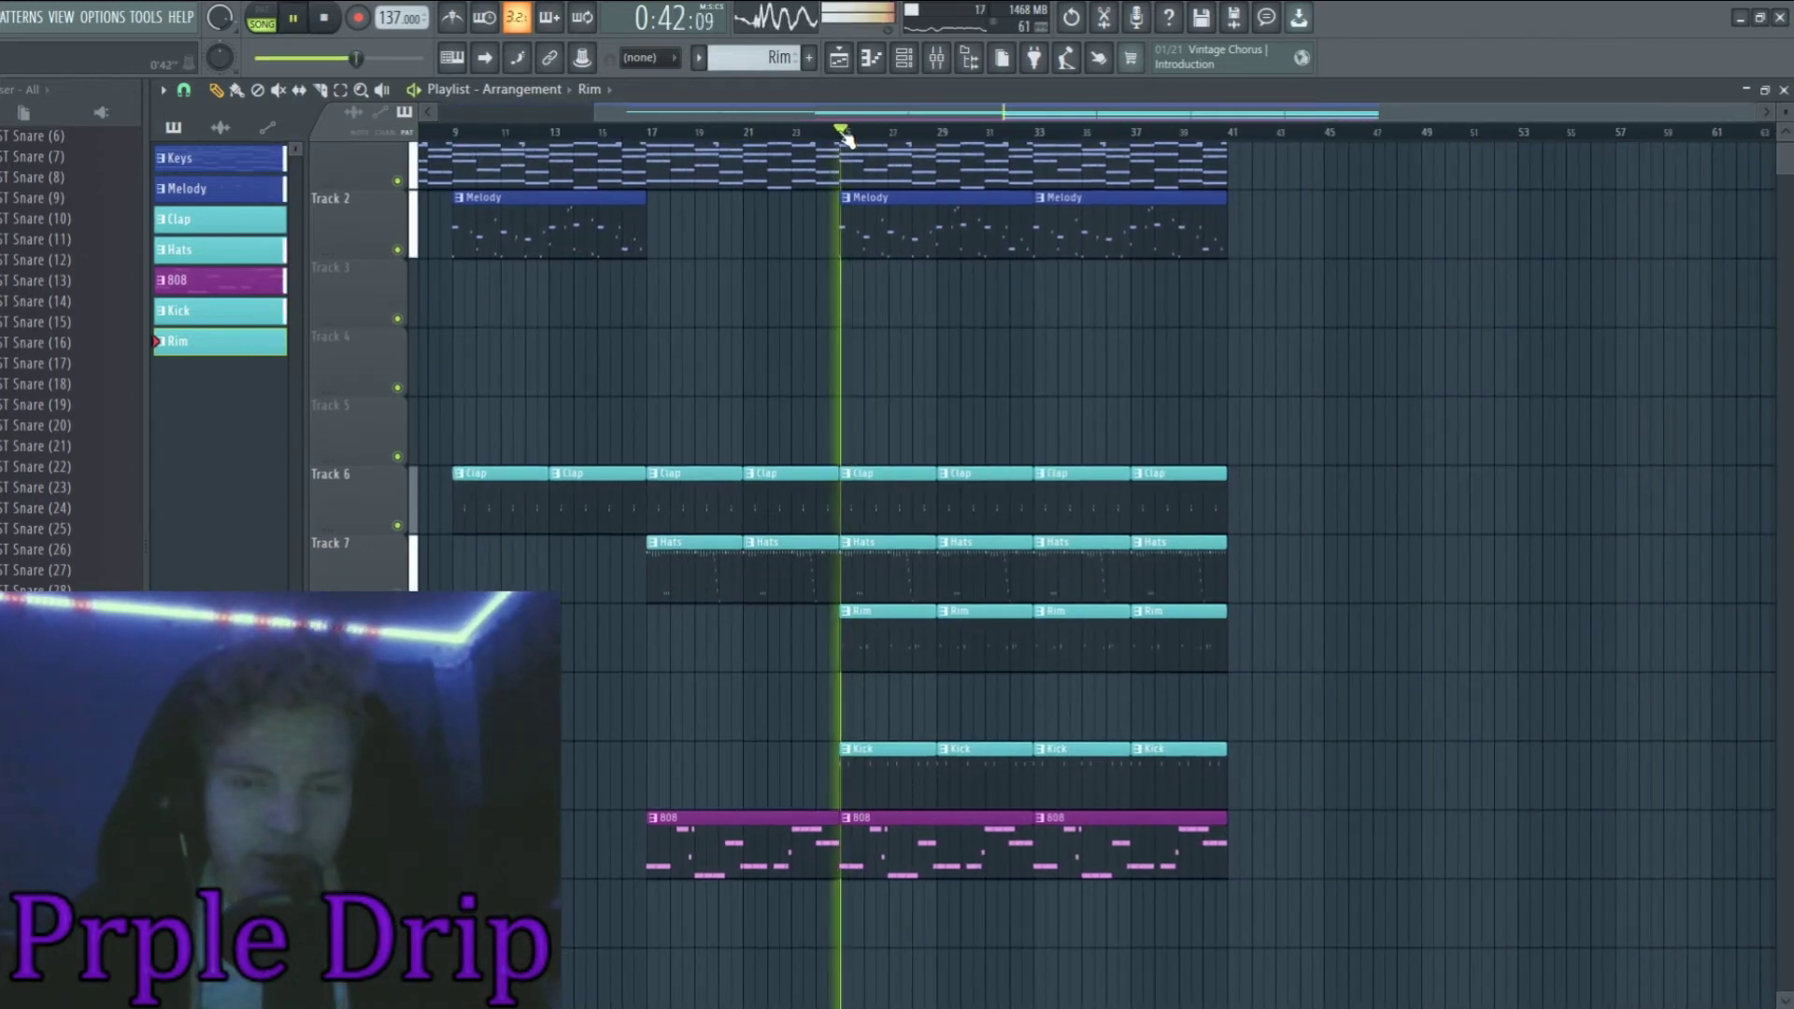
{"action": "scroll", "coordinate": [913, 376], "scroll_direction": "up", "scroll_amount": 4}
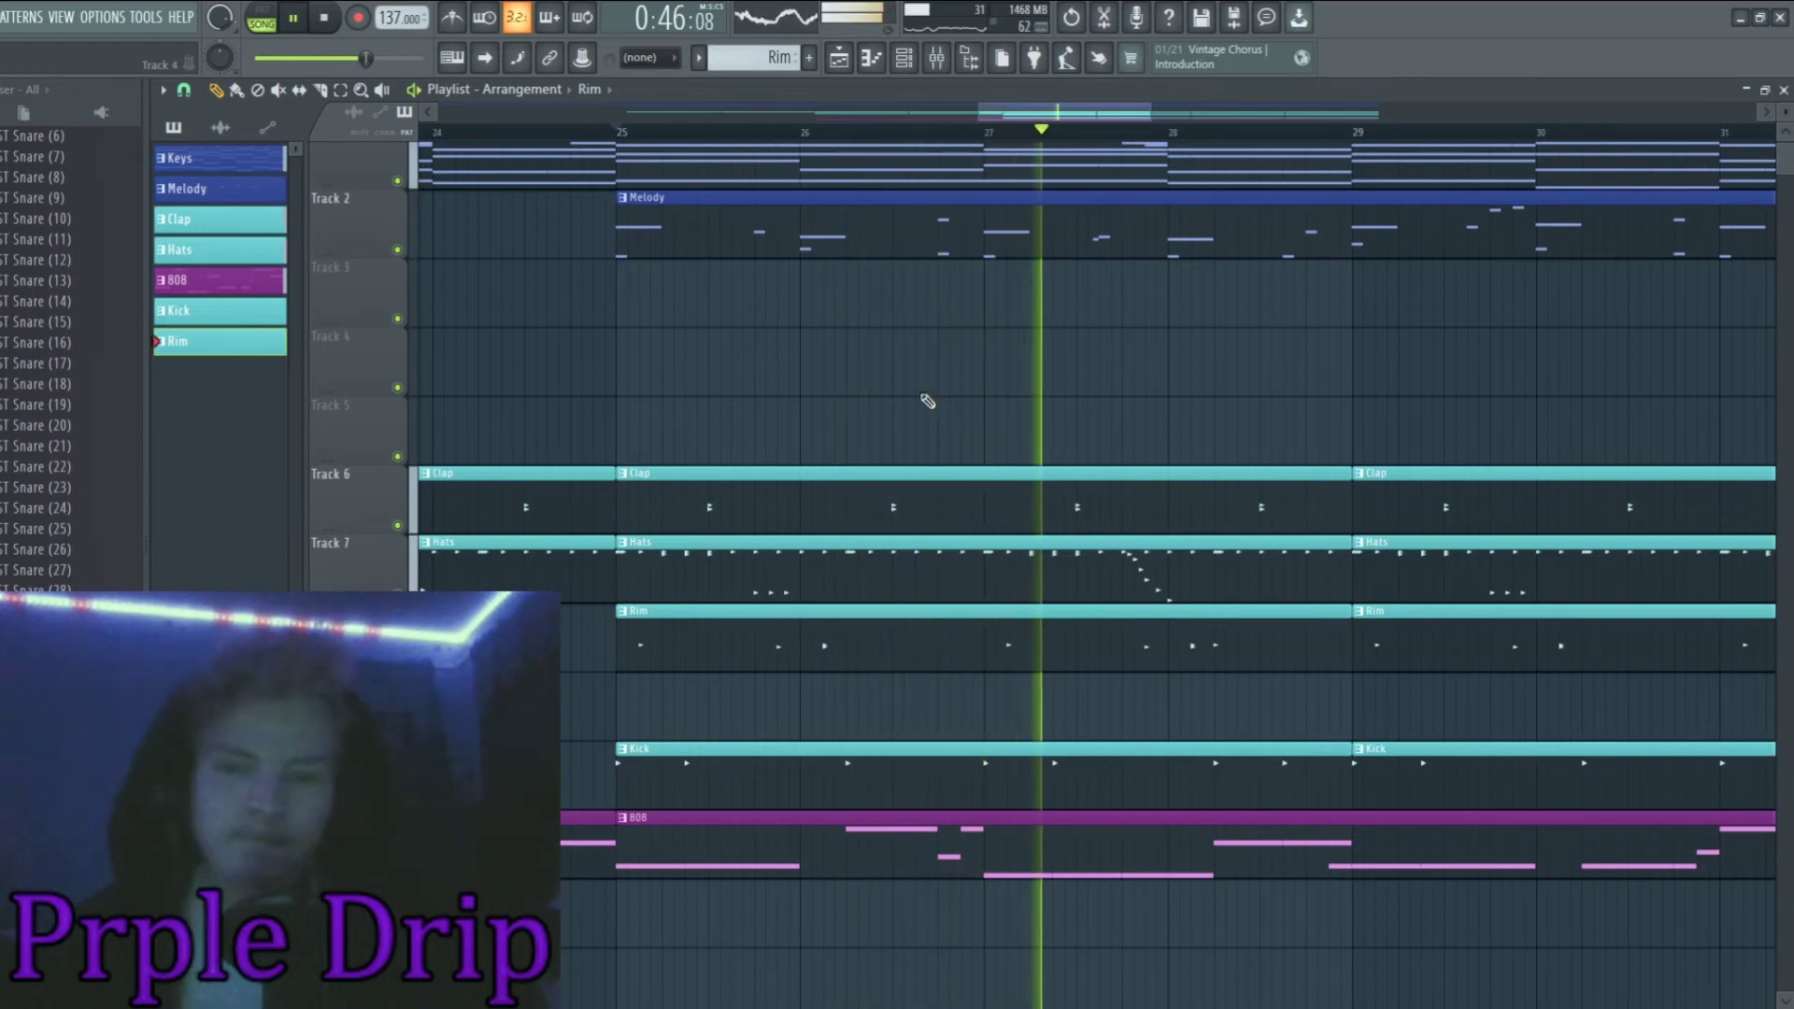
{"action": "scroll", "coordinate": [950, 422], "scroll_direction": "up", "scroll_amount": 2}
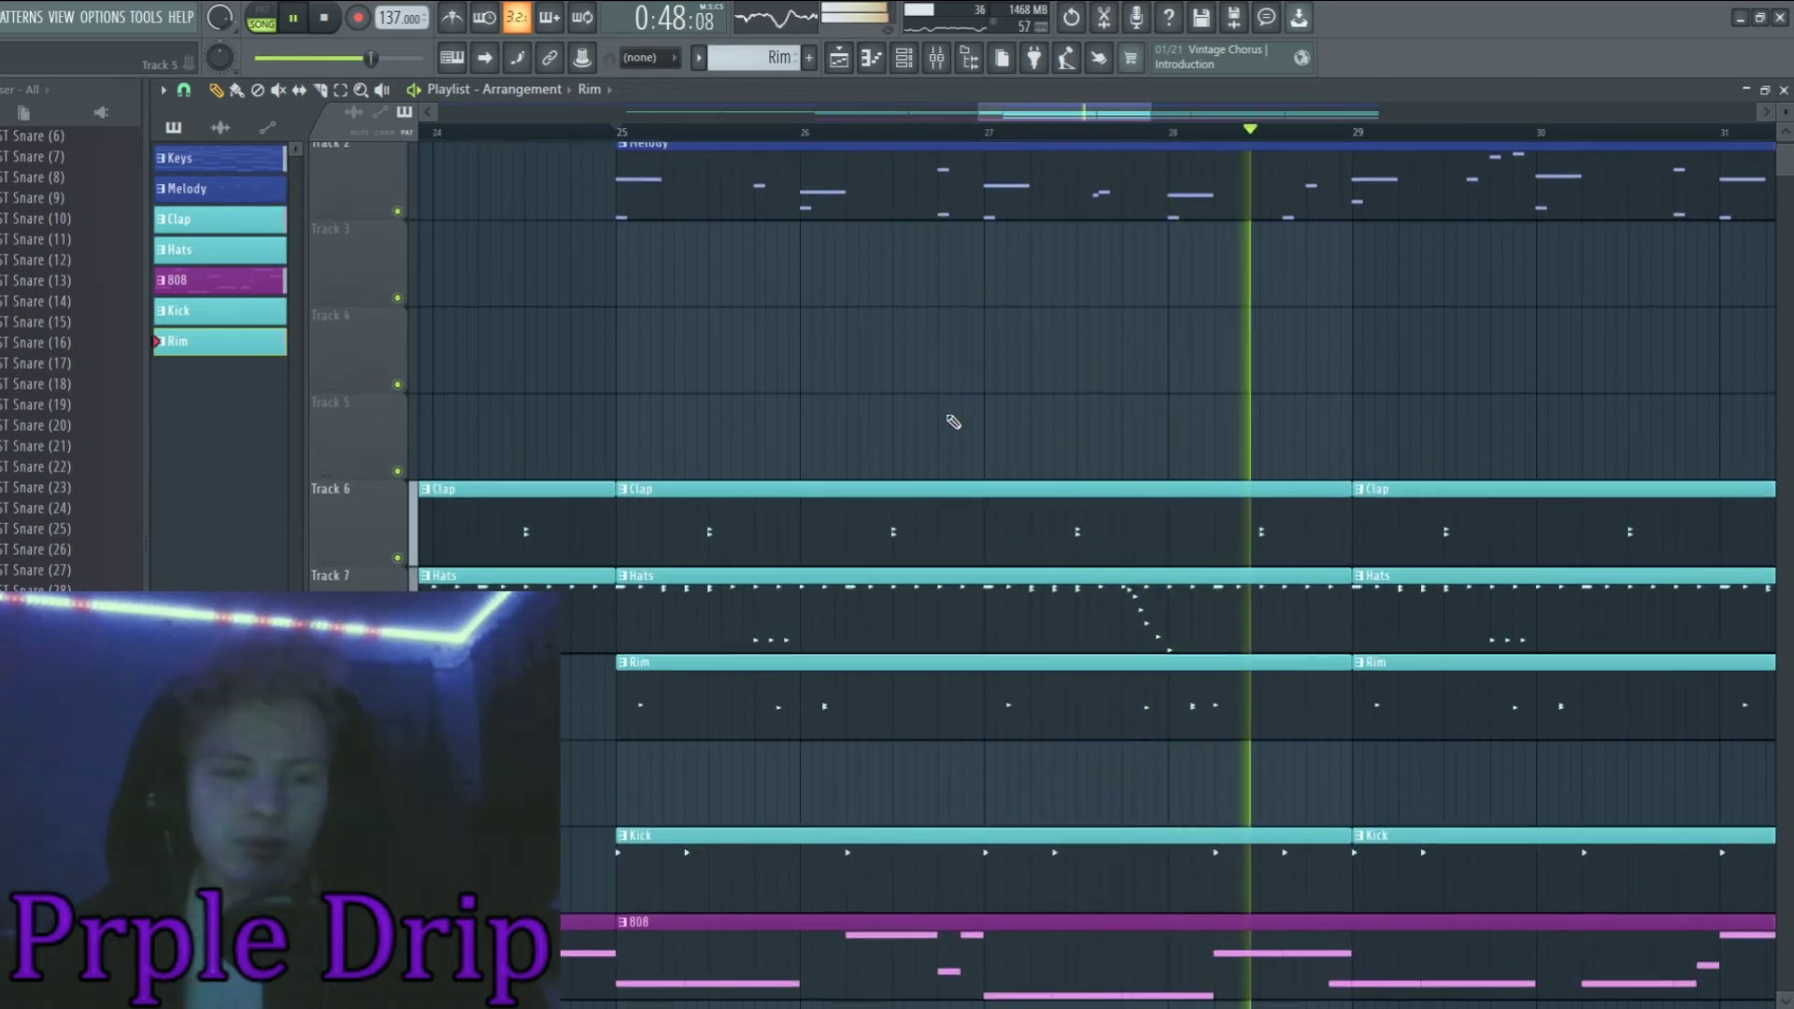
{"action": "scroll", "coordinate": [958, 415], "scroll_direction": "down", "scroll_amount": 3}
{"action": "scroll", "coordinate": [976, 402], "scroll_direction": "down", "scroll_amount": 1}
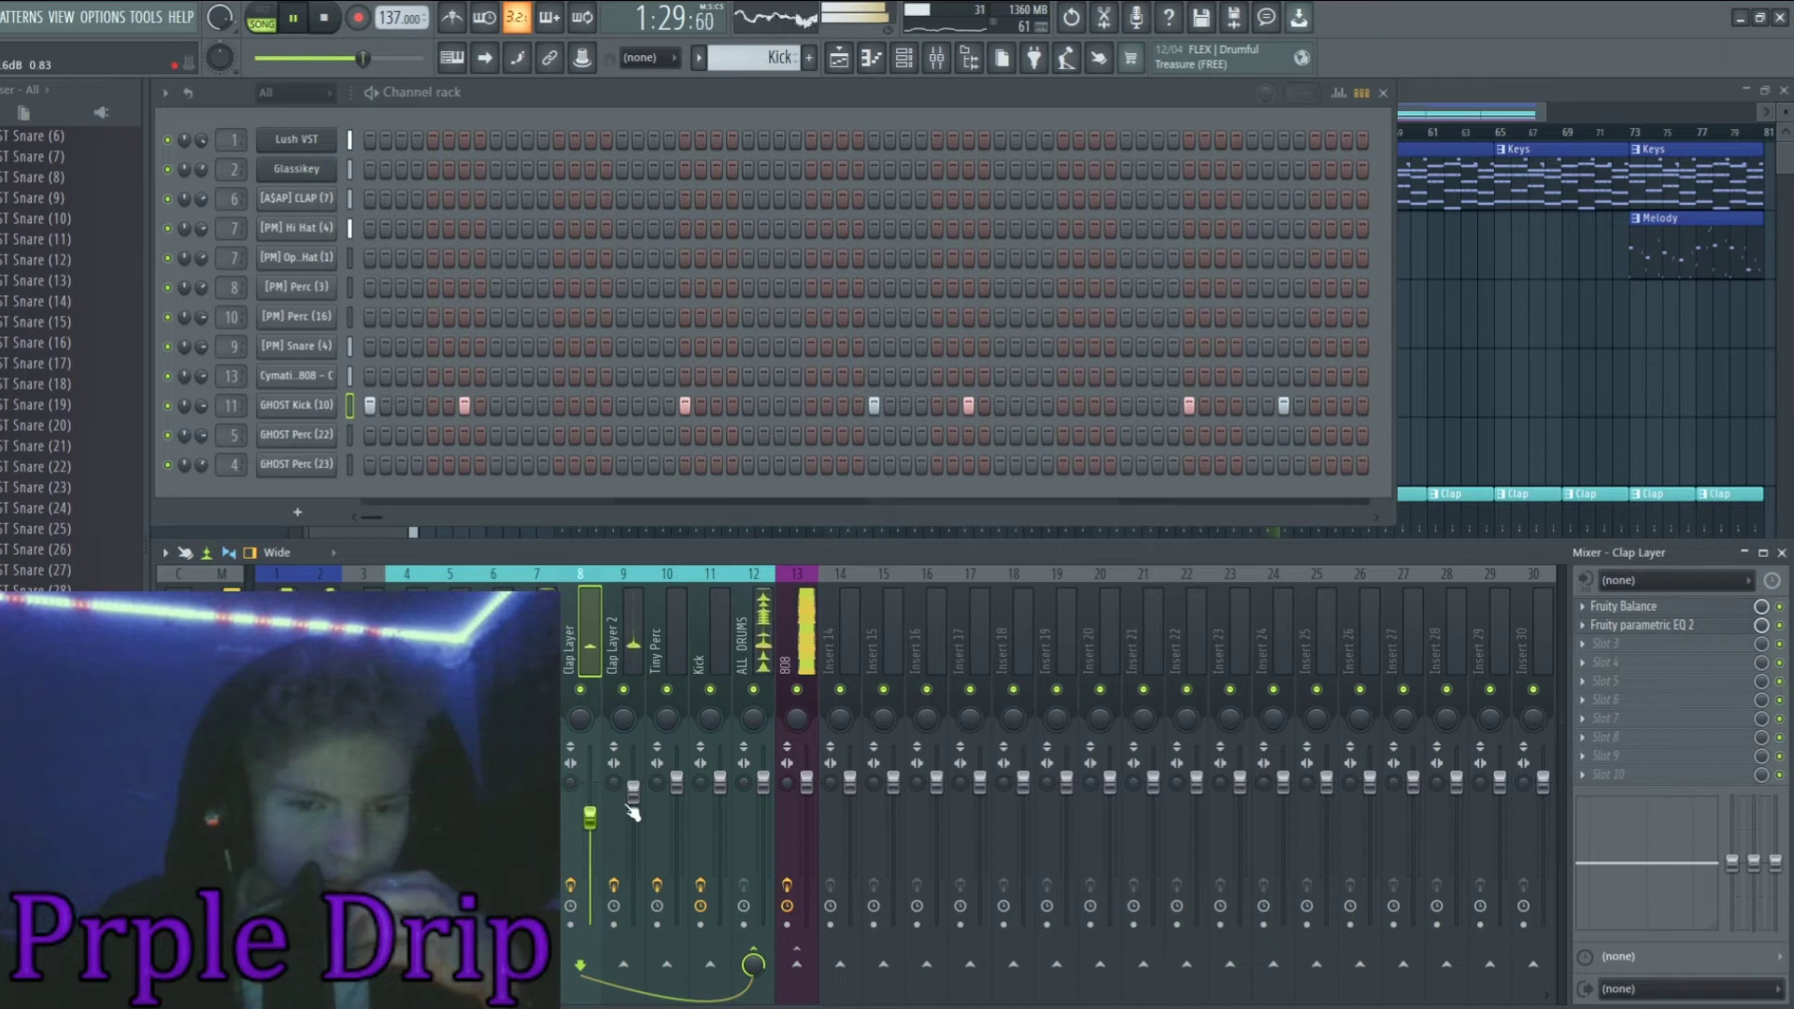
Fine-tune the volume of the Clap Layer 2 mixer track while the arrangement plays
{"action": "left_click_drag", "start_coordinate": [632, 793], "coordinate": [636, 800]}
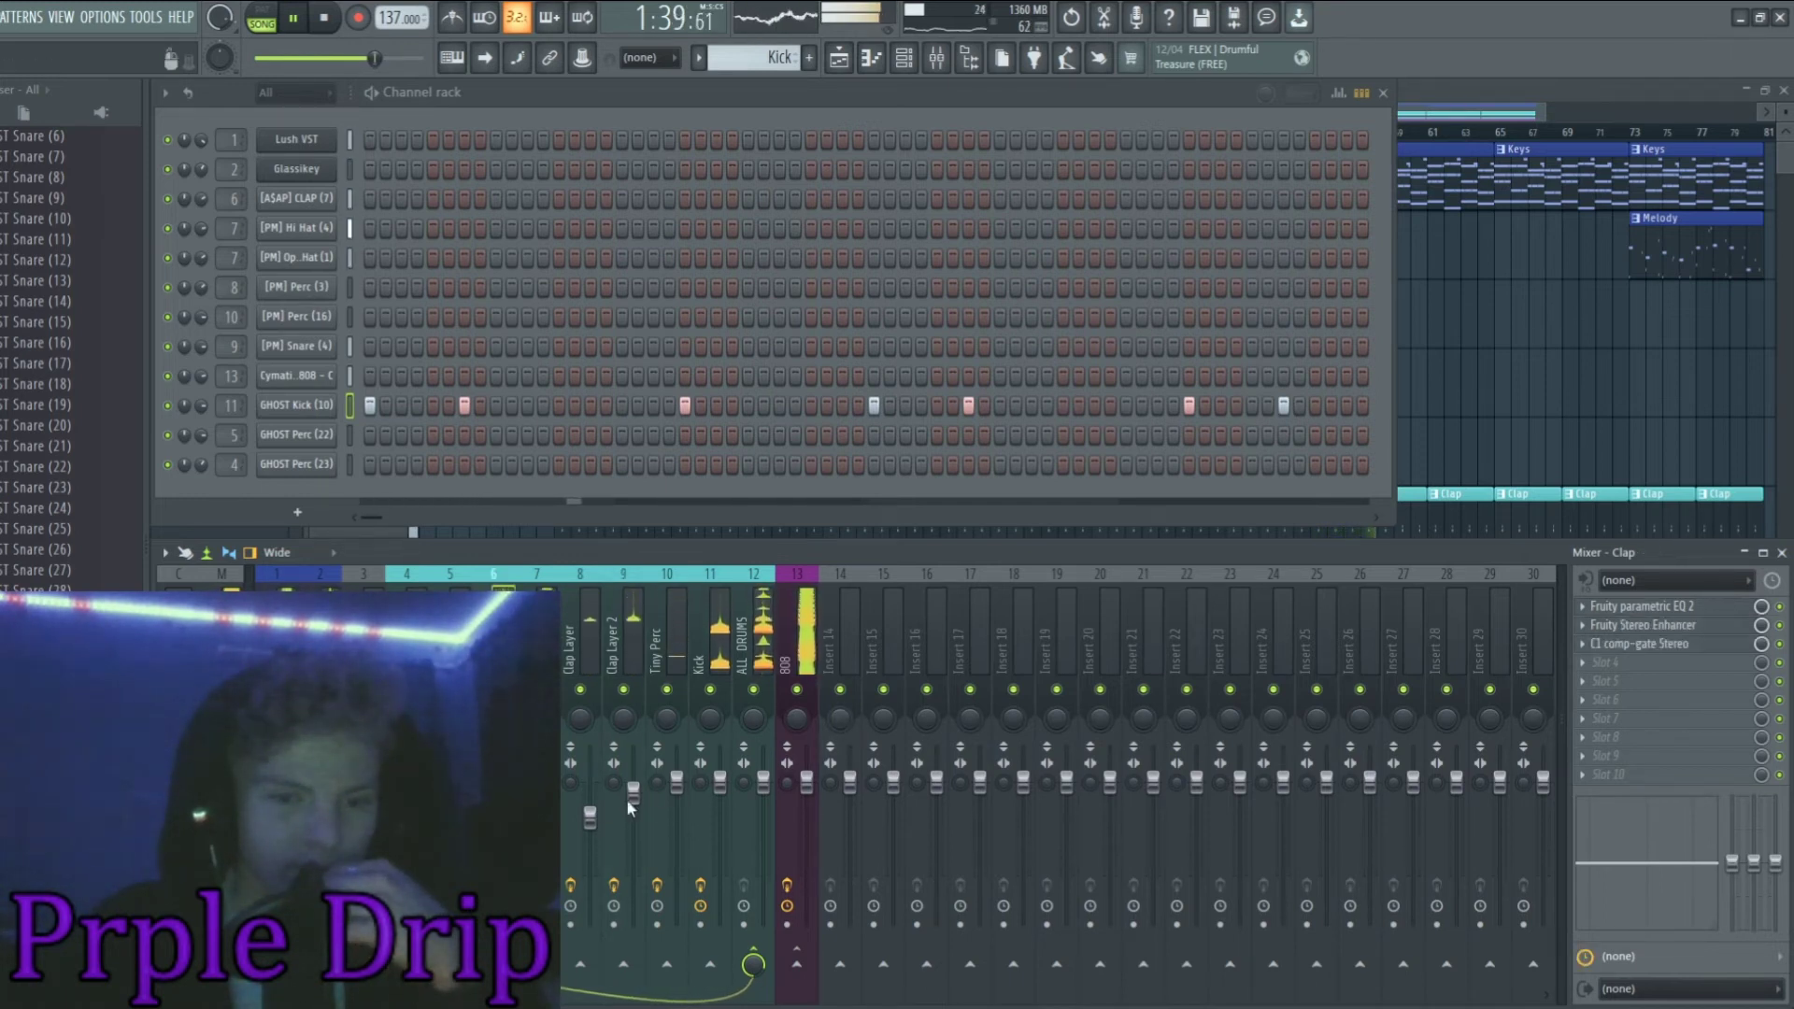
{"action": "left_click_drag", "start_coordinate": [645, 790], "coordinate": [635, 795]}
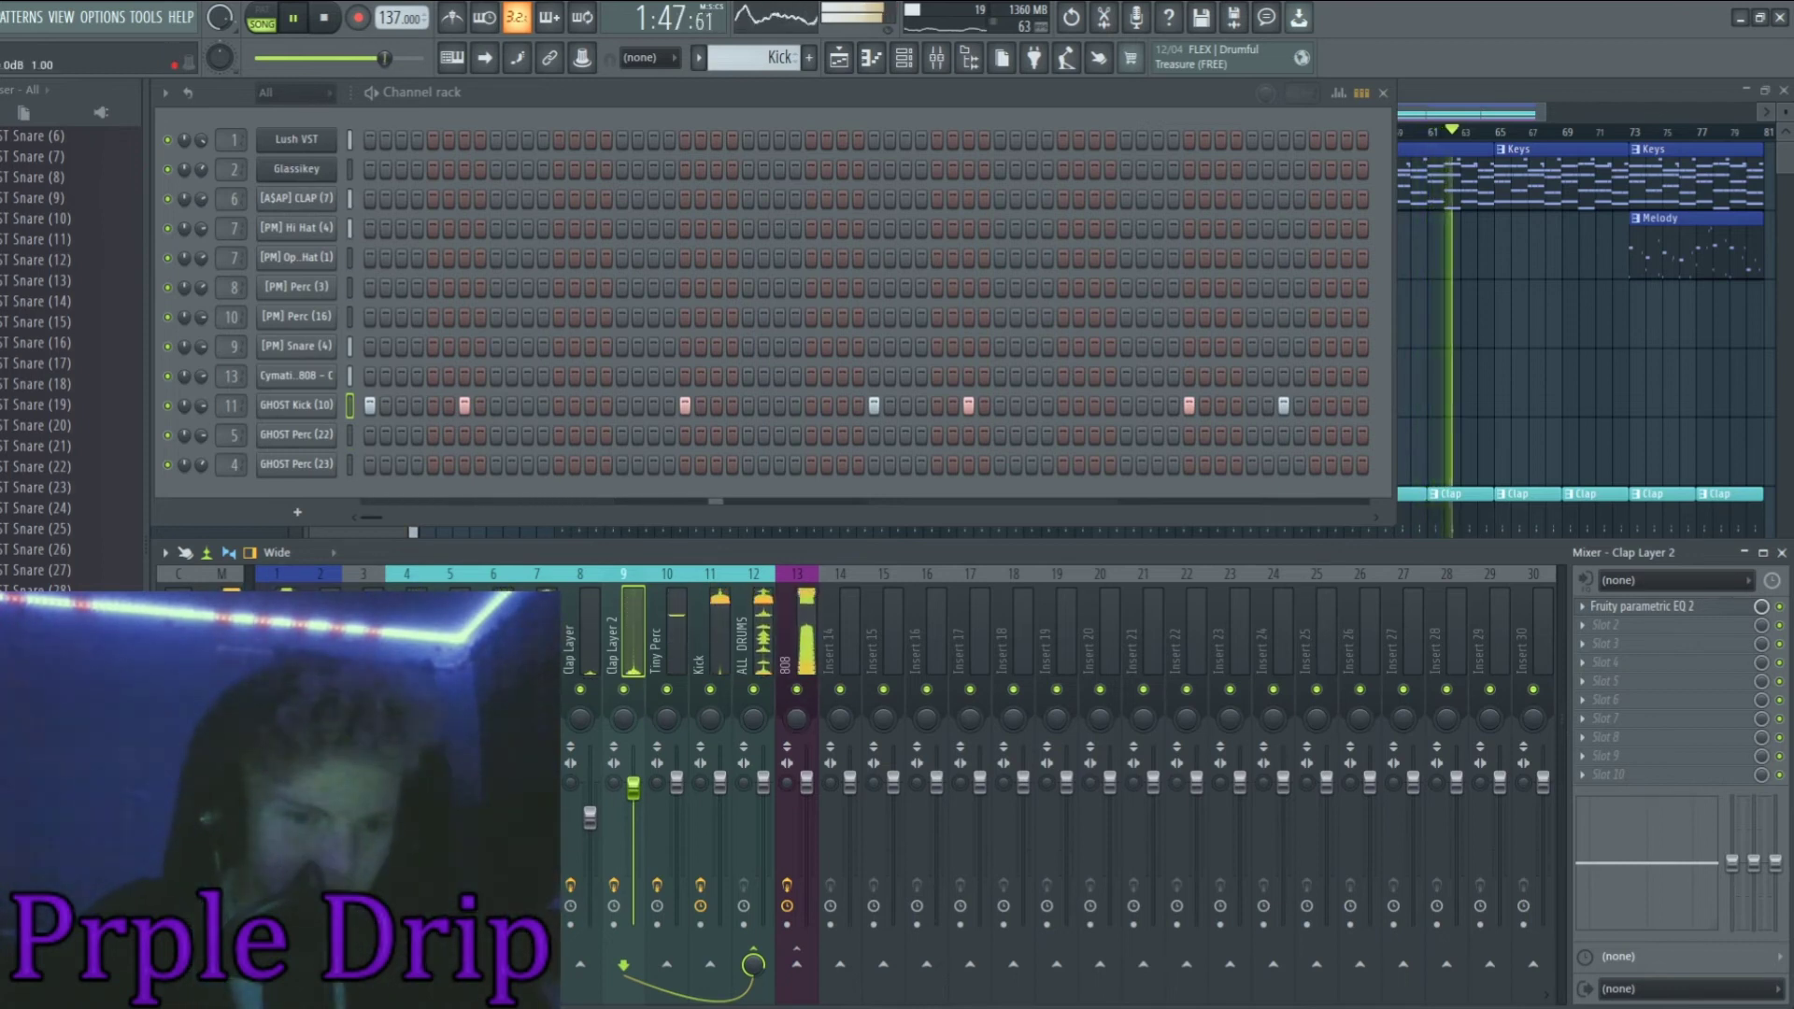
{"action": "left_click", "coordinate": [460, 783]}
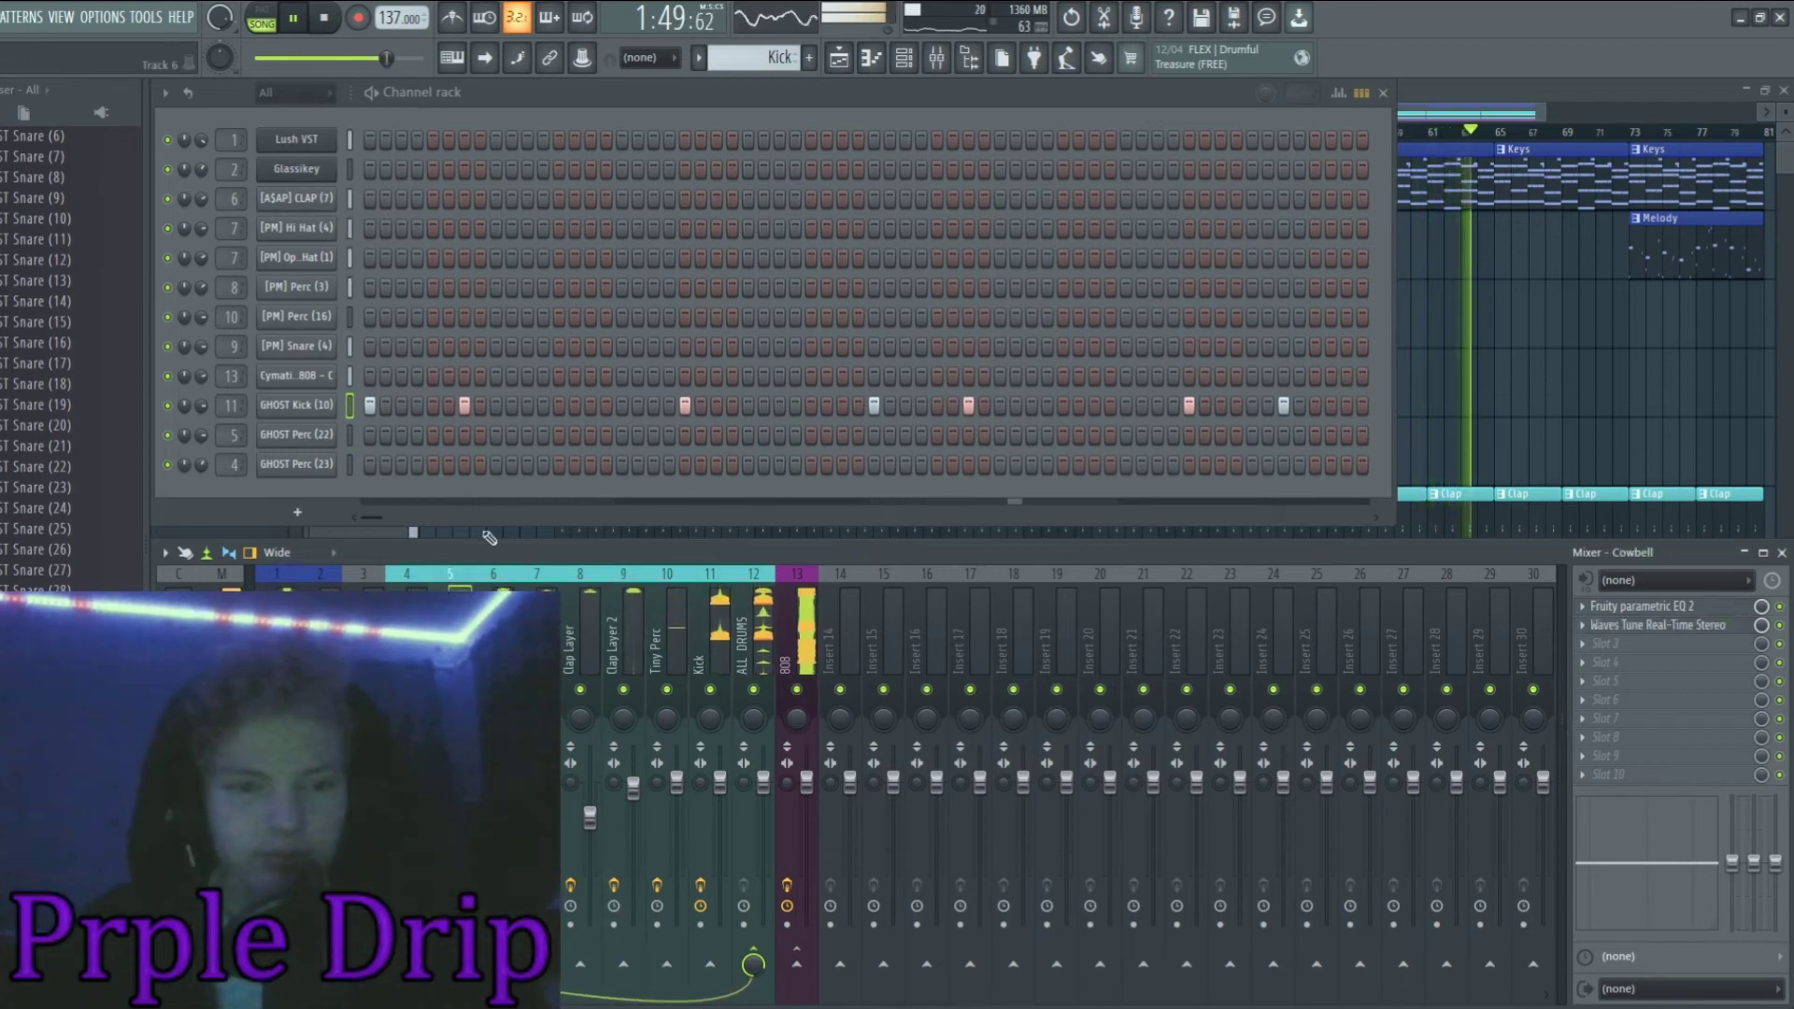
{"action": "left_click", "coordinate": [416, 587]}
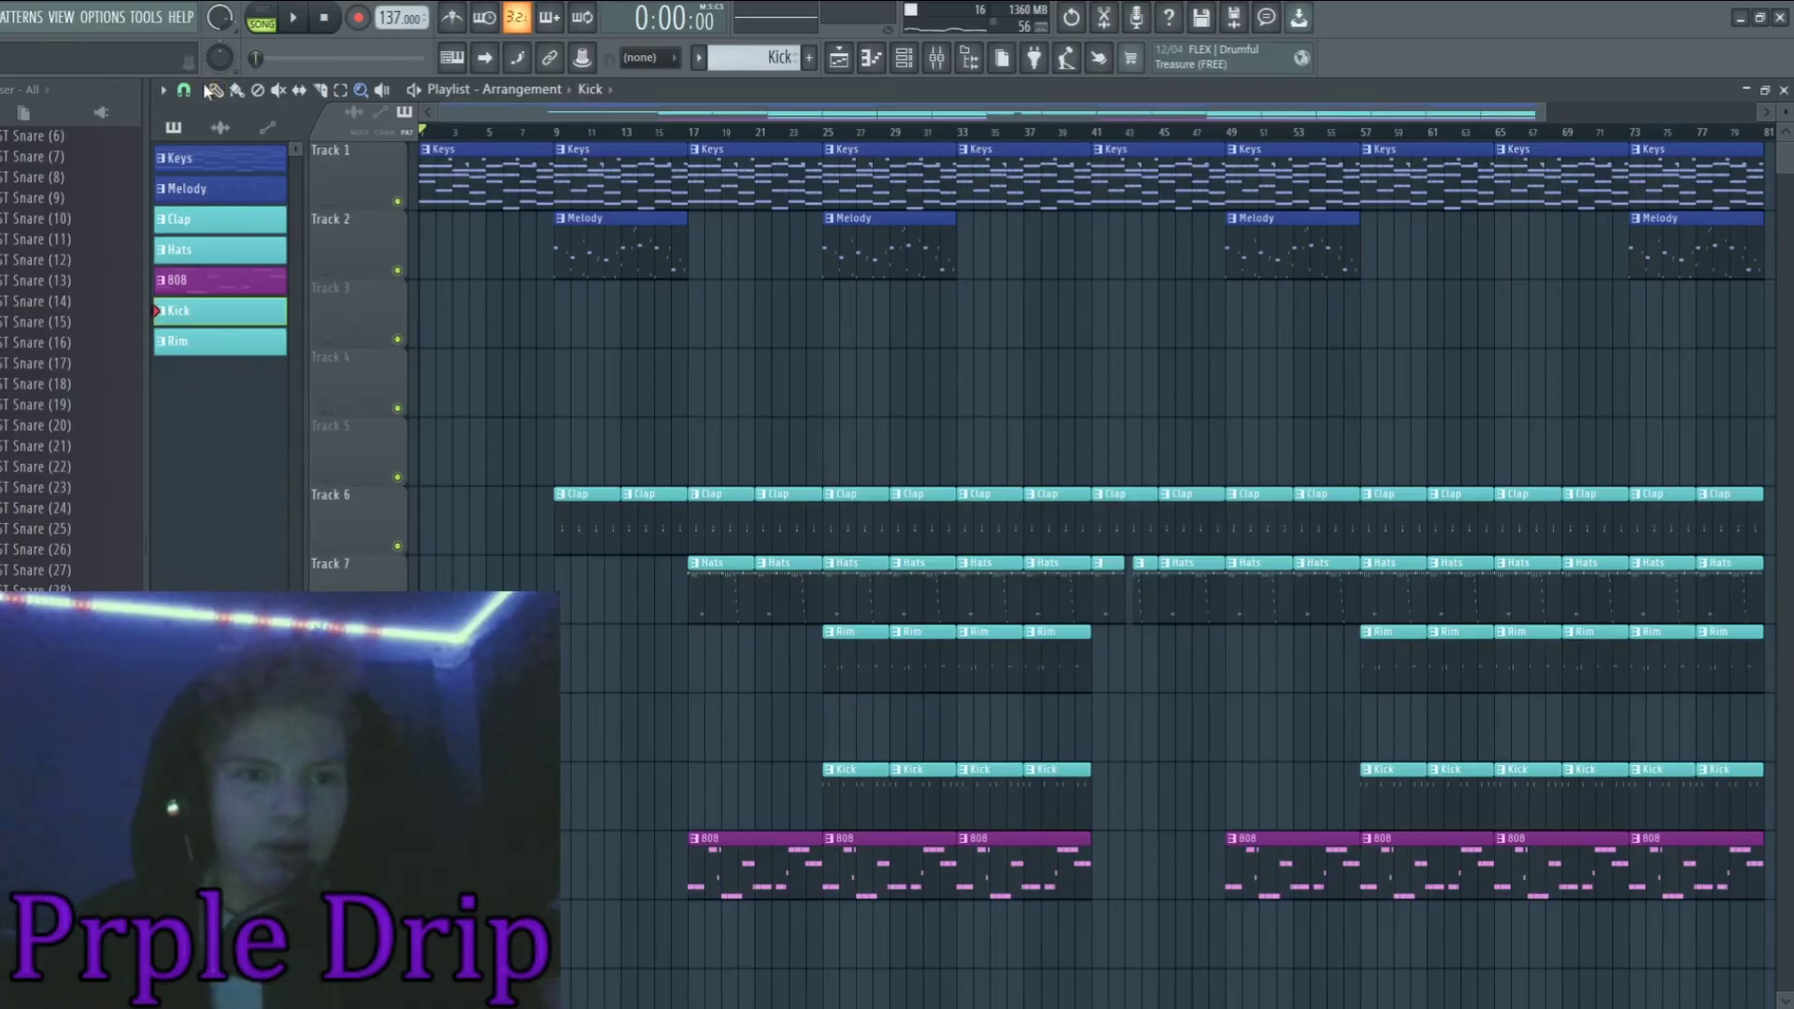
Find the Tags-Collection audio sample in the sample folders and place it on Track 3 of the playlist
{"action": "scroll", "coordinate": [56, 560], "scroll_direction": "down", "scroll_amount": 15}
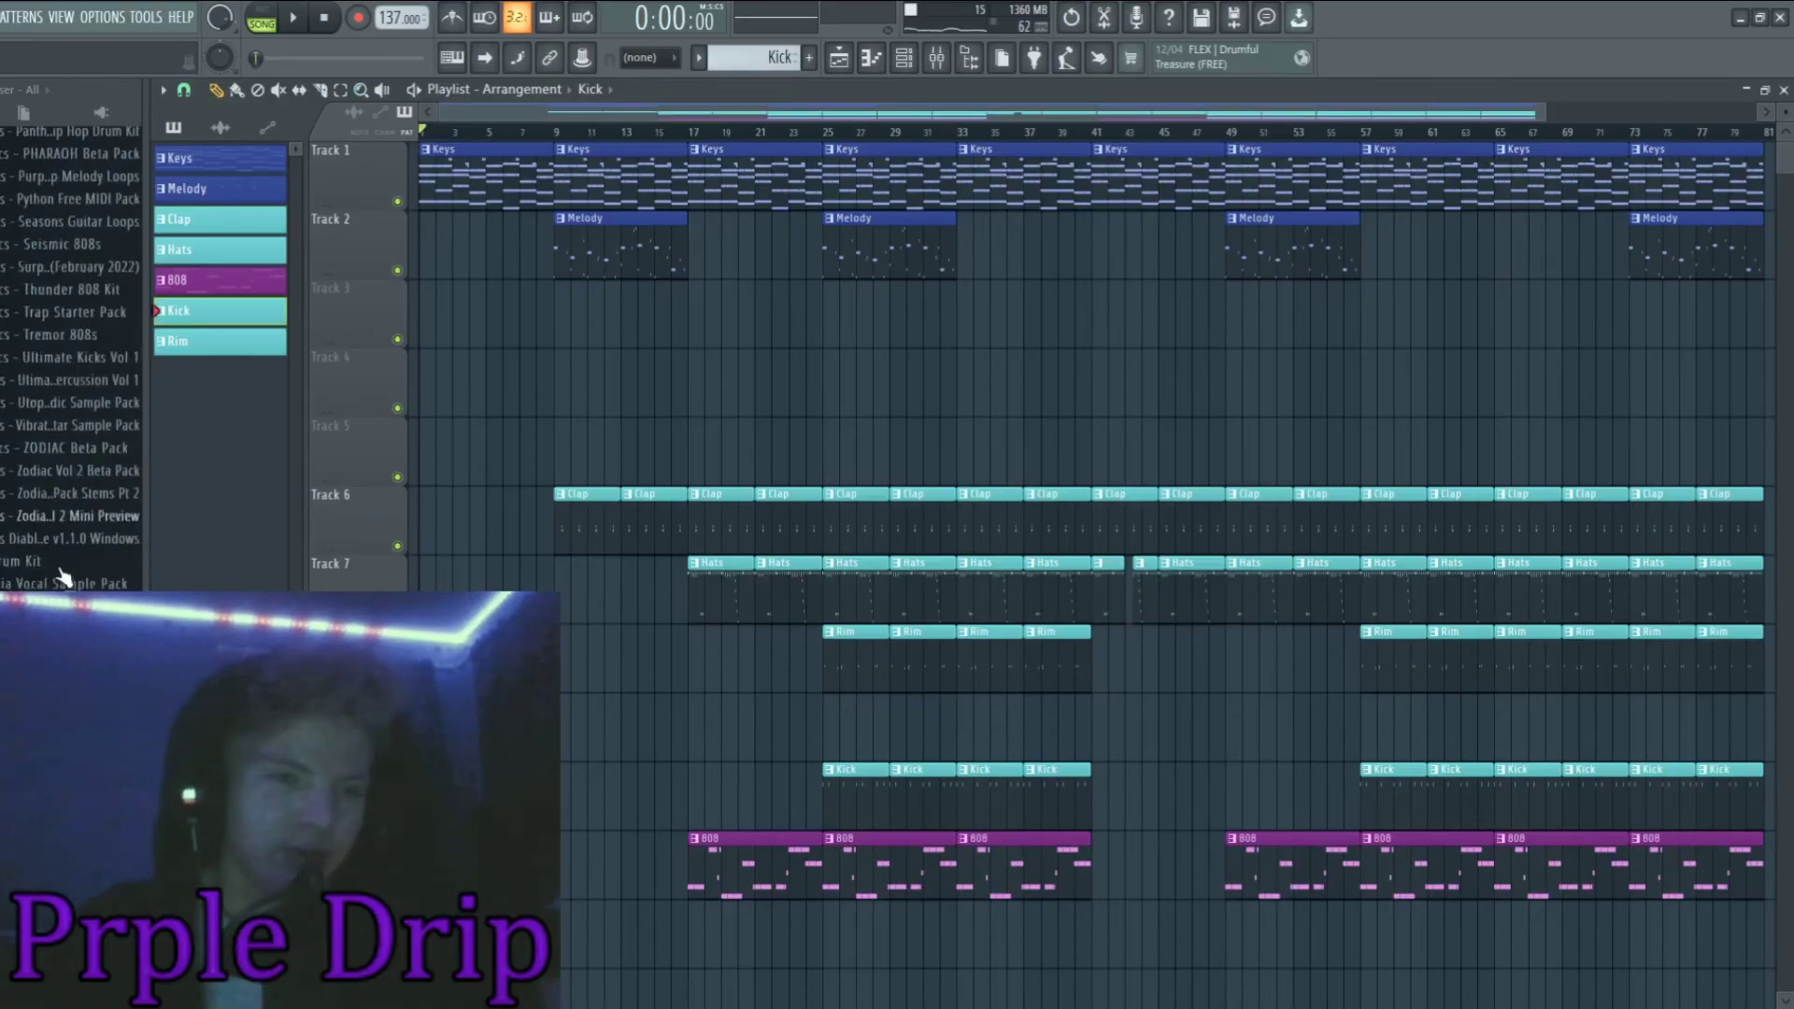
{"action": "scroll", "coordinate": [61, 576], "scroll_direction": "down", "scroll_amount": 15}
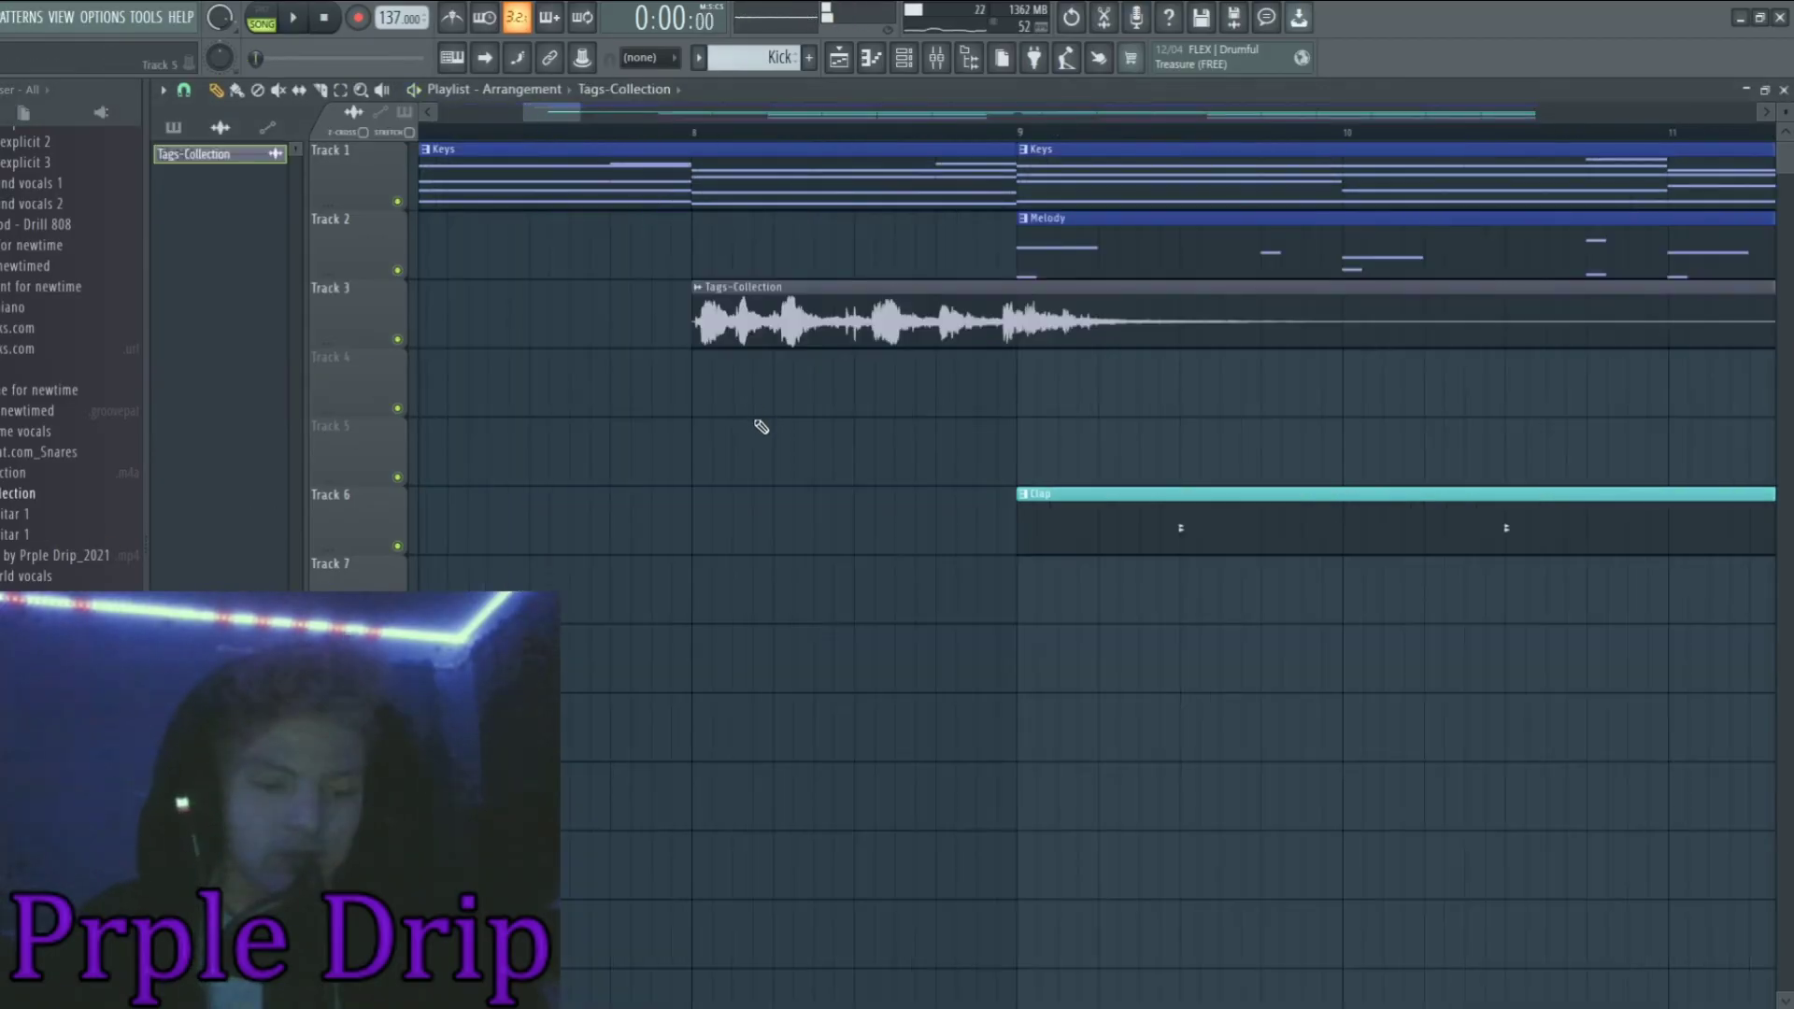
{"action": "scroll", "coordinate": [820, 416], "scroll_direction": "up", "scroll_amount": 5}
Trim the Tags-Collection clip on Track 3 to a short tag just before bar 9 and check it in playback
{"action": "double_click", "coordinate": [832, 280]}
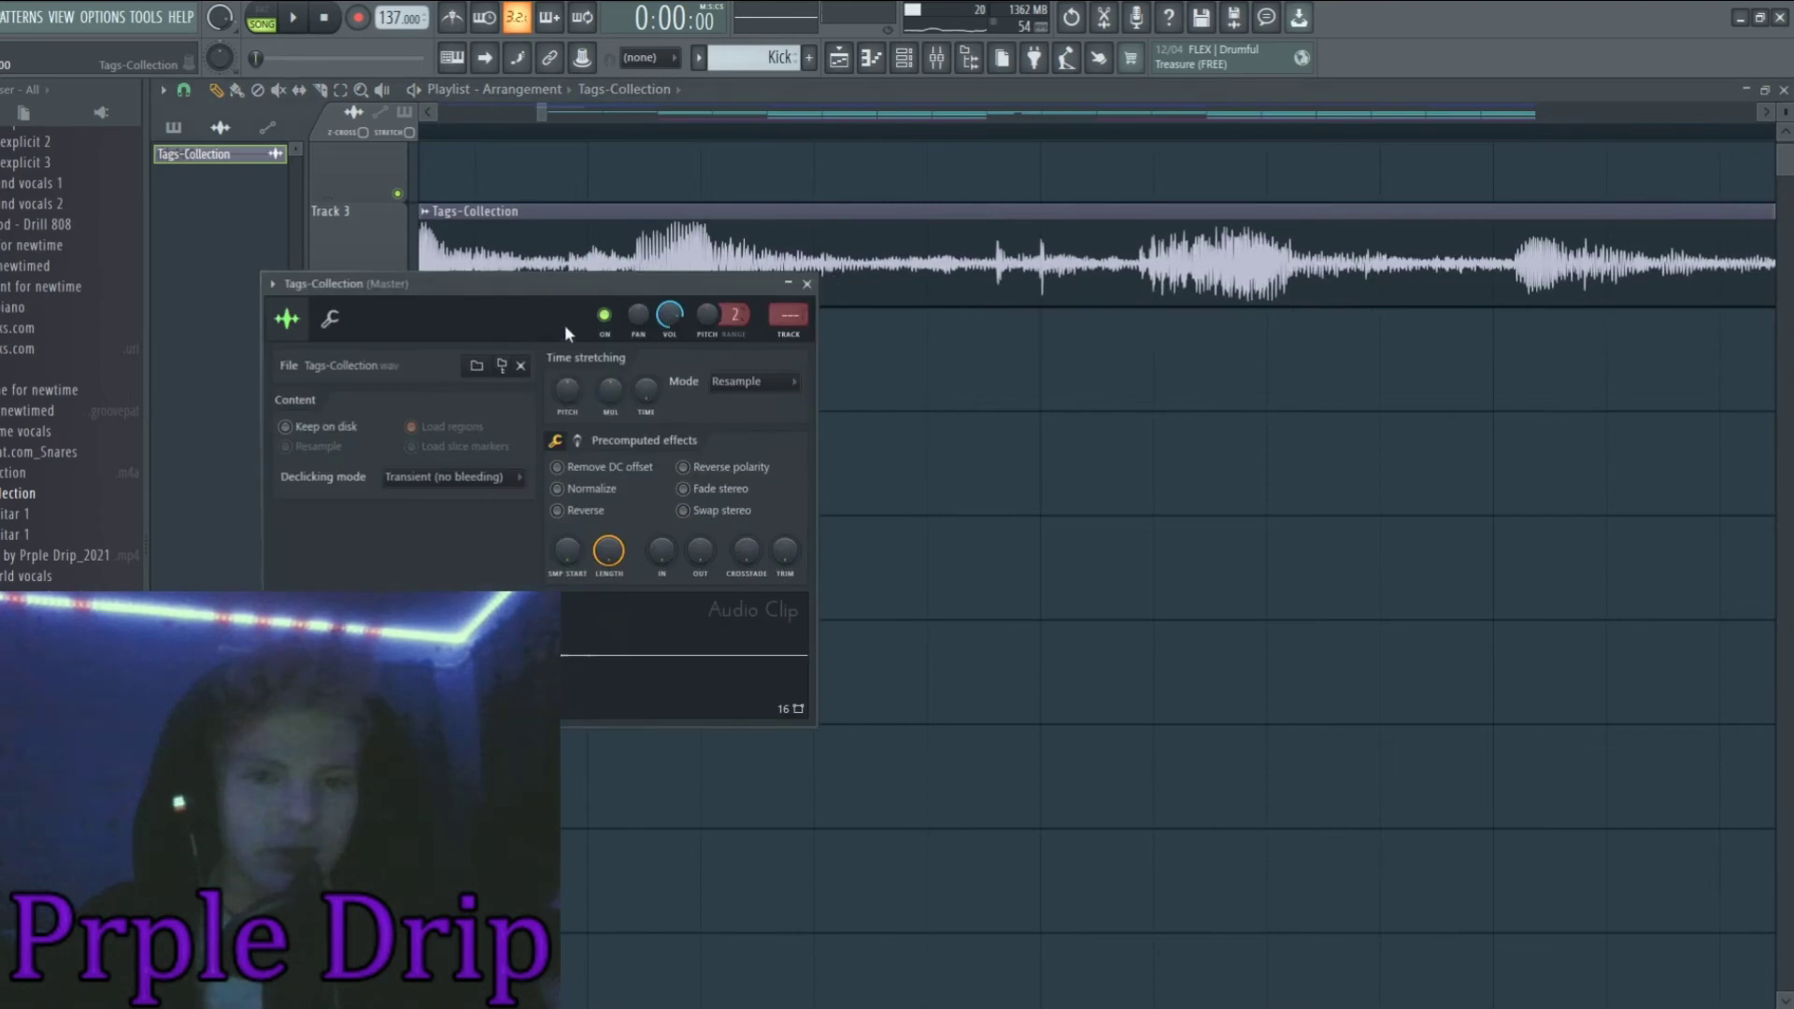
{"action": "left_click", "coordinate": [329, 320]}
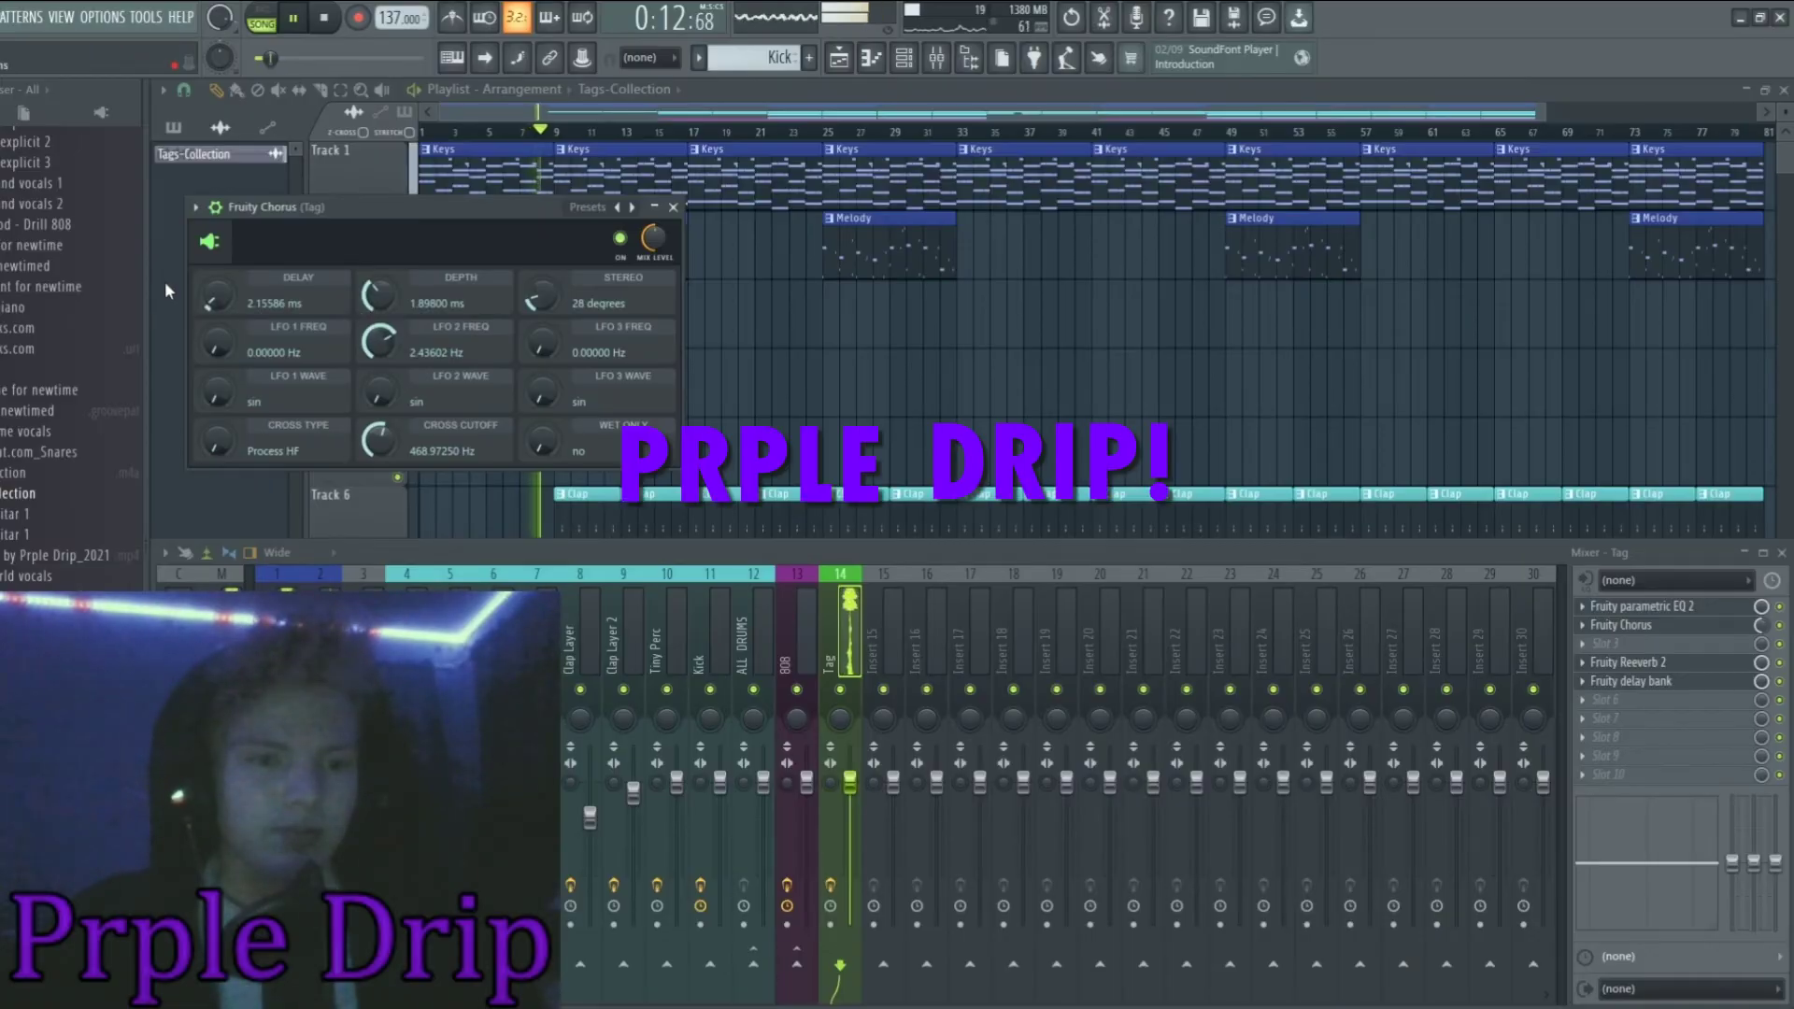
{"action": "left_click", "coordinate": [166, 284]}
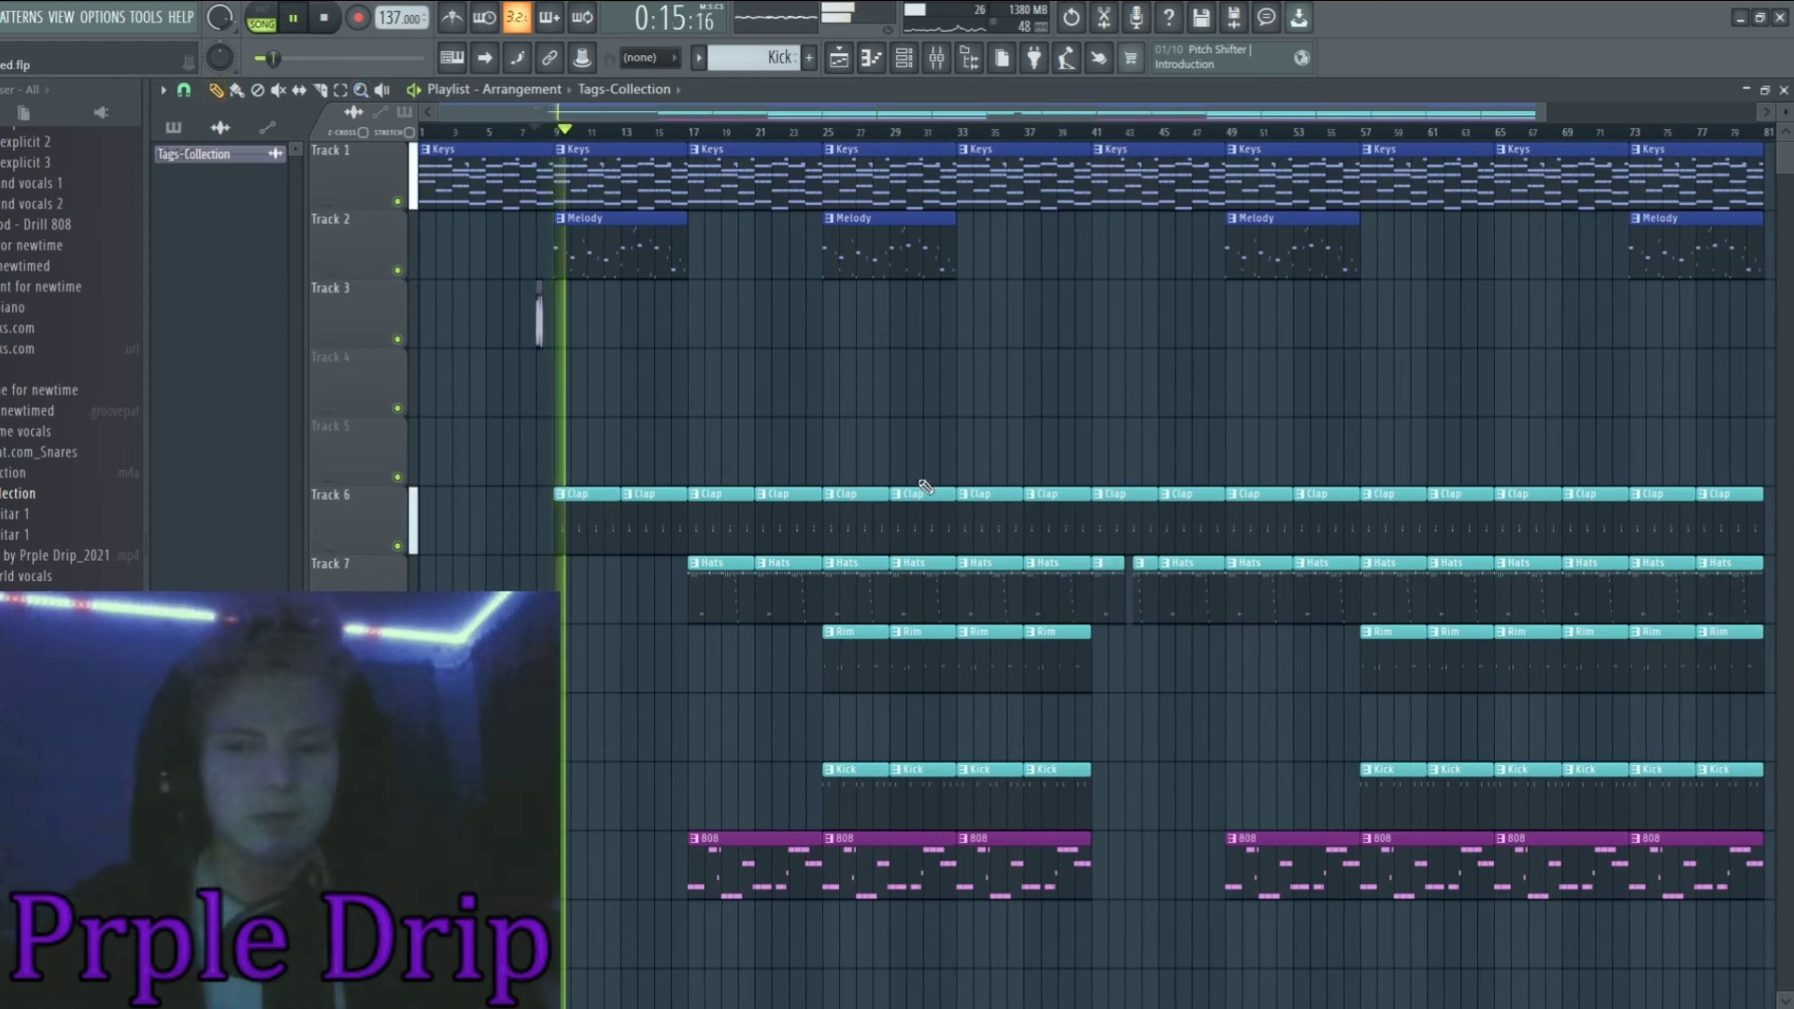
{"action": "scroll", "coordinate": [966, 503], "scroll_direction": "up", "scroll_amount": 2}
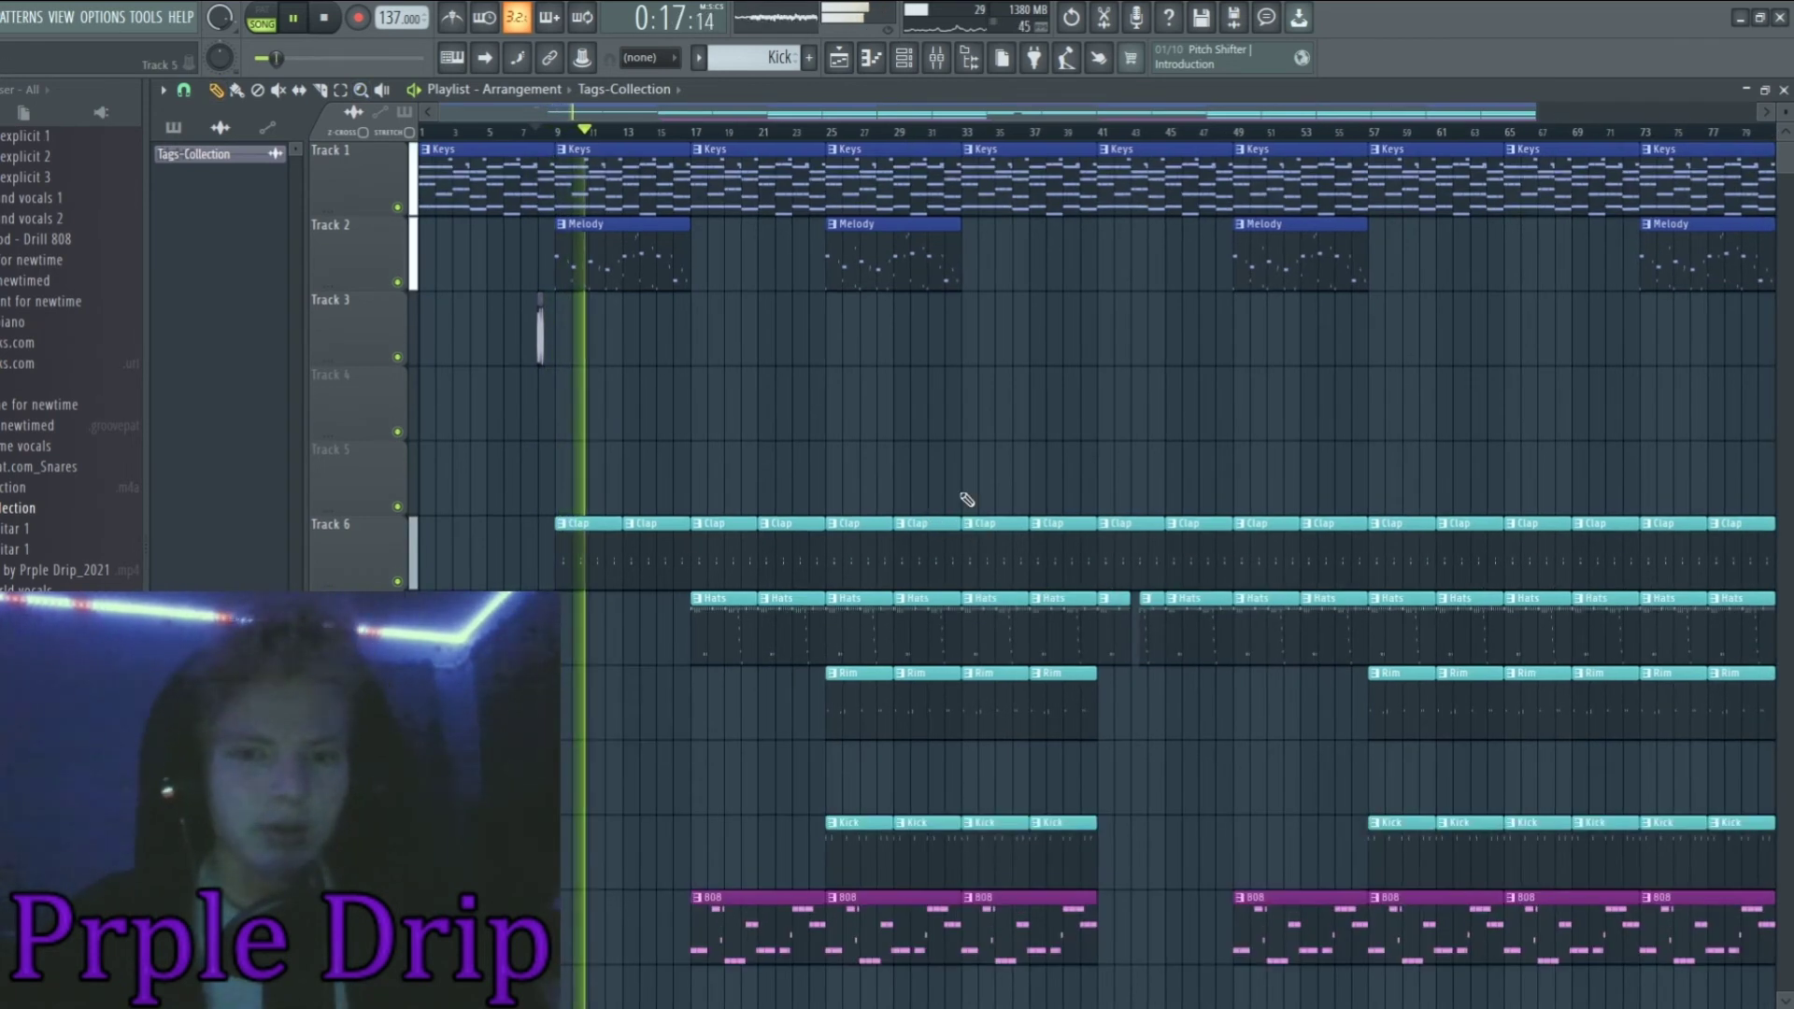
{"action": "key", "text": "space"}
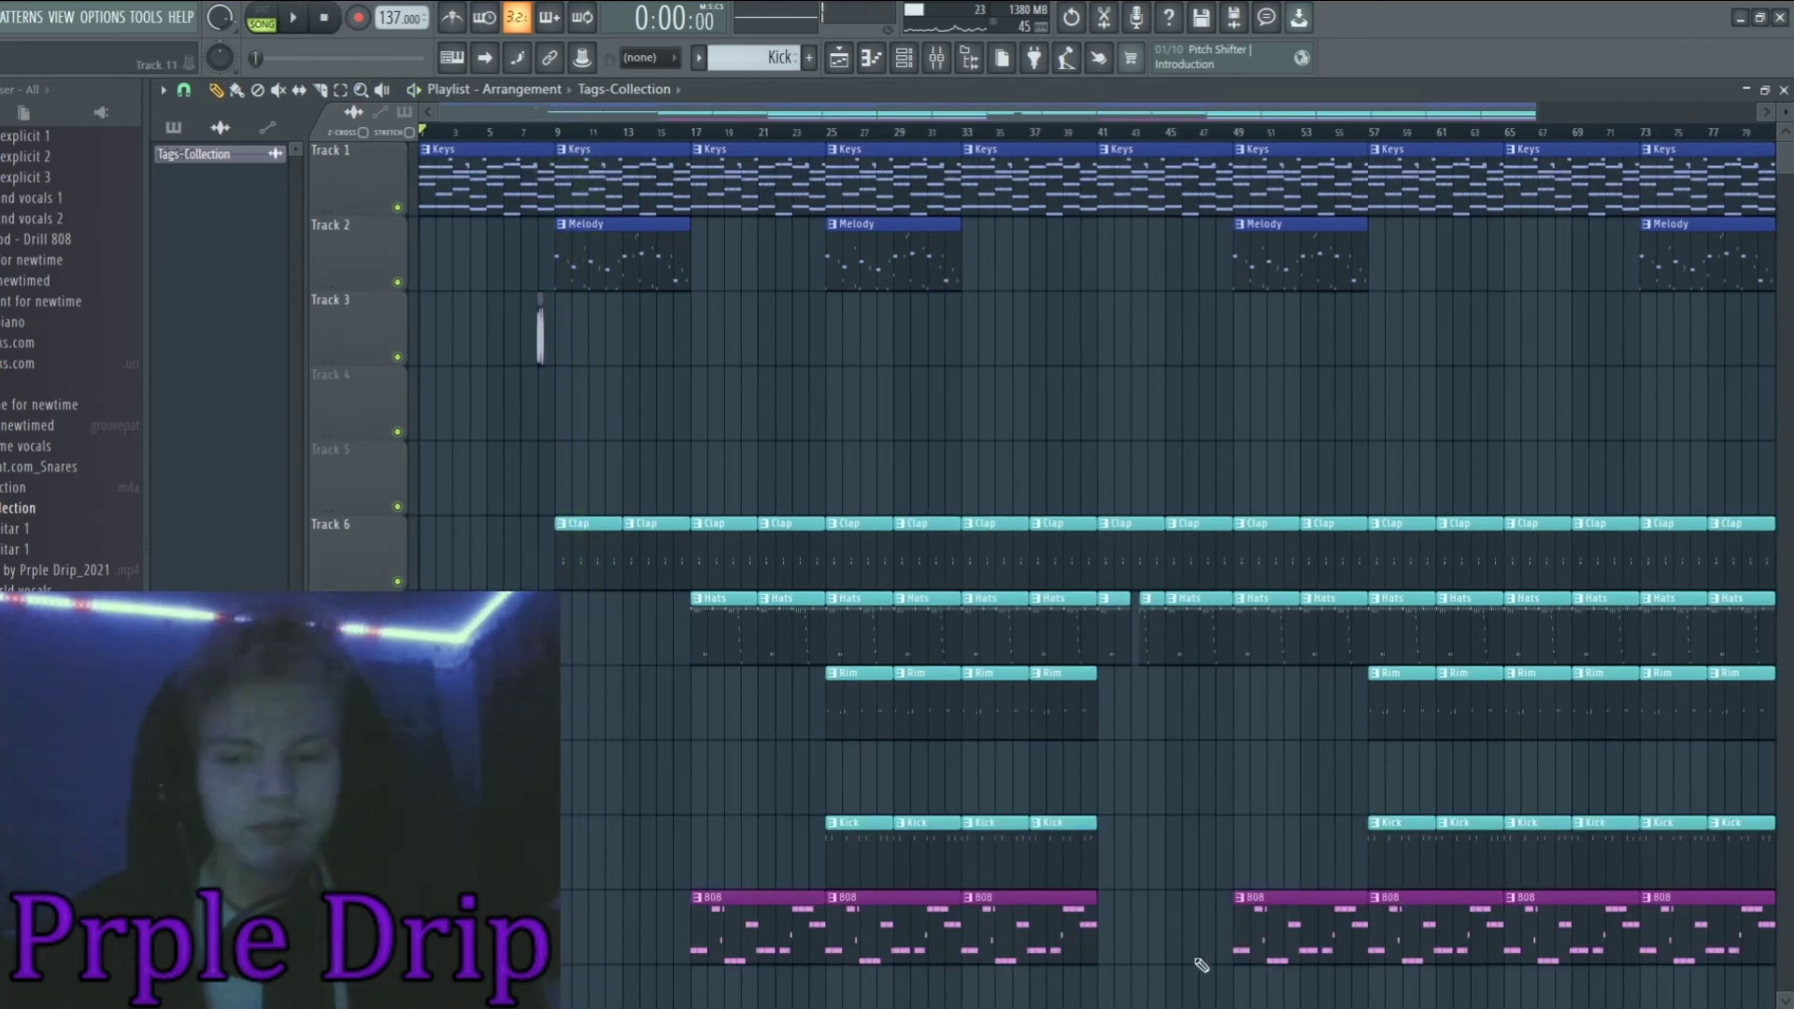